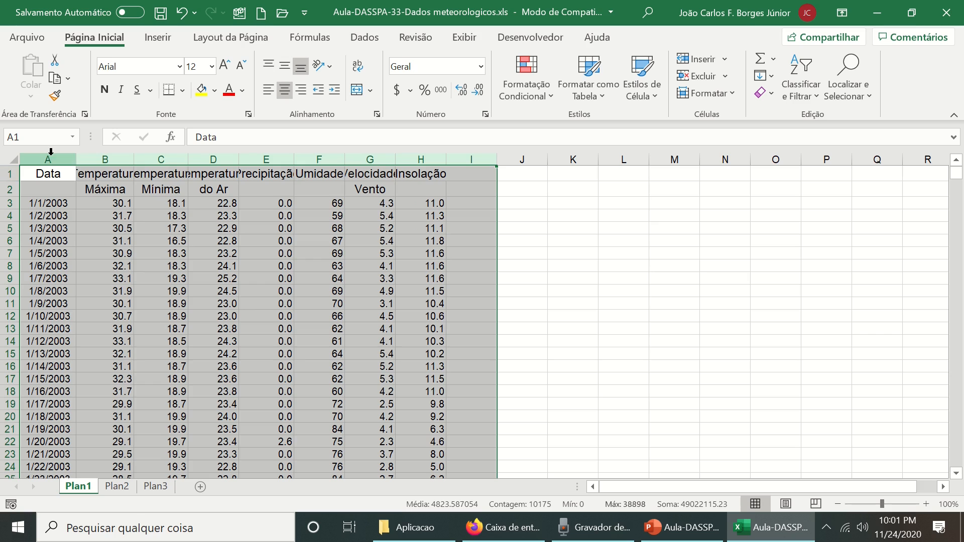
- Autofit the widths of columns A through I so the weather data headers fit
{"action": "double_click", "coordinate": [446, 154]}
{"action": "left_click", "coordinate": [628, 238]}
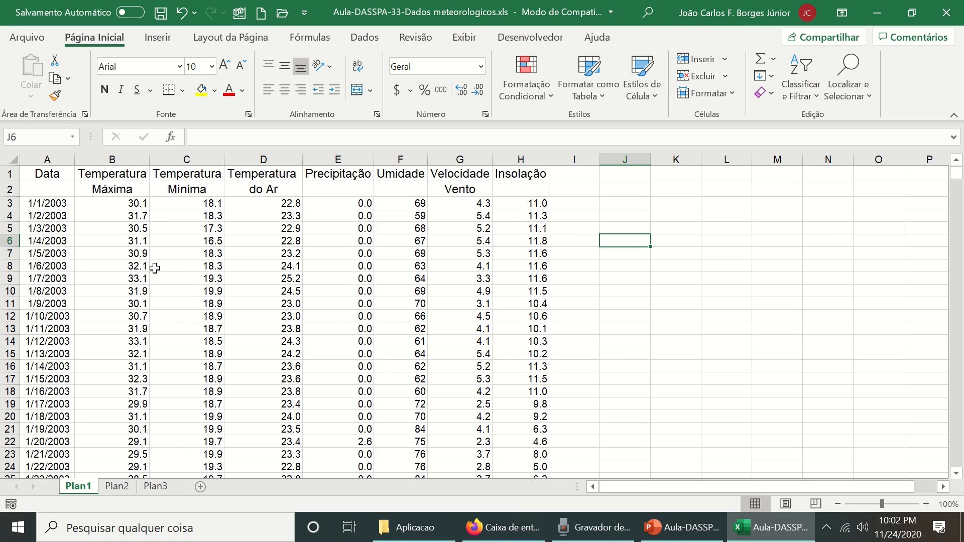
- Check how far the daily date records in column A extend, and return to the header row
{"action": "left_click", "coordinate": [53, 205]}
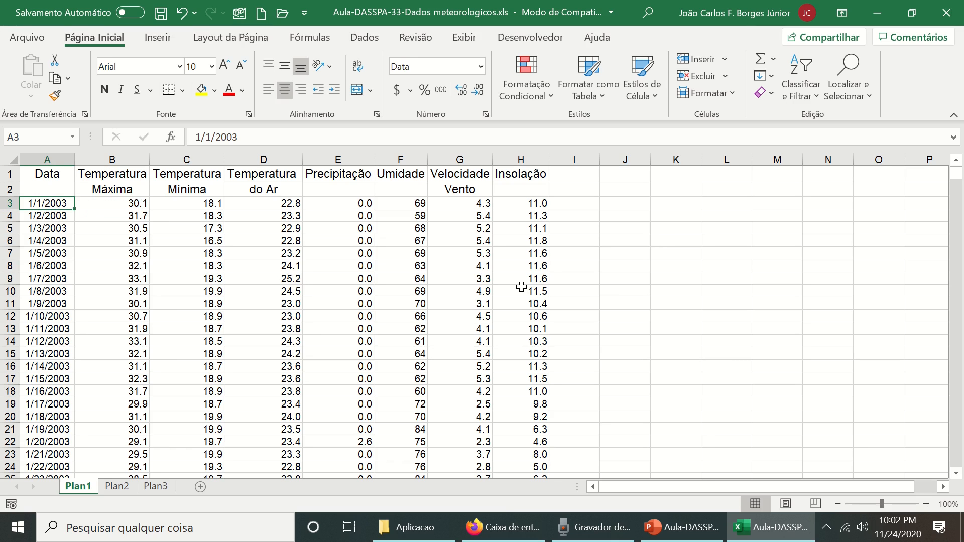
{"action": "key", "text": "ctrl+Down"}
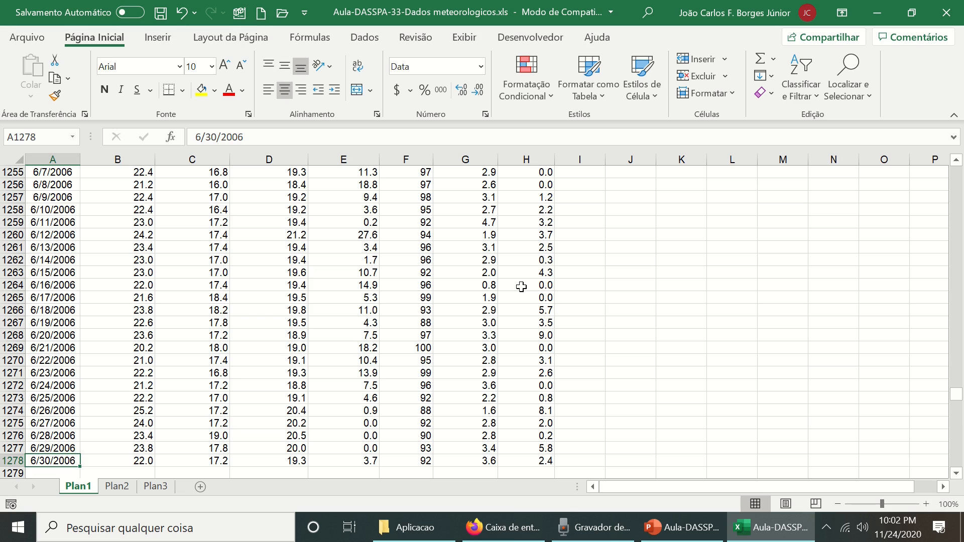
{"action": "key", "text": "ctrl+Up"}
{"action": "key", "text": "Up"}
{"action": "key", "text": "Up"}
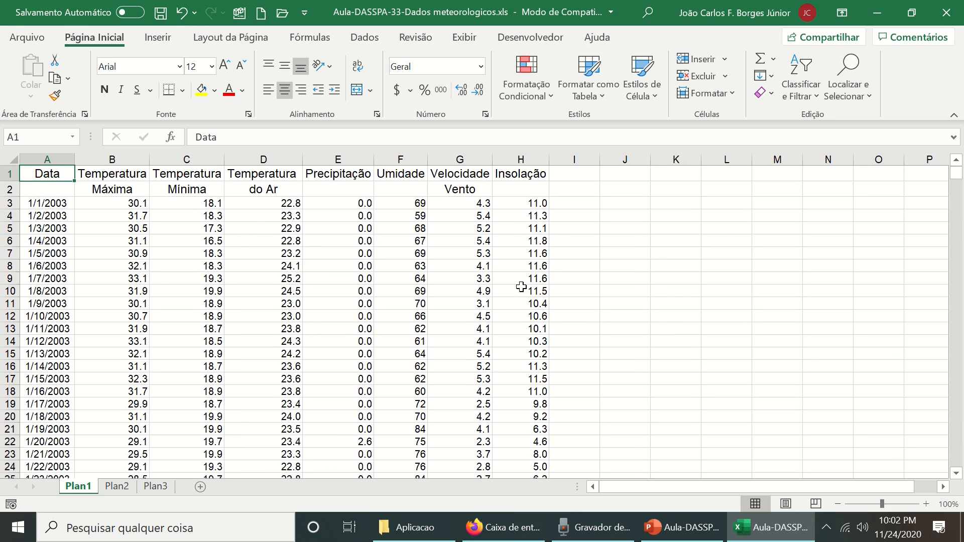
{"action": "key", "text": "Right"}
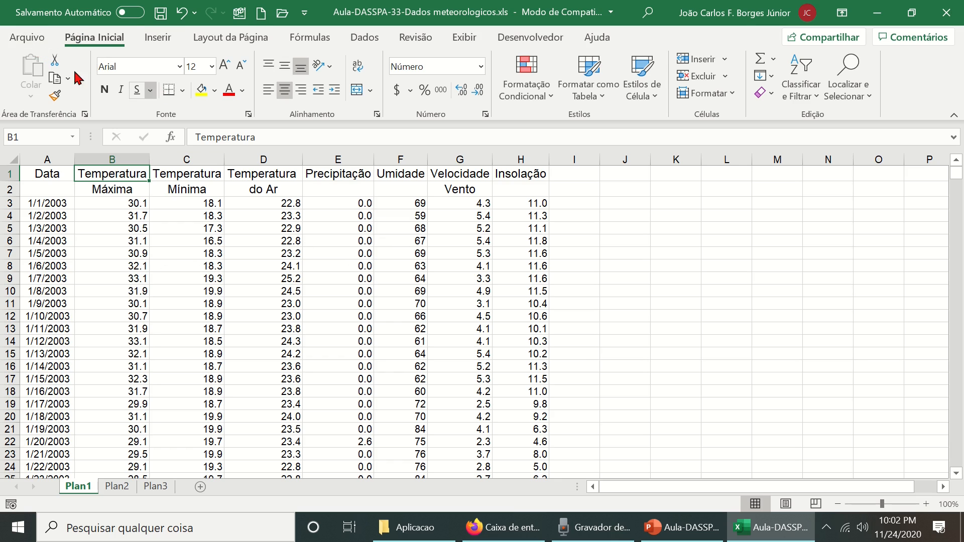
- Save a copy of the workbook as Entrada-01 in the same folder
{"action": "left_click", "coordinate": [27, 37]}
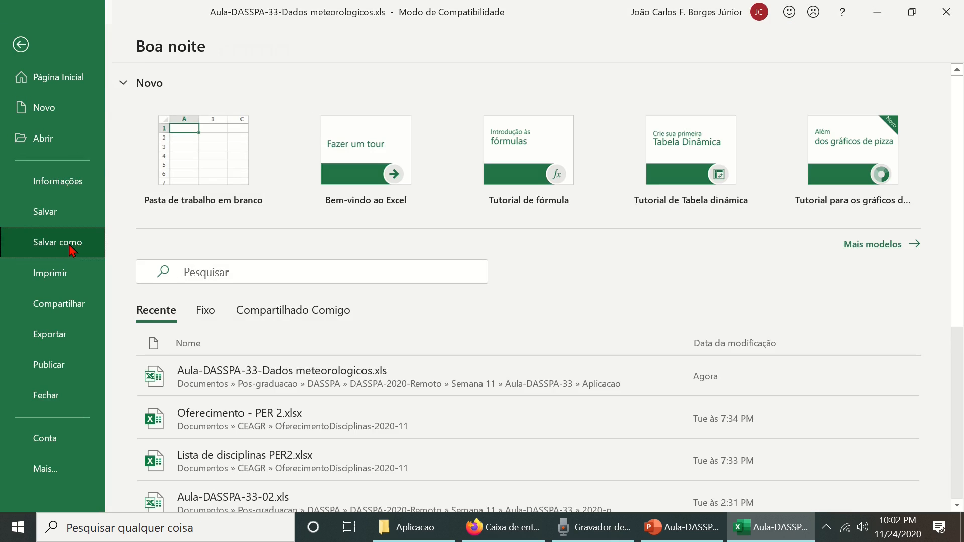
{"action": "left_click", "coordinate": [70, 246]}
{"action": "left_click", "coordinate": [599, 119]}
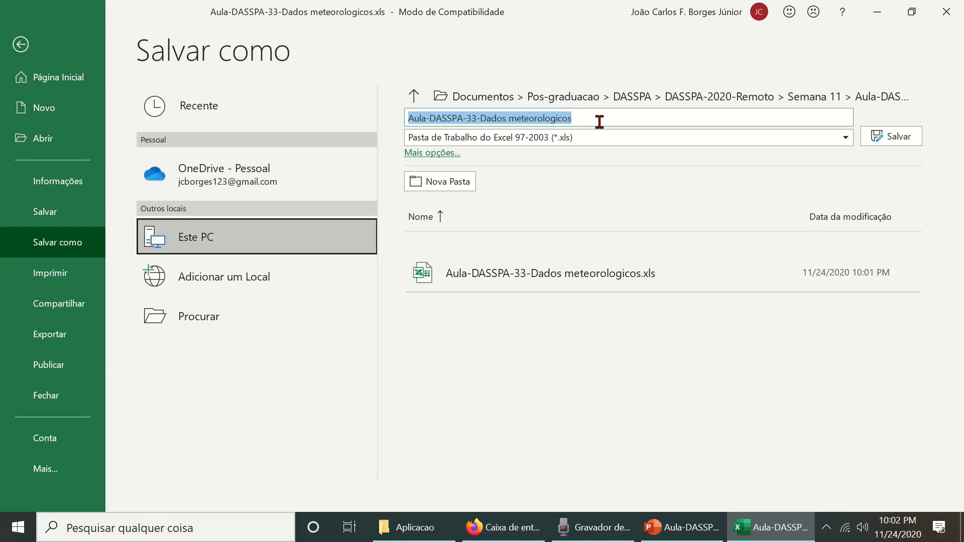
{"action": "type", "text": "Entrada-01"}
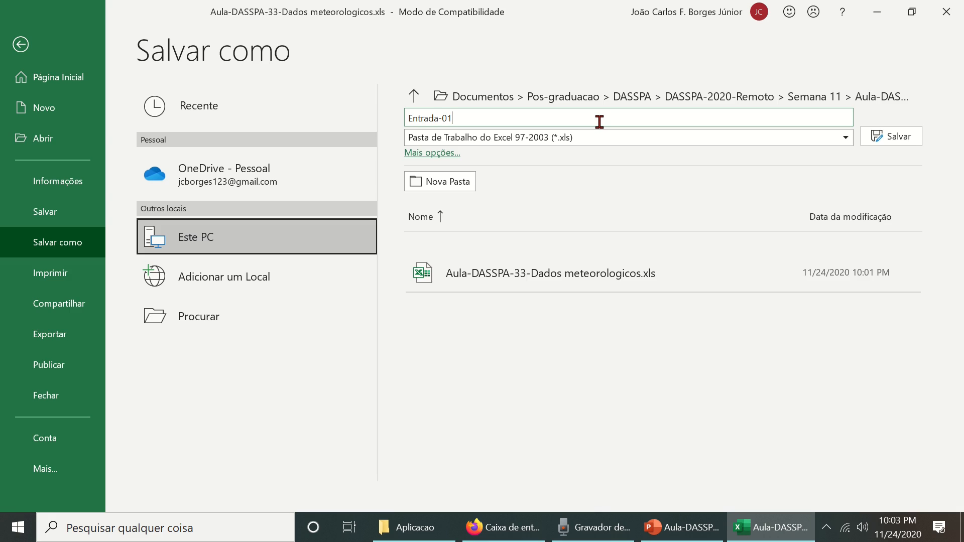
{"action": "key", "text": "Return"}
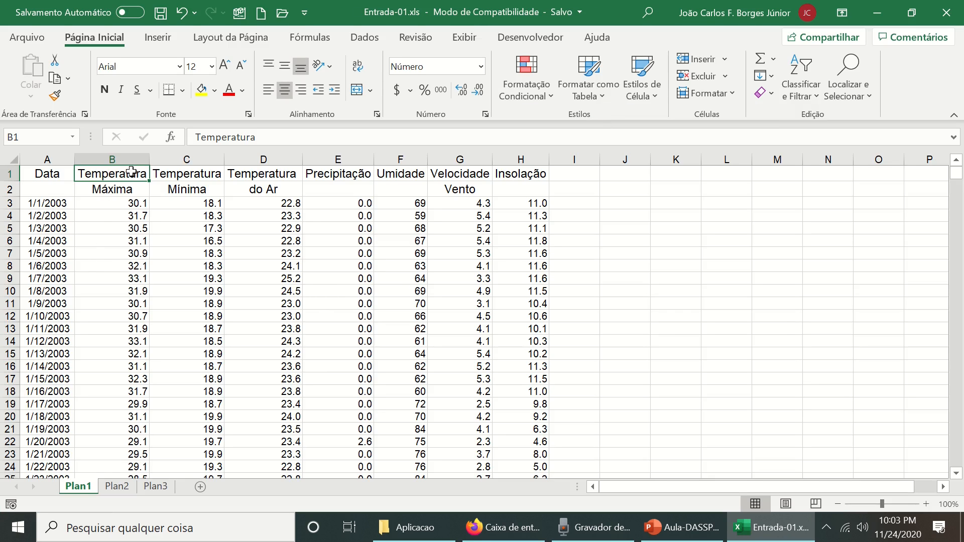
- Insert three empty columns between the Data column and the first Temperatura column
{"action": "left_click_drag", "start_coordinate": [126, 159], "coordinate": [259, 152]}
{"action": "right_click", "coordinate": [260, 152]}
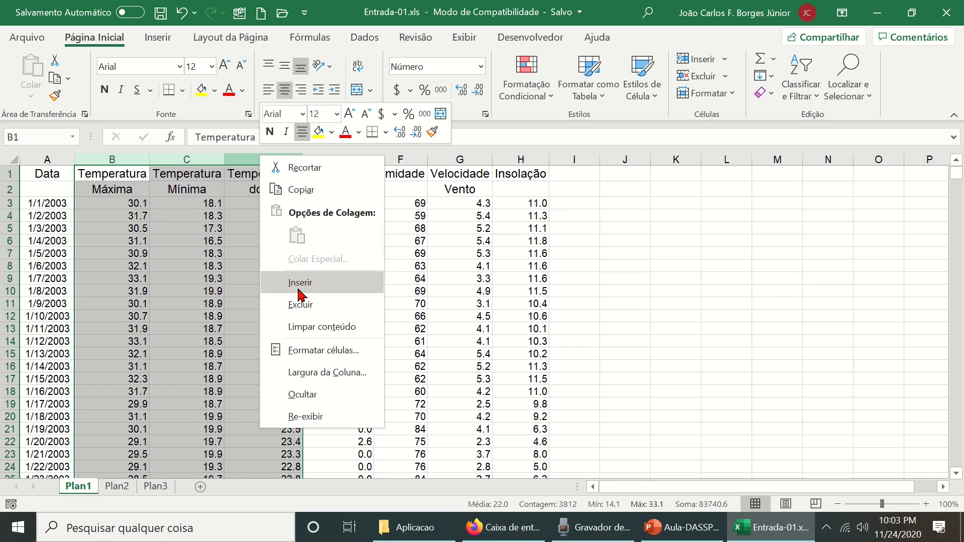
{"action": "left_click", "coordinate": [319, 290]}
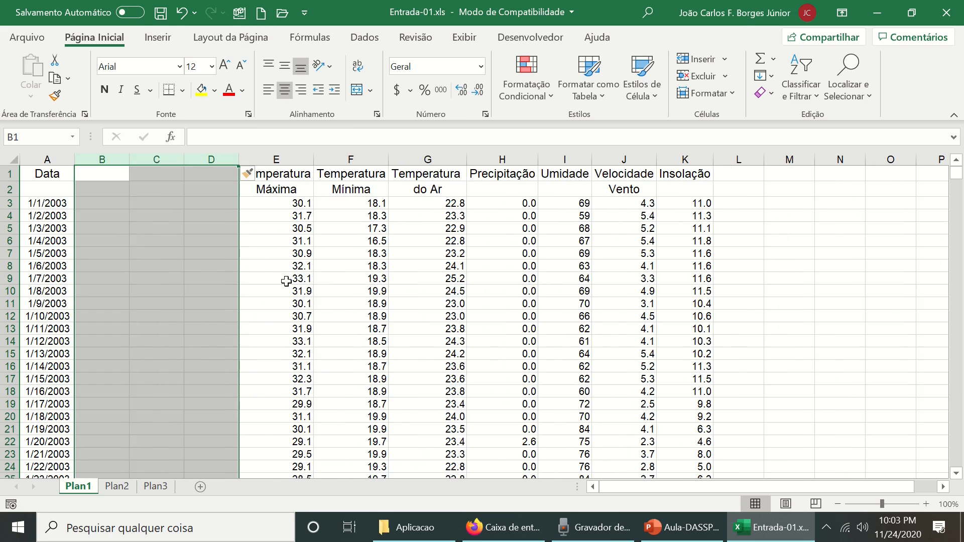
{"action": "left_click", "coordinate": [150, 240]}
- Enter the headers Dia, Mes and Ano in B1, C1 and D1, keeping Mes without an accent
{"action": "left_click", "coordinate": [113, 177]}
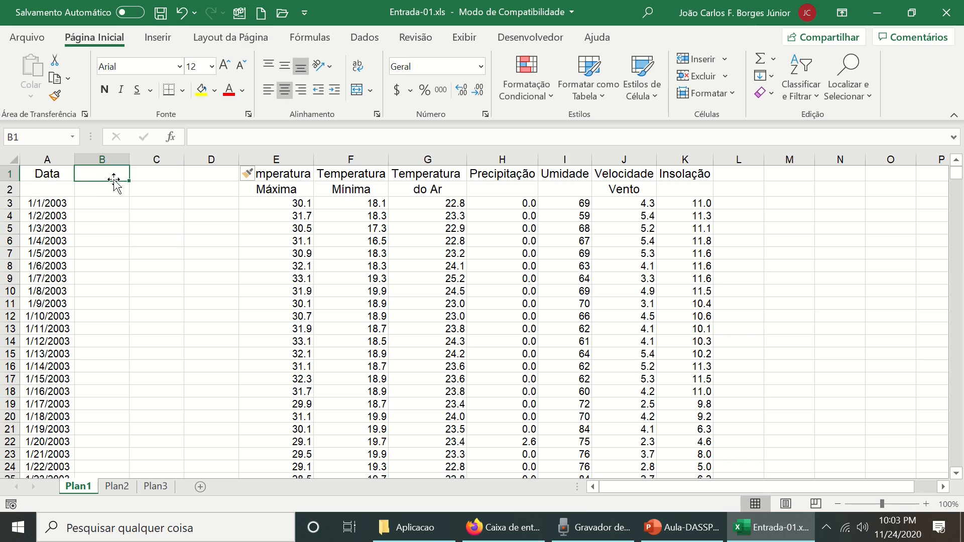
{"action": "type", "text": "Dia"}
{"action": "left_click", "coordinate": [157, 179]}
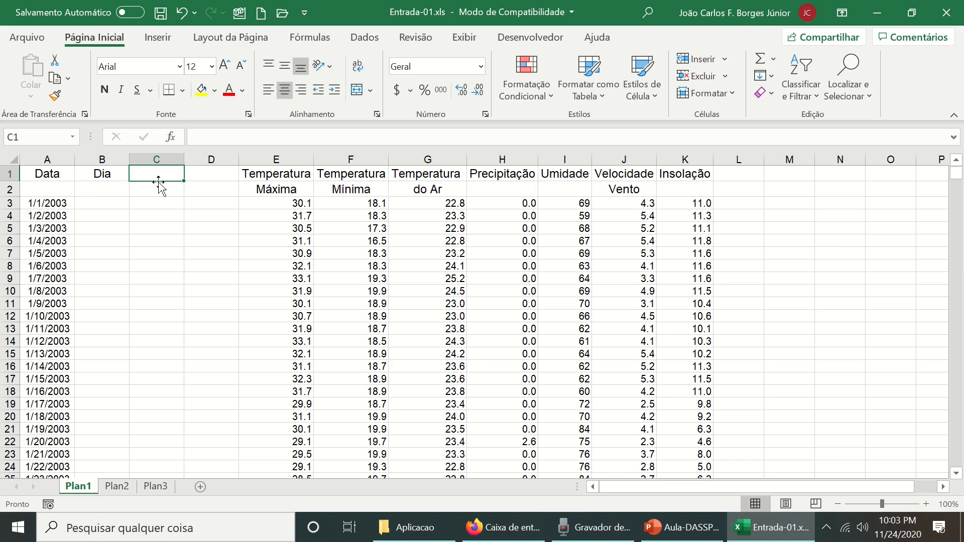
{"action": "type", "text": "Mes"}
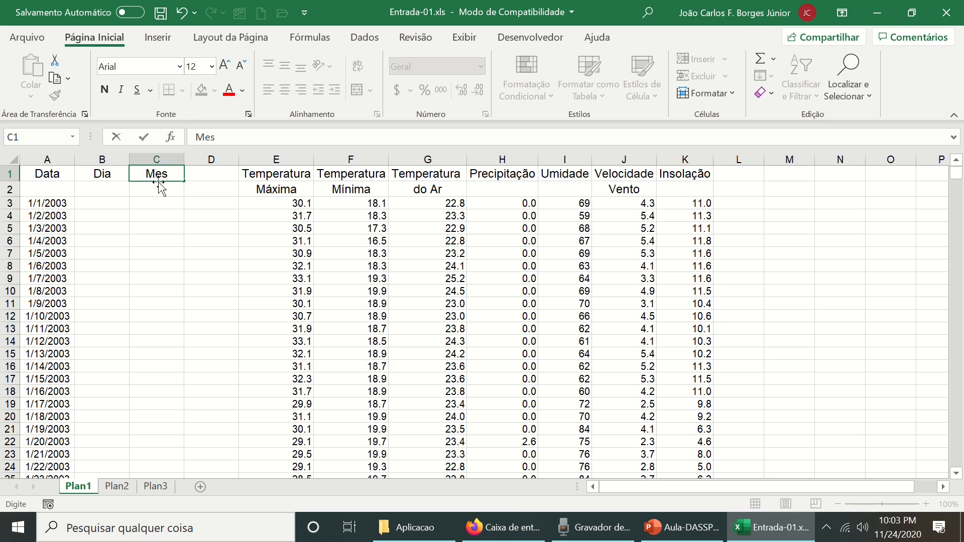
{"action": "key", "text": "Tab"}
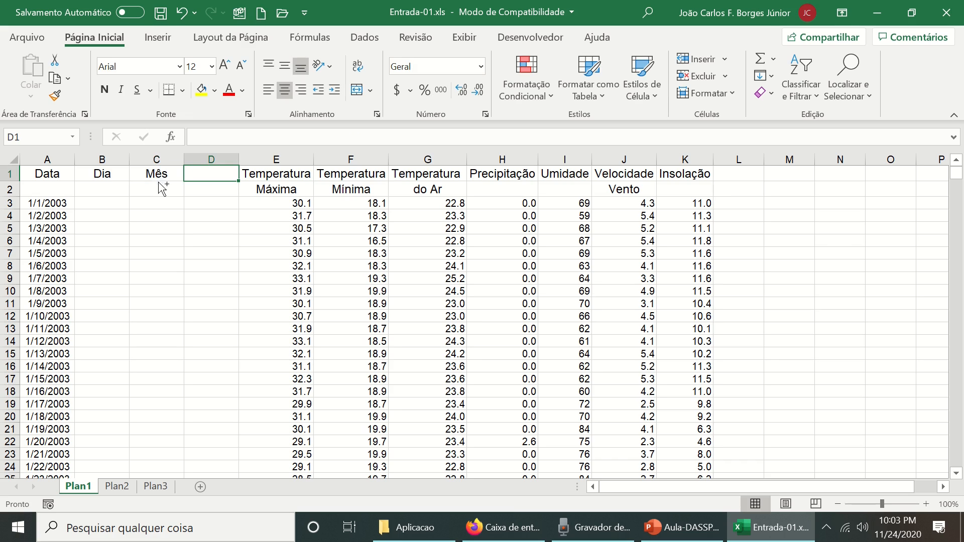
{"action": "key", "text": "ctrl+z"}
{"action": "type", "text": "Mes"}
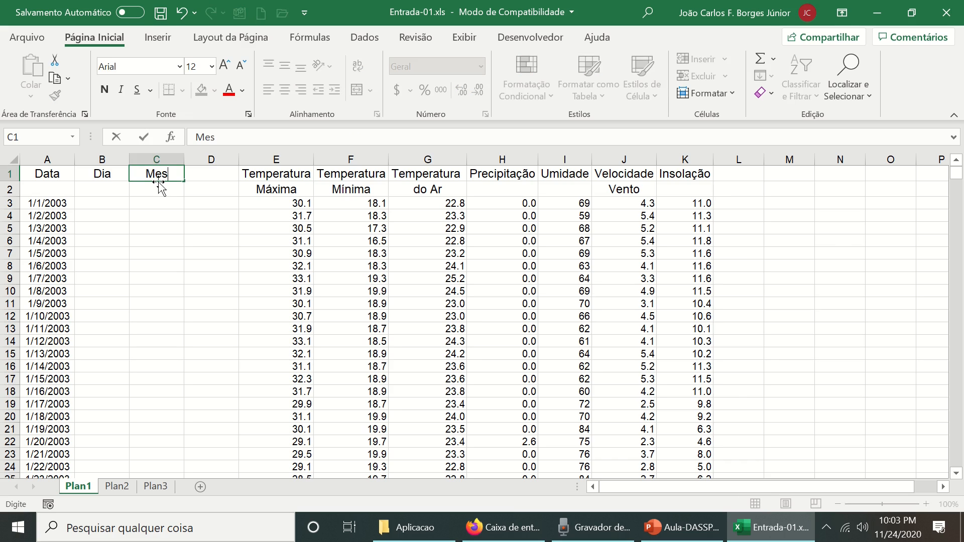
{"action": "key", "text": "Tab"}
{"action": "type", "text": "Ano"}
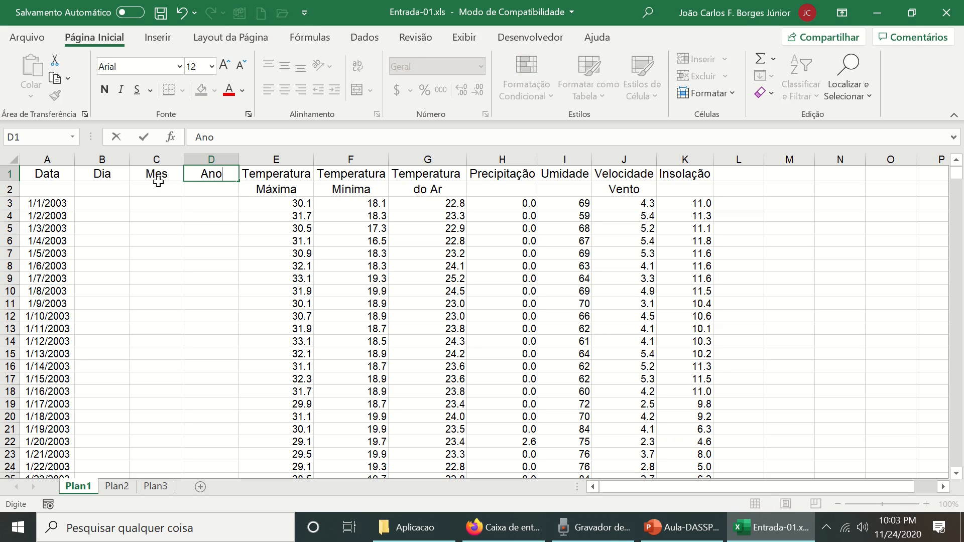
{"action": "key", "text": "Return"}
{"action": "key", "text": "Up"}
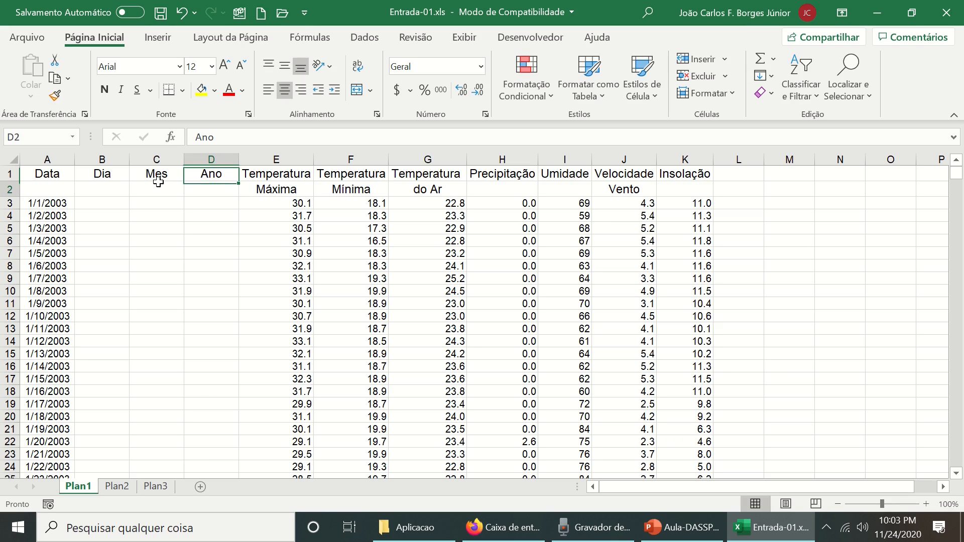
- Rewrite the temperature sub-headers in E2 and F2 without accents as Maxima and Minima
{"action": "key", "text": "Down"}
{"action": "key", "text": "Right"}
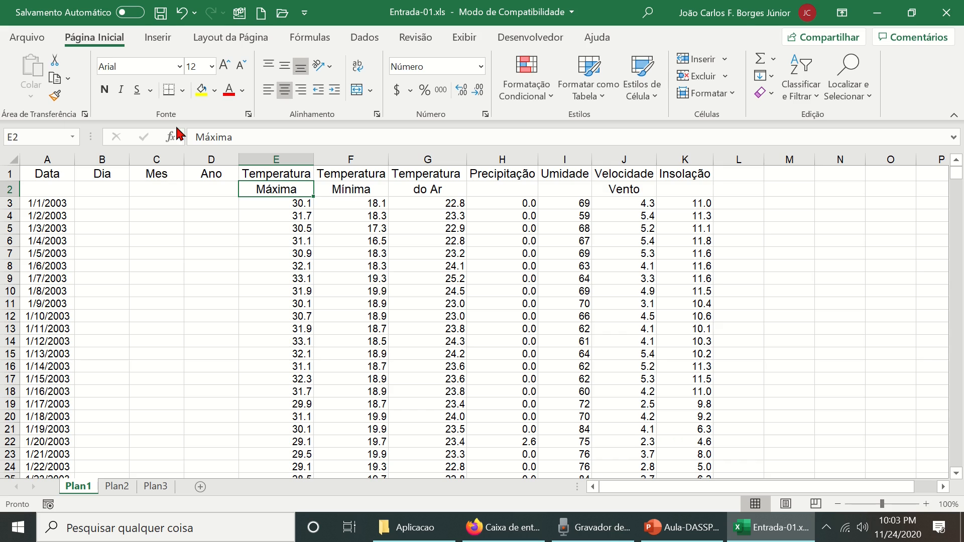
{"action": "left_click", "coordinate": [211, 137]}
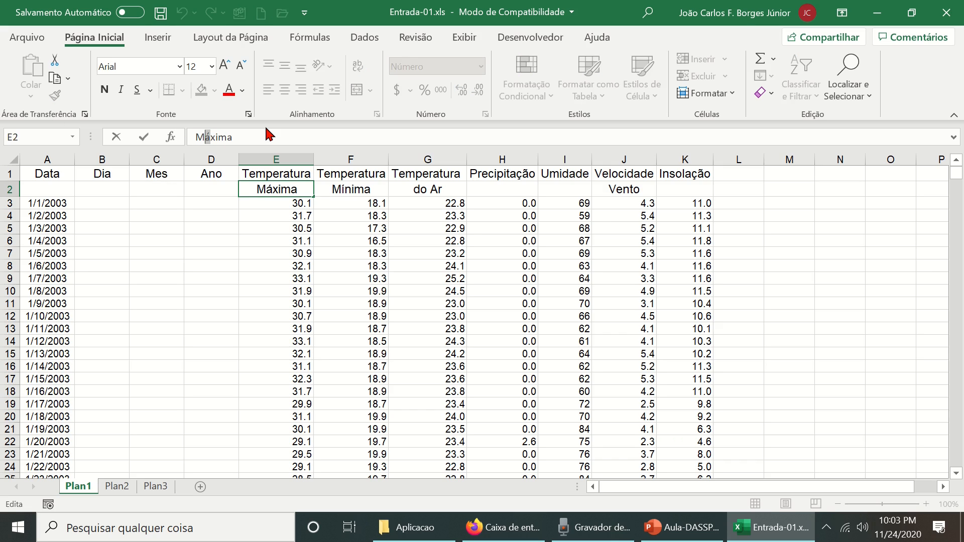
{"action": "type", "text": "a"}
{"action": "key", "text": "Tab"}
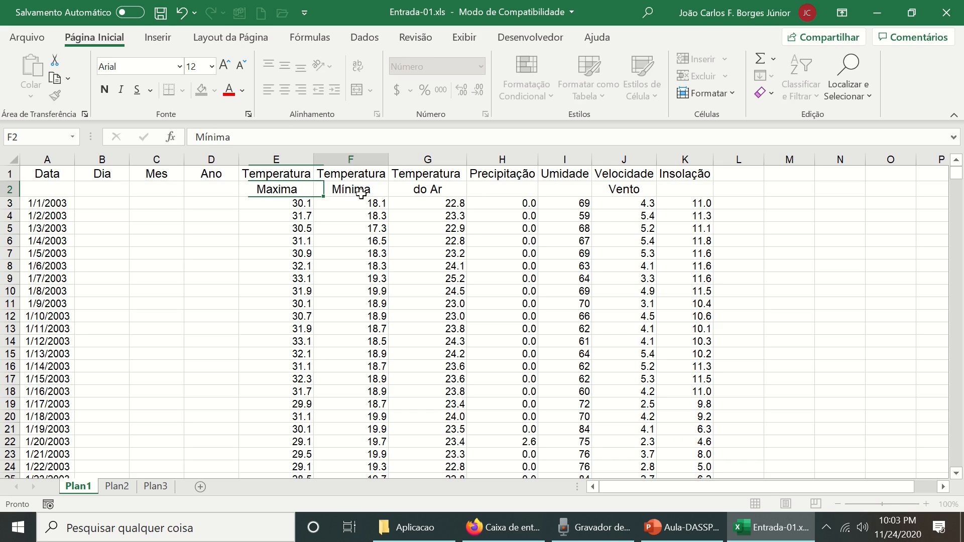
{"action": "left_click", "coordinate": [204, 137]}
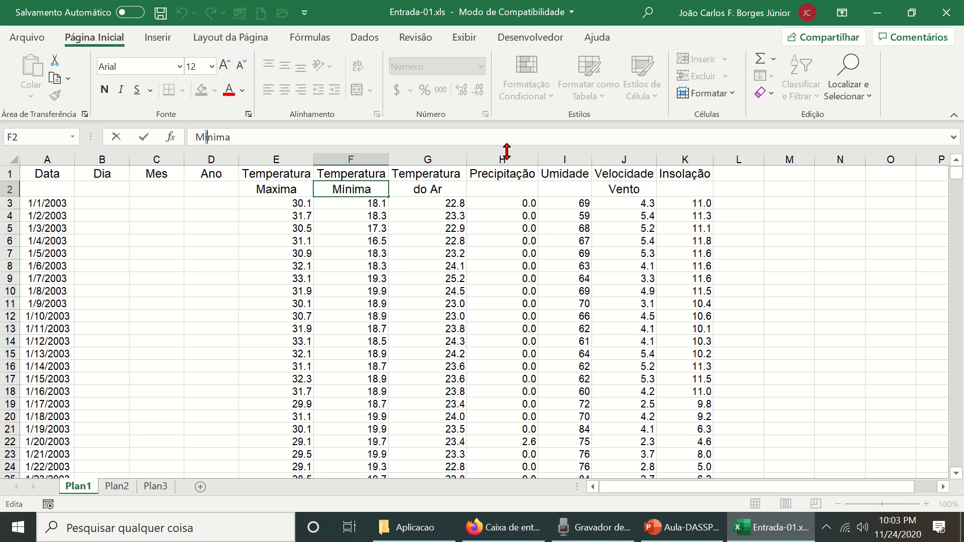
{"action": "key", "text": "Delete"}
{"action": "type", "text": "i"}
{"action": "left_click", "coordinate": [442, 227]}
- Rewrite the rainfall header in H1 without special characters as Precipitacao
{"action": "left_click", "coordinate": [512, 175]}
{"action": "left_click", "coordinate": [240, 137]}
{"action": "key", "text": "shift+Left"}
{"action": "type", "text": "c"}
{"action": "key", "text": "Right"}
{"action": "key", "text": "shift+Right"}
{"action": "key", "text": "Left"}
{"action": "key", "text": "shift+Left"}
{"action": "type", "text": "a"}
{"action": "key", "text": "Return"}
{"action": "key", "text": "Up"}
- Rewrite the header in K1 without special characters as Insolacao
{"action": "key", "text": "Right"}
{"action": "key", "text": "Right"}
{"action": "key", "text": "Right"}
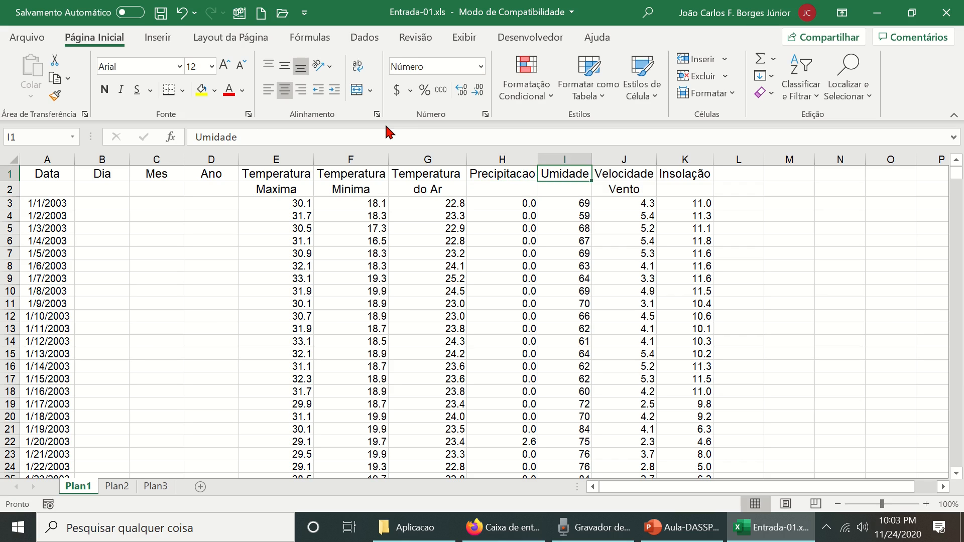
{"action": "left_click", "coordinate": [239, 137]}
{"action": "key", "text": "shift+Left"}
{"action": "key", "text": "shift+Left"}
{"action": "type", "text": "ca"}
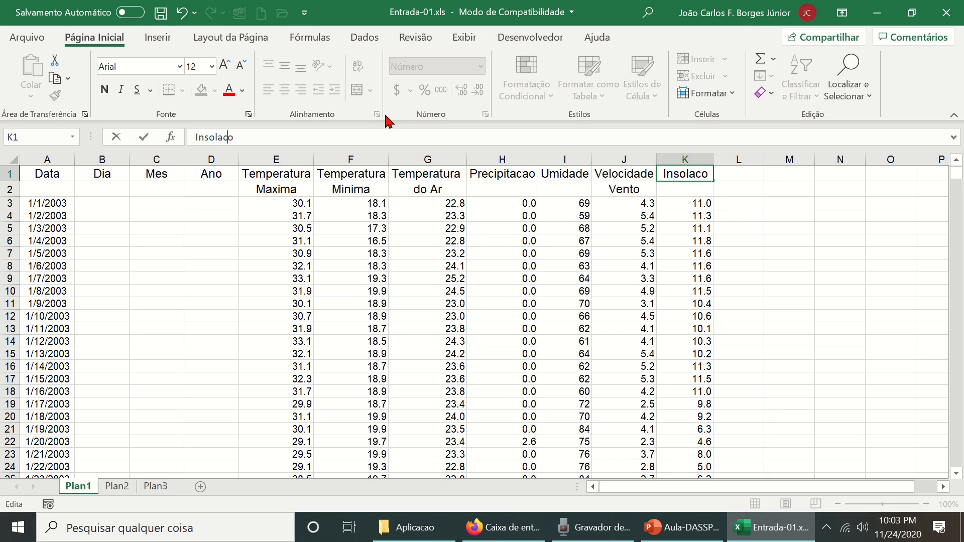
{"action": "key", "text": "Return"}
{"action": "key", "text": "Down"}
{"action": "key", "text": "Down"}
{"action": "key", "text": "Down"}
{"action": "key", "text": "Down"}
{"action": "key", "text": "Down"}
{"action": "key", "text": "Down"}
{"action": "key", "text": "Down"}
{"action": "key", "text": "Down"}
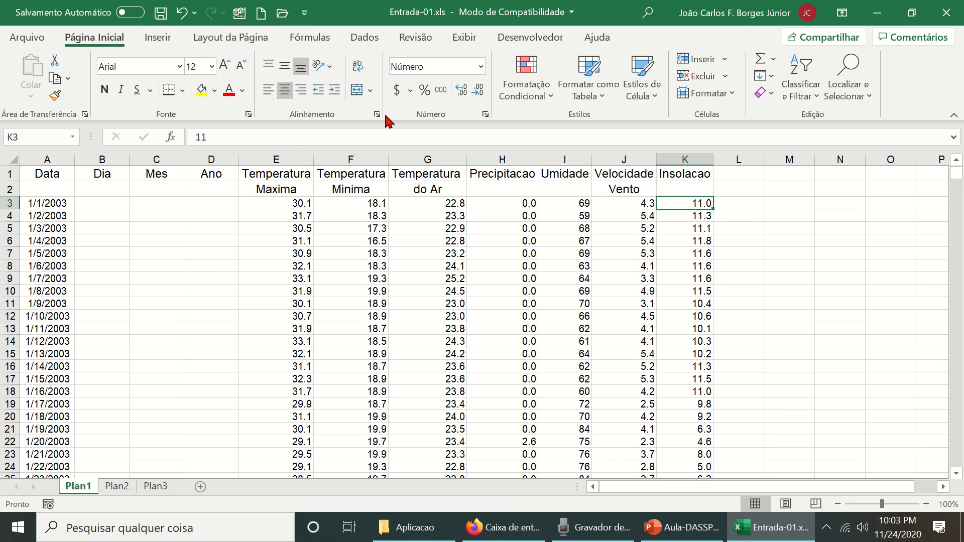
{"action": "key", "text": "Left"}
{"action": "key", "text": "Left"}
{"action": "key", "text": "Left"}
{"action": "key", "text": "Left"}
{"action": "key", "text": "Left"}
{"action": "key", "text": "Left"}
{"action": "key", "text": "Left"}
{"action": "key", "text": "Left"}
{"action": "key", "text": "Left"}
{"action": "key", "text": "Left"}
{"action": "key", "text": "Up"}
{"action": "key", "text": "Up"}
{"action": "key", "text": "Up"}
{"action": "key", "text": "Up"}
{"action": "key", "text": "Up"}
{"action": "key", "text": "Up"}
{"action": "key", "text": "Up"}
{"action": "key", "text": "Right"}
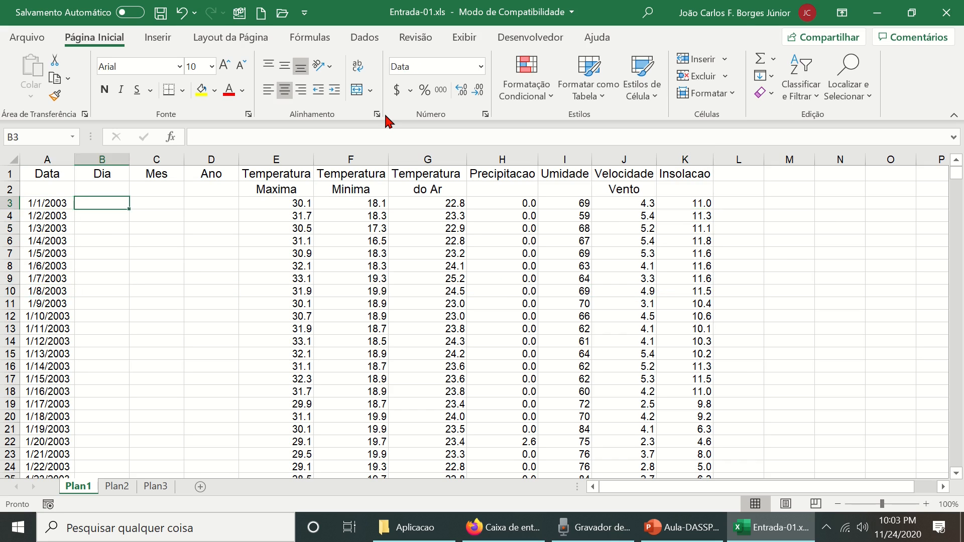
{"action": "key", "text": "Right"}
{"action": "key", "text": "Right"}
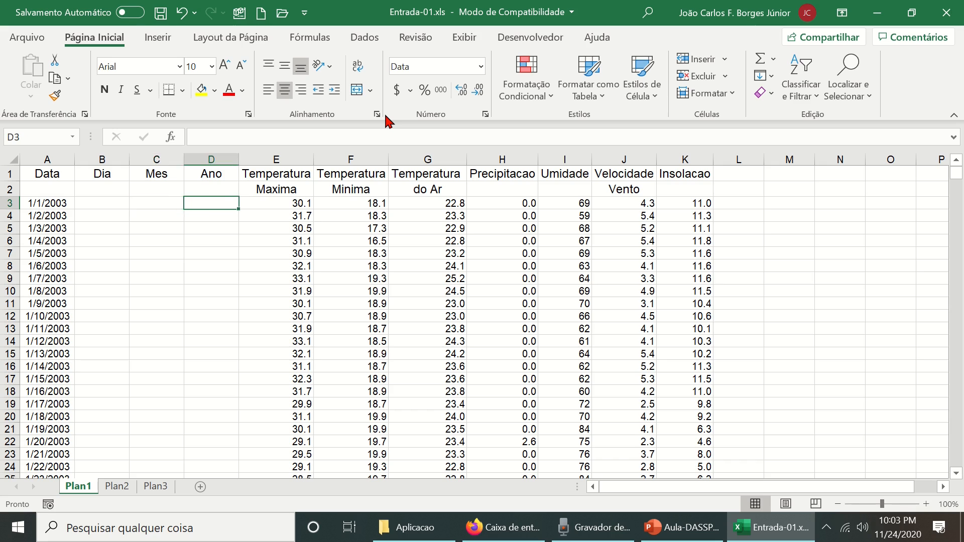
{"action": "key", "text": "Left"}
{"action": "key", "text": "Left"}
{"action": "key", "text": "Left"}
{"action": "key", "text": "Right"}
{"action": "key", "text": "Right"}
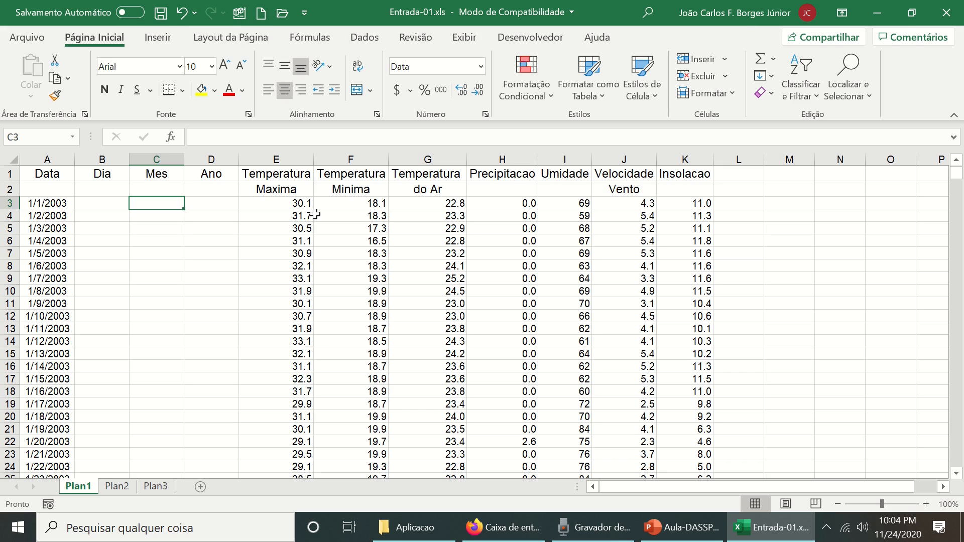
- Switch to the Windows Control Panel and open the Região settings under Relógio e Região
{"action": "left_click", "coordinate": [87, 528]}
{"action": "type", "text": "painel"}
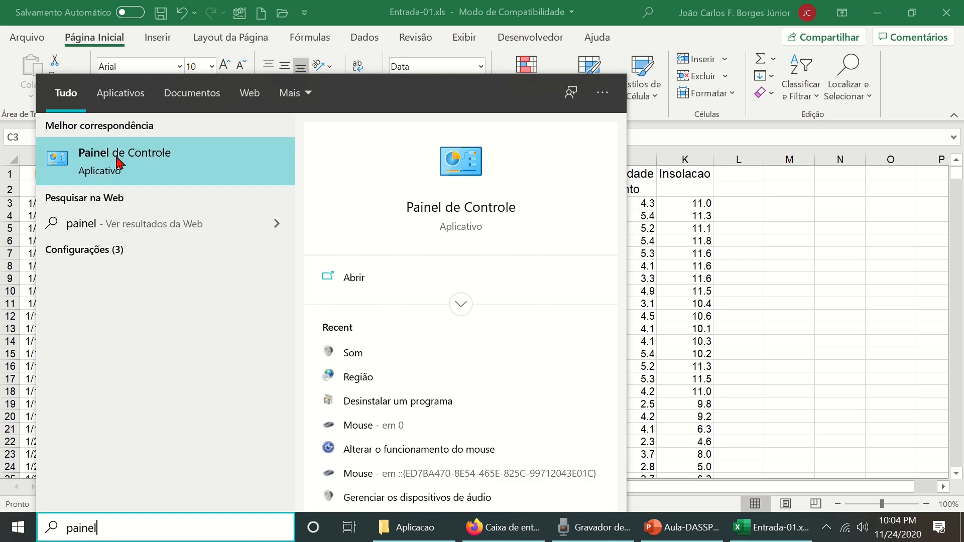
{"action": "left_click", "coordinate": [89, 155]}
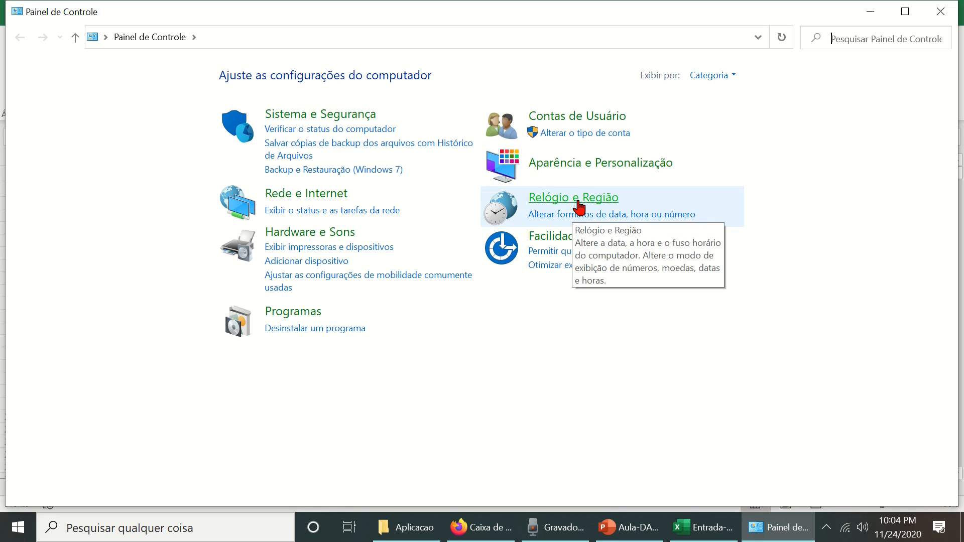
{"action": "left_click", "coordinate": [551, 201]}
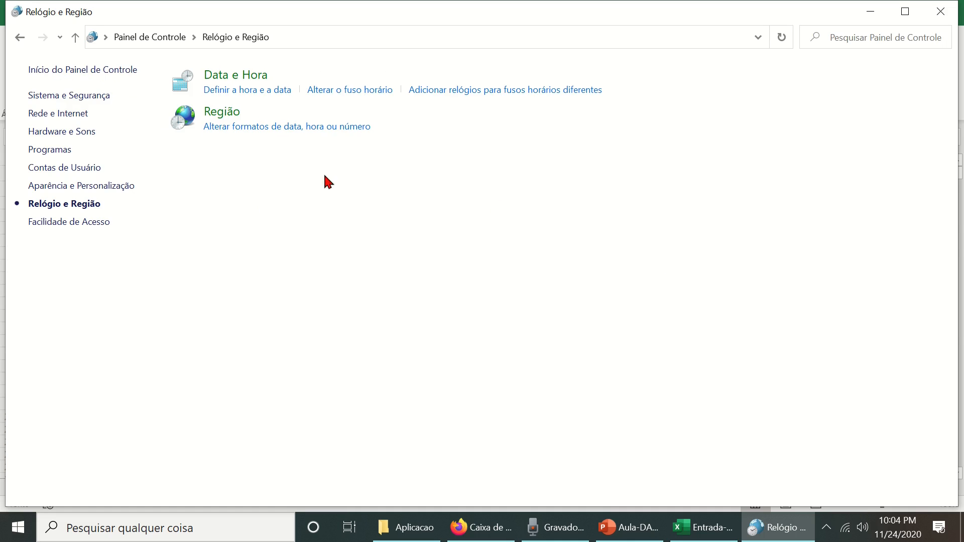
{"action": "left_click", "coordinate": [215, 114]}
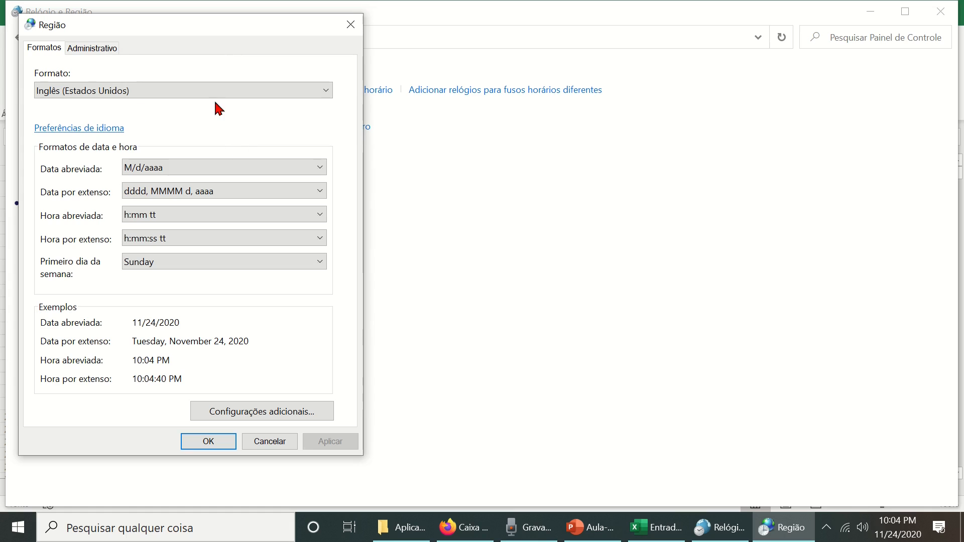
- Set the regional format to Inglês (Estados Unidos), apply it and return to the Entrada-01 workbook
{"action": "left_click", "coordinate": [312, 92]}
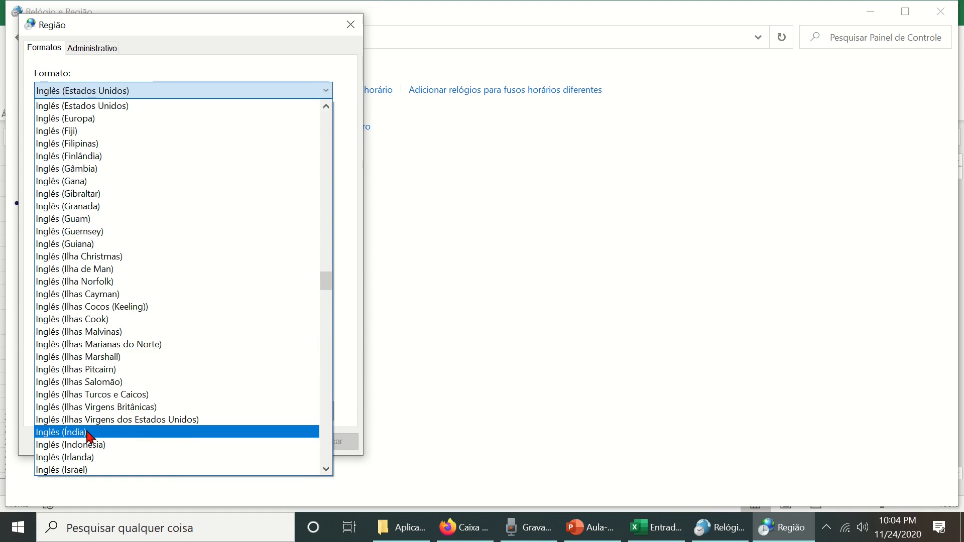
{"action": "left_click", "coordinate": [148, 105]}
{"action": "left_click", "coordinate": [219, 449]}
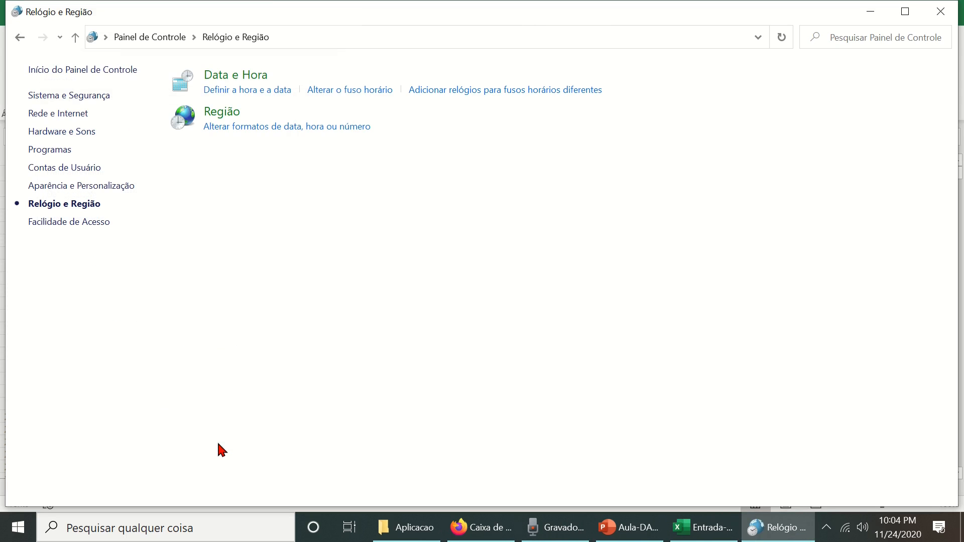
{"action": "left_click", "coordinate": [948, 15]}
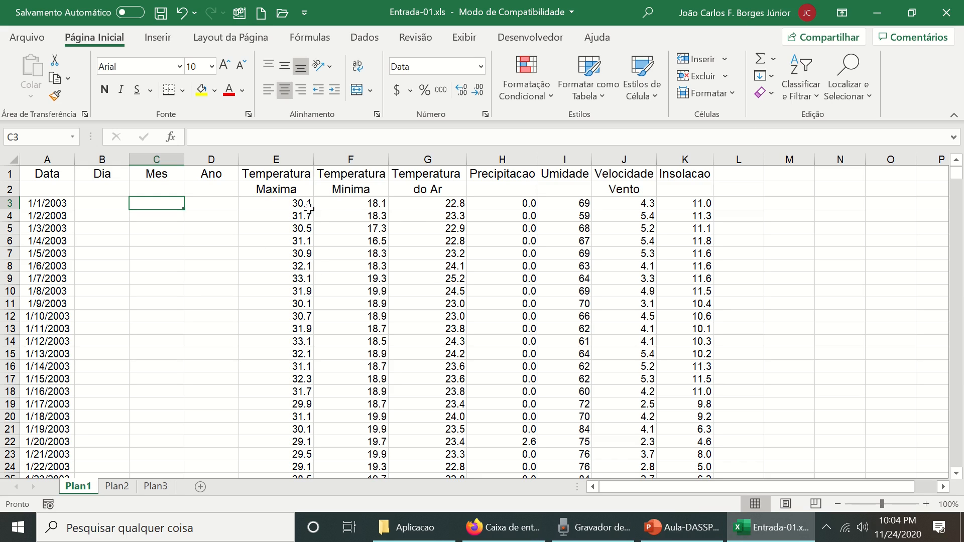
- Enter the formula =DIA(A3) in B3 to extract the day from the date
{"action": "left_click", "coordinate": [86, 207]}
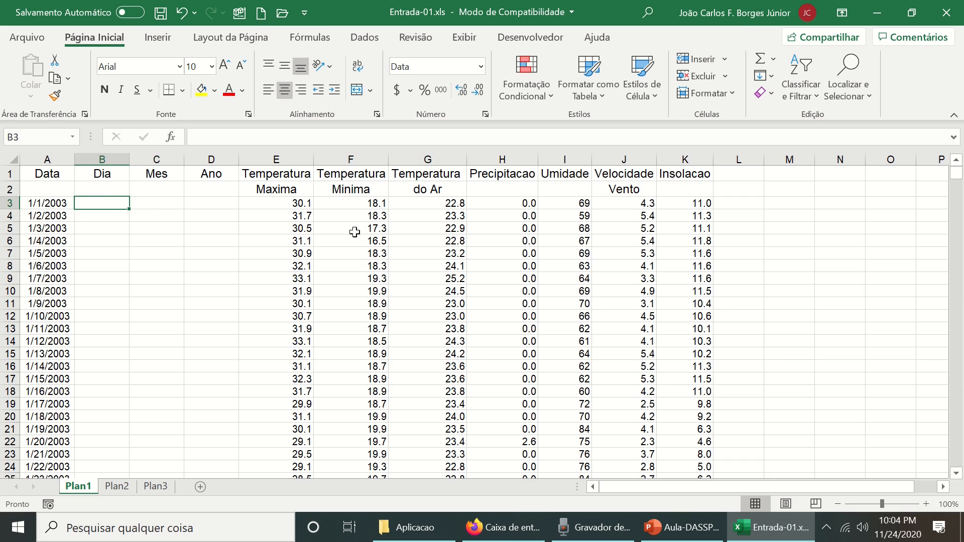
{"action": "type", "text": "="}
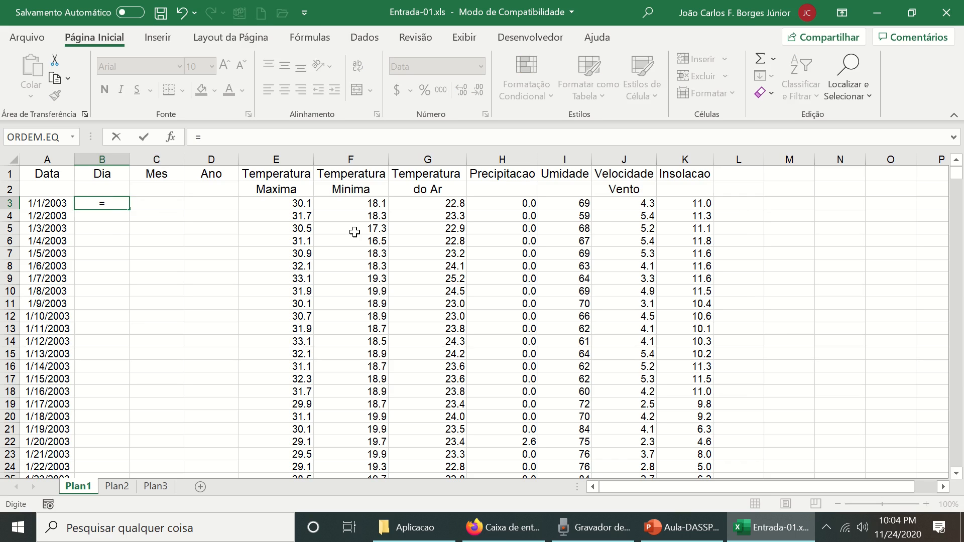
{"action": "type", "text": "dia("}
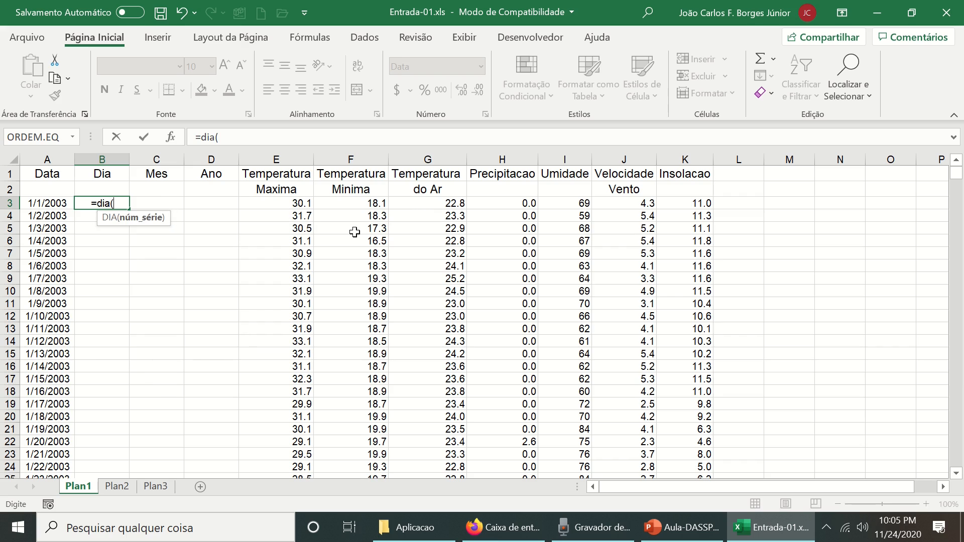
{"action": "key", "text": "Left"}
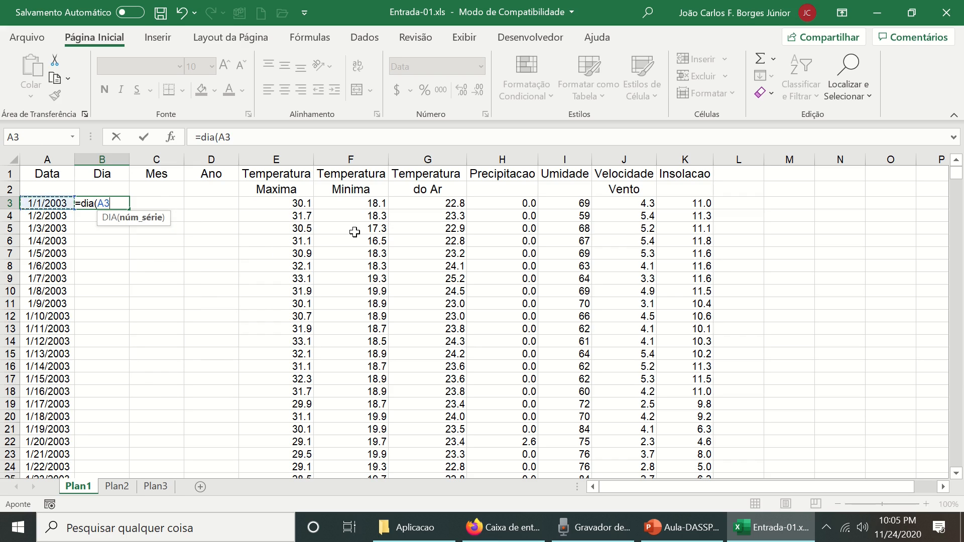
{"action": "type", "text": ")"}
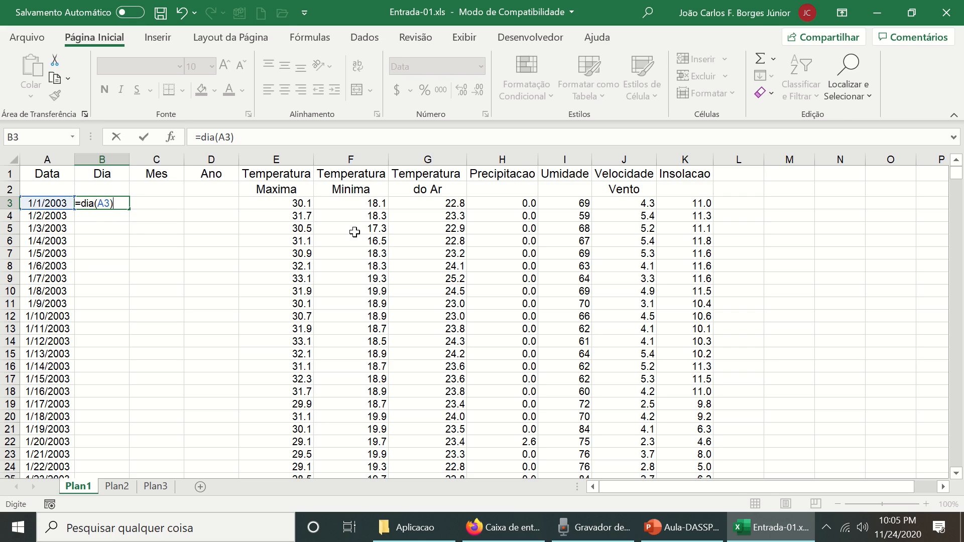
{"action": "key", "text": "Return"}
{"action": "key", "text": "Up"}
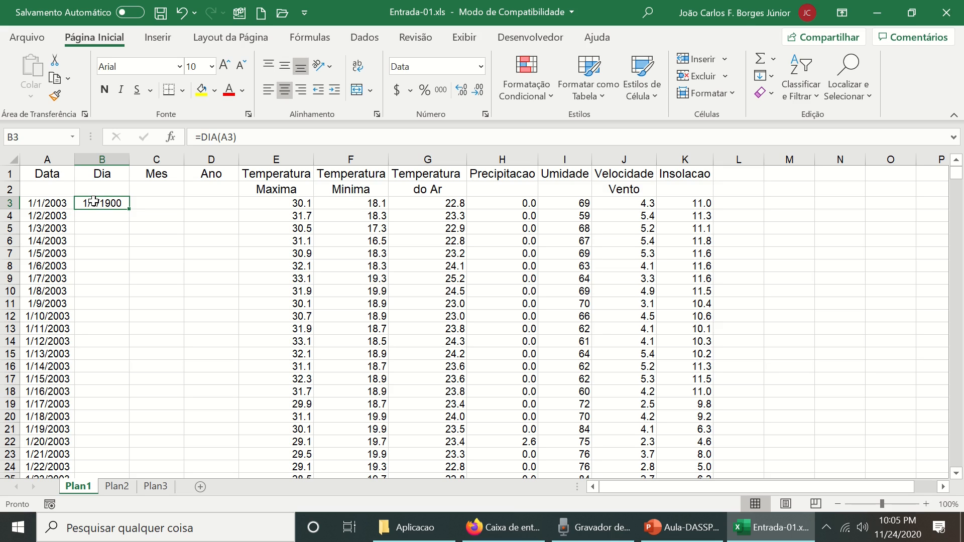
- Set the number format of B3:D3 to Geral
{"action": "left_click_drag", "start_coordinate": [93, 200], "coordinate": [201, 203]}
{"action": "right_click", "coordinate": [179, 202]}
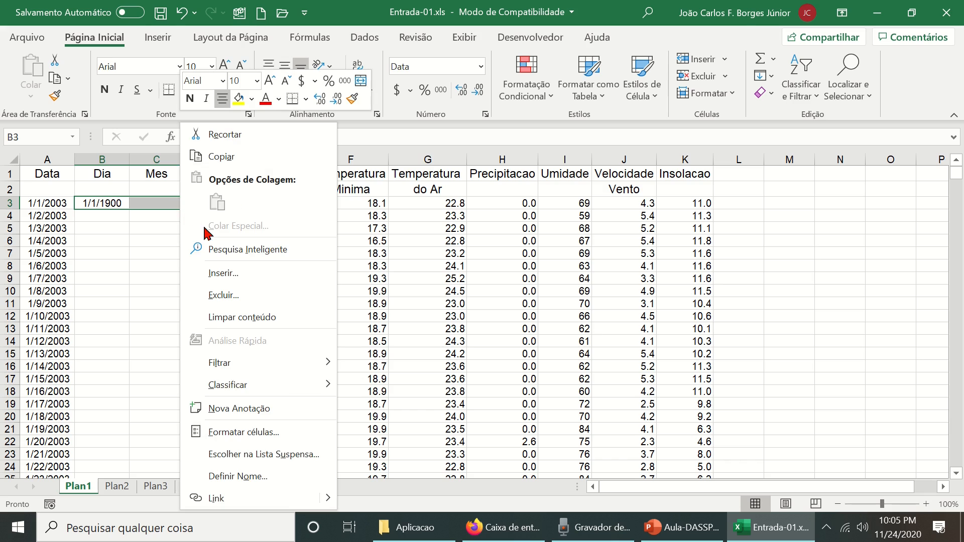
{"action": "left_click", "coordinate": [278, 432]}
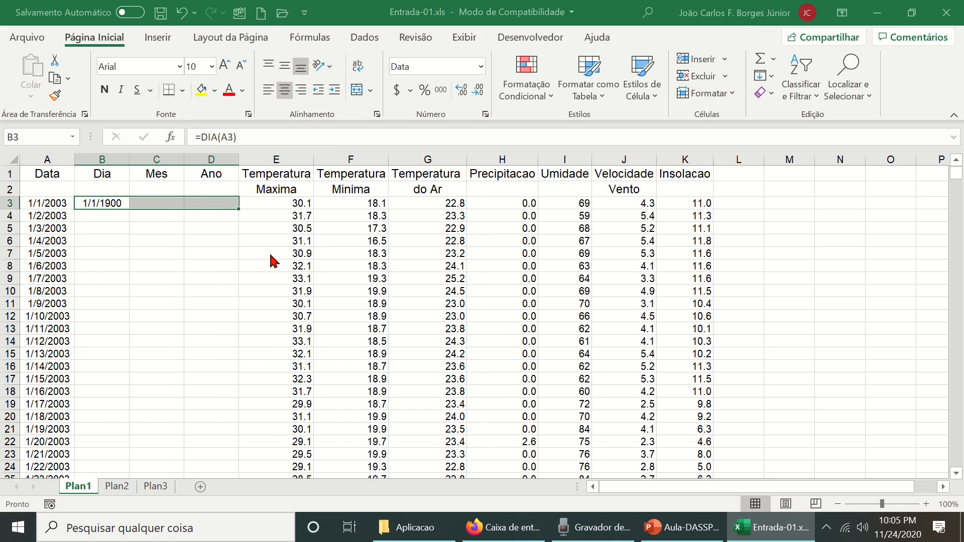
{"action": "left_click", "coordinate": [107, 194]}
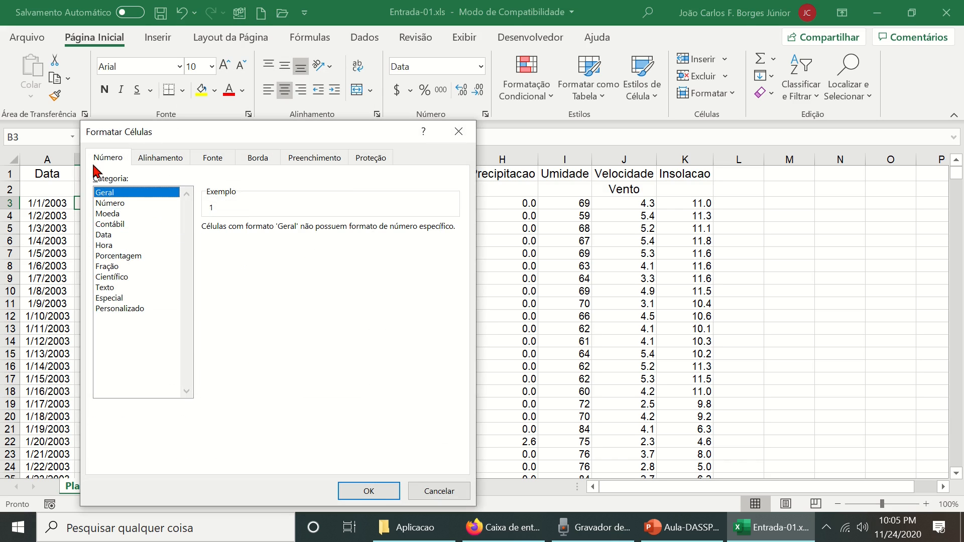
{"action": "left_click", "coordinate": [369, 491]}
{"action": "left_click", "coordinate": [105, 221]}
{"action": "left_click", "coordinate": [104, 206]}
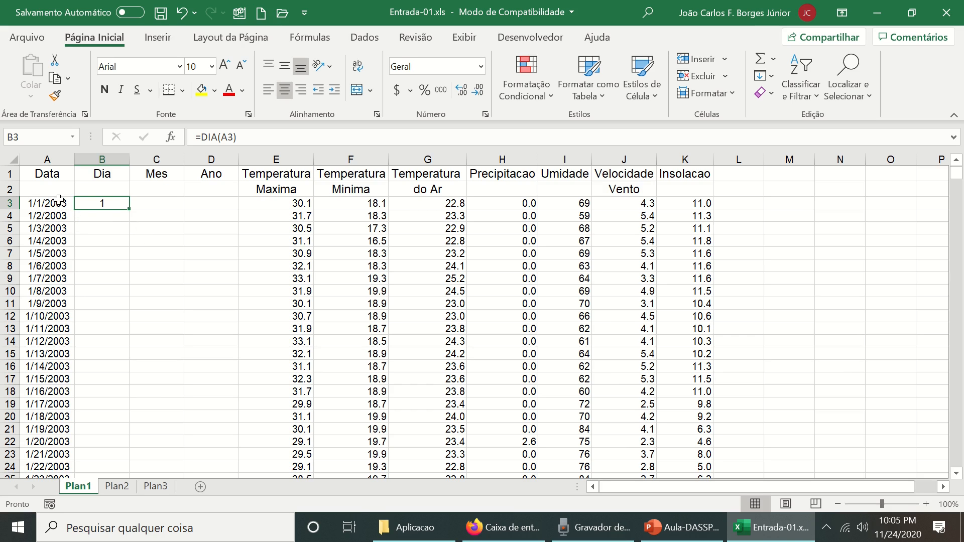
- Enter the formula =MÊS(A3) in C3 to extract the month from the date
{"action": "left_click", "coordinate": [144, 200]}
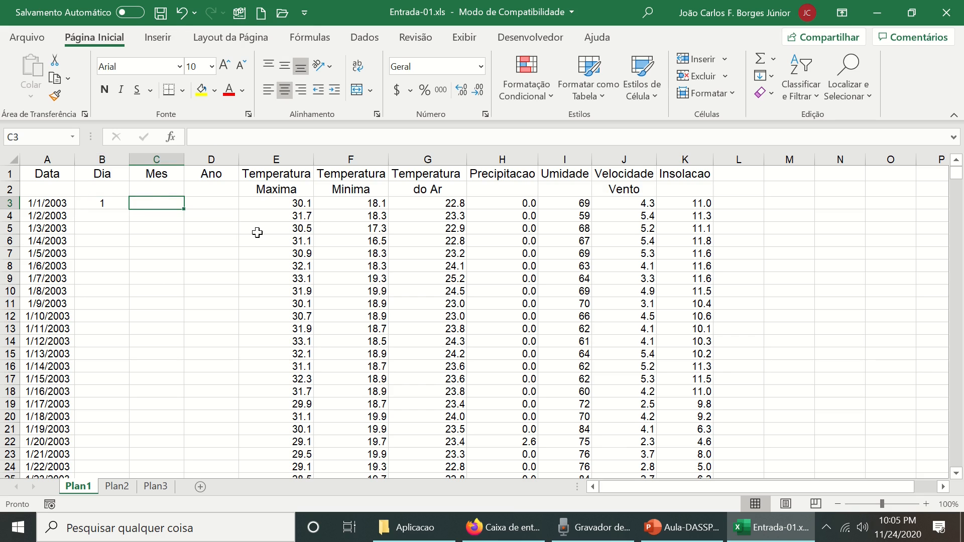
{"action": "type", "text": "="}
{"action": "type", "text": "mês("}
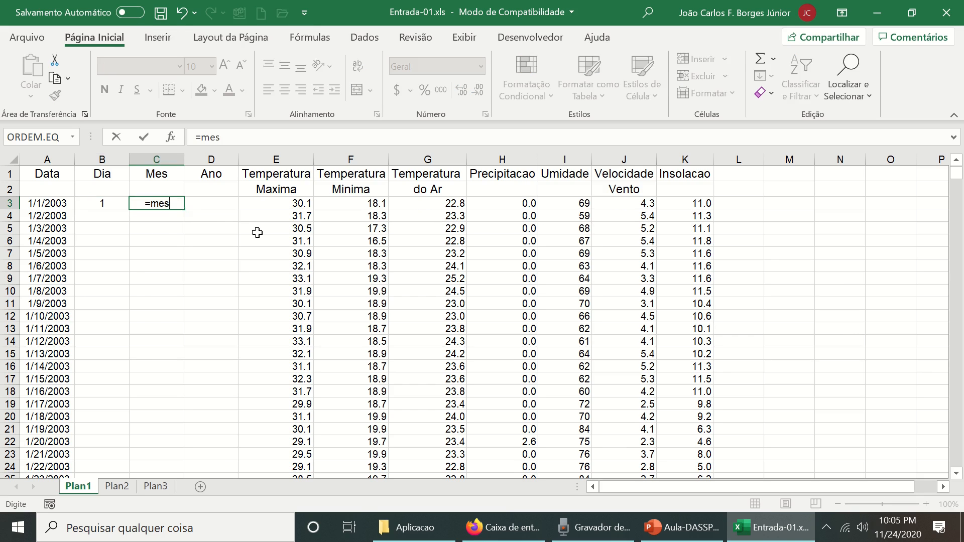
{"action": "key", "text": "Left"}
{"action": "key", "text": "Left"}
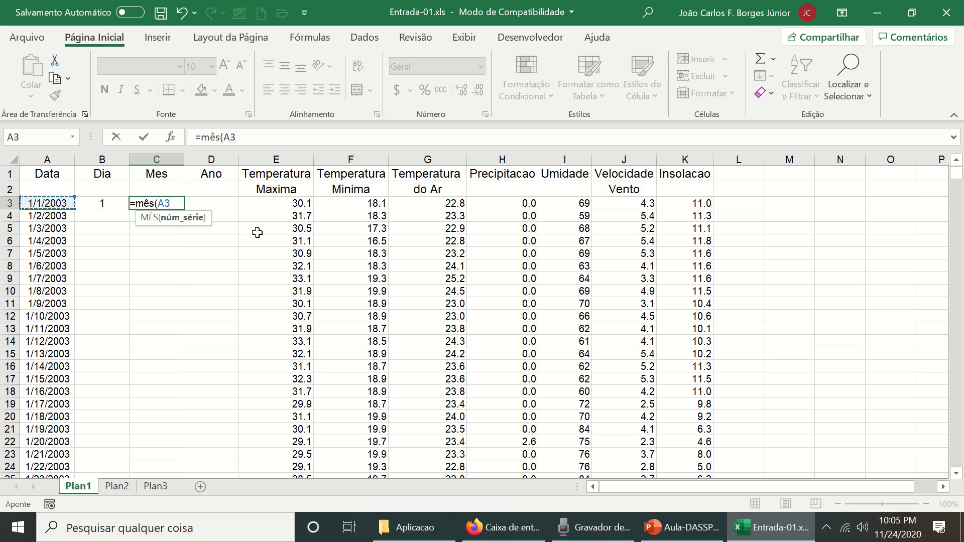
{"action": "key", "text": "Return"}
- Enter the formula =ANO(A3) in D3 to extract the year from the date
{"action": "key", "text": "Up"}
{"action": "key", "text": "Left"}
{"action": "key", "text": "Left"}
{"action": "key", "text": "Right"}
{"action": "key", "text": "Right"}
{"action": "key", "text": "Right"}
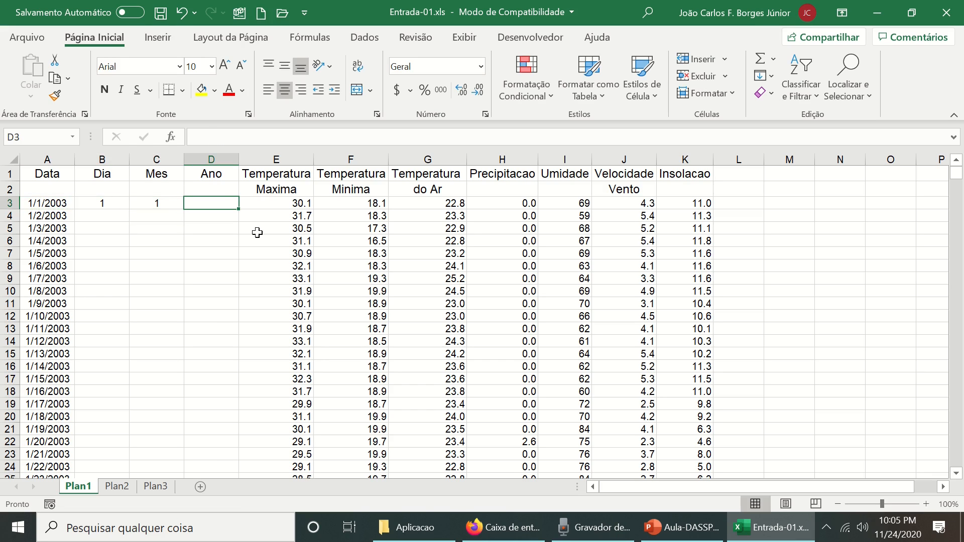
{"action": "type", "text": "=ano("}
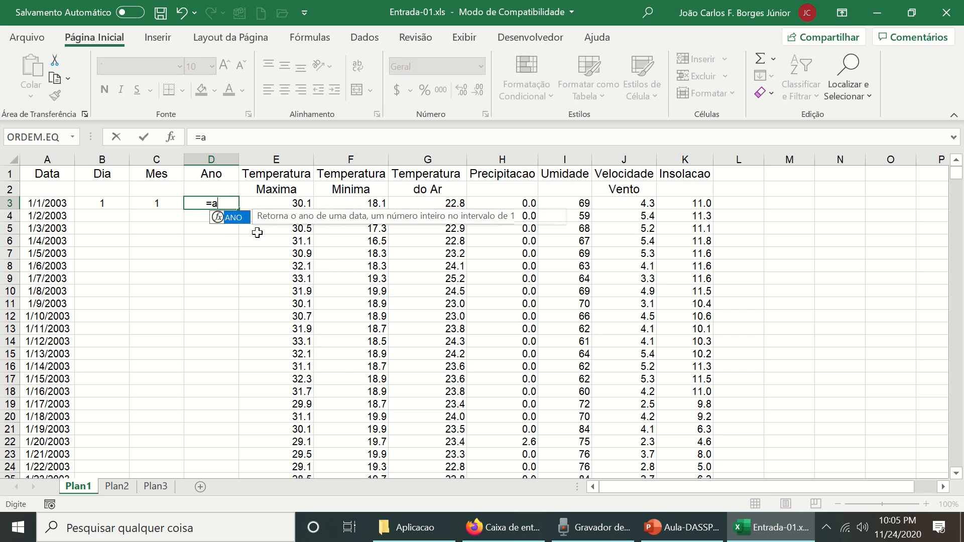
{"action": "key", "text": "Left"}
{"action": "key", "text": "Left"}
{"action": "key", "text": "Left"}
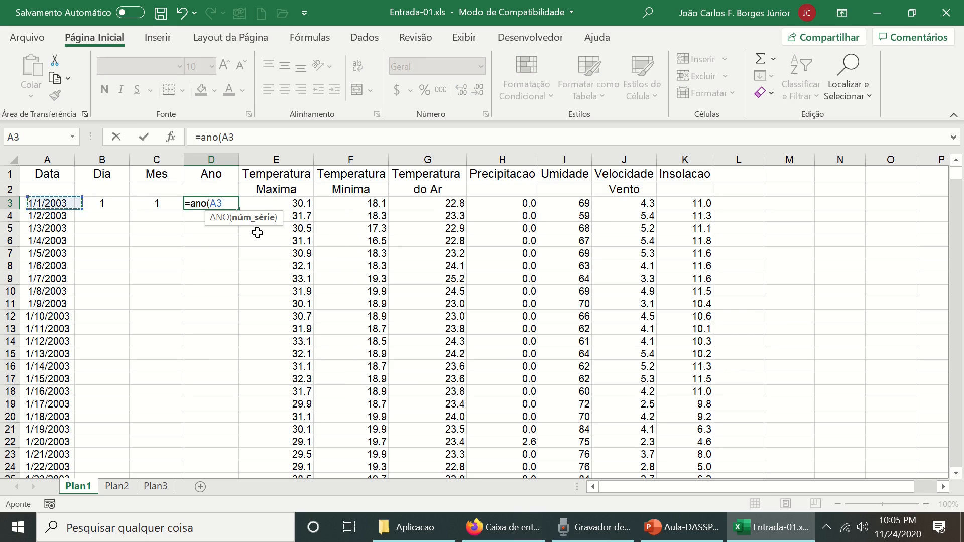
{"action": "key", "text": "Return"}
- Fill the day, month and year formulas in B3:D3 down to the last data row
{"action": "key", "text": "Up"}
{"action": "key", "text": "Left"}
{"action": "key", "text": "Left"}
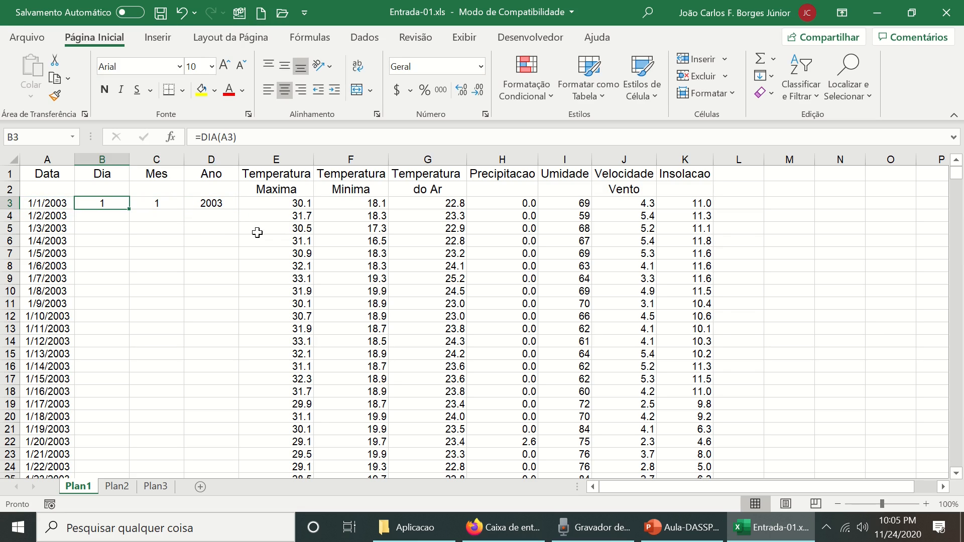
{"action": "left_click_drag", "start_coordinate": [115, 202], "coordinate": [242, 208]}
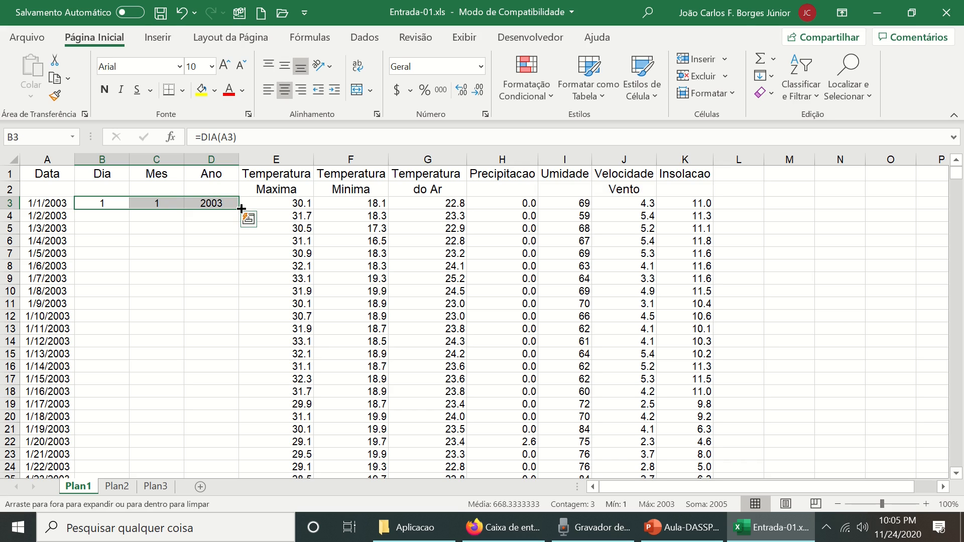
{"action": "double_click", "coordinate": [242, 207]}
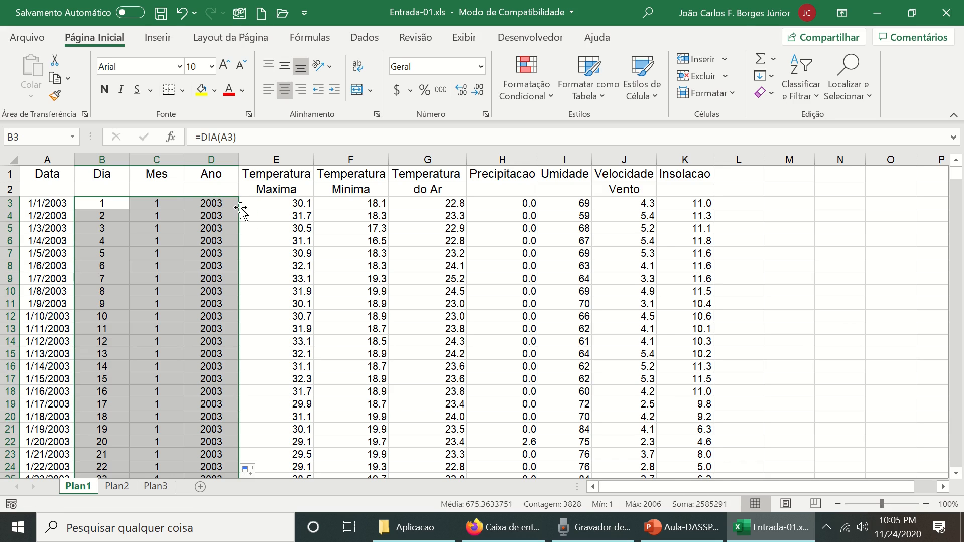
- Check that the Dia column is filled to the end of the data, and inspect the formulas in B3, C3 and D3
{"action": "key", "text": "Down"}
{"action": "key", "text": "Up"}
{"action": "key", "text": "ctrl+Down"}
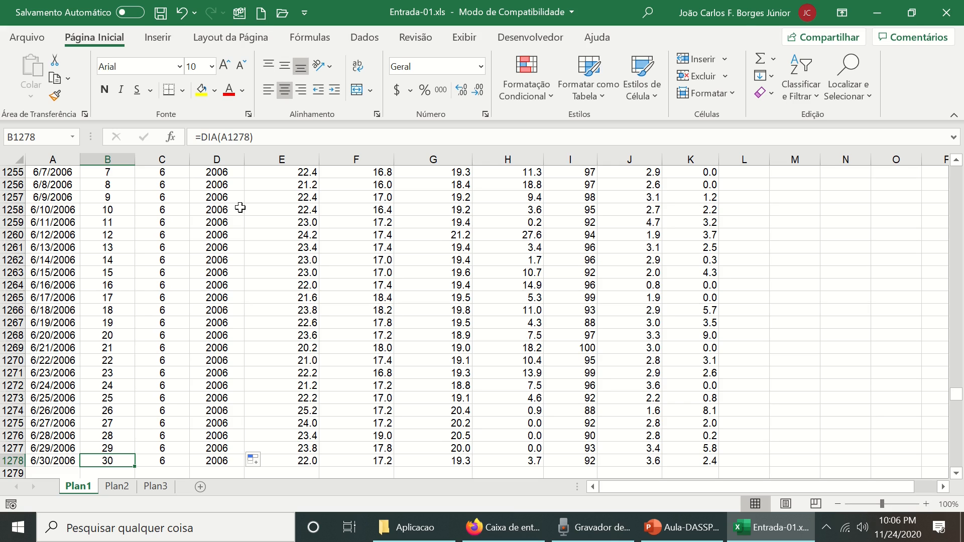
{"action": "key", "text": "ctrl+Up"}
{"action": "key", "text": "Up"}
{"action": "key", "text": "Up"}
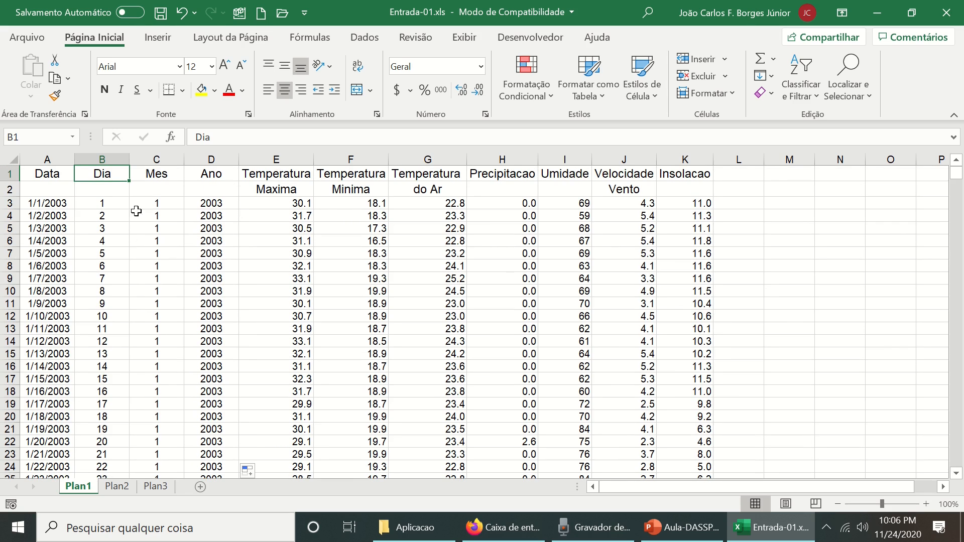
{"action": "left_click", "coordinate": [102, 206]}
{"action": "left_click", "coordinate": [148, 203]}
{"action": "left_click", "coordinate": [214, 202]}
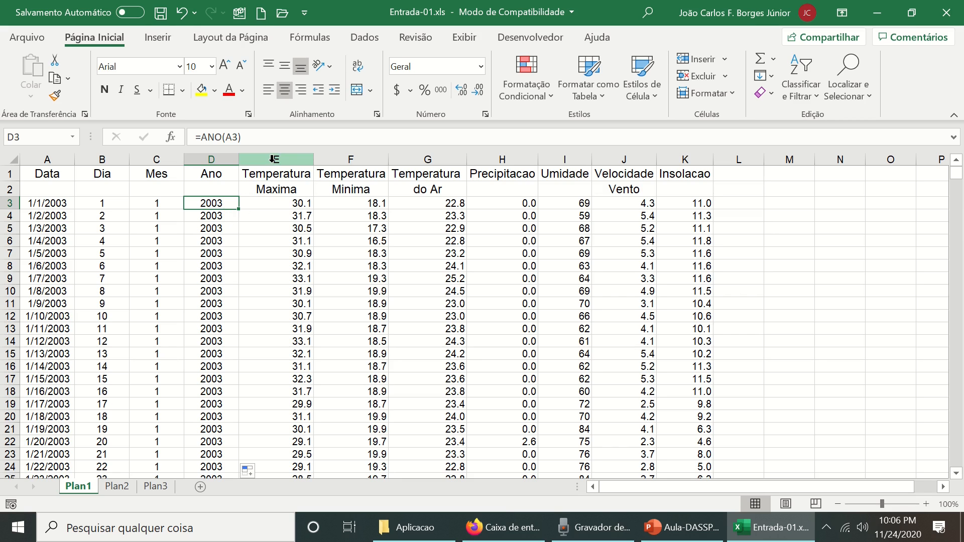
- Insert three empty columns at E:G, before the Temperatura Maxima column
{"action": "left_click_drag", "start_coordinate": [273, 159], "coordinate": [417, 159]}
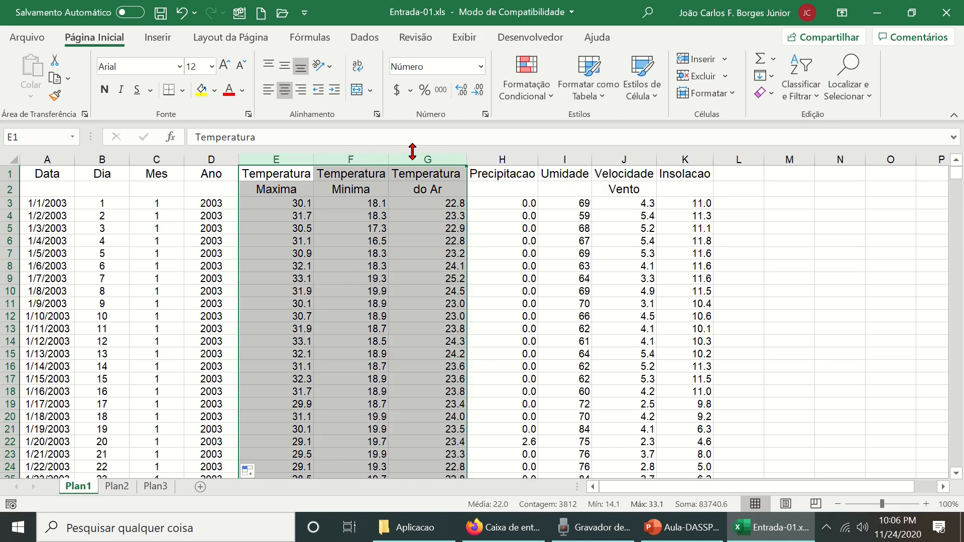
{"action": "right_click", "coordinate": [417, 161]}
{"action": "left_click", "coordinate": [477, 282]}
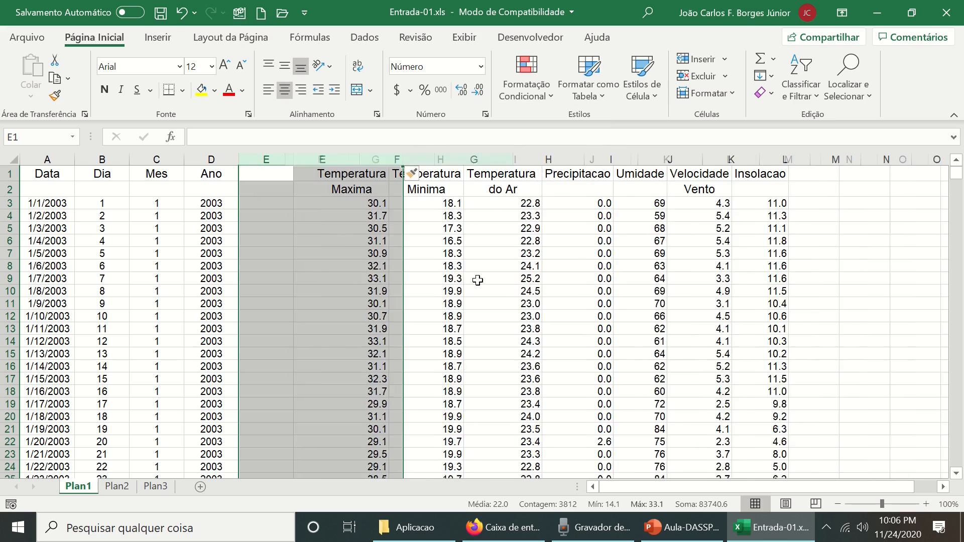
- Copy the Dia, Mes and Ano columns from B1 through D1278, headers included
{"action": "left_click", "coordinate": [227, 177]}
{"action": "left_click", "coordinate": [113, 175]}
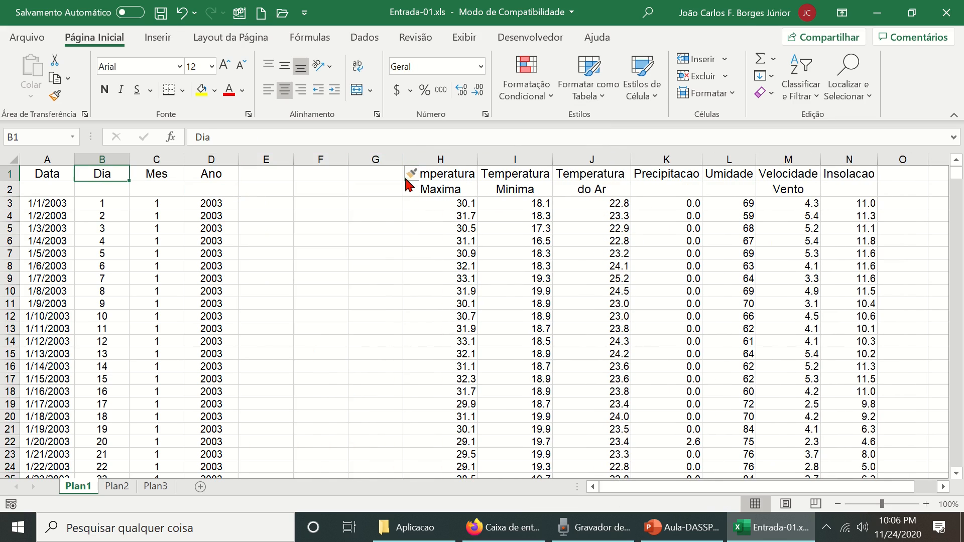
{"action": "key", "text": "shift+Right"}
{"action": "key", "text": "shift+Right"}
{"action": "key", "text": "shift+Down"}
{"action": "key", "text": "shift+Down"}
{"action": "key", "text": "shift+Down"}
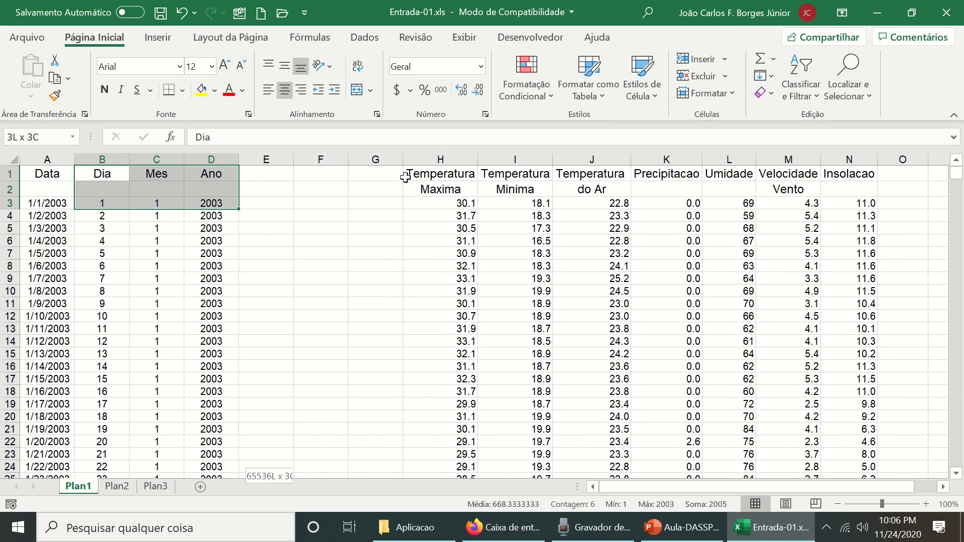
{"action": "key", "text": "ctrl+shift+Down"}
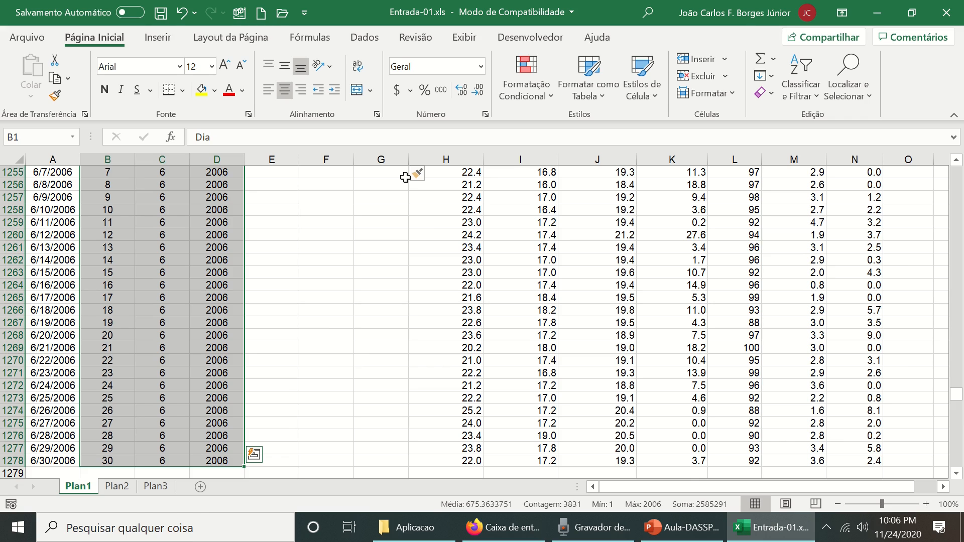
{"action": "key", "text": "ctrl+c"}
- Paste the copied day, month and year block as Valores only, starting at E1, and compare E3 with the formula in B3
{"action": "key", "text": "Up"}
{"action": "key", "text": "Right"}
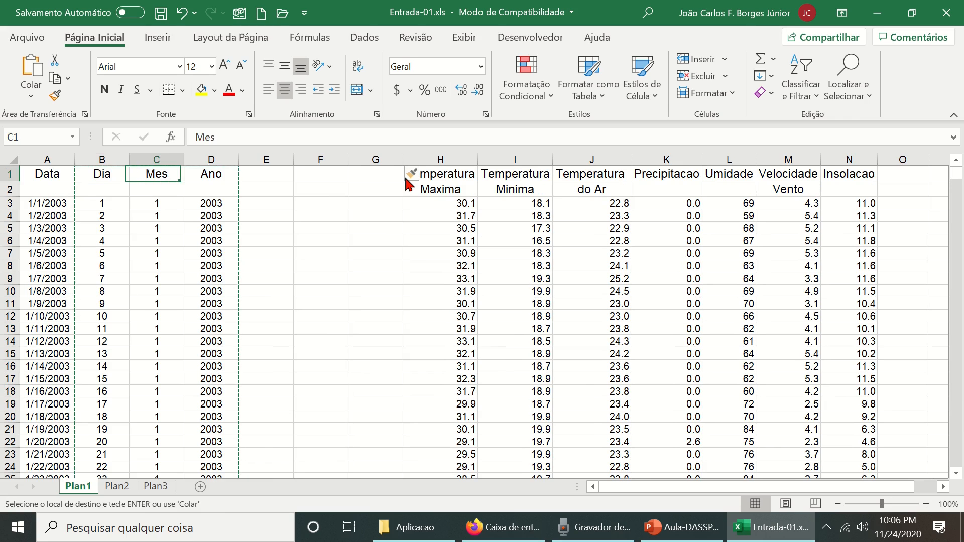
{"action": "key", "text": "Right"}
{"action": "key", "text": "Right"}
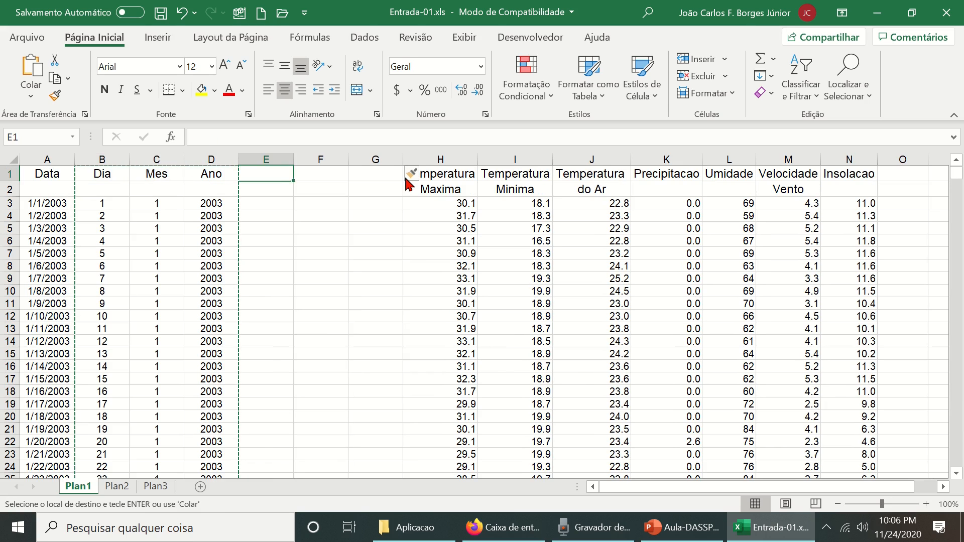
{"action": "right_click", "coordinate": [269, 177]}
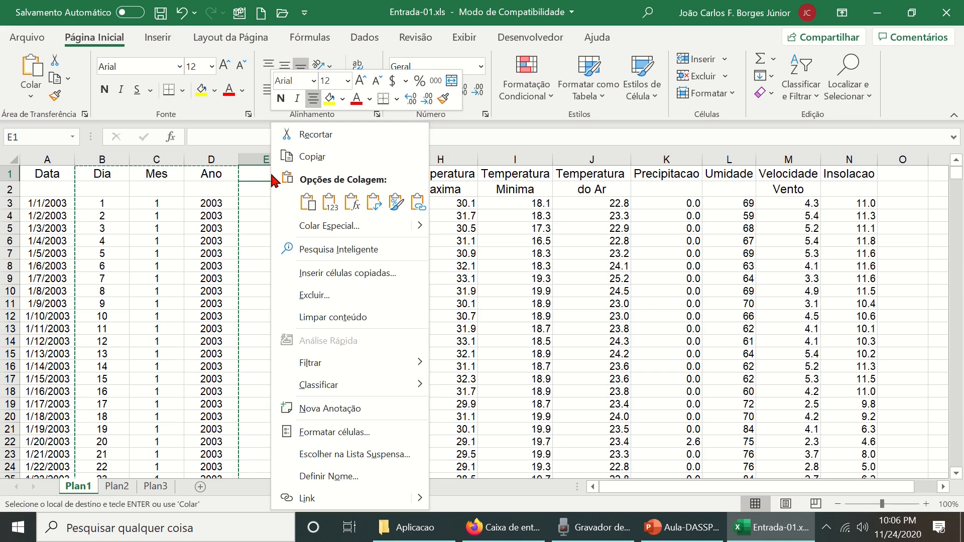
{"action": "left_click", "coordinate": [326, 232]}
{"action": "left_click", "coordinate": [176, 167]}
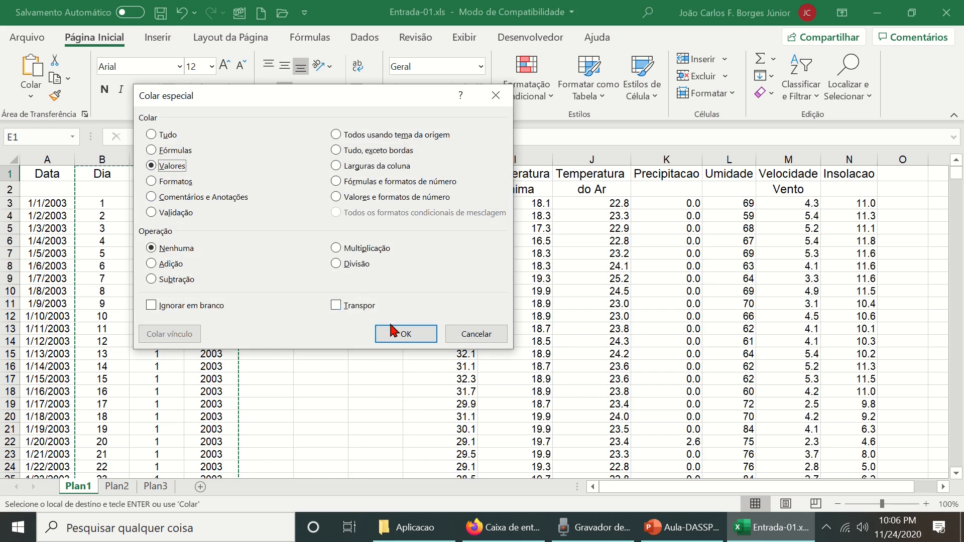
{"action": "left_click", "coordinate": [404, 333]}
{"action": "left_click", "coordinate": [358, 328]}
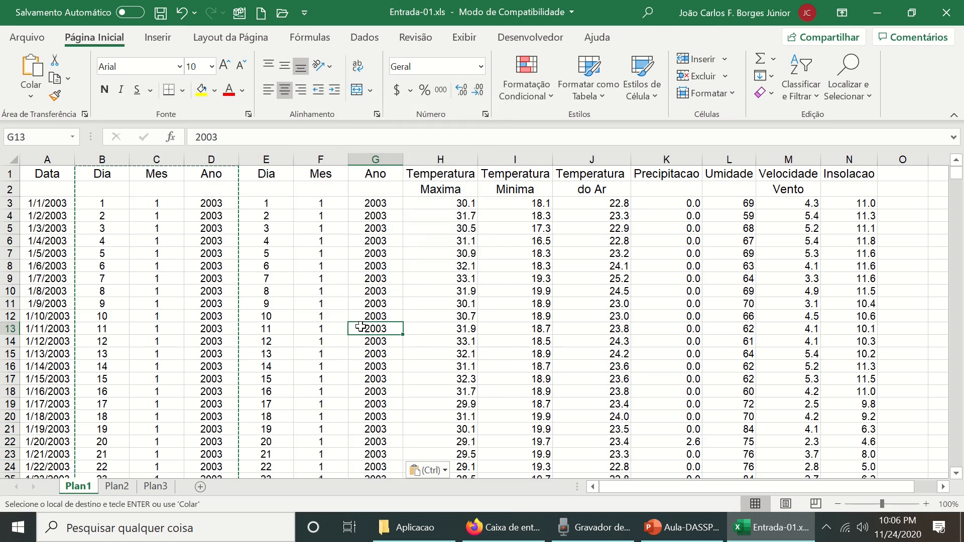
{"action": "key", "text": "Escape"}
{"action": "left_click", "coordinate": [271, 203]}
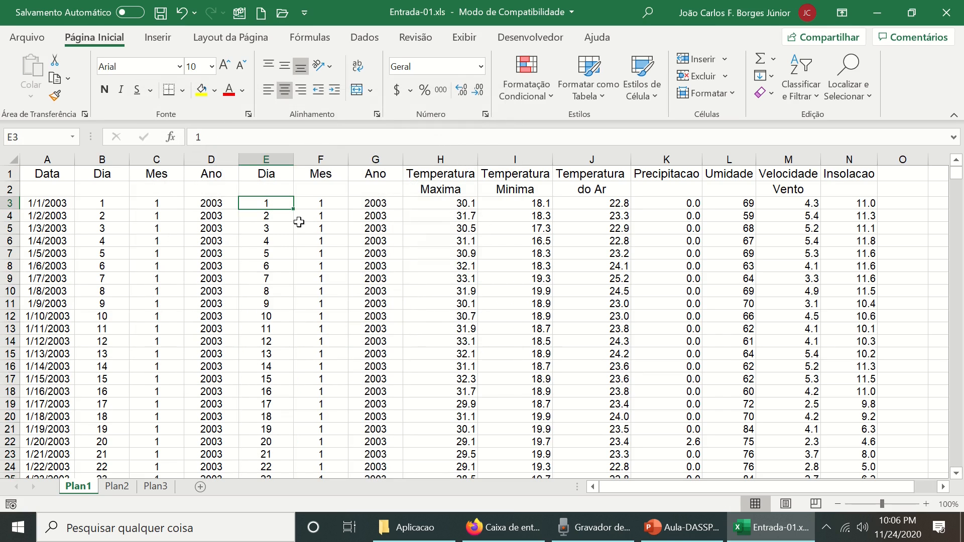
{"action": "left_click", "coordinate": [105, 203]}
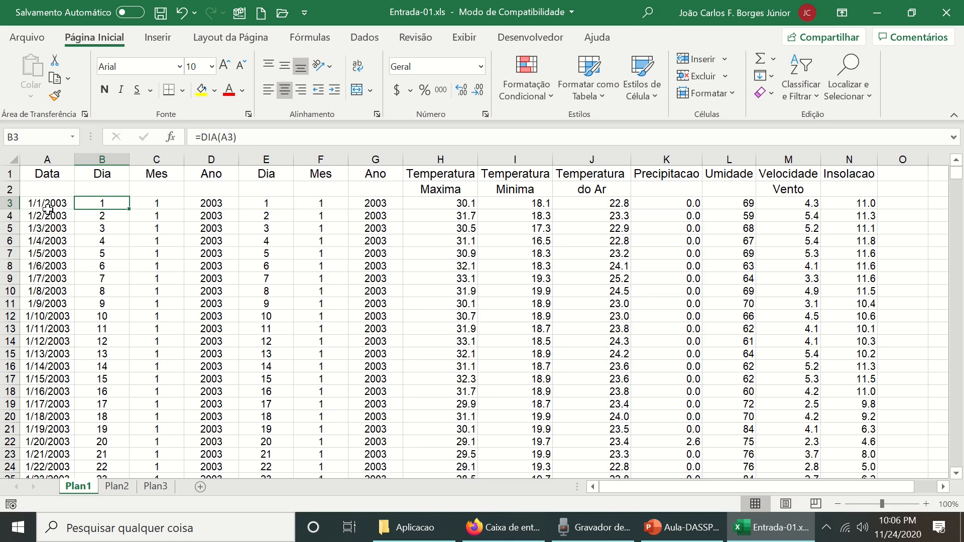
{"action": "left_click", "coordinate": [263, 203]}
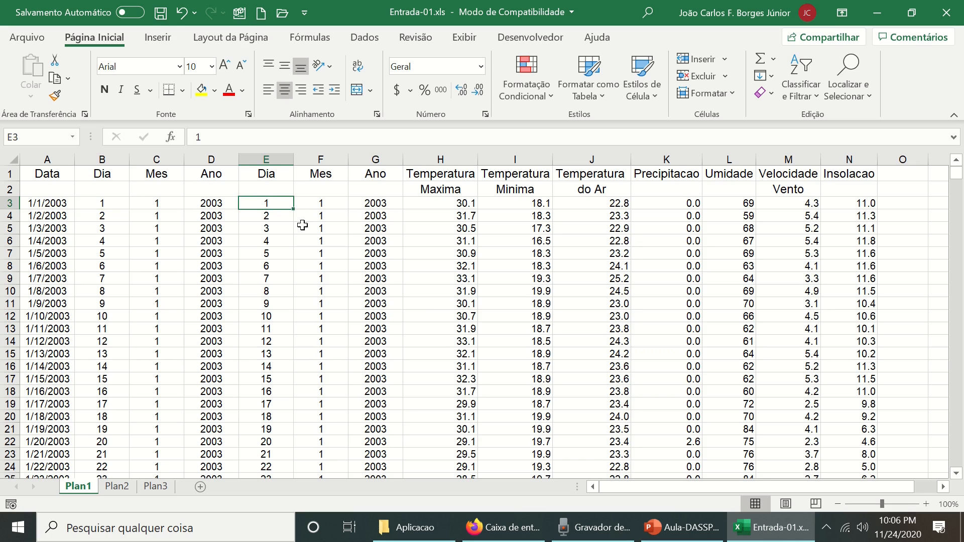
- Check that F3 and G3 hold plain values, and delete the original Data, Dia, Mes and Ano columns A:D
{"action": "left_click", "coordinate": [323, 202]}
{"action": "left_click", "coordinate": [368, 206]}
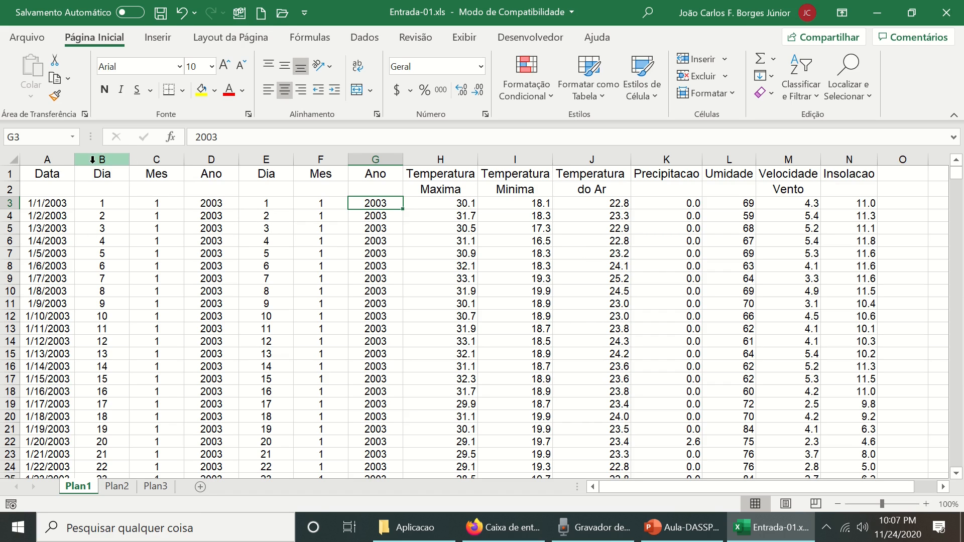
{"action": "left_click", "coordinate": [64, 158]}
{"action": "left_click_drag", "start_coordinate": [72, 160], "coordinate": [221, 153]}
{"action": "right_click", "coordinate": [222, 152]}
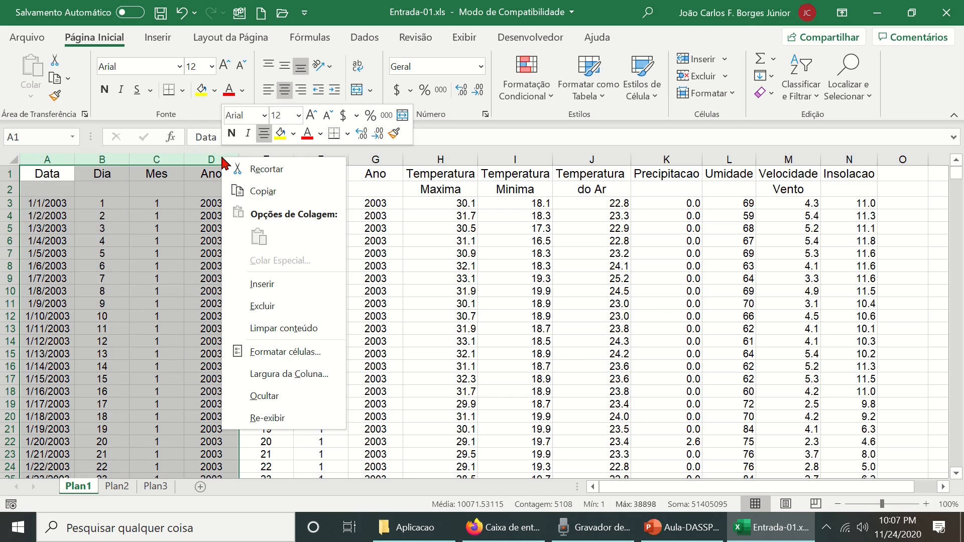
{"action": "left_click", "coordinate": [280, 303]}
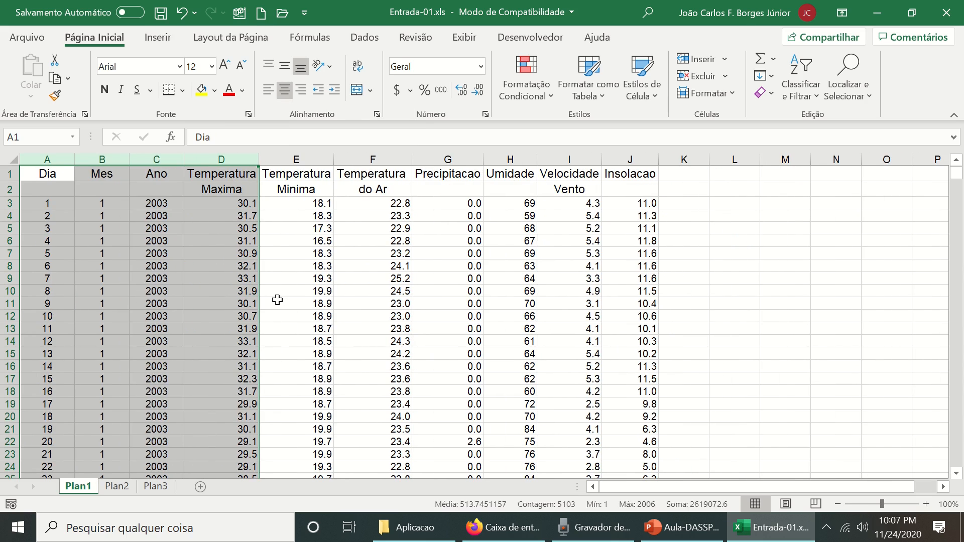
{"action": "left_click", "coordinate": [277, 300]}
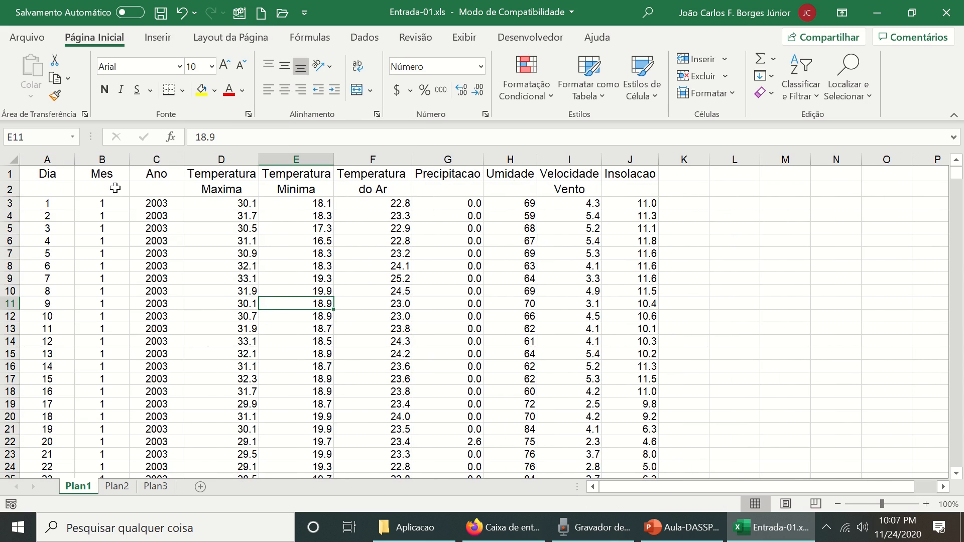
- Calculate =MÉDIA(D3:E3) in L3 to compare with the Temperatura do Ar value in F3, and clear the test cell
{"action": "left_click", "coordinate": [378, 205]}
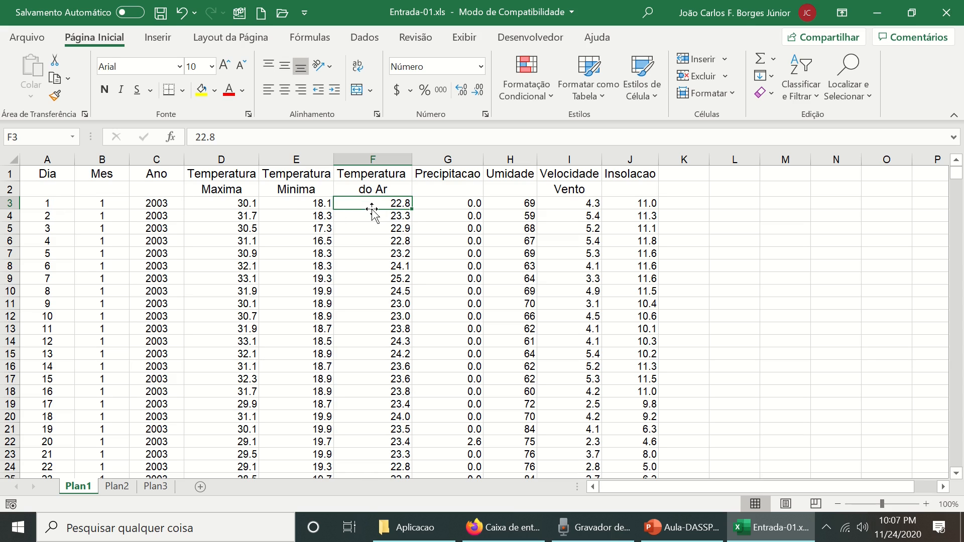
{"action": "left_click", "coordinate": [731, 202]}
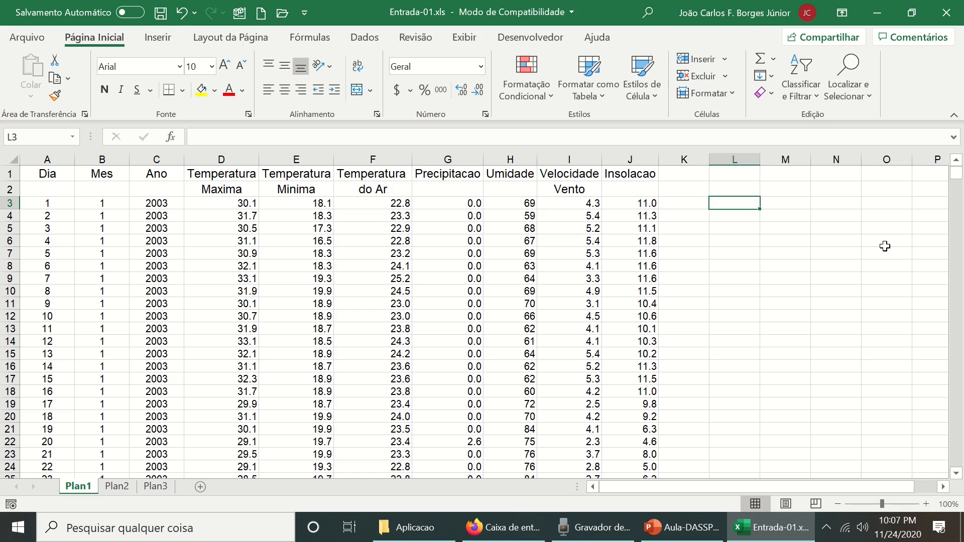
{"action": "type", "text": "="}
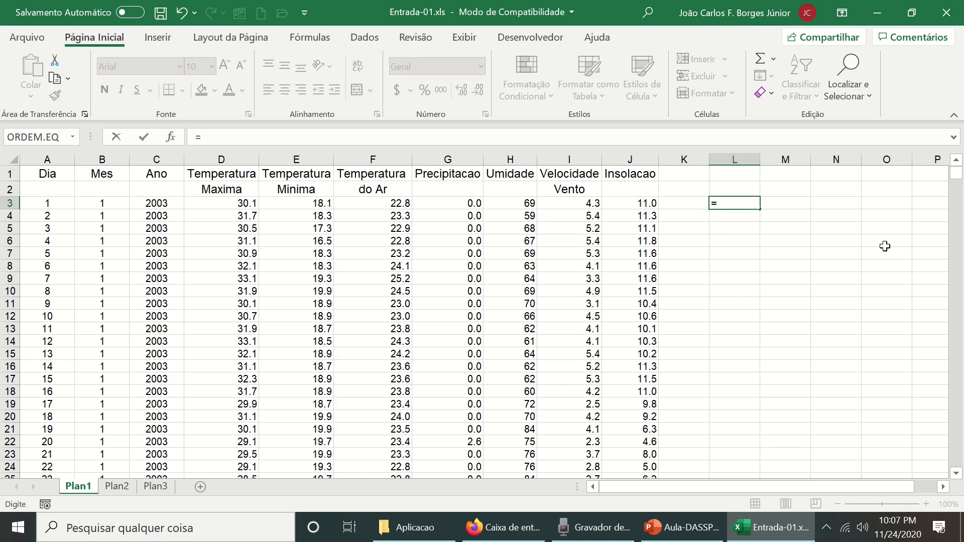
{"action": "type", "text": "média("}
{"action": "key", "text": "Left"}
{"action": "key", "text": "Left"}
{"action": "key", "text": "Left"}
{"action": "key", "text": "Left"}
{"action": "key", "text": "Left"}
{"action": "key", "text": "Left"}
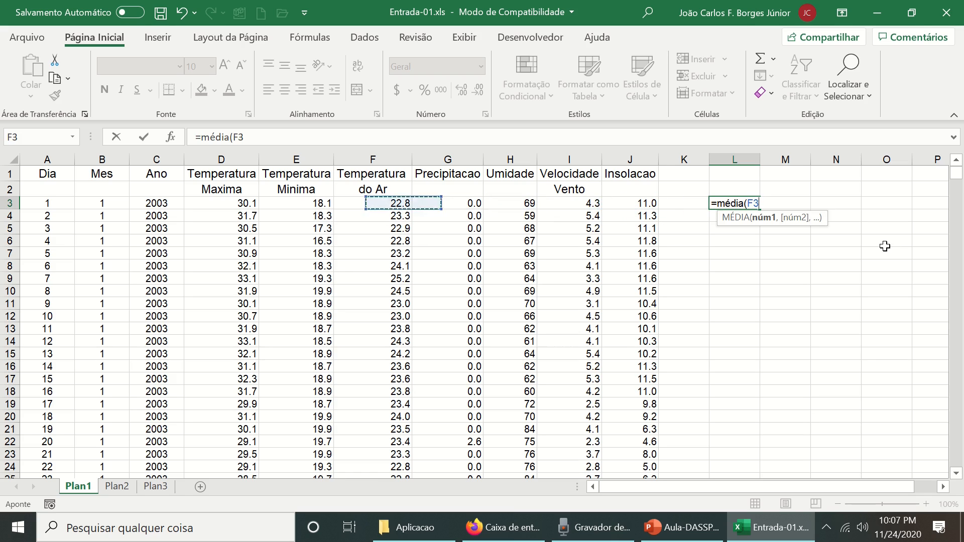
{"action": "key", "text": "Left"}
{"action": "key", "text": "Left"}
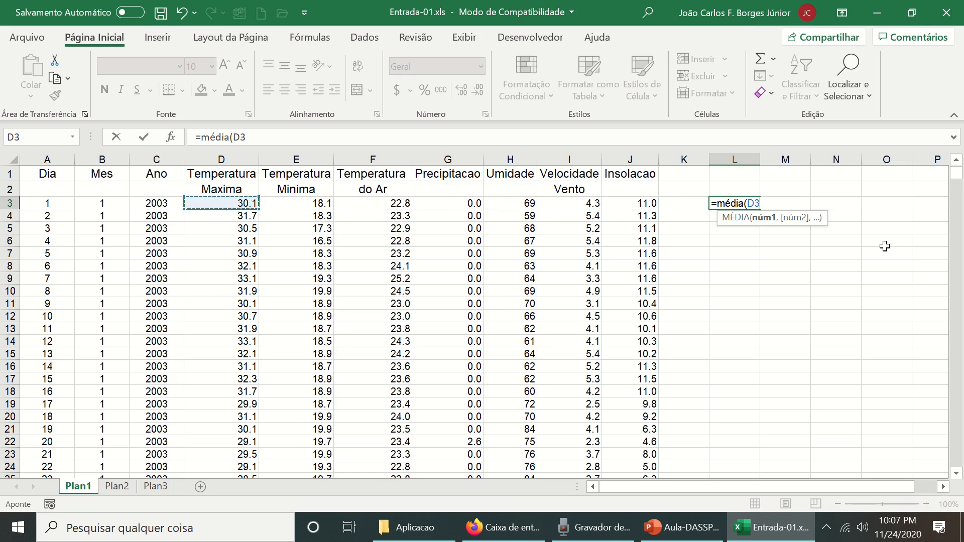
{"action": "key", "text": "shift+Right"}
{"action": "type", "text": ")"}
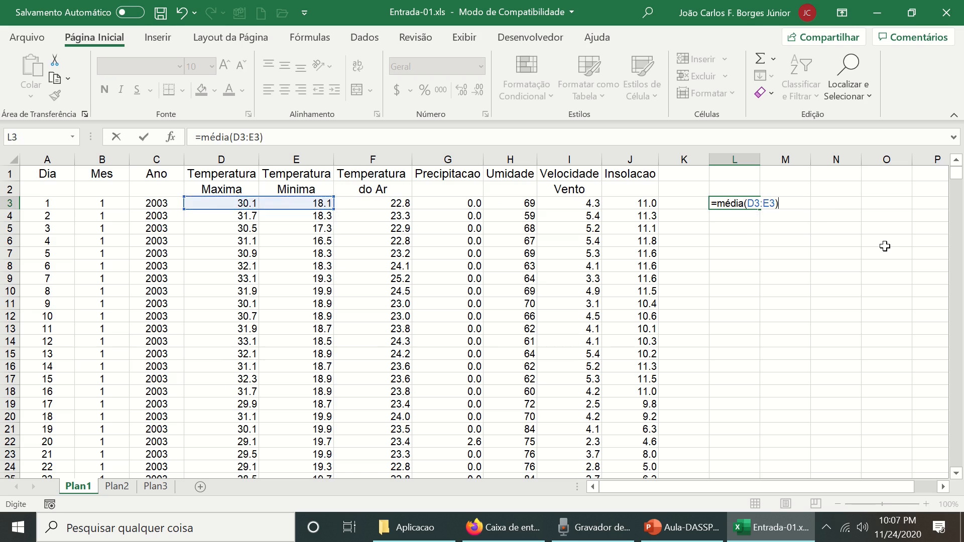
{"action": "key", "text": "Return"}
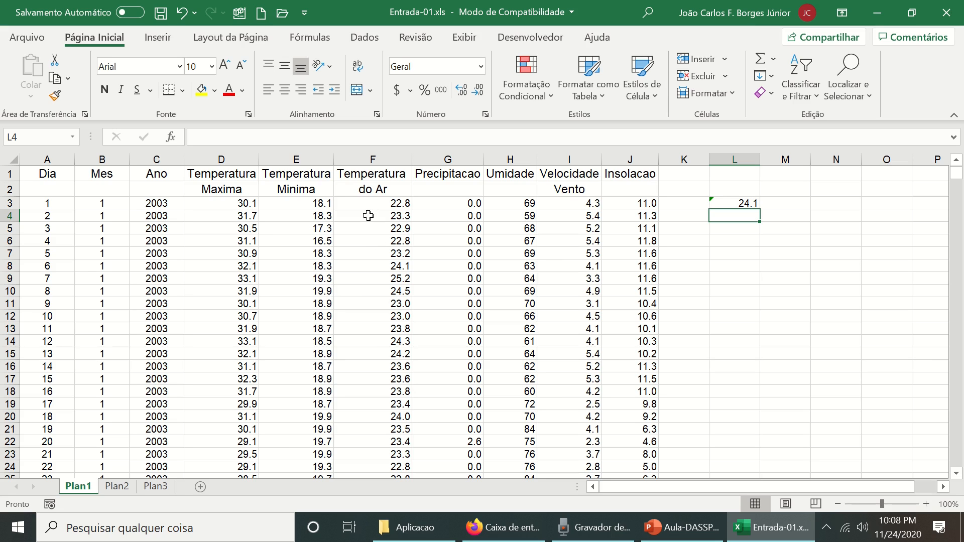
{"action": "left_click", "coordinate": [735, 204]}
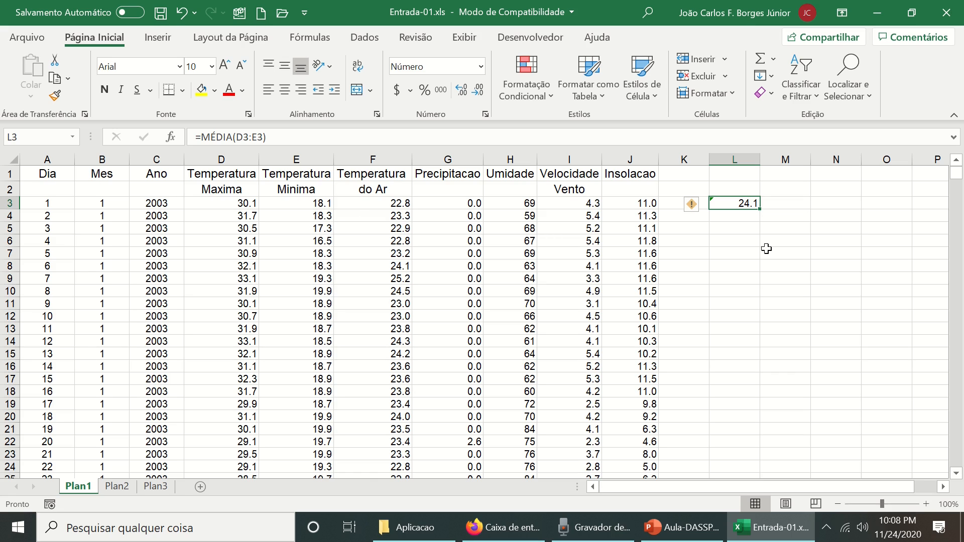
{"action": "key", "text": "Delete"}
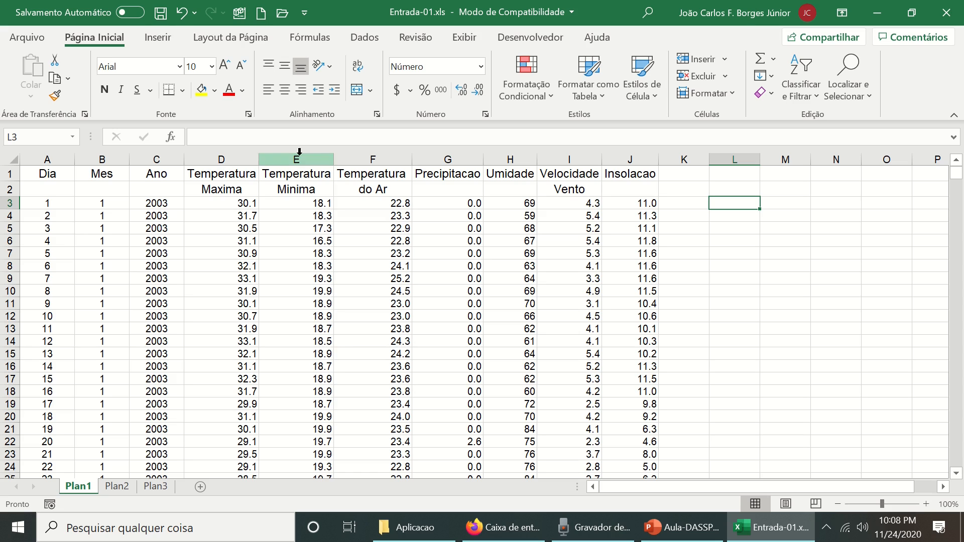
- Delete the Temperatura do Ar column and save the workbook
{"action": "left_click", "coordinate": [373, 160]}
{"action": "right_click", "coordinate": [375, 161]}
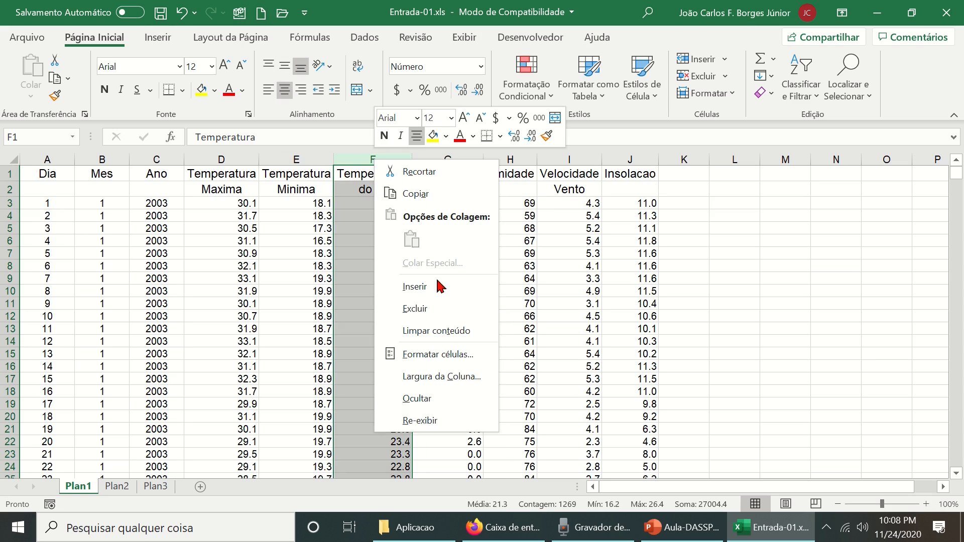
{"action": "left_click", "coordinate": [447, 313]}
{"action": "left_click", "coordinate": [373, 228]}
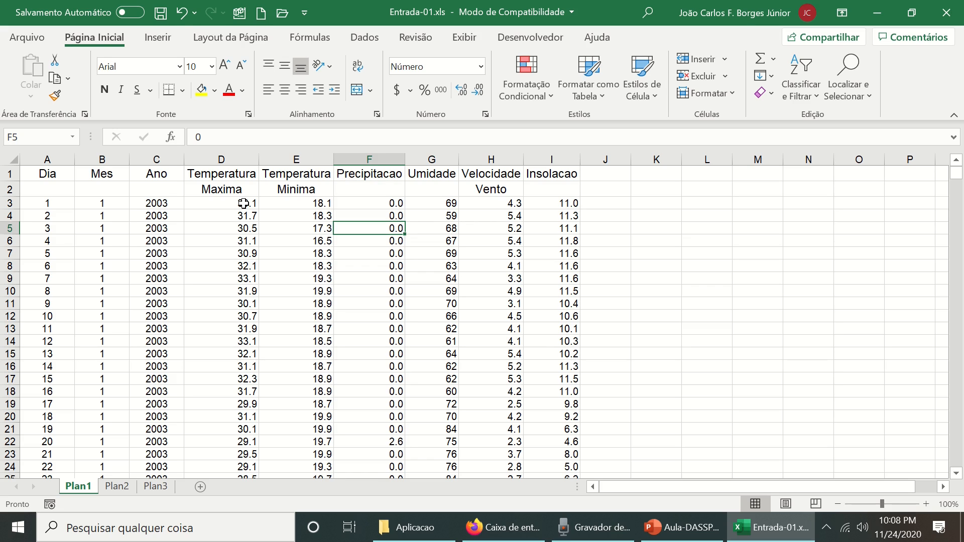
{"action": "left_click", "coordinate": [161, 14]}
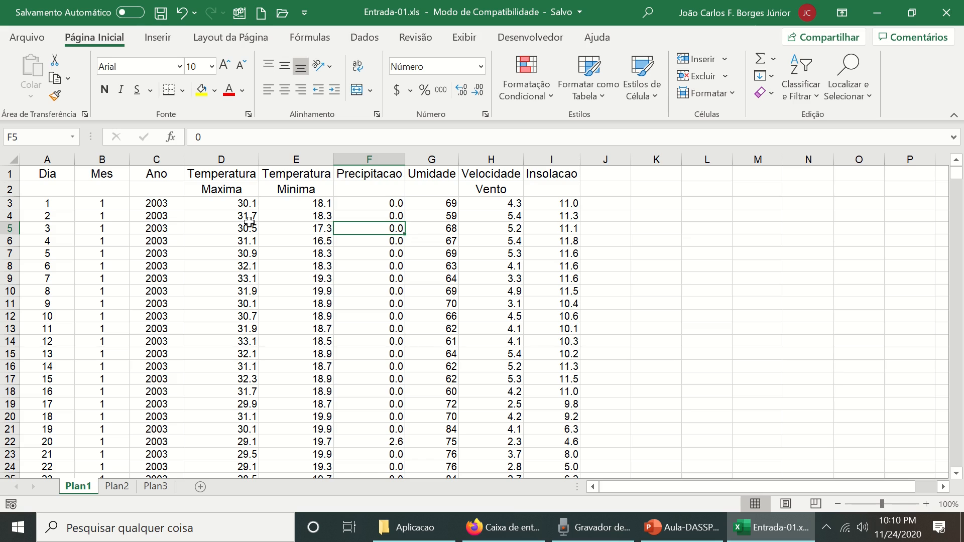
- Freeze the two header rows above row 3 and check that they stay in place
{"action": "left_click", "coordinate": [236, 204]}
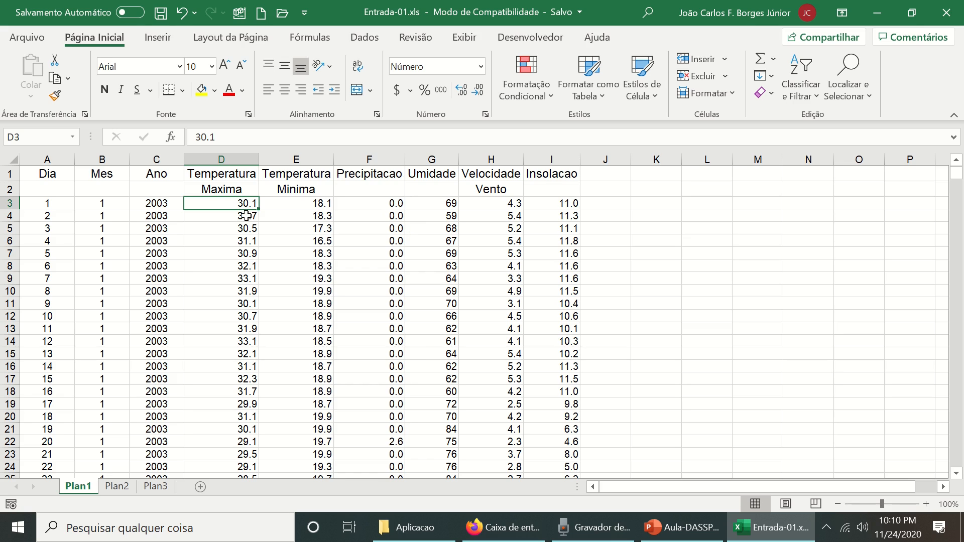
{"action": "left_click", "coordinate": [7, 203]}
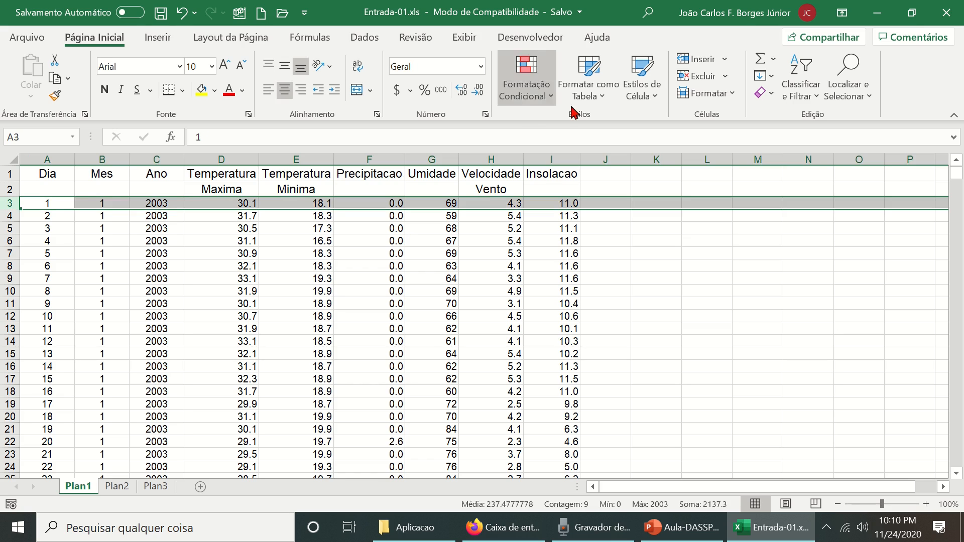
{"action": "left_click", "coordinate": [464, 37]}
{"action": "left_click", "coordinate": [723, 97]}
{"action": "left_click", "coordinate": [718, 125]}
{"action": "scroll", "coordinate": [337, 244], "scroll_direction": "down", "scroll_amount": 3}
{"action": "scroll", "coordinate": [322, 243], "scroll_direction": "up", "scroll_amount": 3}
{"action": "left_click", "coordinate": [301, 214]}
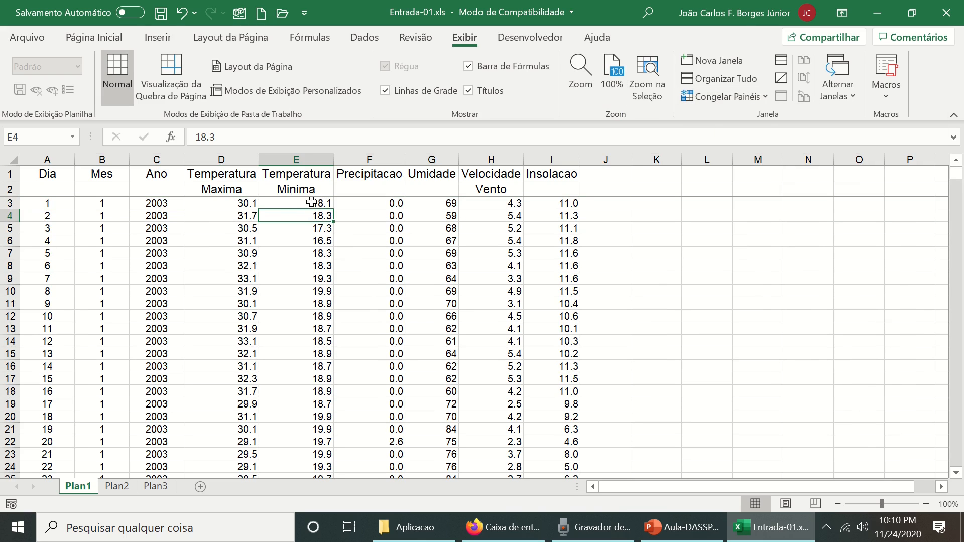
- Find the first gap in the Temperatura Maxima column and examine which cells in that row are empty
{"action": "key", "text": "Left"}
{"action": "key", "text": "ctrl+Down"}
{"action": "key", "text": "ctrl+Down"}
{"action": "key", "text": "Up"}
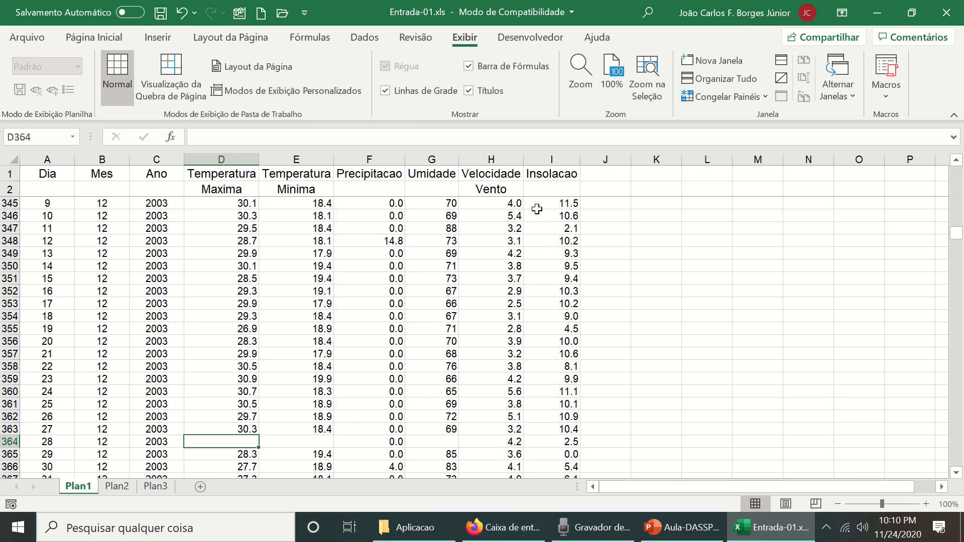
{"action": "key", "text": "Right"}
{"action": "key", "text": "Right"}
{"action": "key", "text": "Right"}
{"action": "key", "text": "Left"}
{"action": "key", "text": "Left"}
{"action": "key", "text": "Down"}
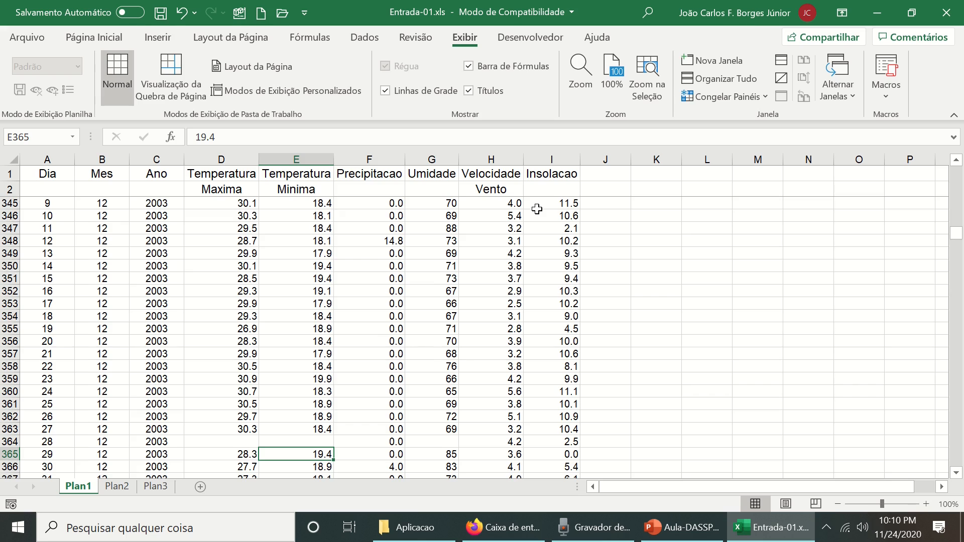
- Search the Temperatura Minima, Umidade and Velocidade Vento columns for further empty cells
{"action": "key", "text": "ctrl+Down"}
{"action": "key", "text": "Down"}
{"action": "key", "text": "Down"}
{"action": "key", "text": "Down"}
{"action": "key", "text": "ctrl+Down"}
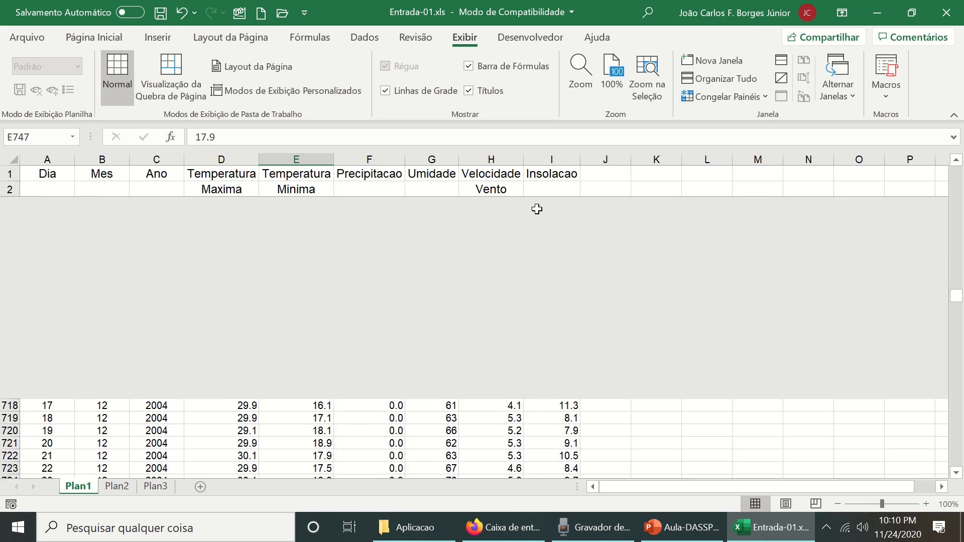
{"action": "key", "text": "Right"}
{"action": "key", "text": "Right"}
{"action": "key", "text": "ctrl+Up"}
{"action": "key", "text": "Up"}
{"action": "key", "text": "Up"}
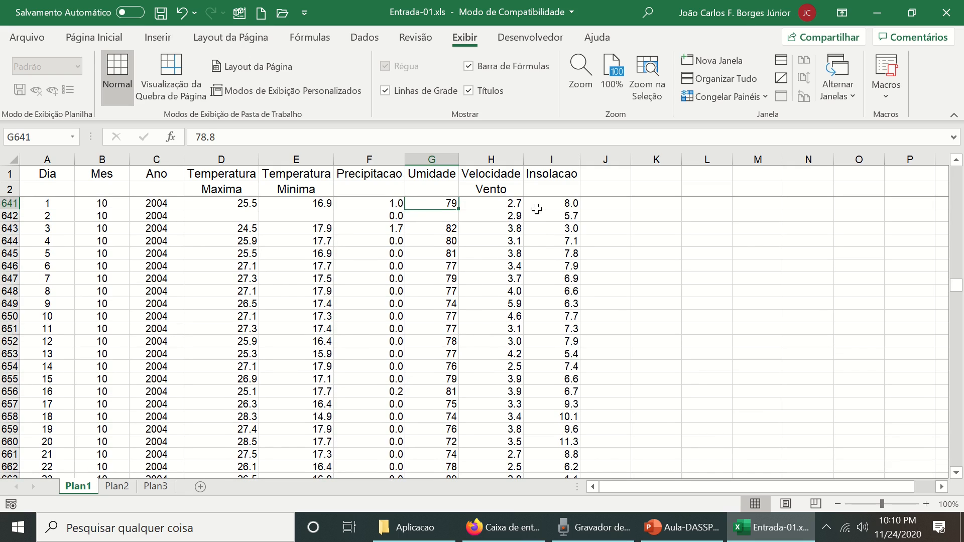
{"action": "key", "text": "Right"}
{"action": "key", "text": "ctrl+Down"}
{"action": "key", "text": "Down"}
{"action": "key", "text": "Down"}
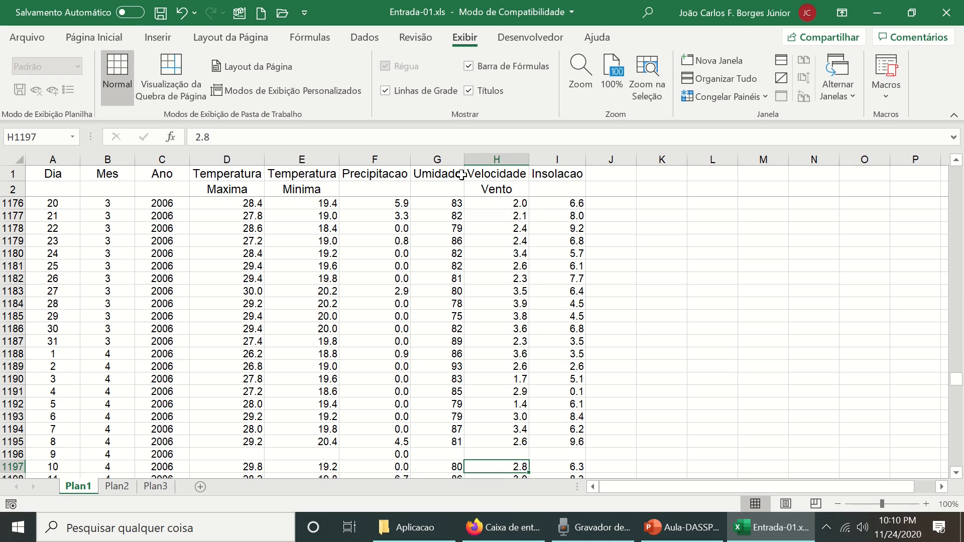
- Replace all empty cells in the data range A3:I1278 with -999
{"action": "left_click", "coordinate": [253, 186]}
{"action": "key", "text": "Down"}
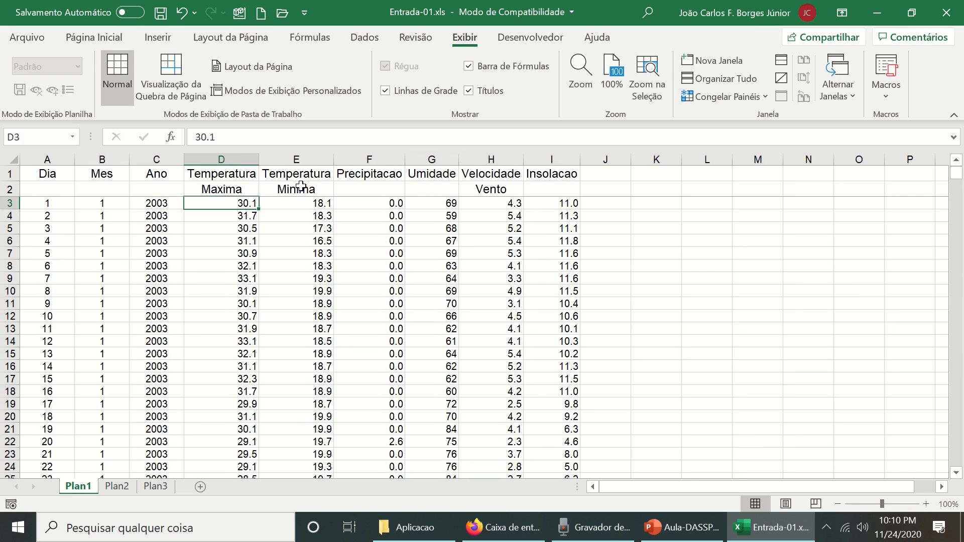
{"action": "key", "text": "Left"}
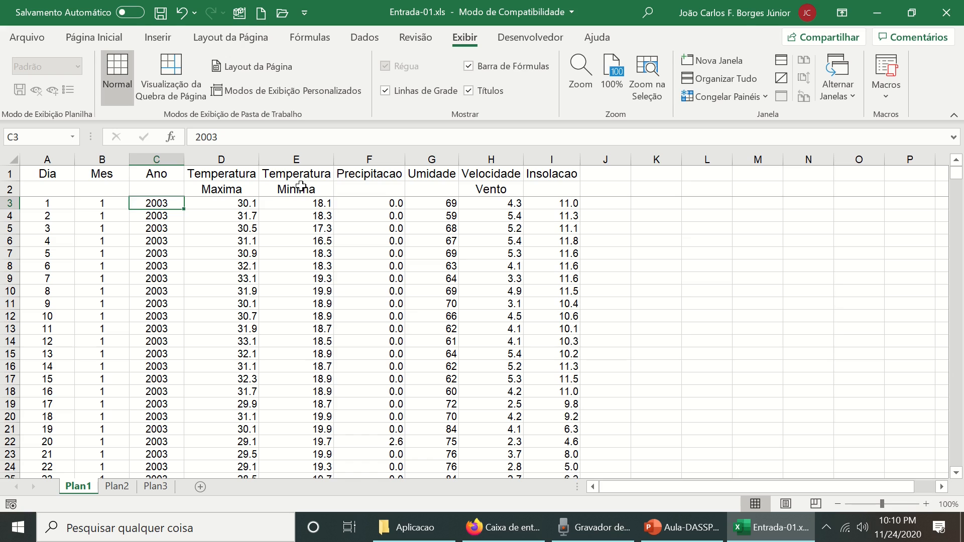
{"action": "key", "text": "Left"}
{"action": "key", "text": "Left"}
{"action": "key", "text": "shift+Right"}
{"action": "key", "text": "shift+Left"}
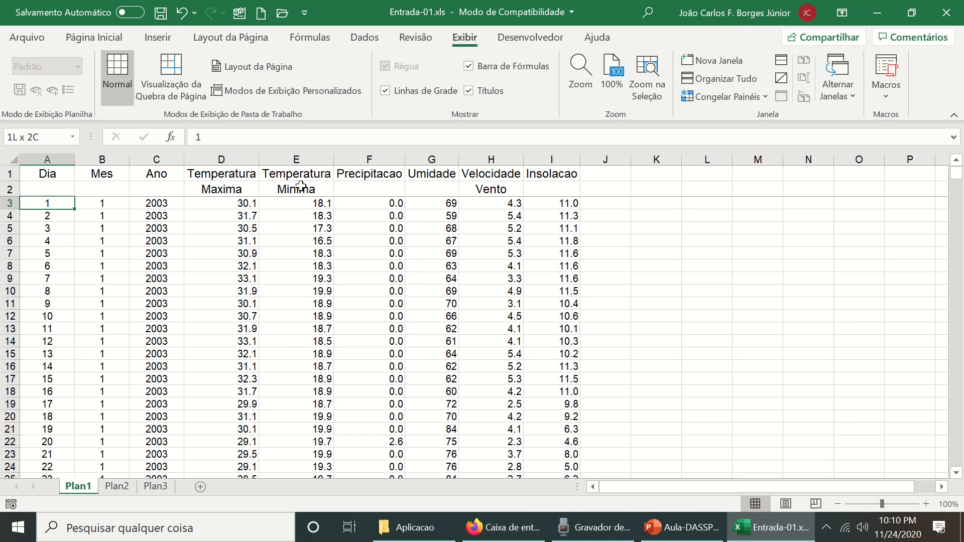
{"action": "key", "text": "ctrl+shift+Down"}
{"action": "key", "text": "Up"}
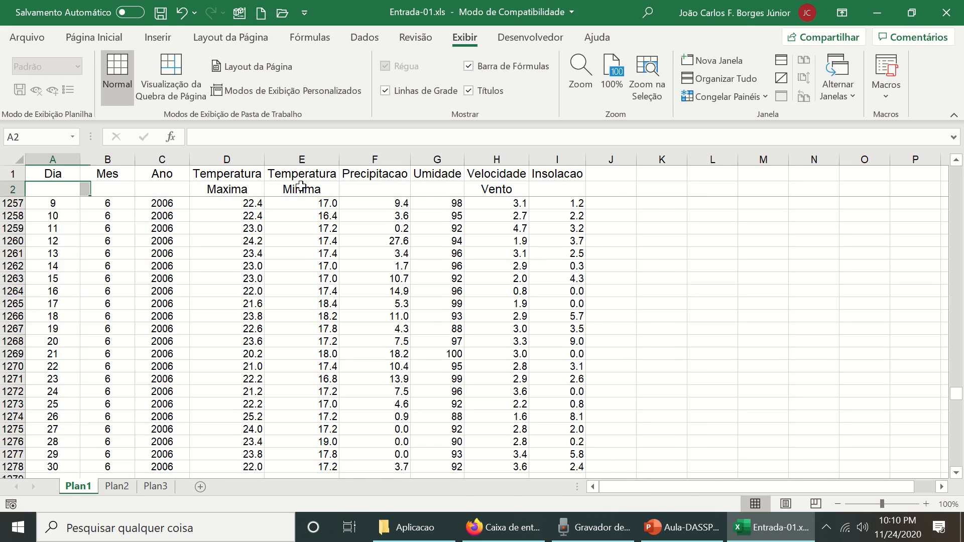
{"action": "key", "text": "Down"}
{"action": "key", "text": "ctrl+shift+Down"}
{"action": "key", "text": "ctrl+shift+Right"}
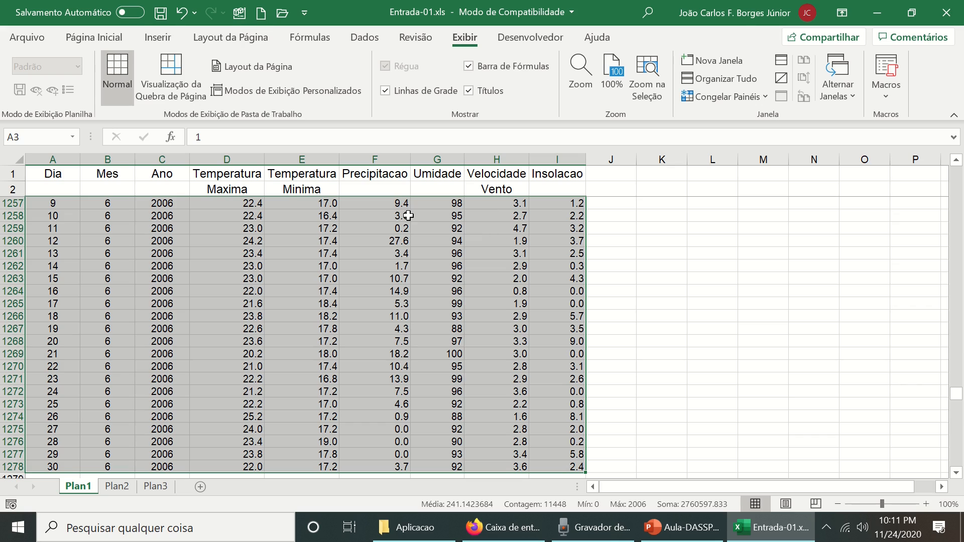
{"action": "key", "text": "ctrl+u"}
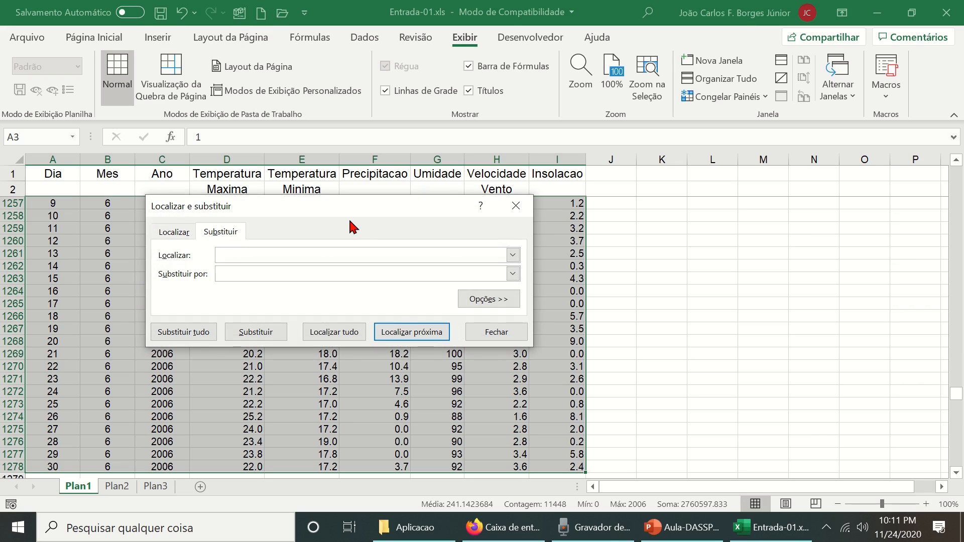
{"action": "left_click_drag", "start_coordinate": [379, 214], "coordinate": [704, 248]}
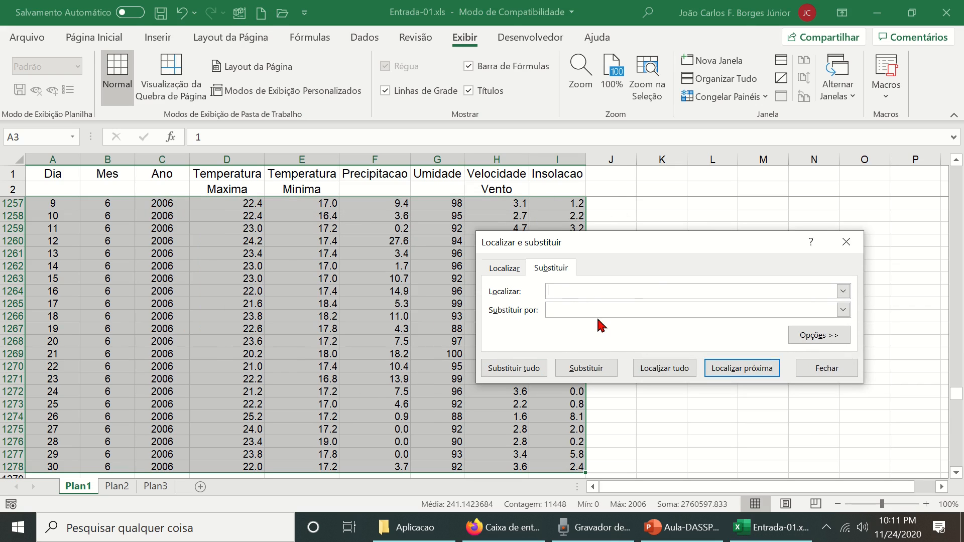
{"action": "left_click", "coordinate": [565, 307]}
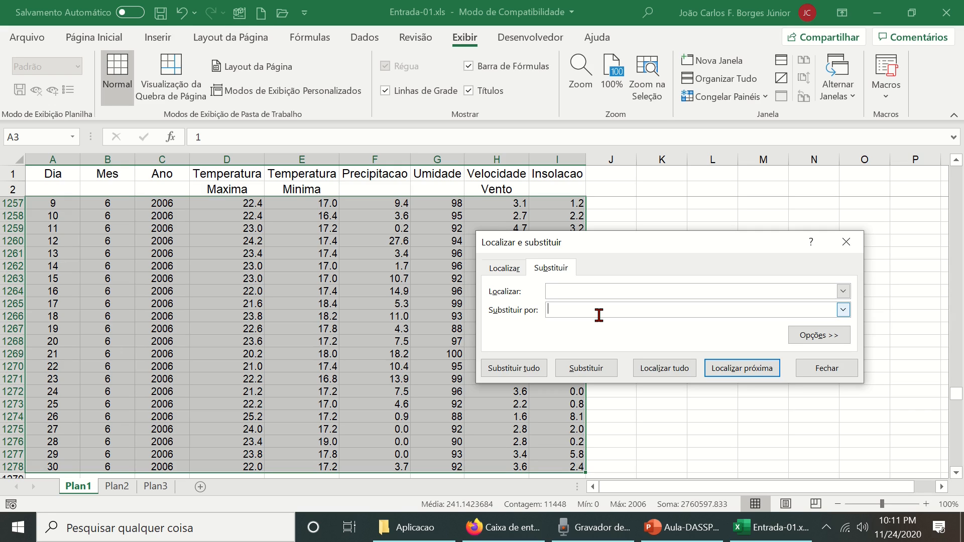
{"action": "type", "text": "-999"}
{"action": "left_click", "coordinate": [521, 369]}
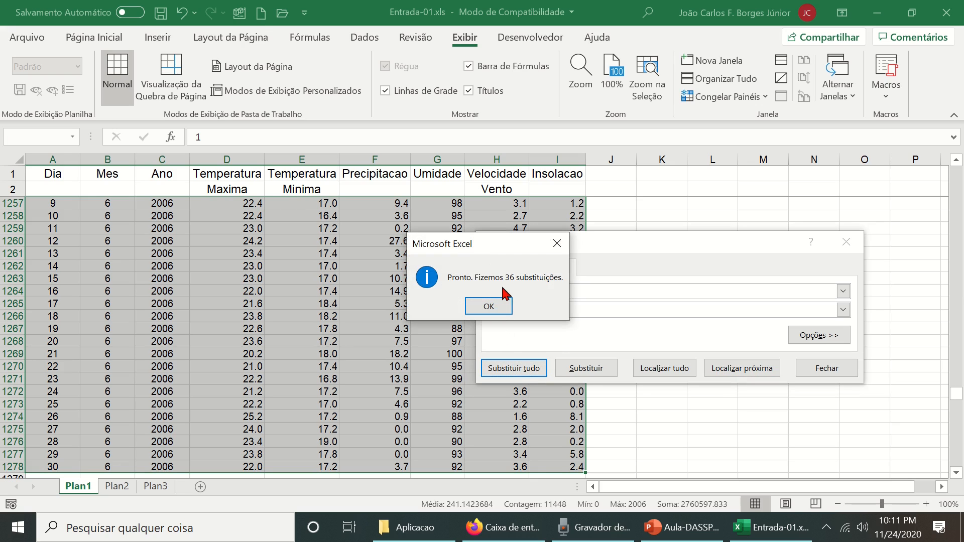
{"action": "left_click", "coordinate": [489, 309]}
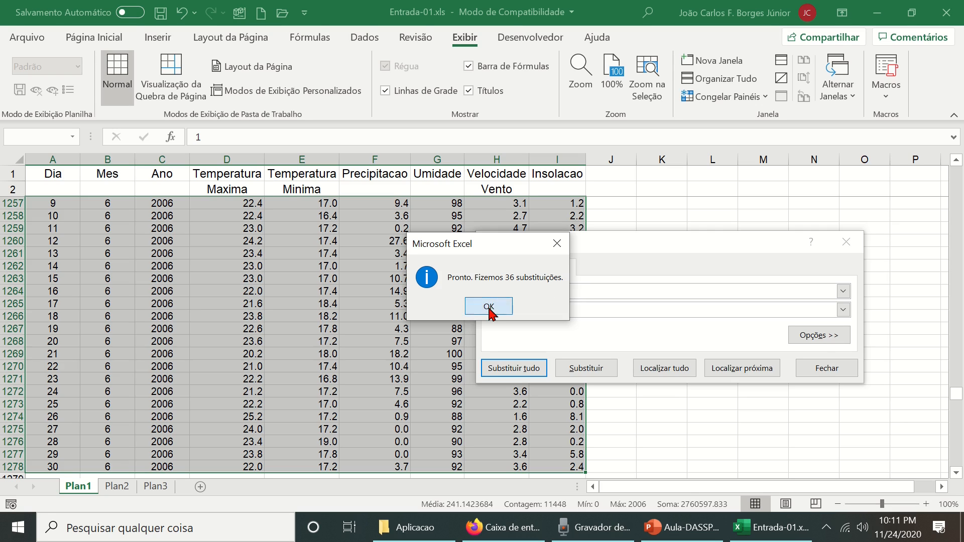
{"action": "left_click", "coordinate": [814, 369]}
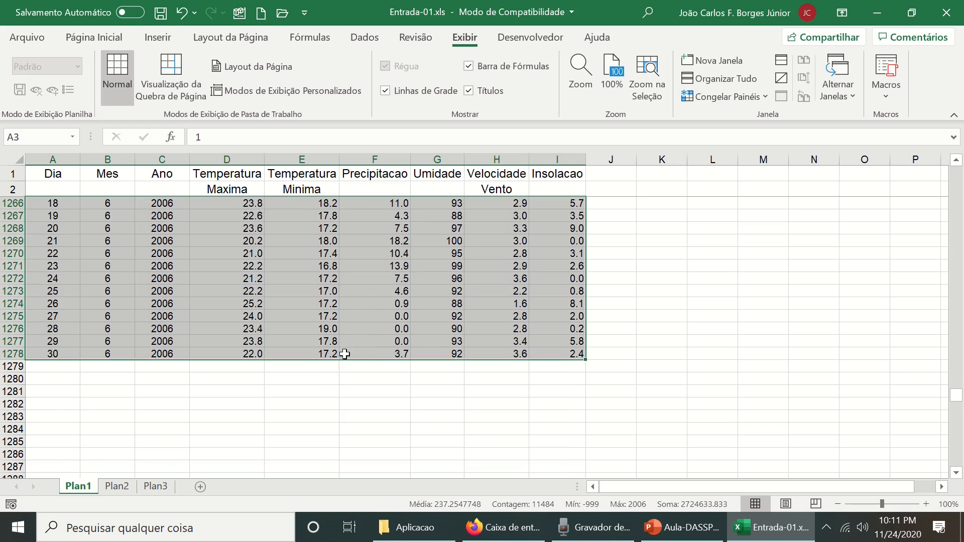
- Check the -999 codes in the Umidade column and in the row for 9 April 2006
{"action": "left_click", "coordinate": [346, 354]}
{"action": "scroll", "coordinate": [376, 366], "scroll_direction": "up", "scroll_amount": 3}
{"action": "scroll", "coordinate": [378, 369], "scroll_direction": "up", "scroll_amount": 11}
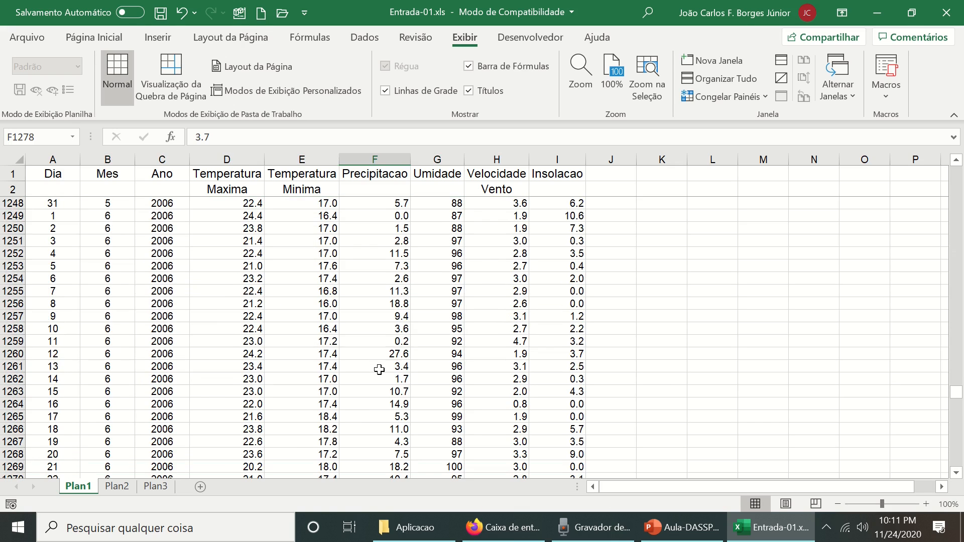
{"action": "scroll", "coordinate": [376, 369], "scroll_direction": "up", "scroll_amount": 3}
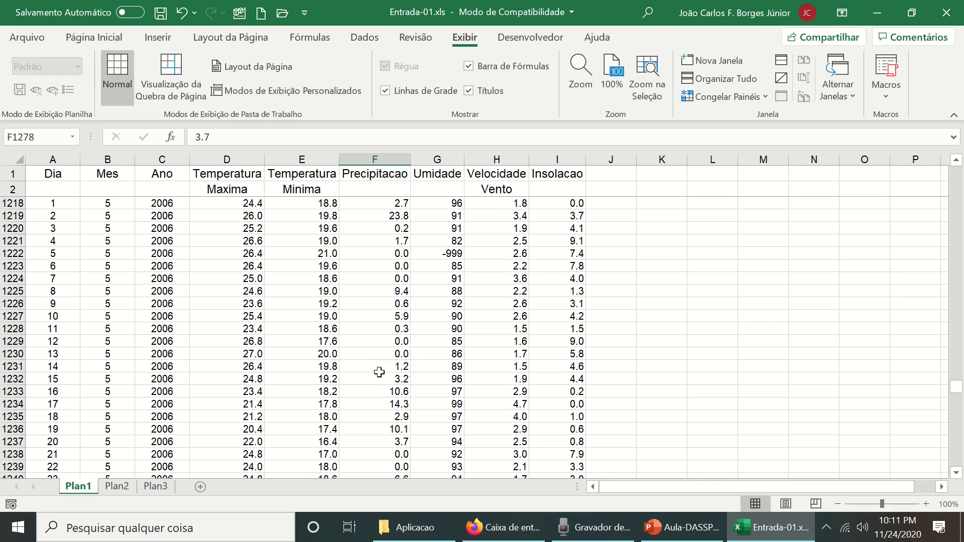
{"action": "left_click", "coordinate": [449, 291]}
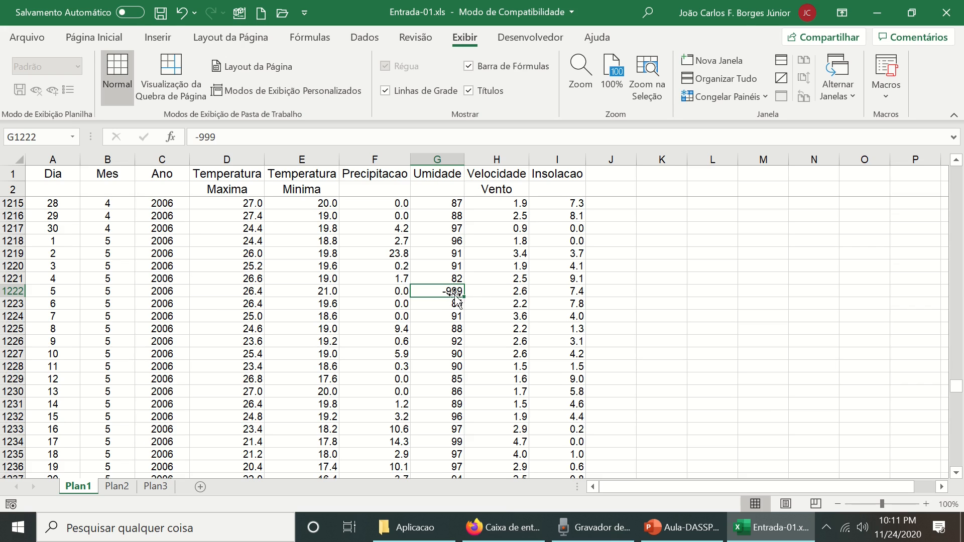
{"action": "scroll", "coordinate": [461, 306], "scroll_direction": "up", "scroll_amount": 1}
{"action": "scroll", "coordinate": [461, 307], "scroll_direction": "up", "scroll_amount": 4}
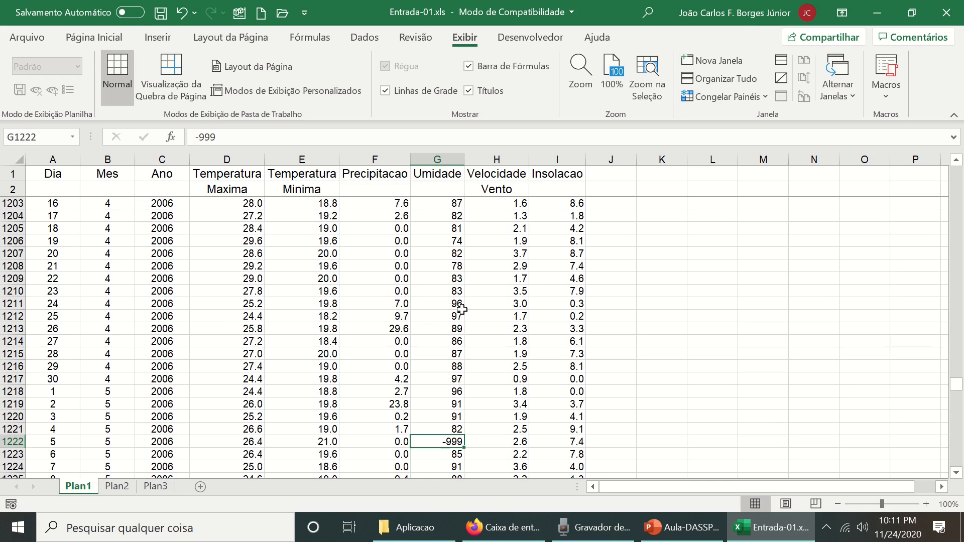
{"action": "scroll", "coordinate": [460, 316], "scroll_direction": "up", "scroll_amount": 3}
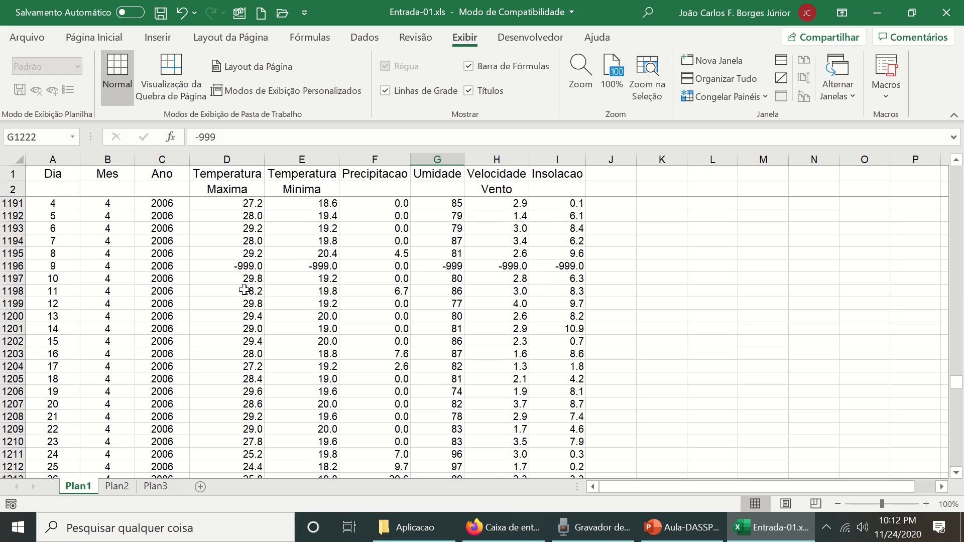
{"action": "left_click", "coordinate": [254, 268]}
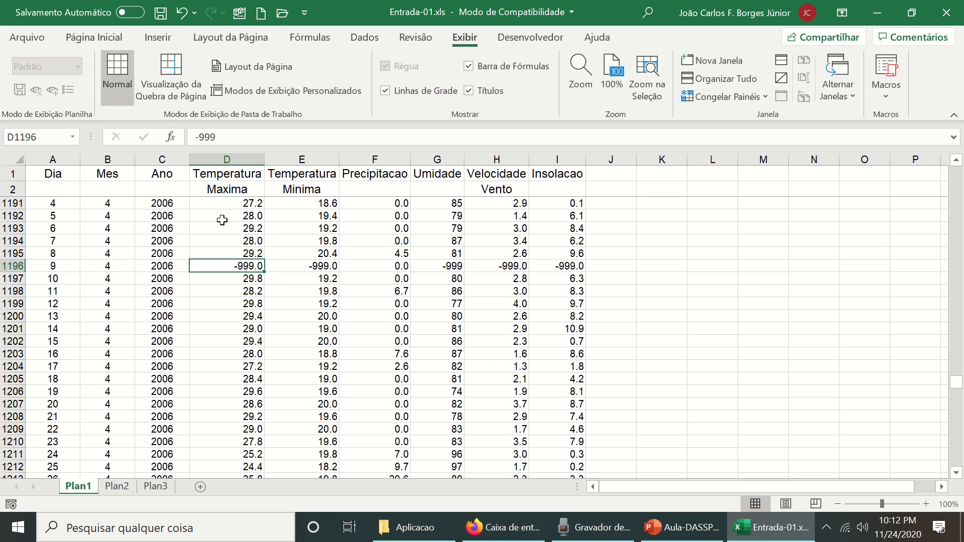
- Apply the General (Geral) number format to the weather data in D3:I1278
{"action": "left_click", "coordinate": [230, 190]}
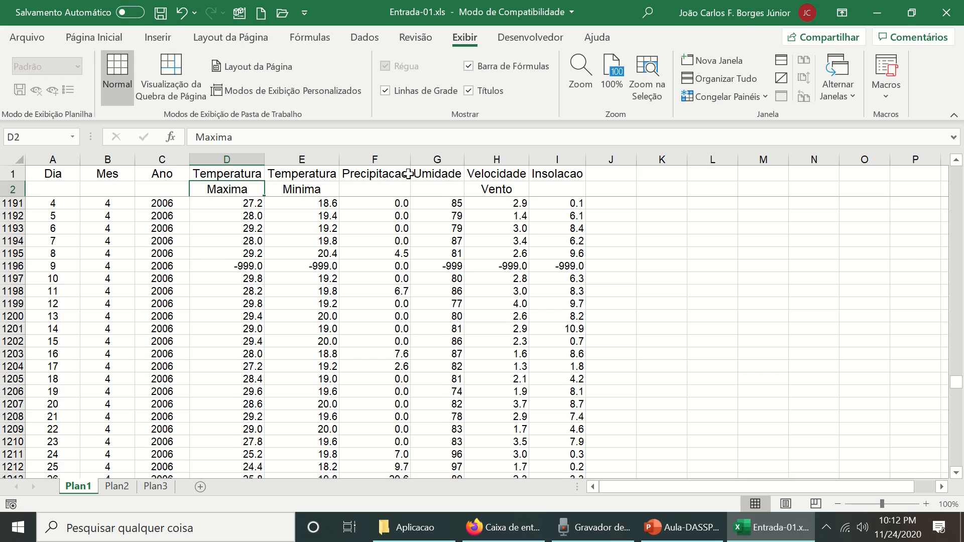
{"action": "key", "text": "Down"}
{"action": "key", "text": "shift+Right"}
{"action": "key", "text": "shift+Right"}
{"action": "key", "text": "shift+Right"}
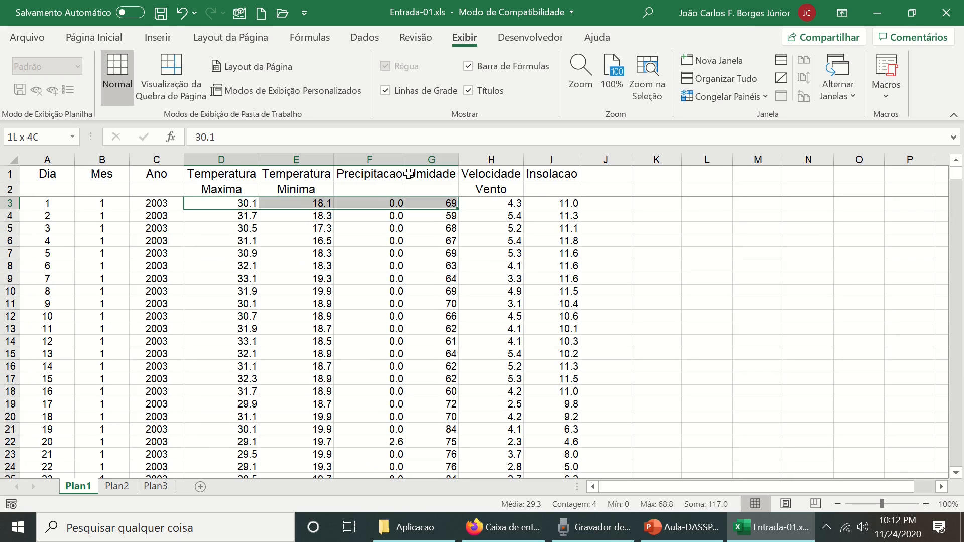
{"action": "key", "text": "shift+Right"}
{"action": "key", "text": "shift+Right"}
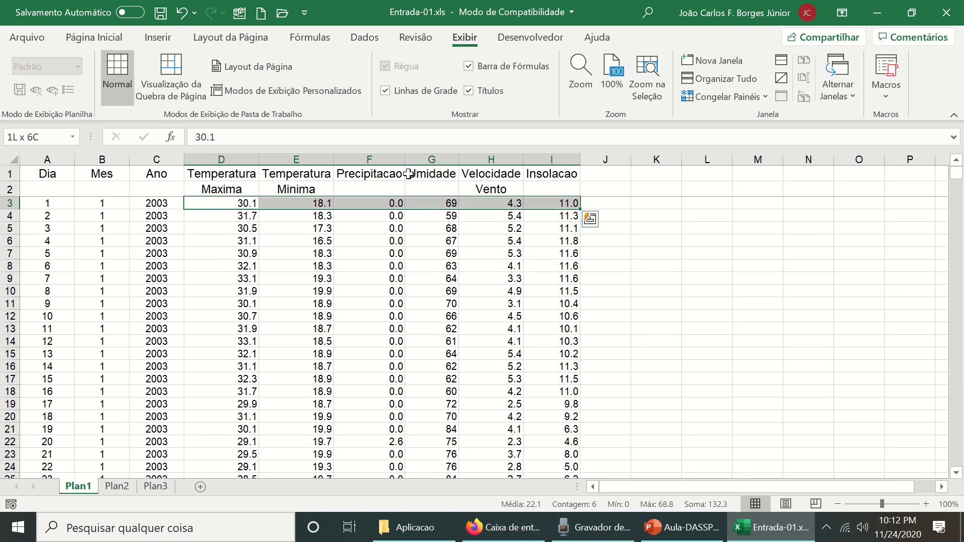
{"action": "key", "text": "ctrl+shift+Down"}
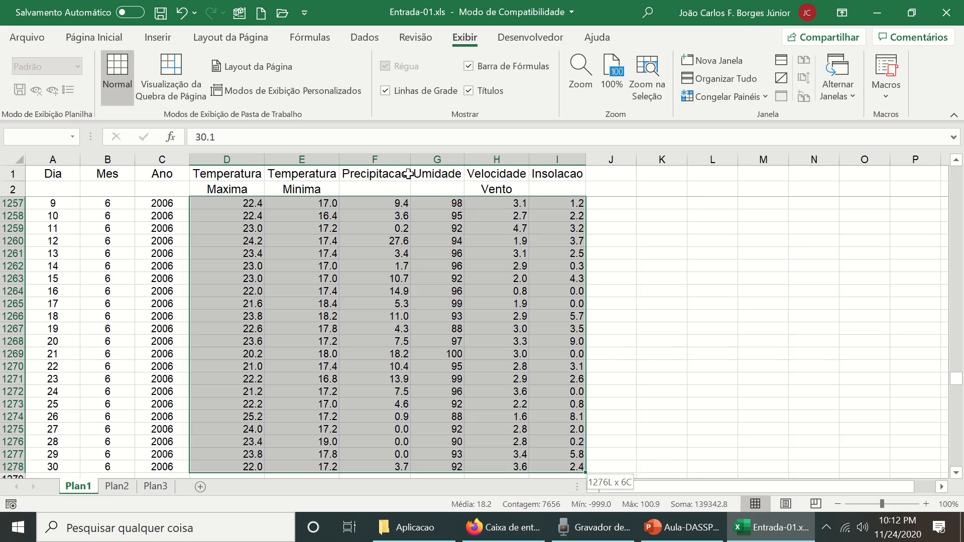
{"action": "right_click", "coordinate": [307, 262]}
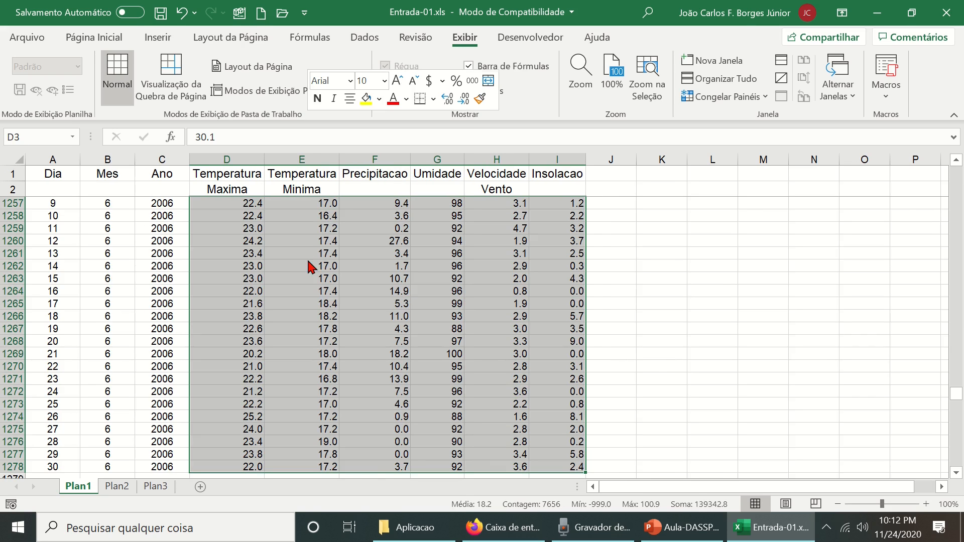
{"action": "left_click", "coordinate": [369, 432]}
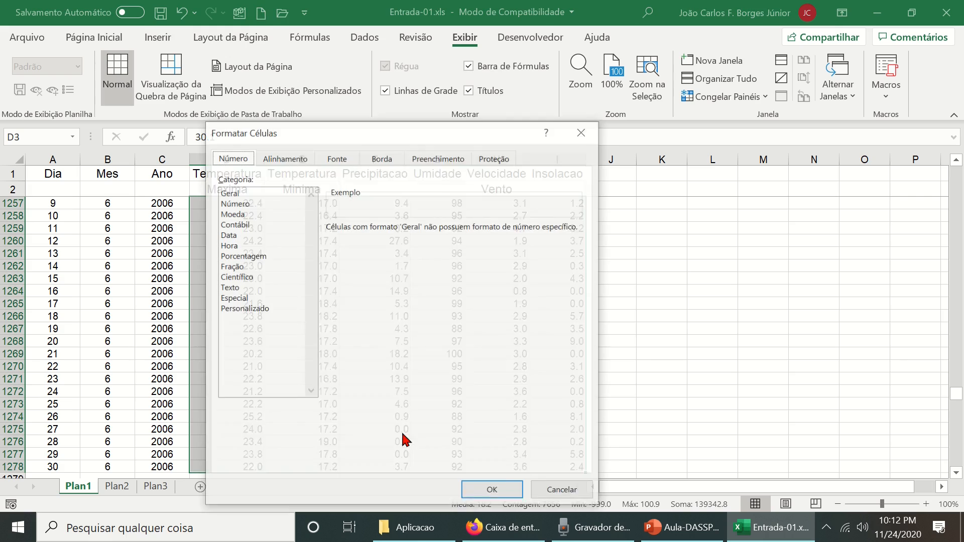
{"action": "left_click", "coordinate": [235, 192]}
{"action": "left_click", "coordinate": [487, 494]}
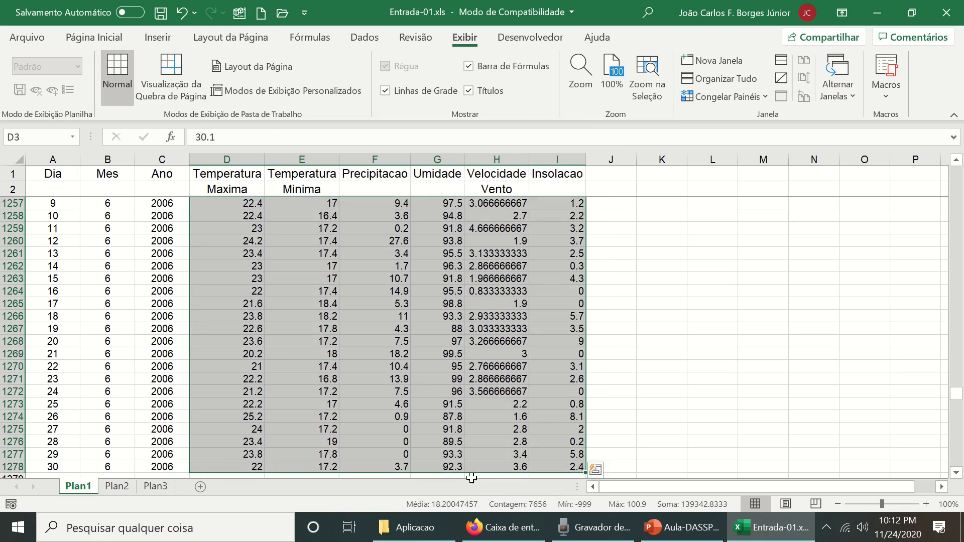
- Review the reformatted rows and their -999 codes up to August 2005, and save the workbook
{"action": "left_click", "coordinate": [294, 307]}
{"action": "scroll", "coordinate": [392, 319], "scroll_direction": "down", "scroll_amount": 5}
{"action": "scroll", "coordinate": [393, 323], "scroll_direction": "up", "scroll_amount": 6}
{"action": "scroll", "coordinate": [393, 324], "scroll_direction": "up", "scroll_amount": 20}
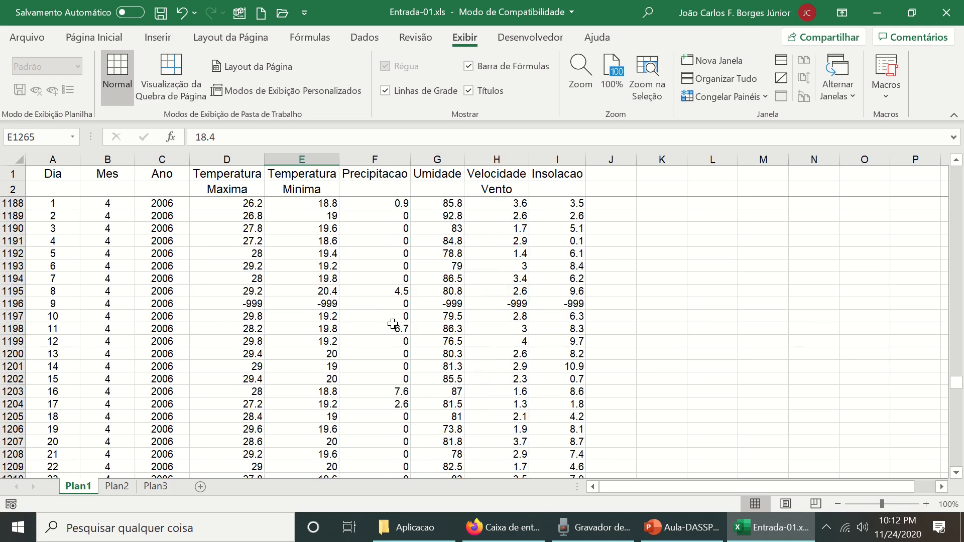
{"action": "scroll", "coordinate": [393, 324], "scroll_direction": "up", "scroll_amount": 20}
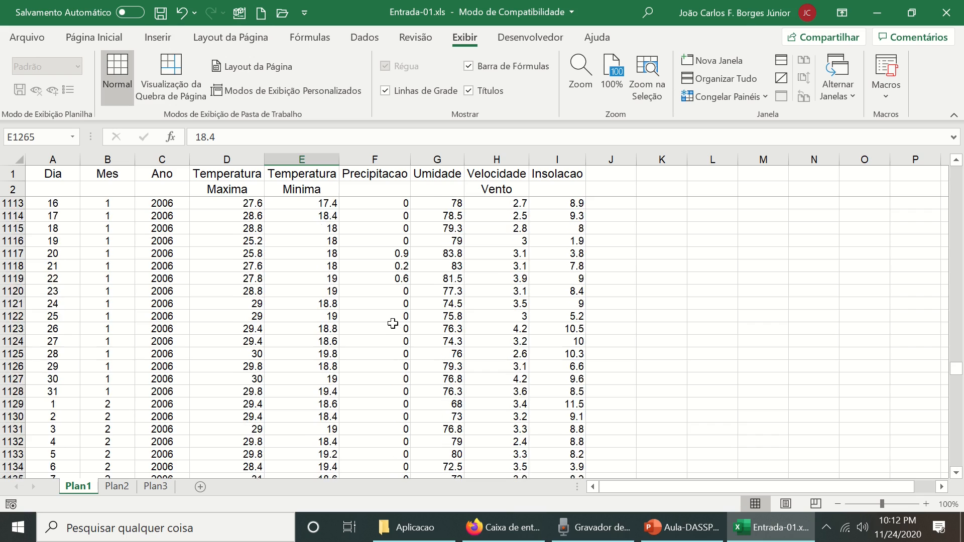
{"action": "scroll", "coordinate": [392, 324], "scroll_direction": "up", "scroll_amount": 3}
{"action": "scroll", "coordinate": [393, 324], "scroll_direction": "up", "scroll_amount": 19}
{"action": "scroll", "coordinate": [393, 322], "scroll_direction": "up", "scroll_amount": 17}
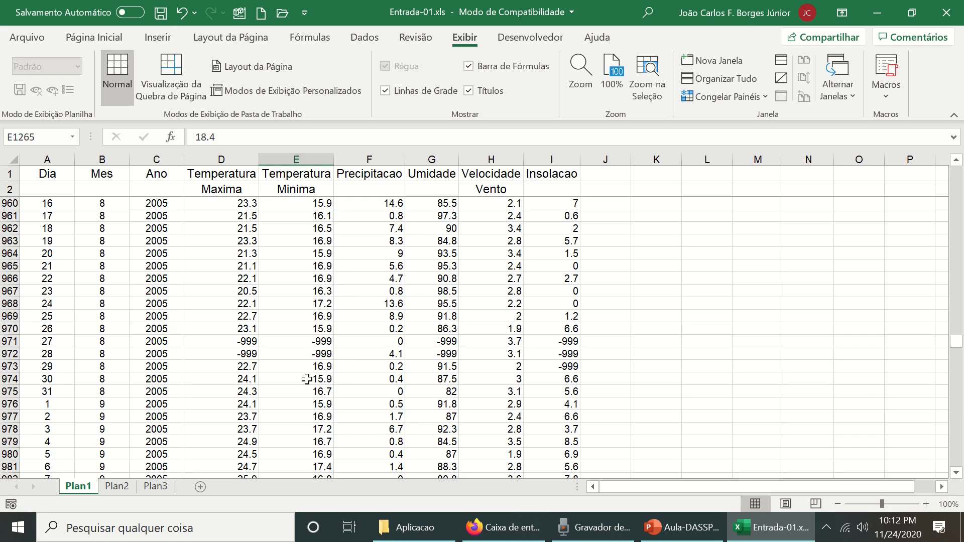
{"action": "left_click", "coordinate": [161, 13]}
- Return to the start of the data on Plan1 and delete the empty sheets Plan2 and Plan3
{"action": "left_click", "coordinate": [140, 187]}
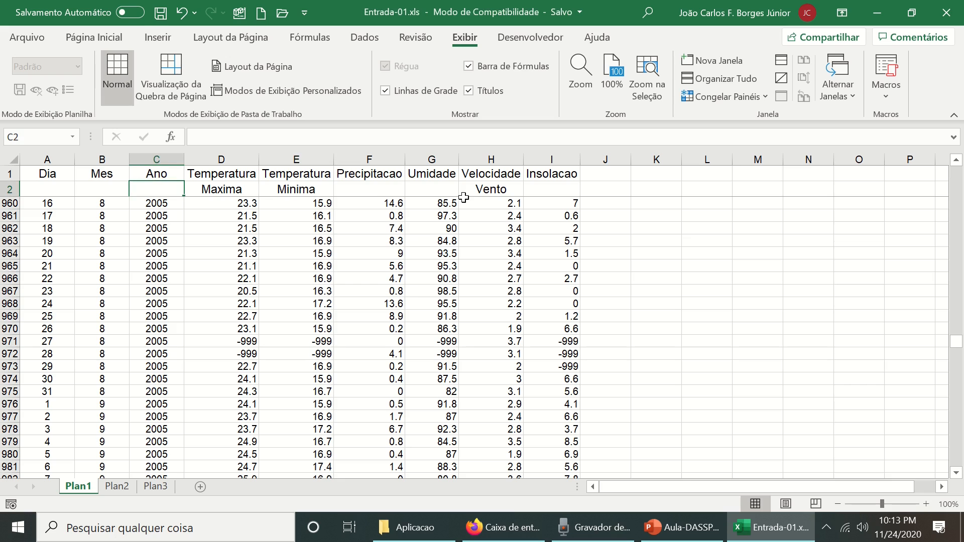
{"action": "key", "text": "Down"}
{"action": "key", "text": "Down"}
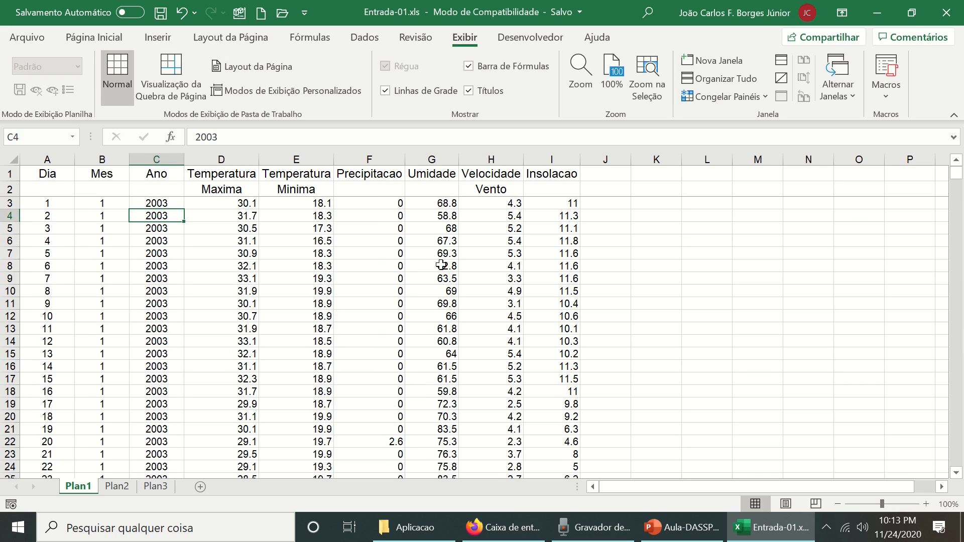
{"action": "left_click", "coordinate": [117, 486]}
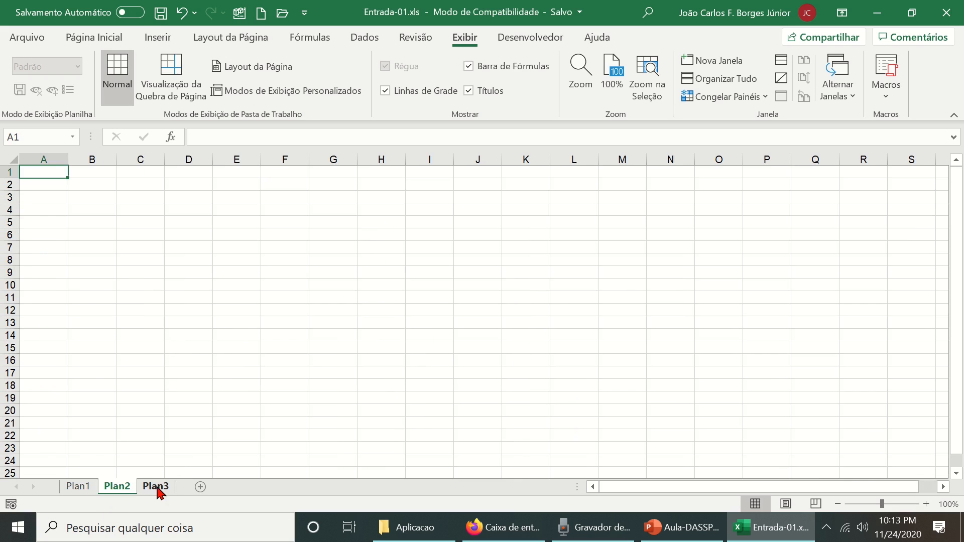
{"action": "left_click", "coordinate": [157, 486], "text": "shift"}
{"action": "right_click", "coordinate": [158, 488]}
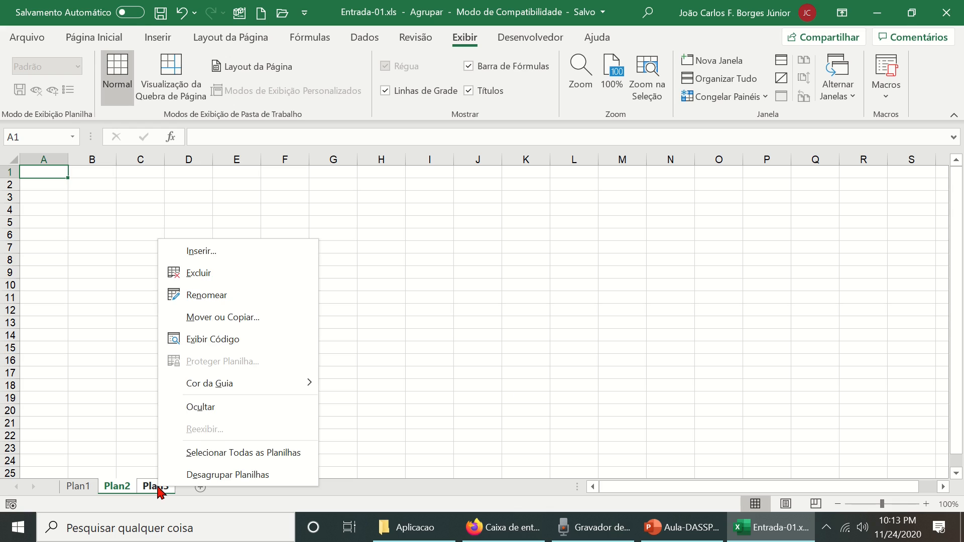
{"action": "left_click", "coordinate": [211, 275]}
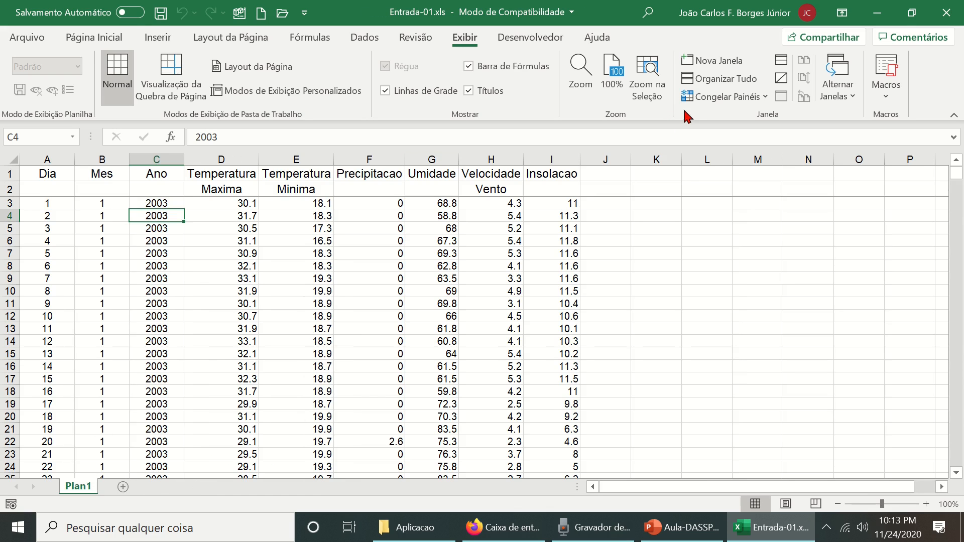
- Unfreeze the header rows on Plan1 and save the workbook
{"action": "left_click", "coordinate": [723, 97]}
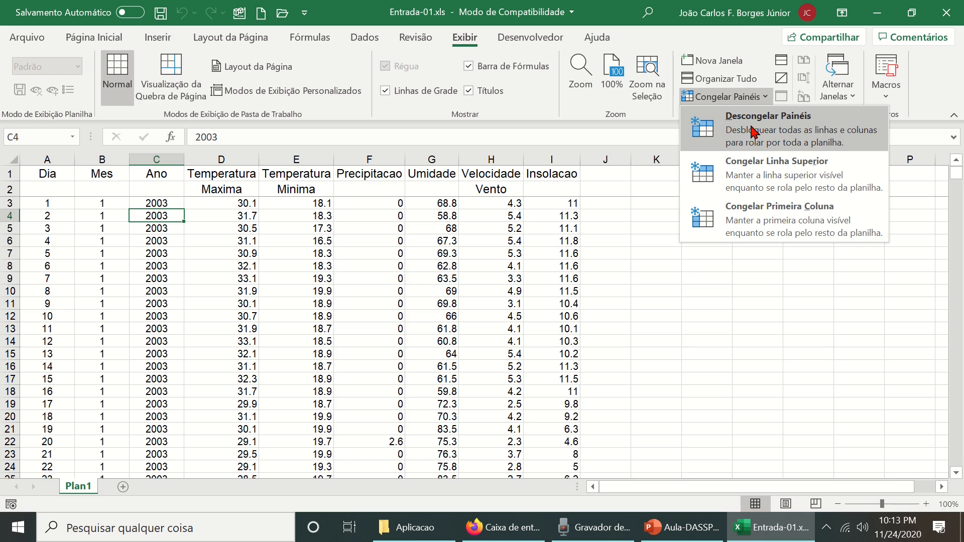
{"action": "left_click", "coordinate": [703, 135]}
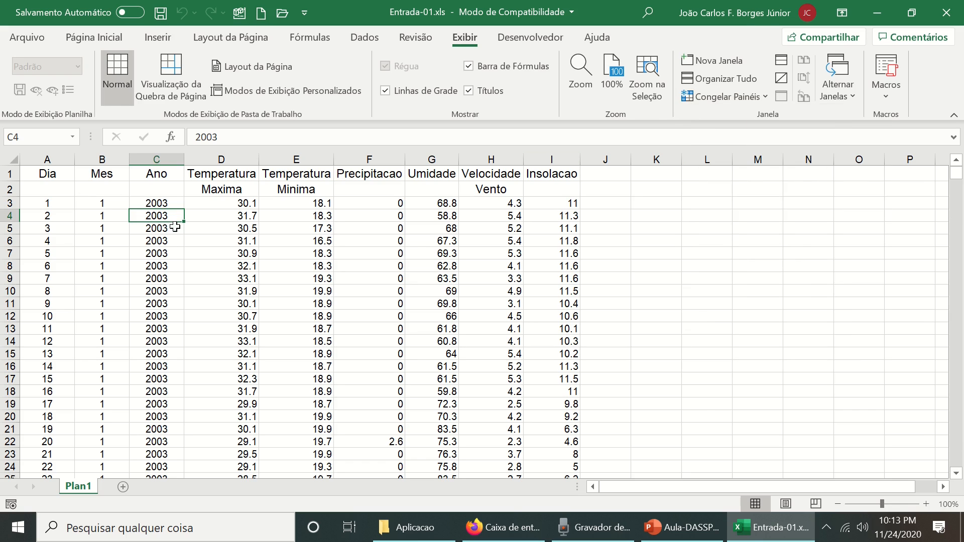
{"action": "left_click", "coordinate": [160, 12]}
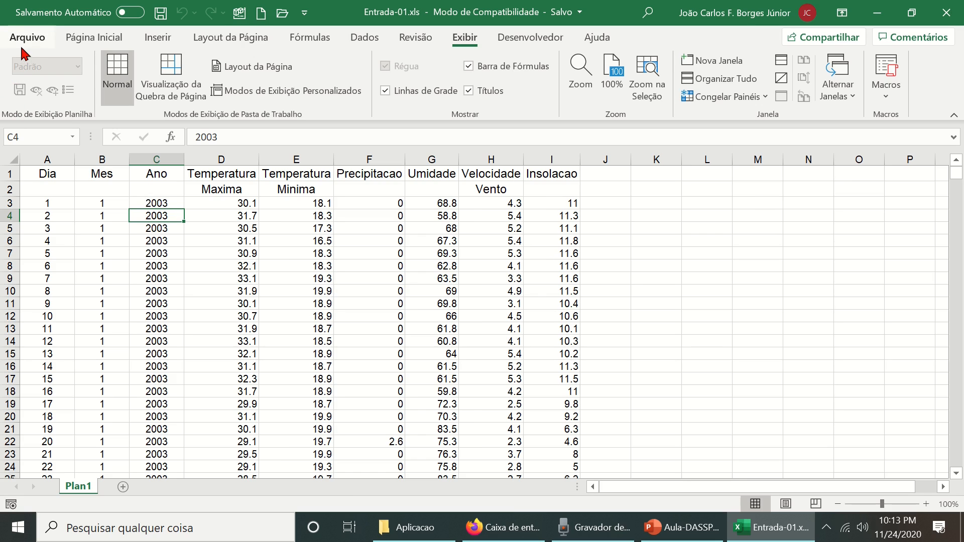
- Set the font size of the entire sheet to 10
{"action": "left_click", "coordinate": [12, 159]}
{"action": "left_click", "coordinate": [75, 38]}
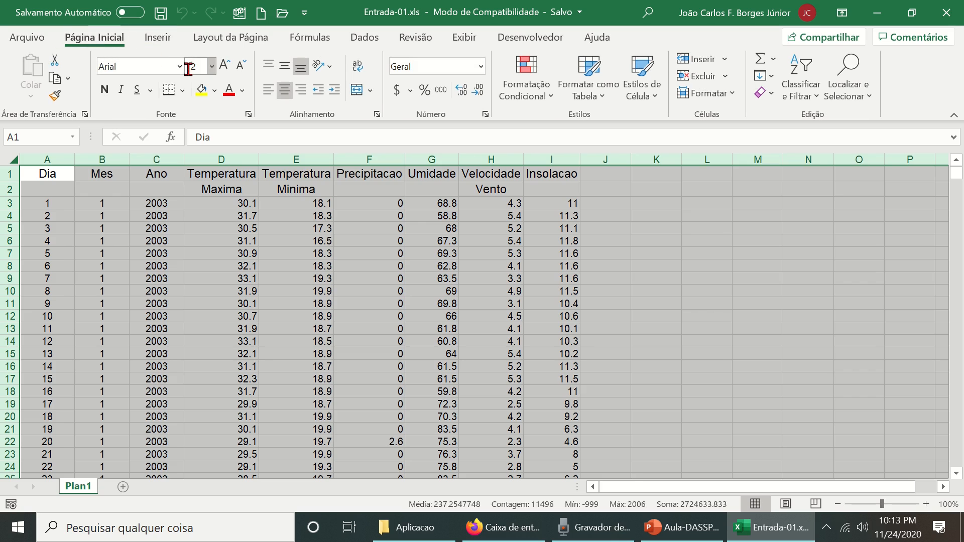
{"action": "type", "text": "10"}
{"action": "key", "text": "Return"}
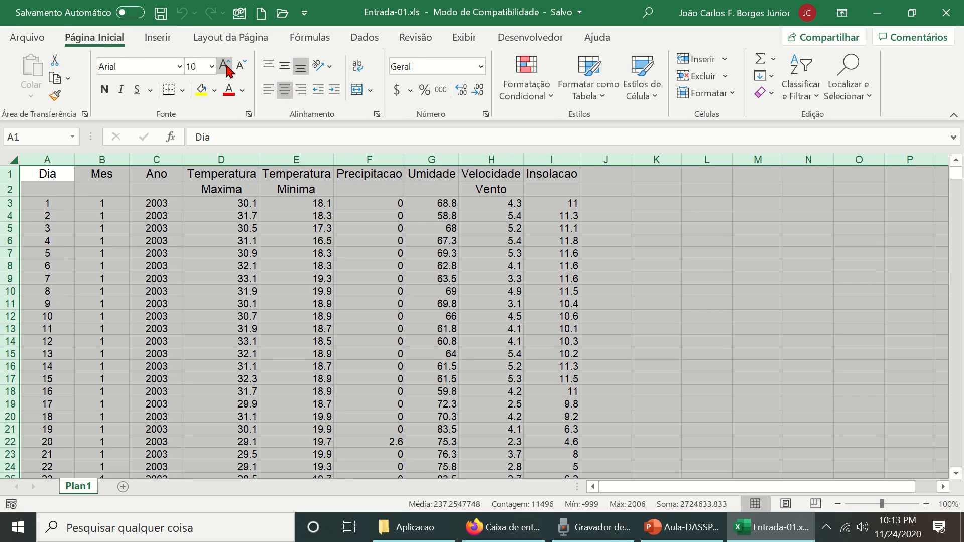
{"action": "left_click", "coordinate": [243, 195]}
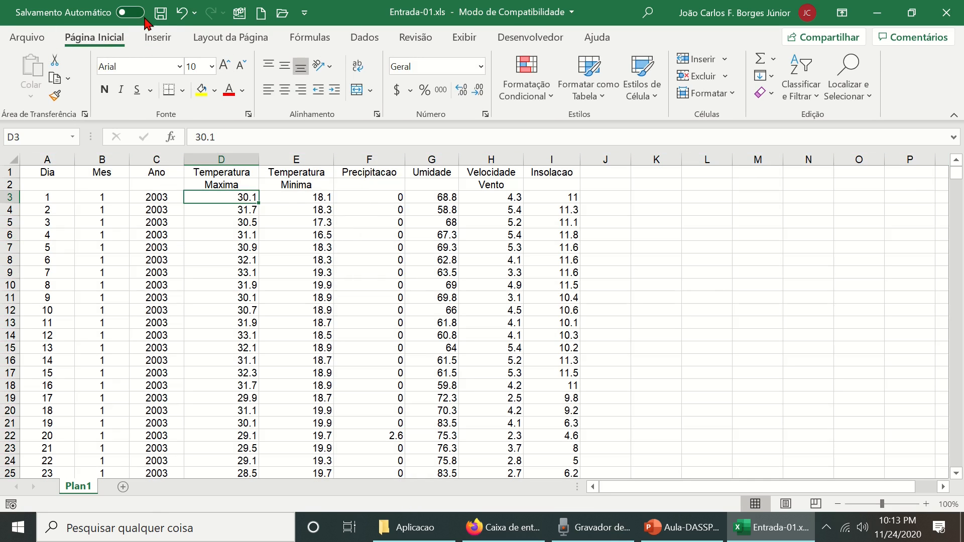
- Save the sheet as a tab-separated text file named entrada.dat in the same folder and close it
{"action": "left_click", "coordinate": [27, 38]}
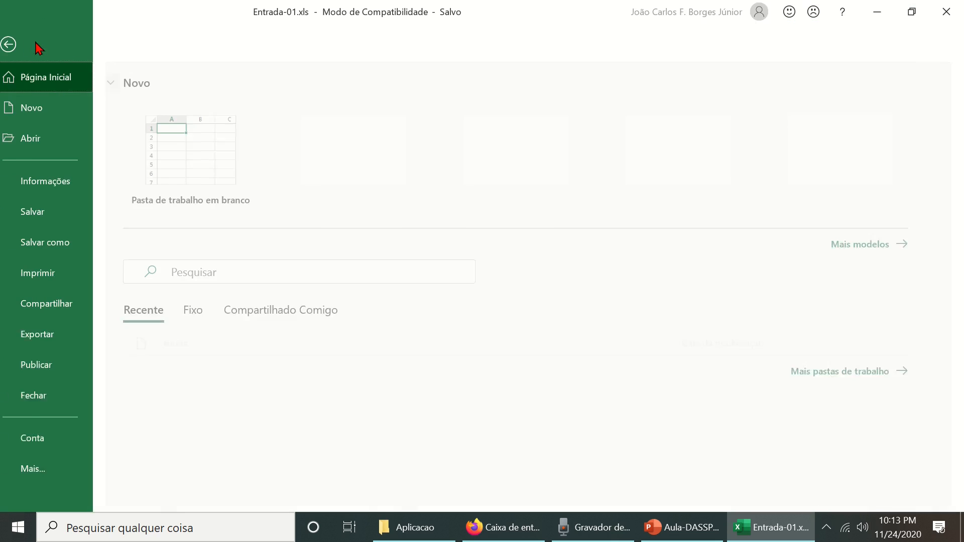
{"action": "left_click", "coordinate": [40, 251]}
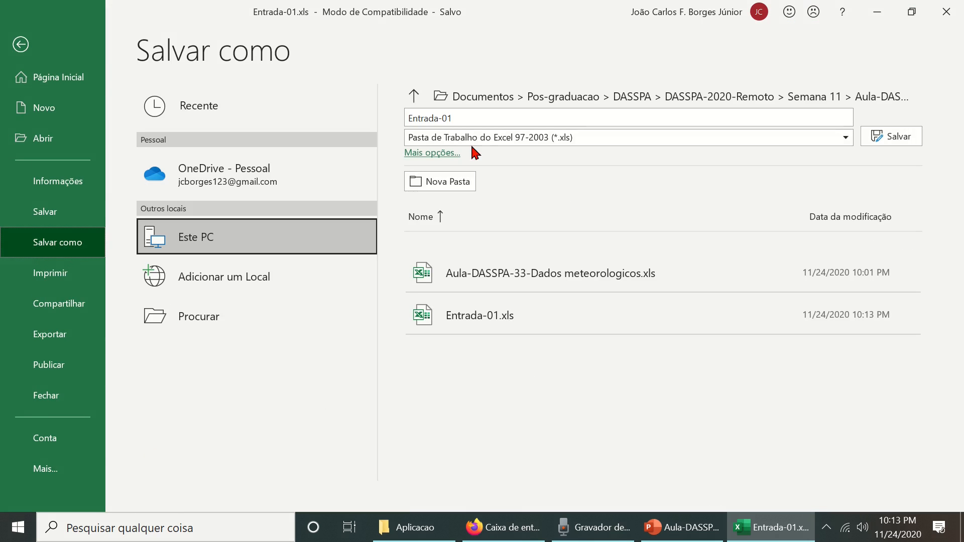
{"action": "left_click", "coordinate": [488, 137]}
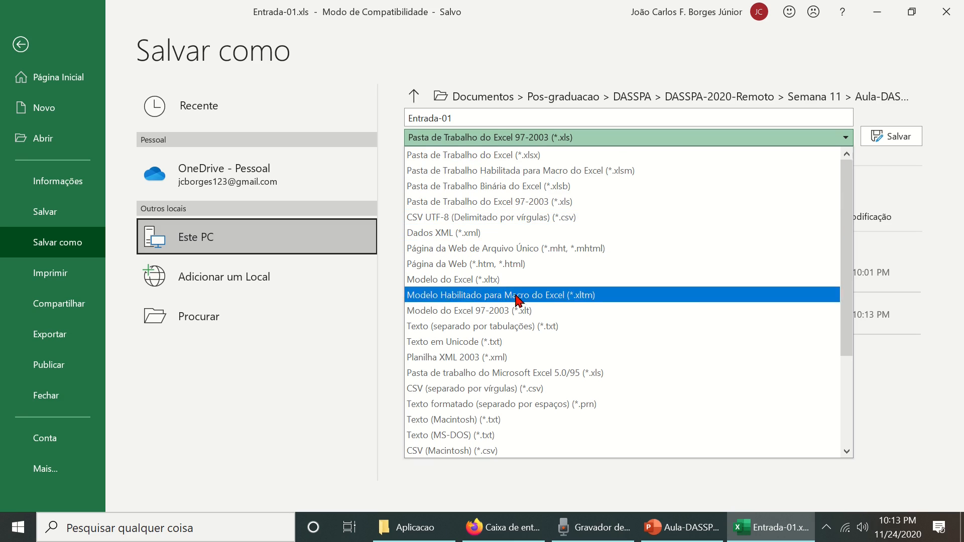
{"action": "left_click", "coordinate": [528, 330]}
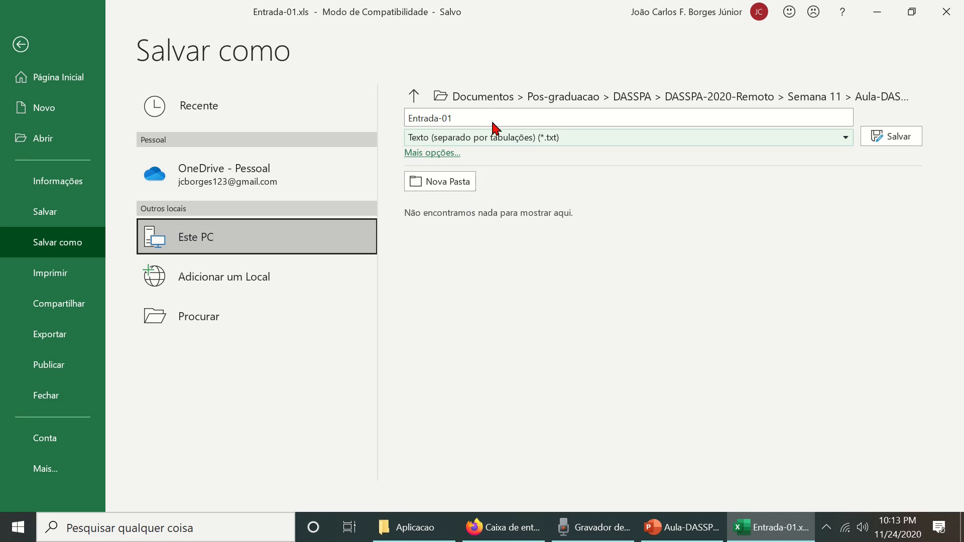
{"action": "left_click", "coordinate": [488, 116]}
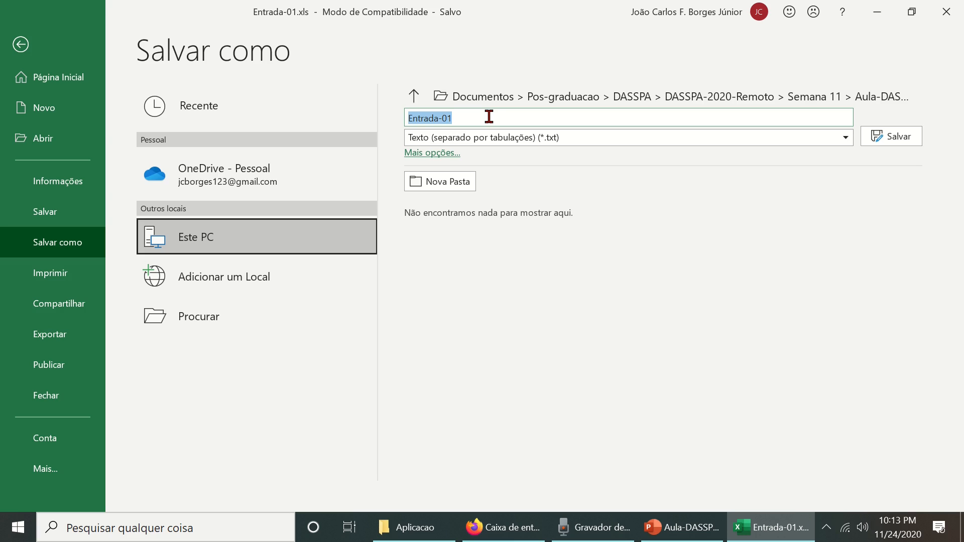
{"action": "type", "text": "entr"}
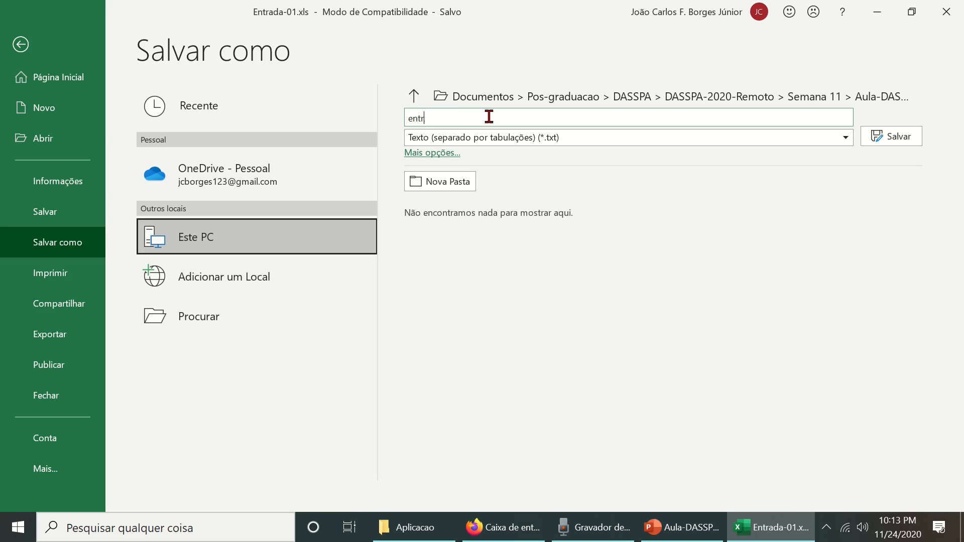
{"action": "type", "text": "ada.dat"}
{"action": "left_click", "coordinate": [909, 140]}
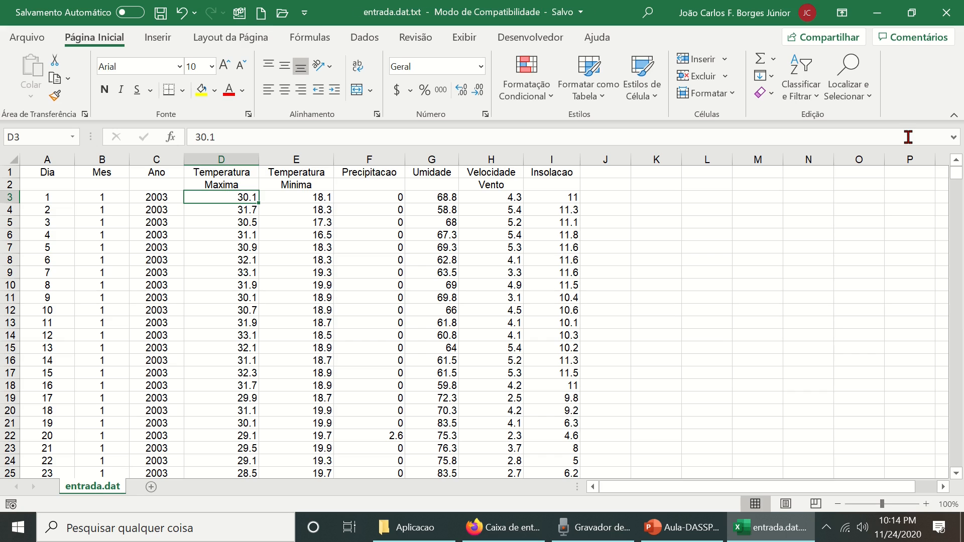
{"action": "left_click", "coordinate": [946, 13]}
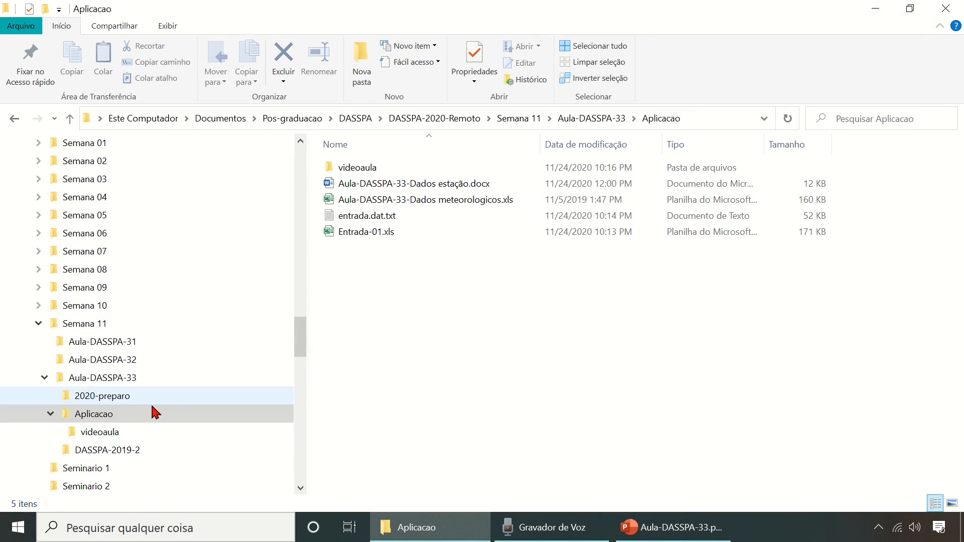
- Rename entrada.dat.txt in the Aplicacao folder to entrada.dat, accepting the change of file extension
{"action": "left_click", "coordinate": [394, 222]}
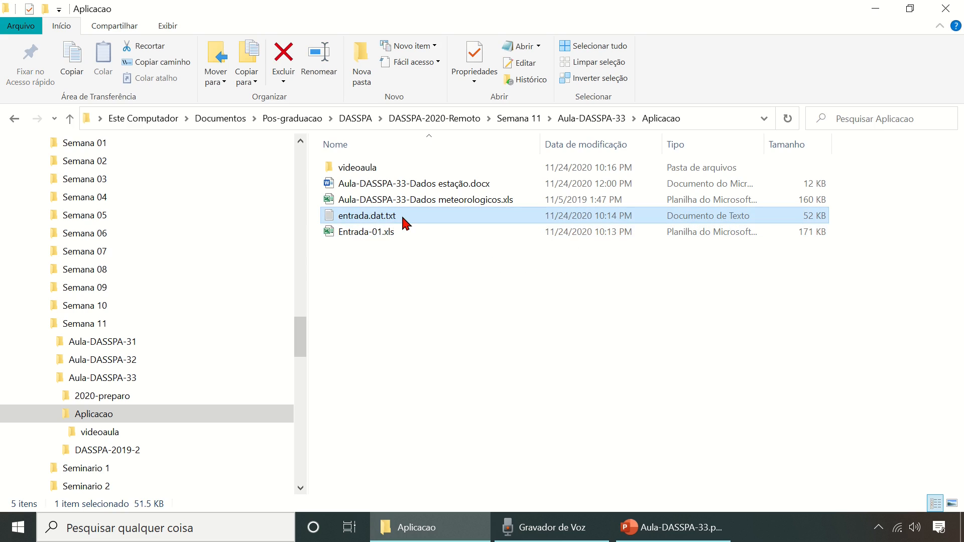
{"action": "left_click", "coordinate": [400, 221]}
{"action": "key", "text": "End"}
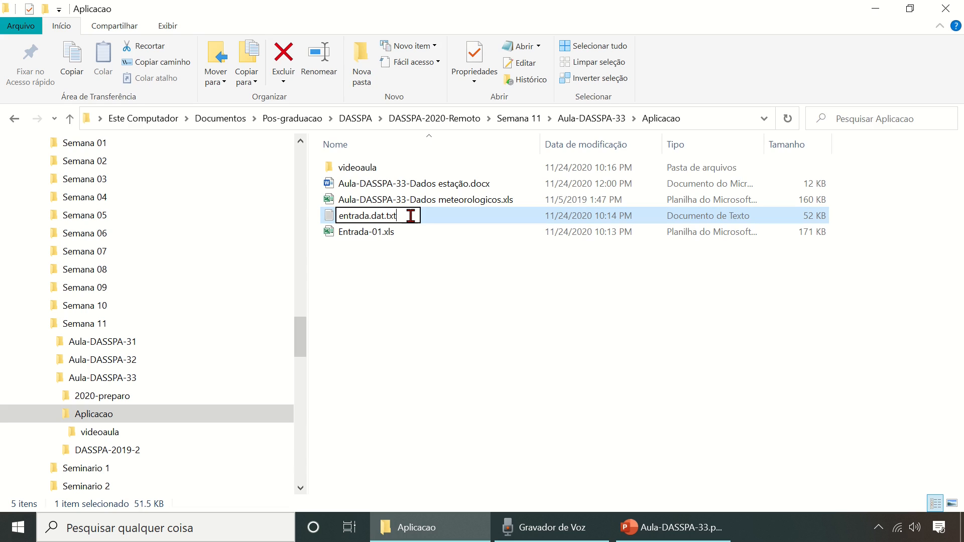
{"action": "key", "text": "BackSpace"}
{"action": "key", "text": "BackSpace"}
{"action": "key", "text": "BackSpace"}
{"action": "key", "text": "BackSpace"}
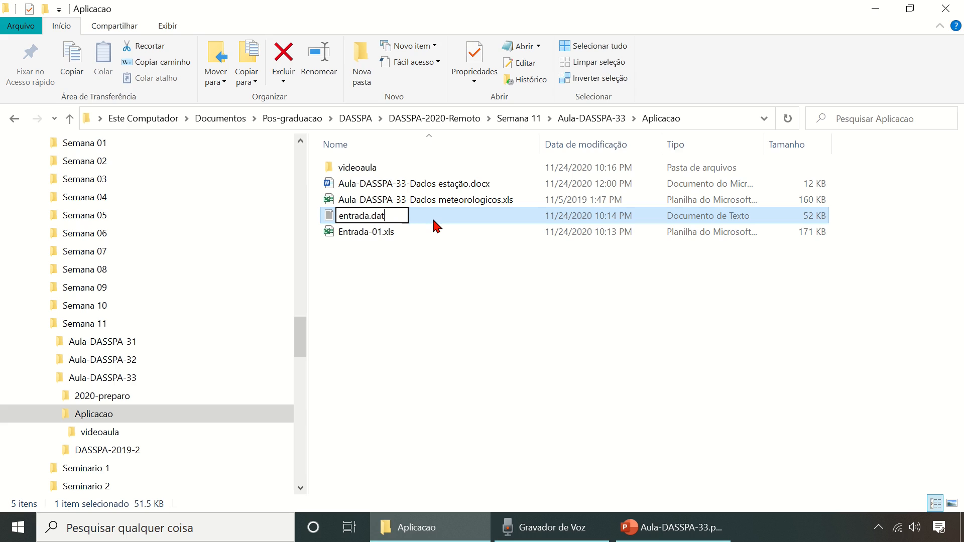
{"action": "key", "text": "Return"}
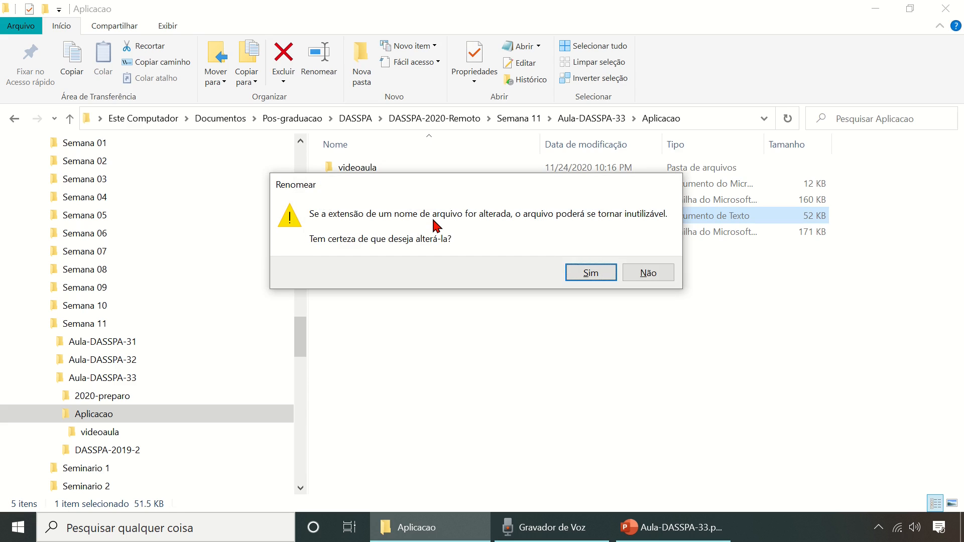
{"action": "key", "text": "Return"}
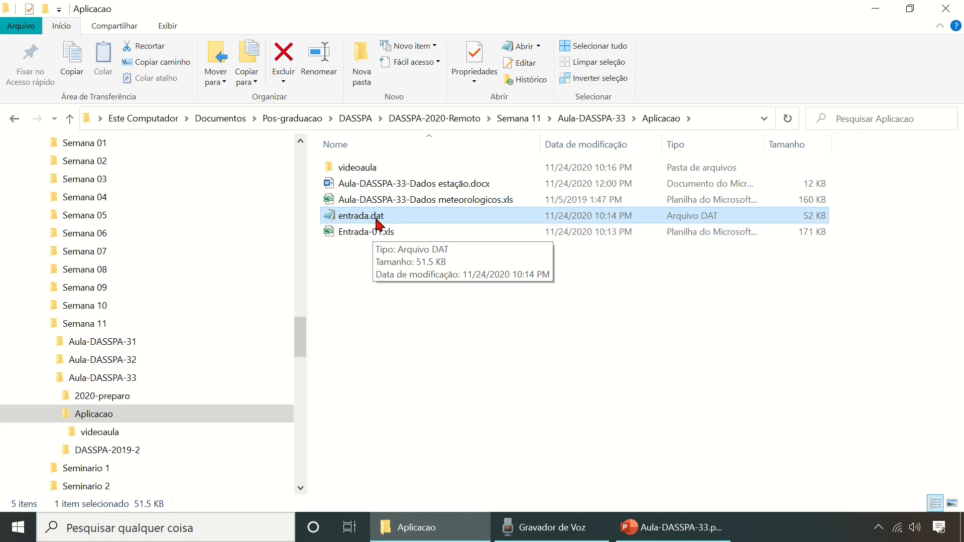
- Open entrada.dat with Bloco de notas, look through its headers and data columns, and close it
{"action": "right_click", "coordinate": [362, 218]}
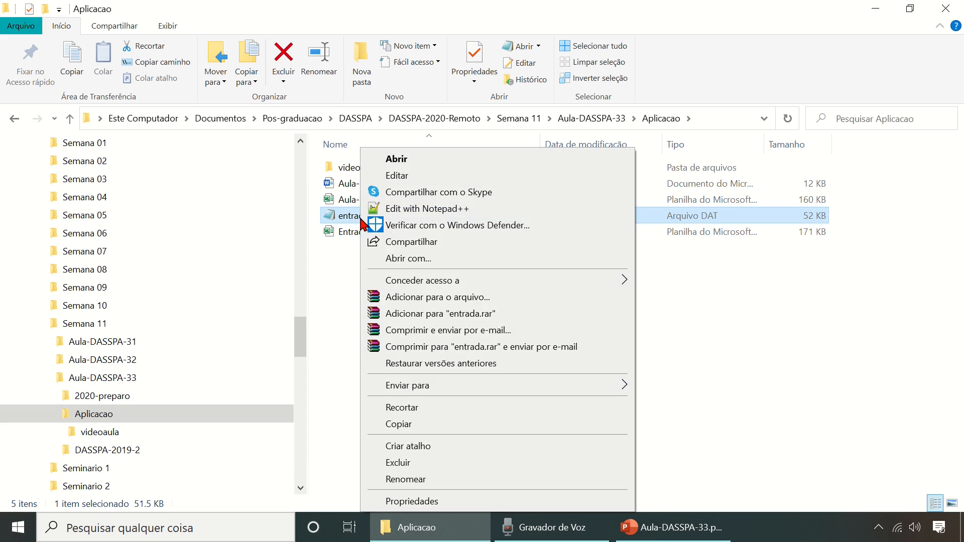
{"action": "left_click", "coordinate": [399, 261]}
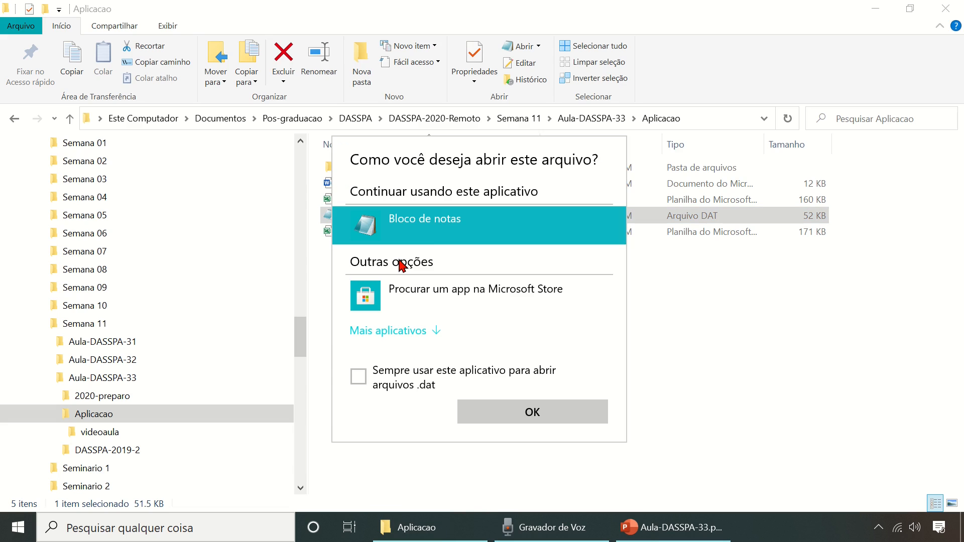
{"action": "left_click", "coordinate": [436, 226]}
{"action": "left_click", "coordinate": [527, 413]}
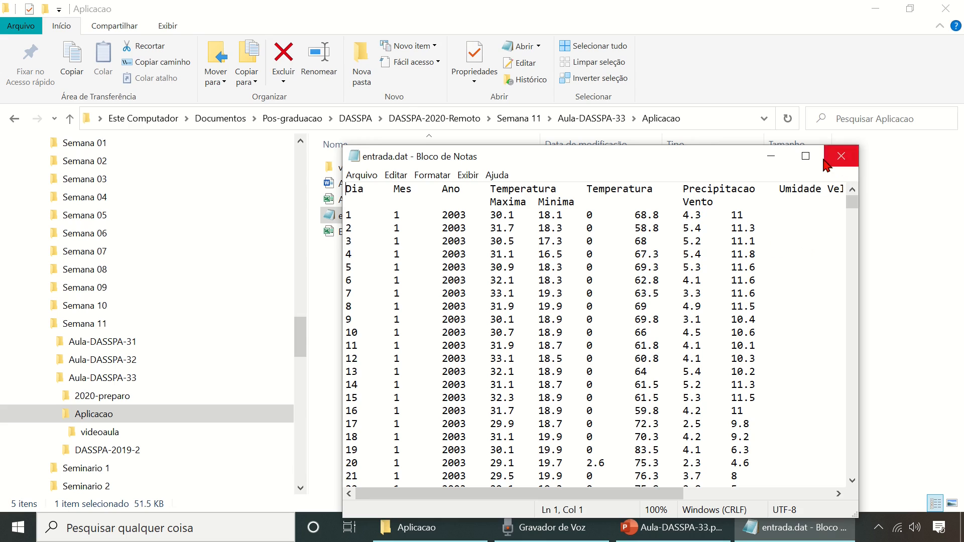
{"action": "left_click", "coordinate": [805, 156]}
{"action": "scroll", "coordinate": [499, 250], "scroll_direction": "down", "scroll_amount": 9}
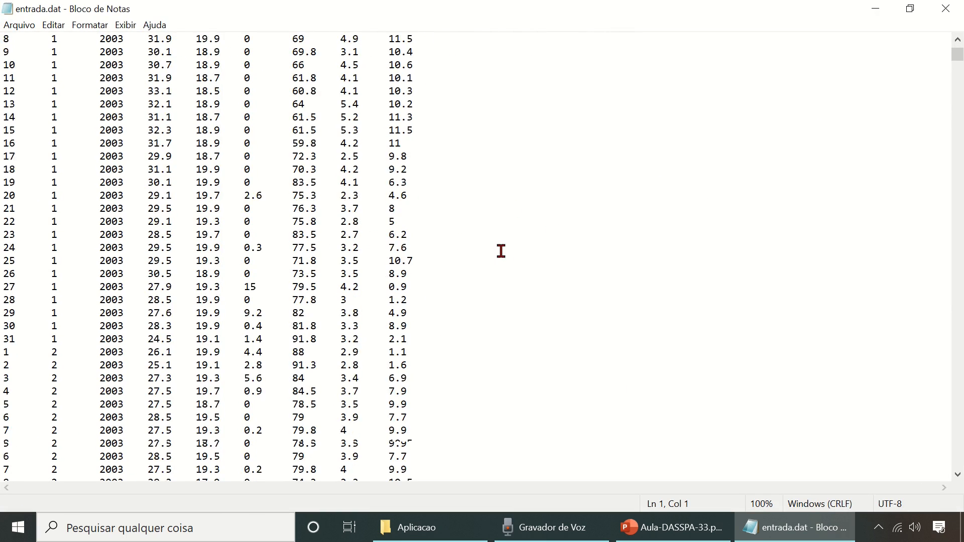
{"action": "scroll", "coordinate": [523, 263], "scroll_direction": "up", "scroll_amount": 4}
{"action": "scroll", "coordinate": [522, 264], "scroll_direction": "up", "scroll_amount": 5}
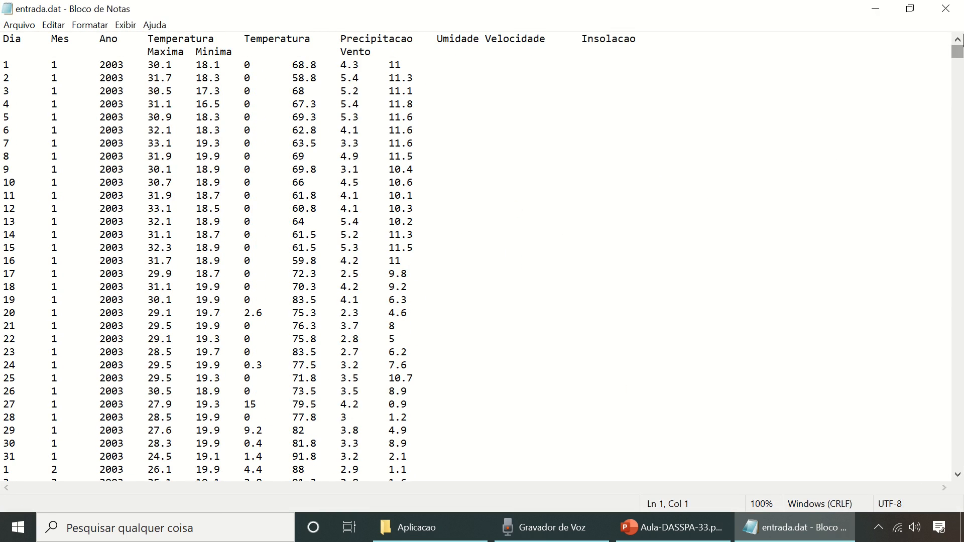
{"action": "left_click", "coordinate": [956, 10]}
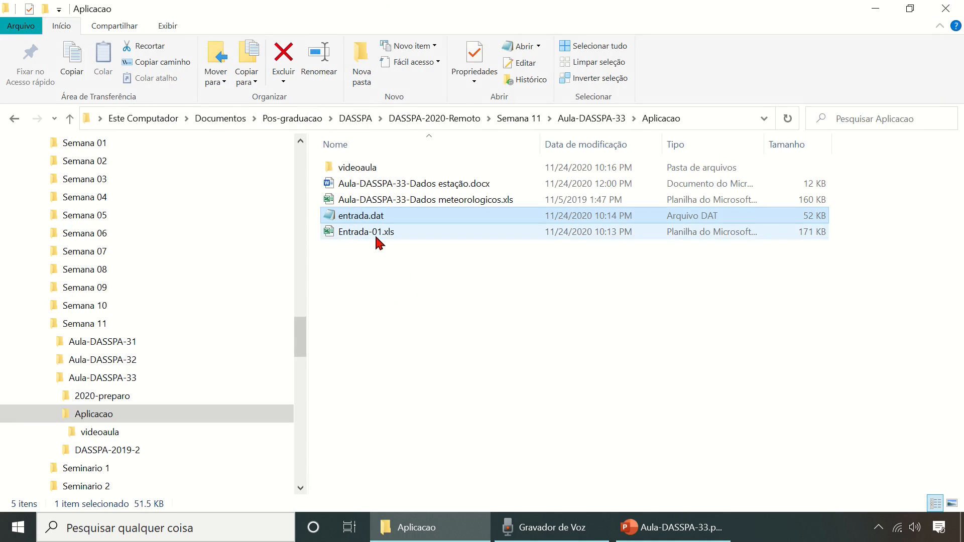
- Launch Ref-ET and open entrada.dat from the Aplicacao folder as its data file
{"action": "left_click", "coordinate": [90, 531]}
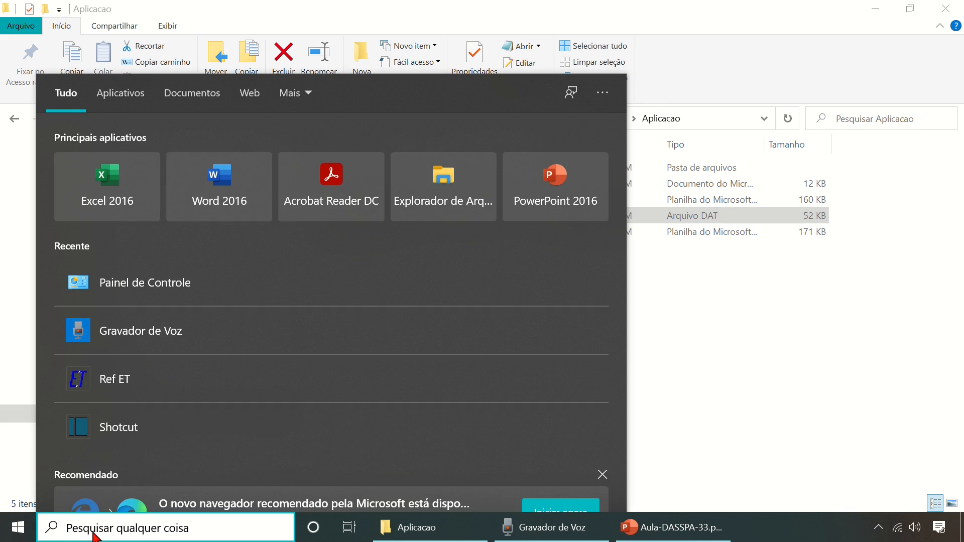
{"action": "left_click", "coordinate": [145, 377]}
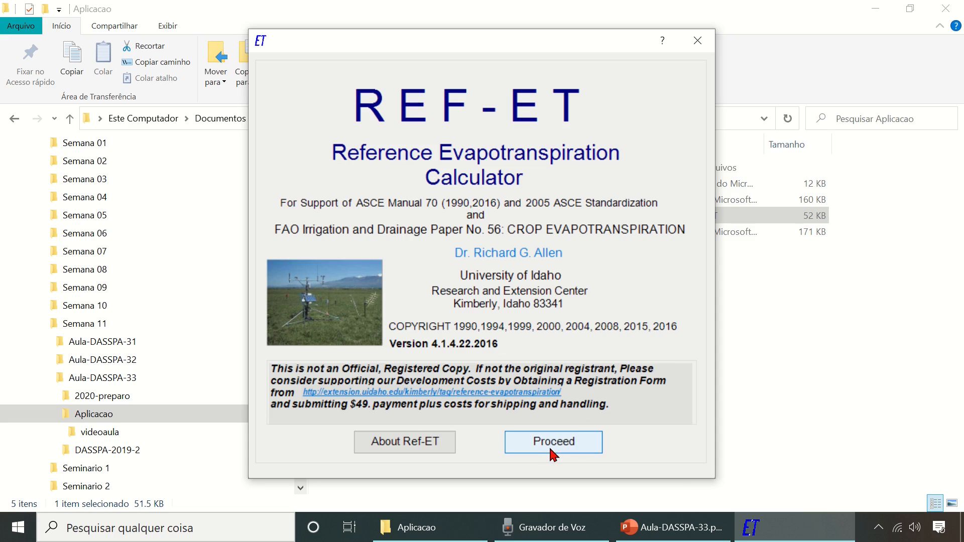
{"action": "left_click", "coordinate": [583, 449]}
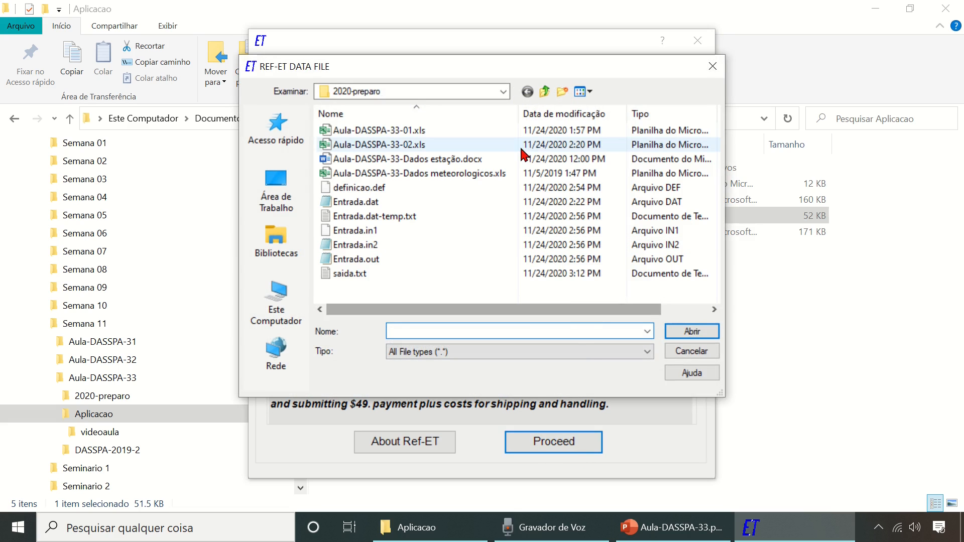
{"action": "left_click", "coordinate": [503, 92]}
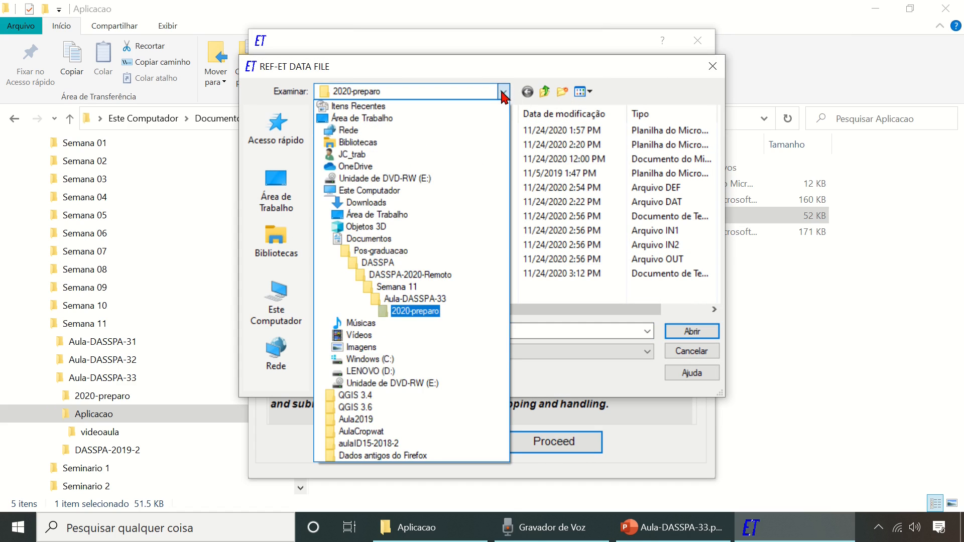
{"action": "left_click", "coordinate": [435, 300]}
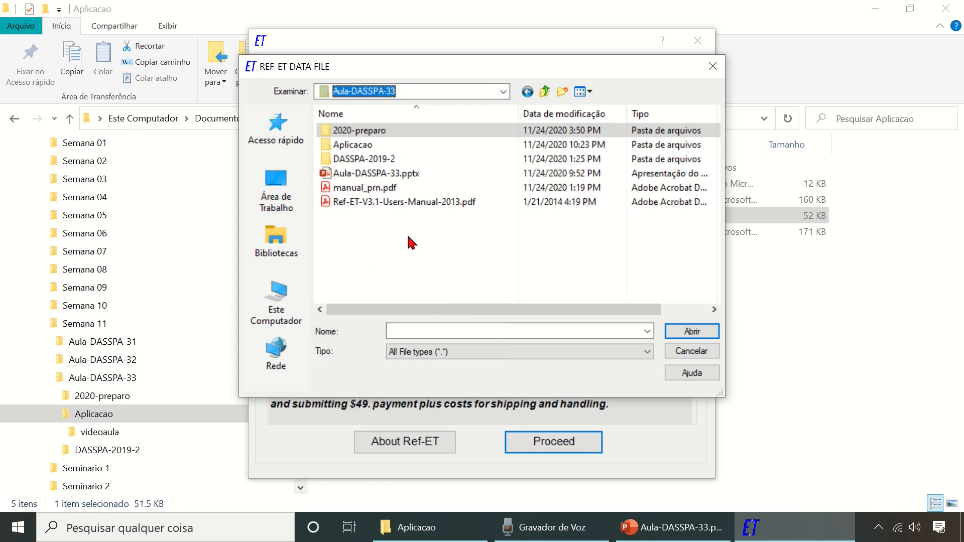
{"action": "double_click", "coordinate": [370, 148]}
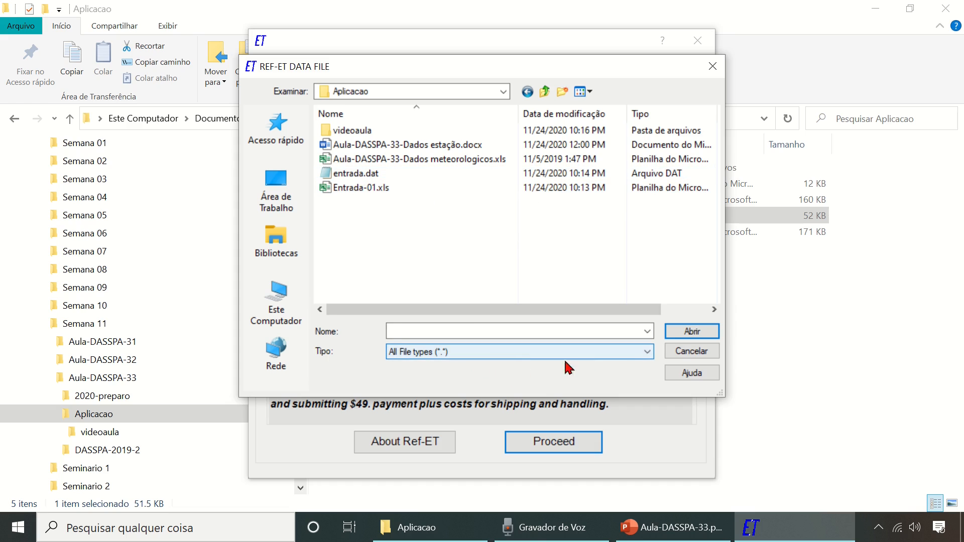
{"action": "left_click", "coordinate": [361, 176]}
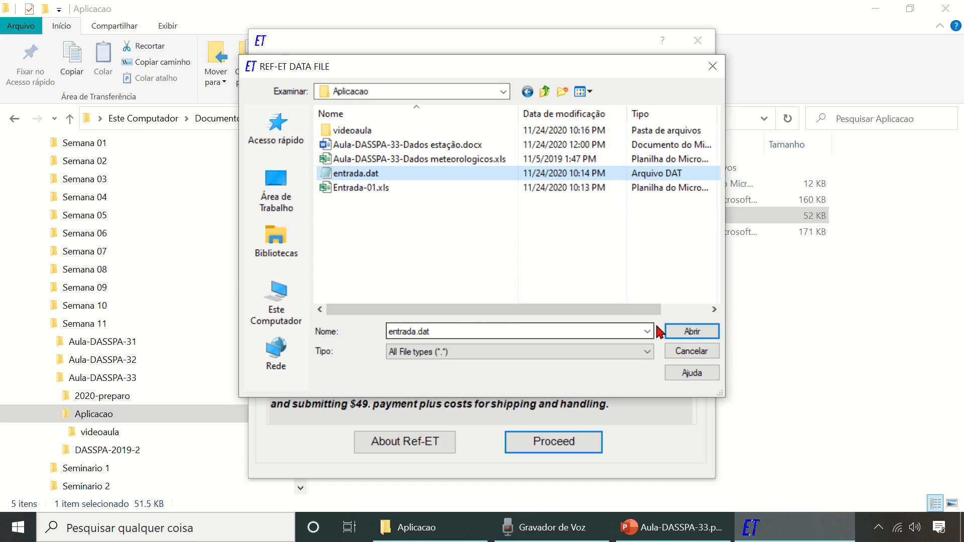
{"action": "left_click", "coordinate": [689, 332]}
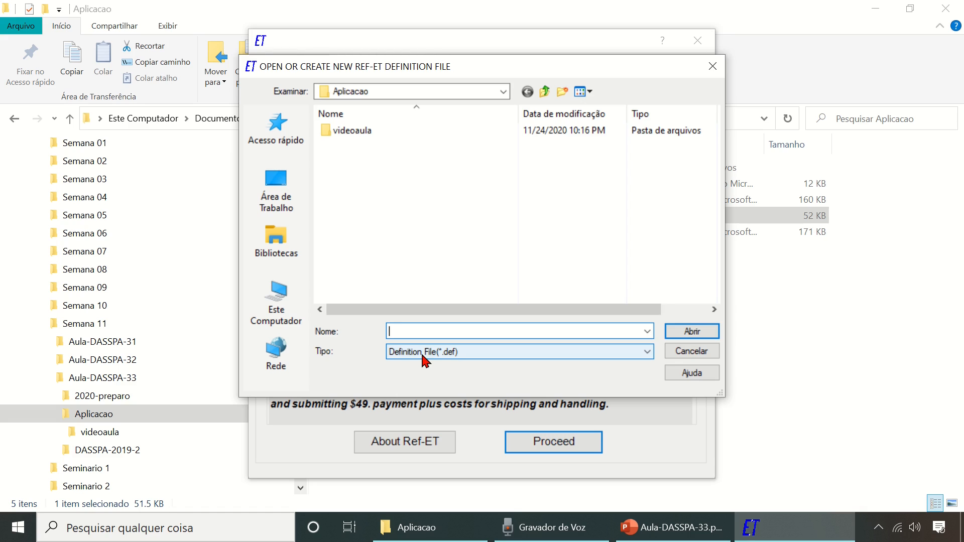
- Create a new Ref-ET definition file named definicao in the Aplicacao folder
{"action": "type", "text": "d"}
{"action": "key", "text": "BackSpace"}
{"action": "type", "text": "finicao"}
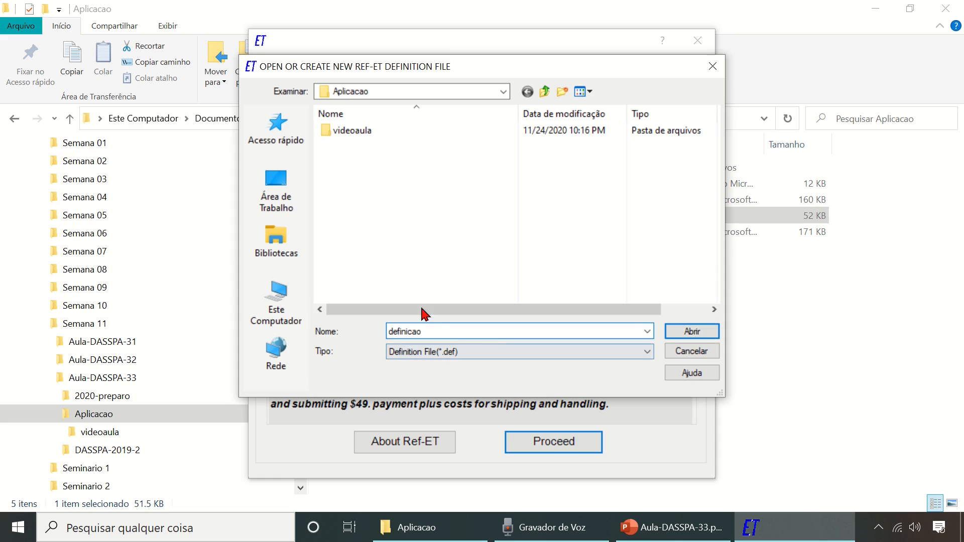
{"action": "left_click", "coordinate": [693, 332]}
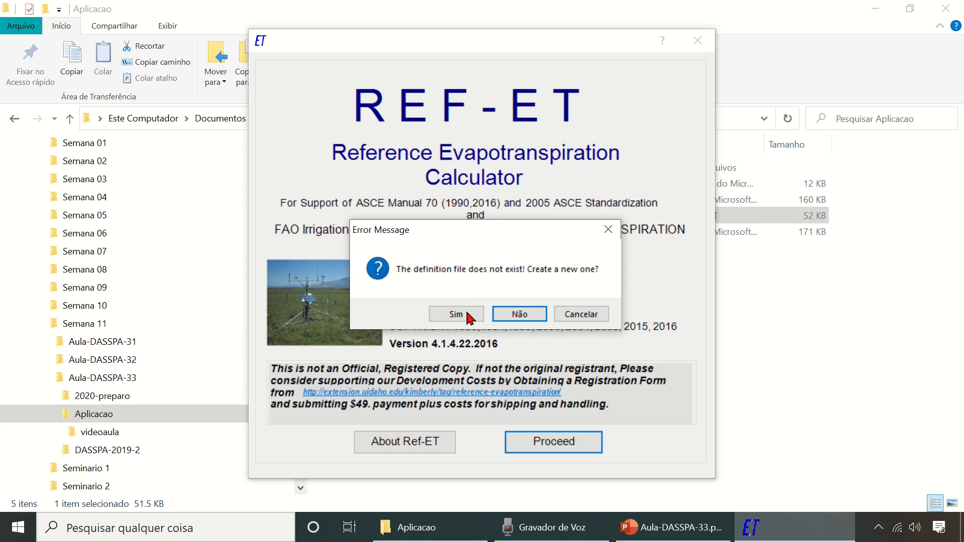
{"action": "left_click", "coordinate": [450, 317]}
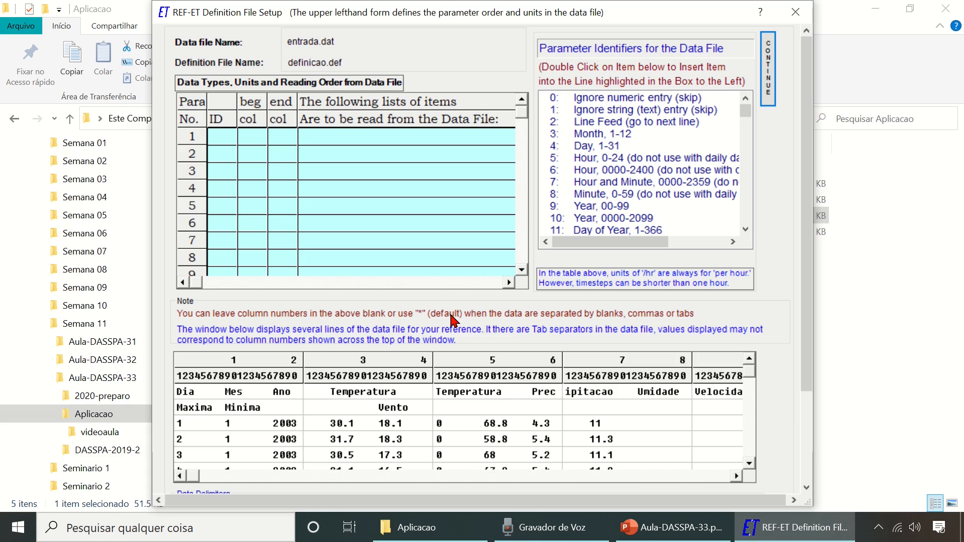
- Open Entrada-01.xls to examine the order of its data columns, and return to the Ref-ET definition setup
{"action": "left_click", "coordinate": [420, 527]}
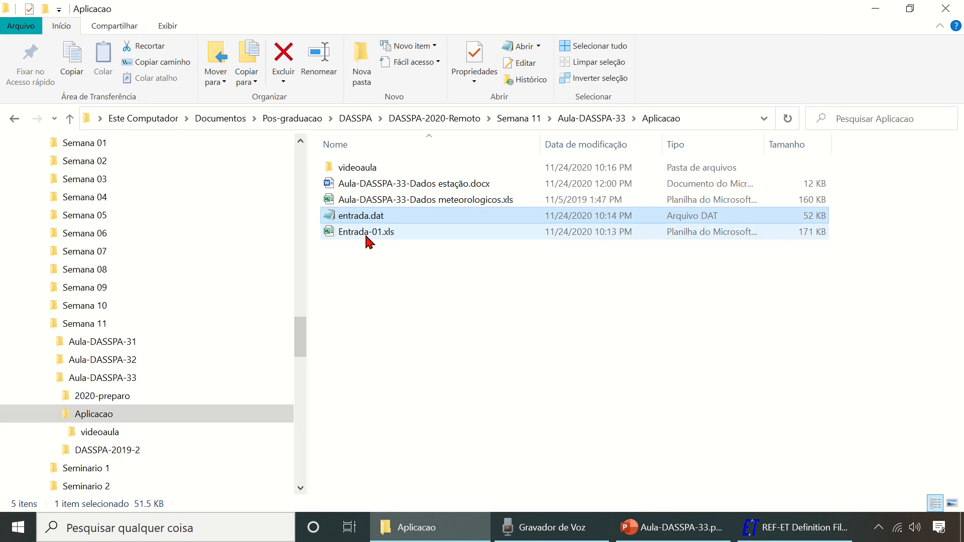
{"action": "left_click", "coordinate": [369, 233]}
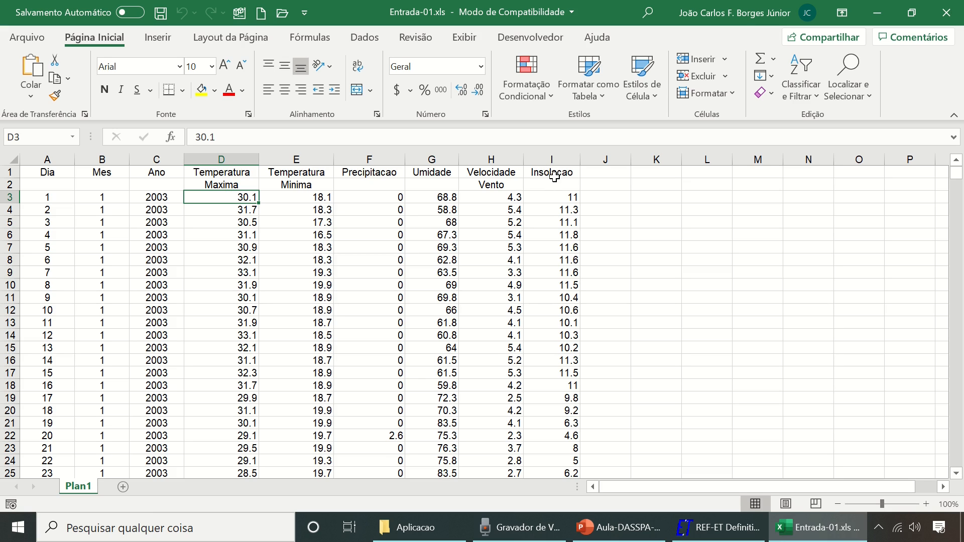
{"action": "left_click", "coordinate": [718, 539]}
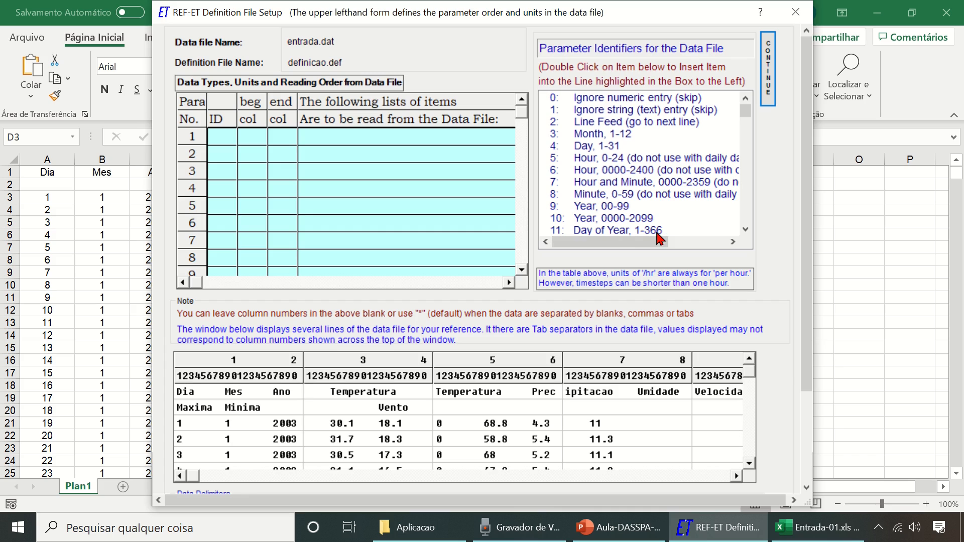
- Define the first three data file parameters as Day, 1-31, Month, 1-12 and Year, 0000-2099
{"action": "left_click", "coordinate": [555, 148]}
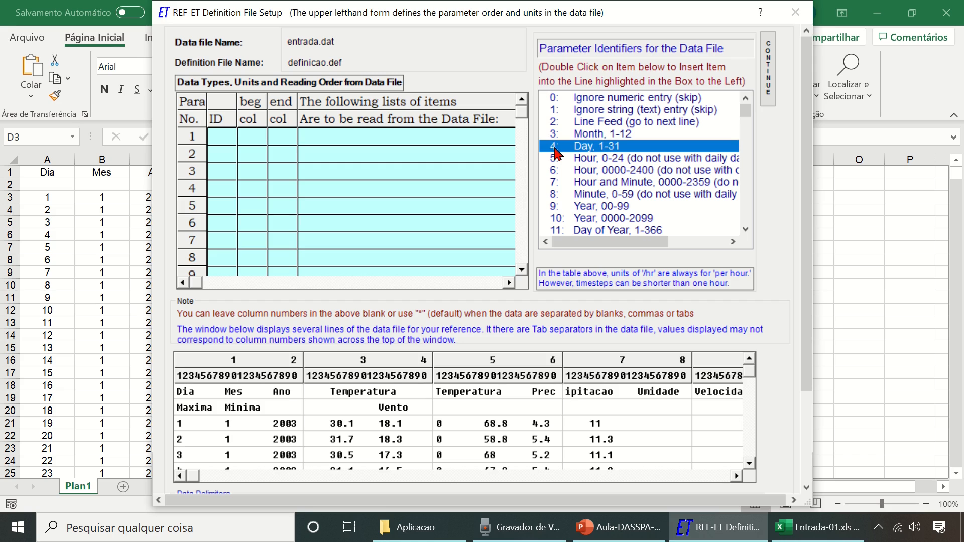
{"action": "double_click", "coordinate": [603, 150]}
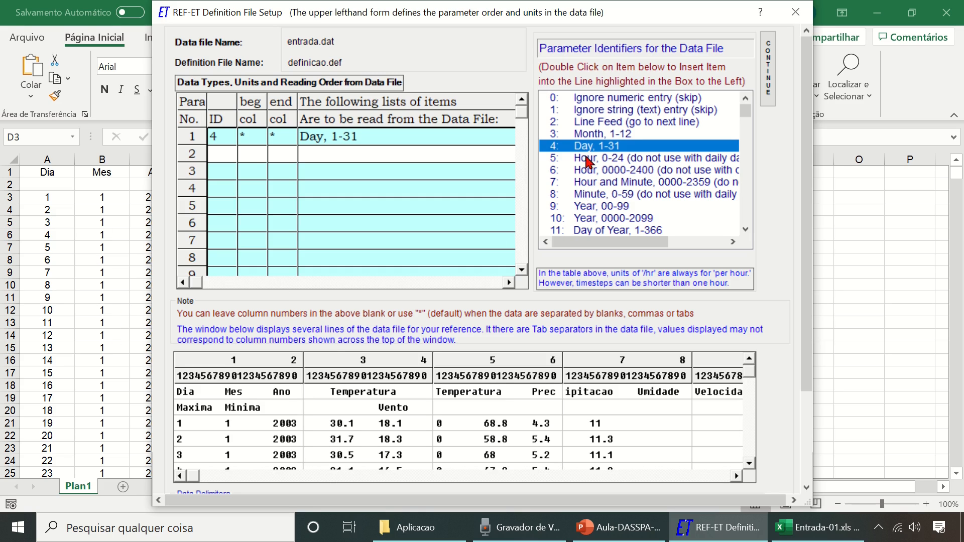
{"action": "double_click", "coordinate": [606, 134]}
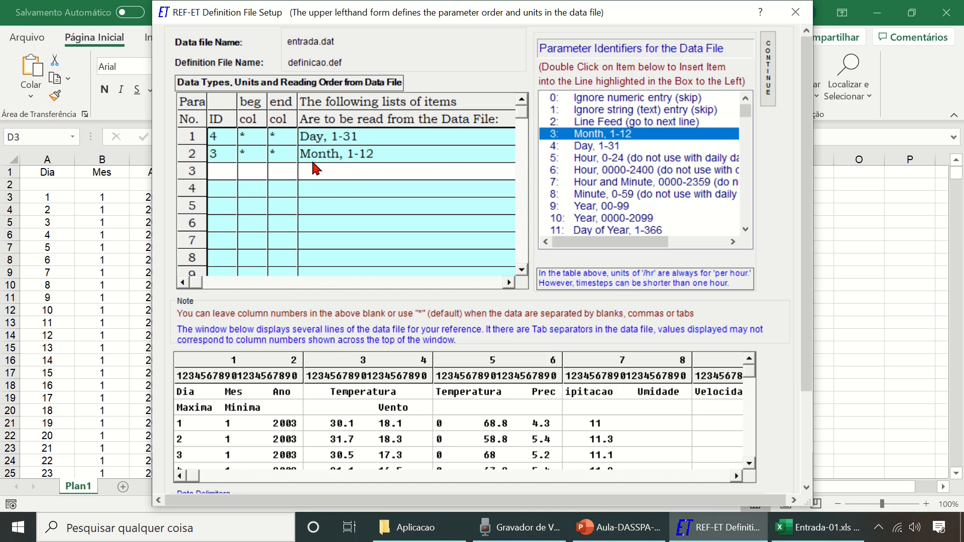
{"action": "left_click_drag", "start_coordinate": [402, 13], "coordinate": [535, 14]}
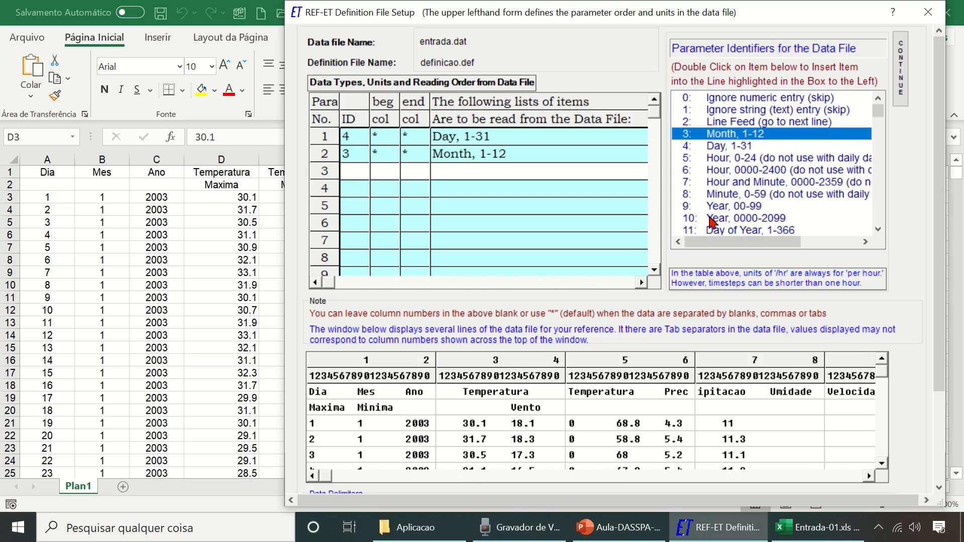
{"action": "left_click", "coordinate": [729, 220]}
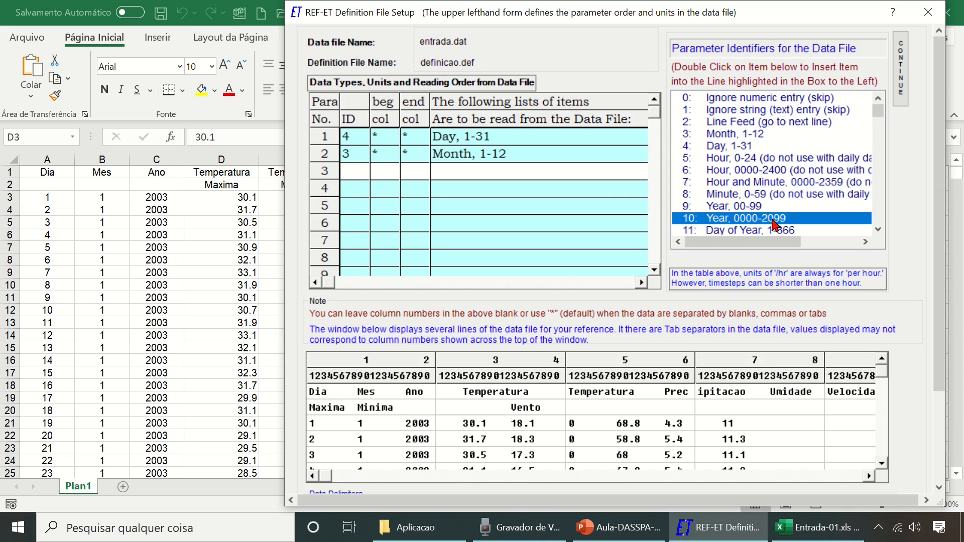
{"action": "double_click", "coordinate": [725, 221]}
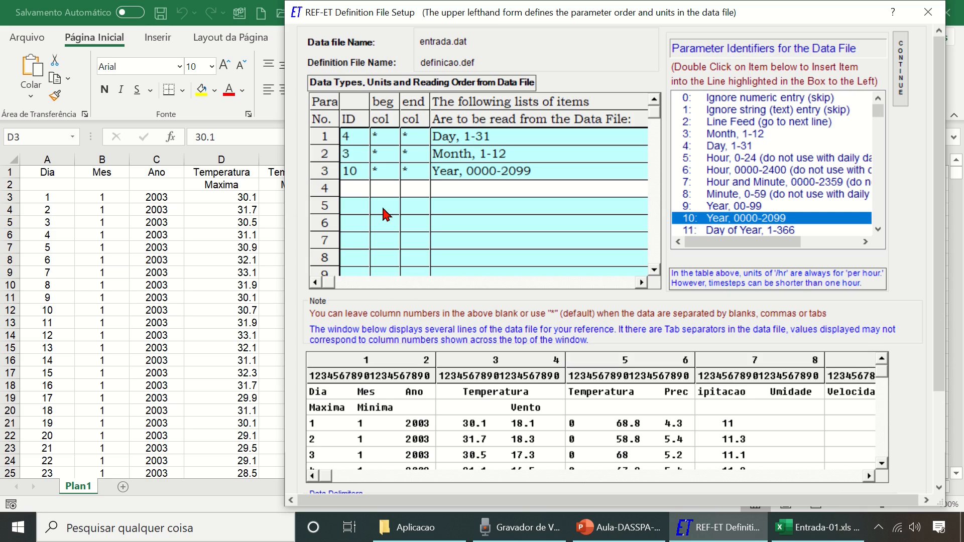
- Add Max Air Temp, C (daily or hourly) as the fourth parameter read from the data file
{"action": "scroll", "coordinate": [788, 197], "scroll_direction": "down", "scroll_amount": 2}
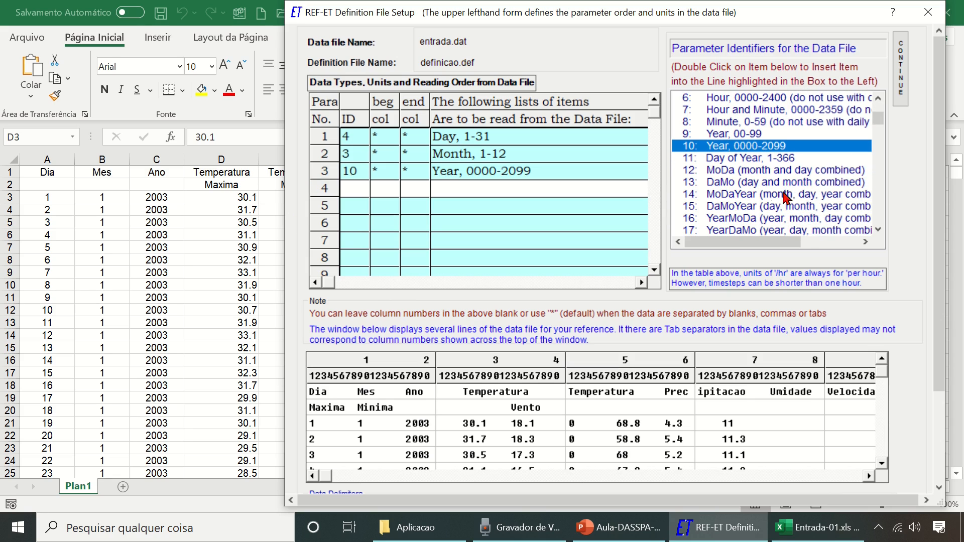
{"action": "scroll", "coordinate": [764, 202], "scroll_direction": "down", "scroll_amount": 2}
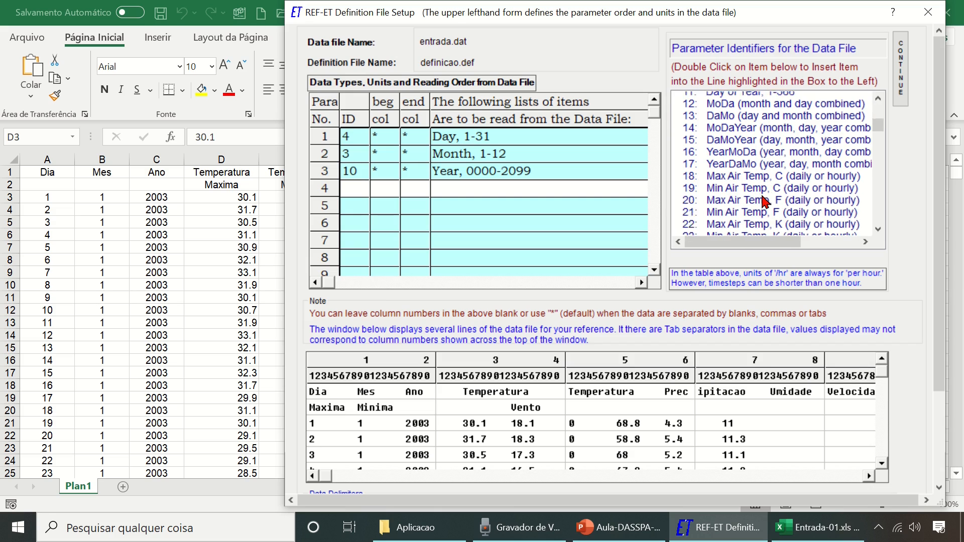
{"action": "scroll", "coordinate": [798, 200], "scroll_direction": "down", "scroll_amount": 1}
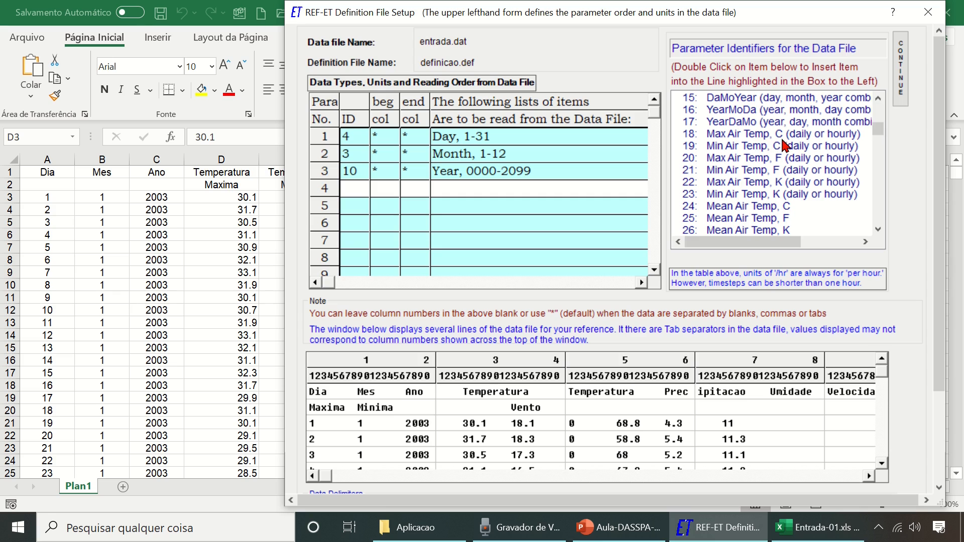
{"action": "double_click", "coordinate": [726, 136]}
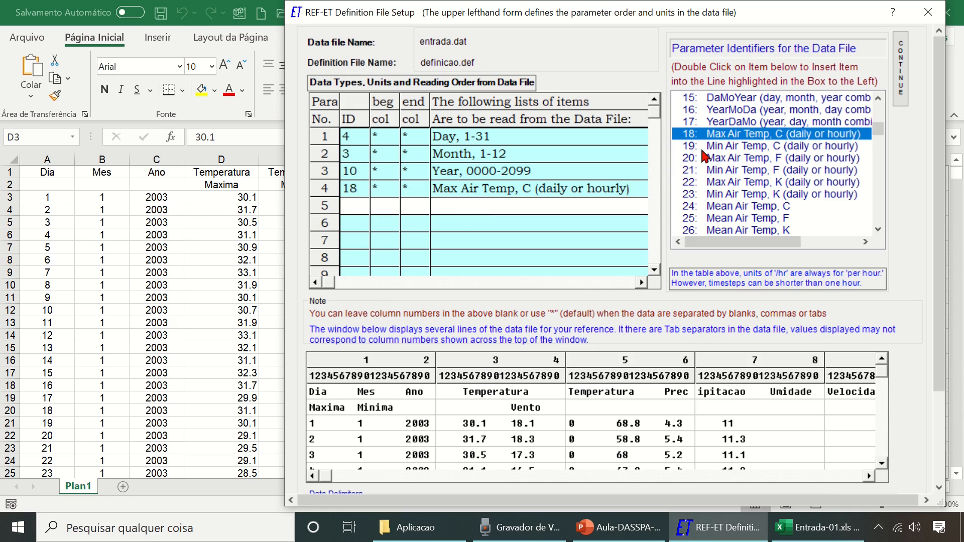
- Add Min Air Temp, C (daily or hourly) and Precipitation, mm as the fifth and sixth parameters, following the column order in Entrada-01.xls
{"action": "double_click", "coordinate": [723, 148]}
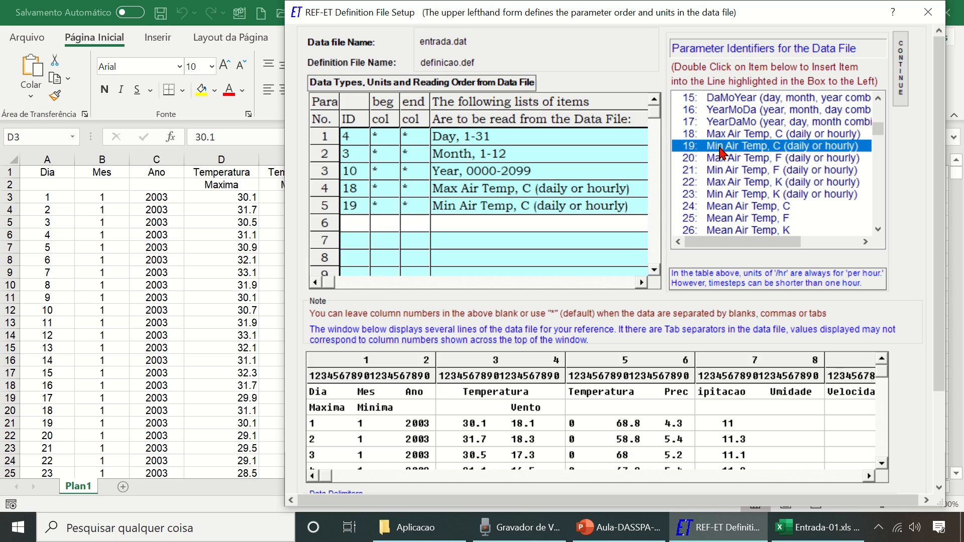
{"action": "left_click", "coordinate": [250, 445]}
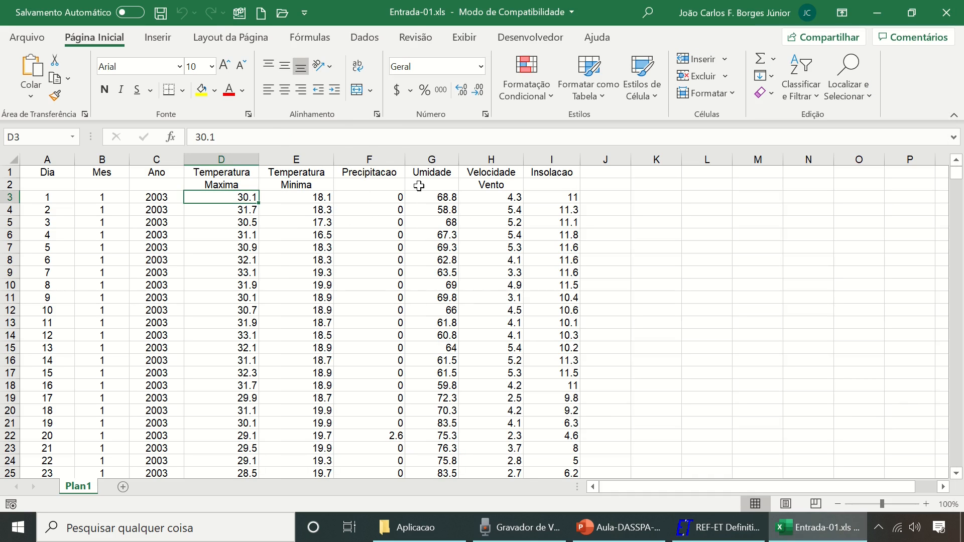
{"action": "left_click", "coordinate": [724, 533]}
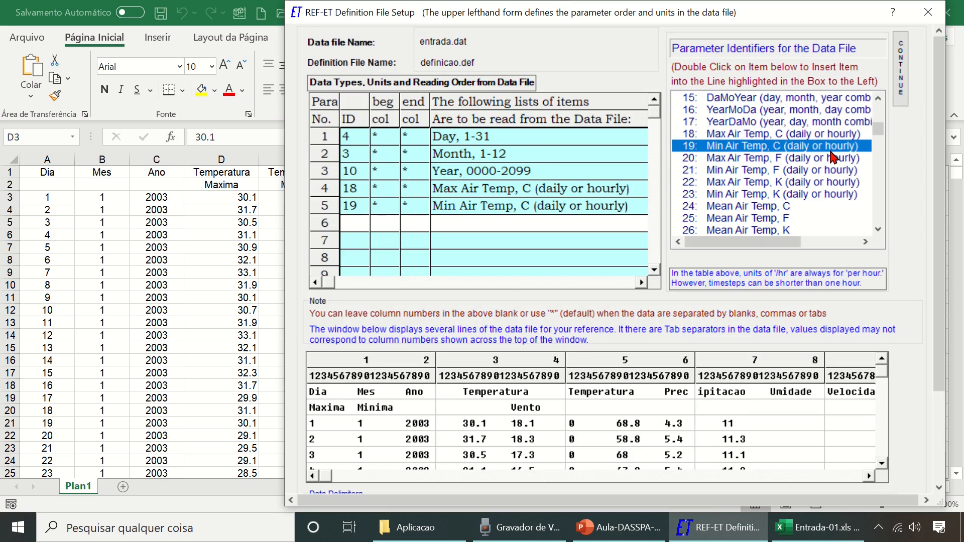
{"action": "scroll", "coordinate": [834, 157], "scroll_direction": "down", "scroll_amount": 3}
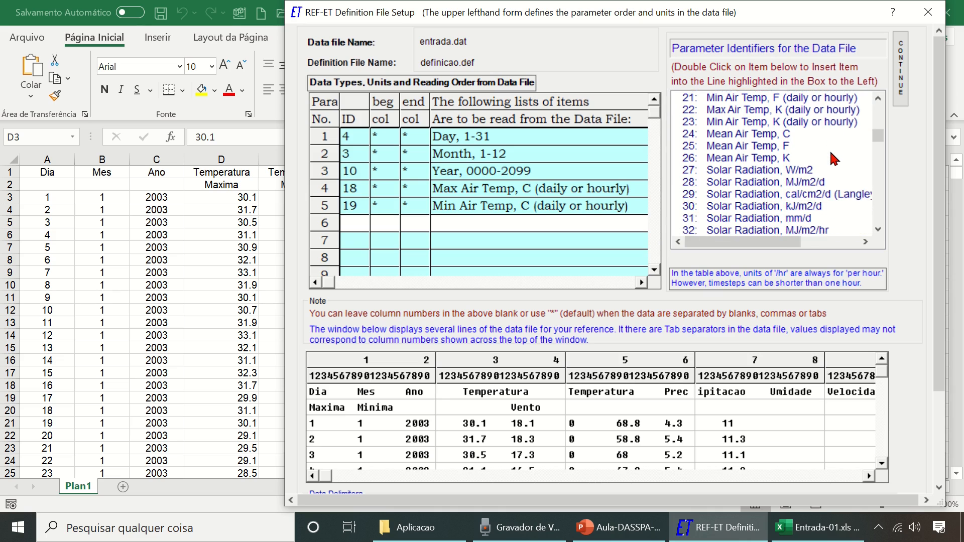
{"action": "scroll", "coordinate": [833, 157], "scroll_direction": "down", "scroll_amount": 4}
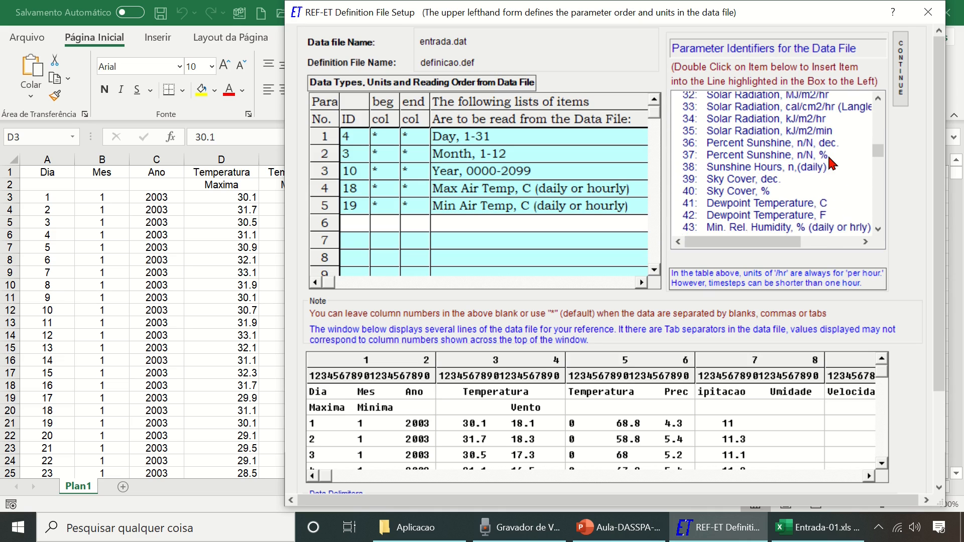
{"action": "scroll", "coordinate": [829, 158], "scroll_direction": "down", "scroll_amount": 5}
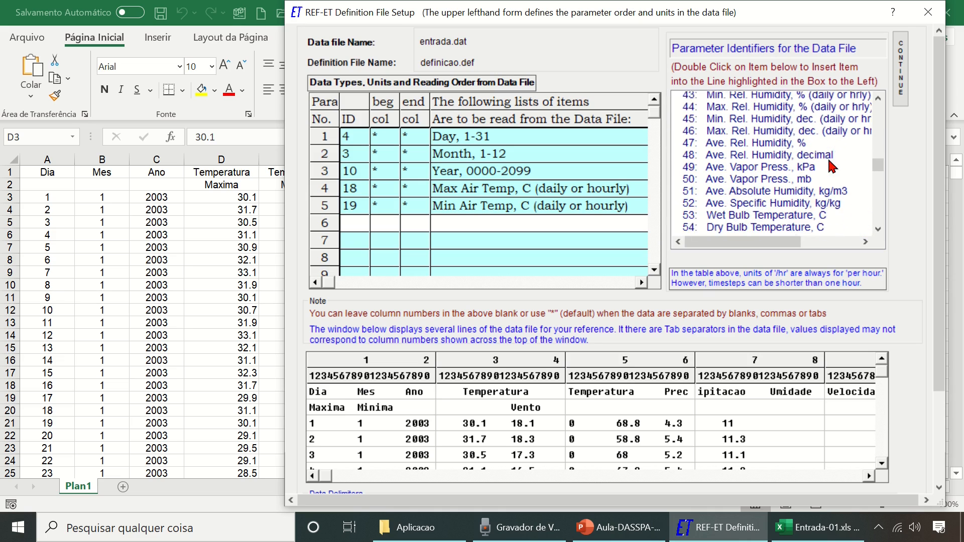
{"action": "scroll", "coordinate": [829, 166], "scroll_direction": "down", "scroll_amount": 5}
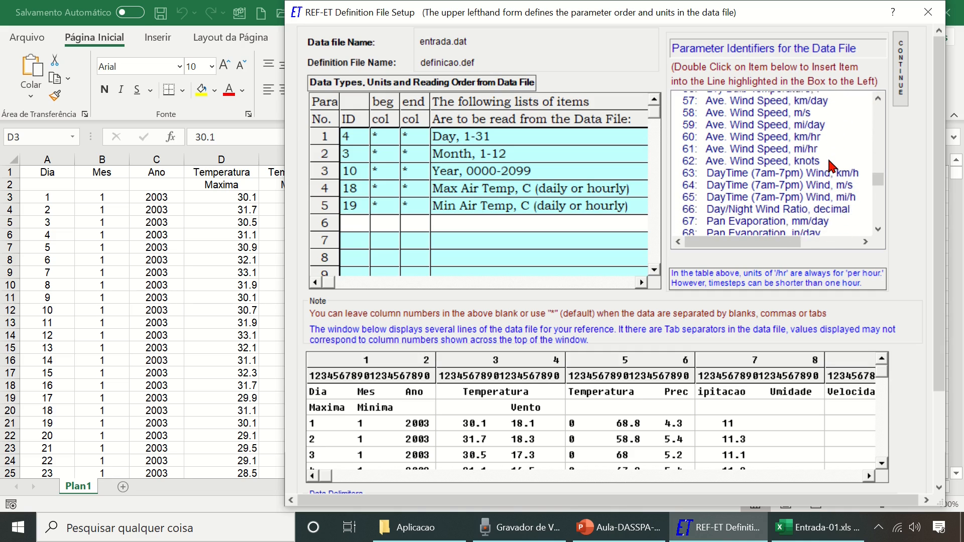
{"action": "scroll", "coordinate": [829, 166], "scroll_direction": "down", "scroll_amount": 1}
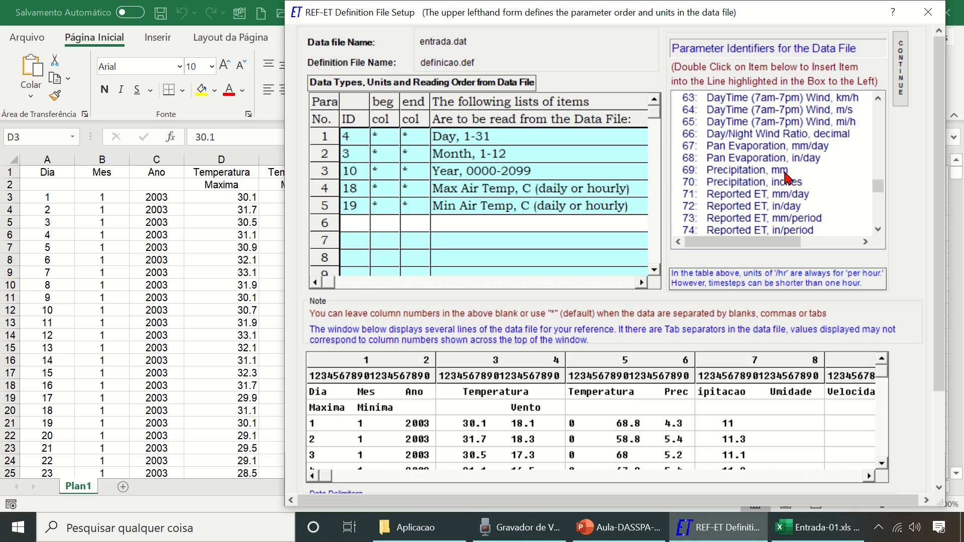
{"action": "double_click", "coordinate": [713, 171]}
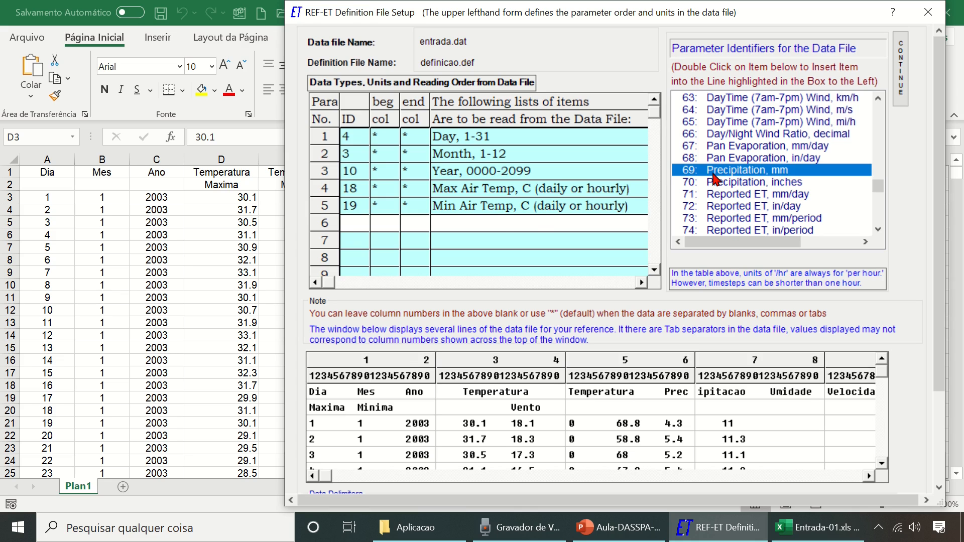
- Check the next column in Entrada-01.xls and add Ave. Rel. Humidity, % as the seventh parameter of the Ref-ET definition
{"action": "key", "text": "alt+Tab"}
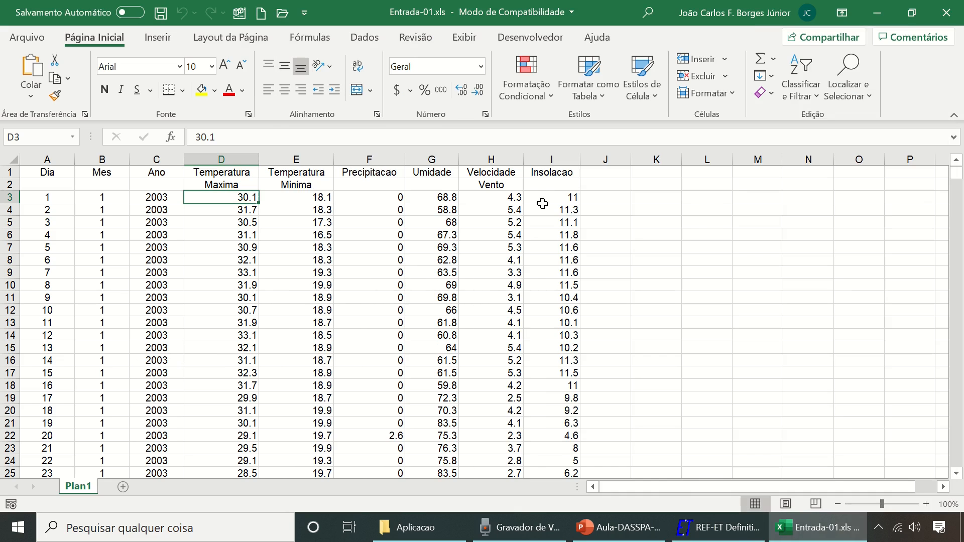
{"action": "left_click", "coordinate": [730, 528]}
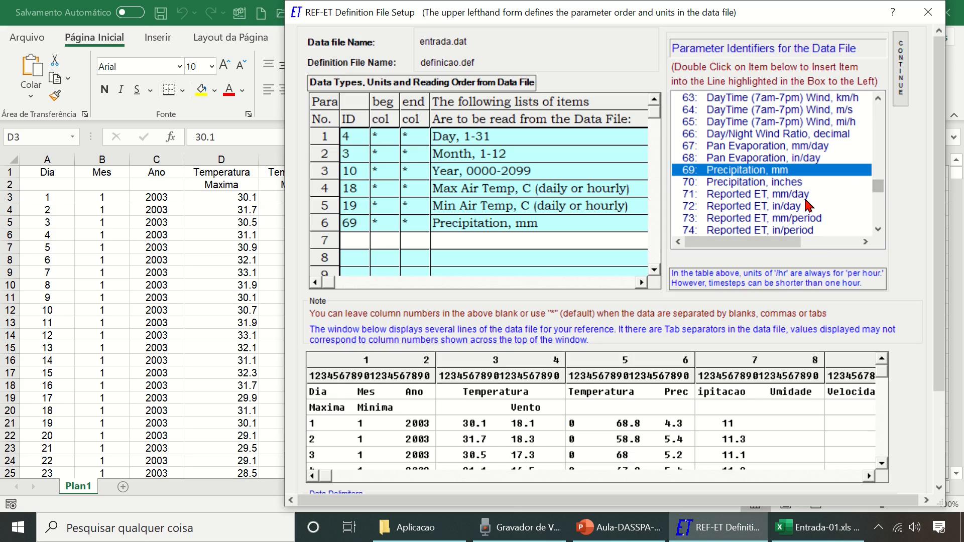
{"action": "scroll", "coordinate": [806, 206], "scroll_direction": "up", "scroll_amount": 2}
{"action": "scroll", "coordinate": [806, 206], "scroll_direction": "up", "scroll_amount": 1}
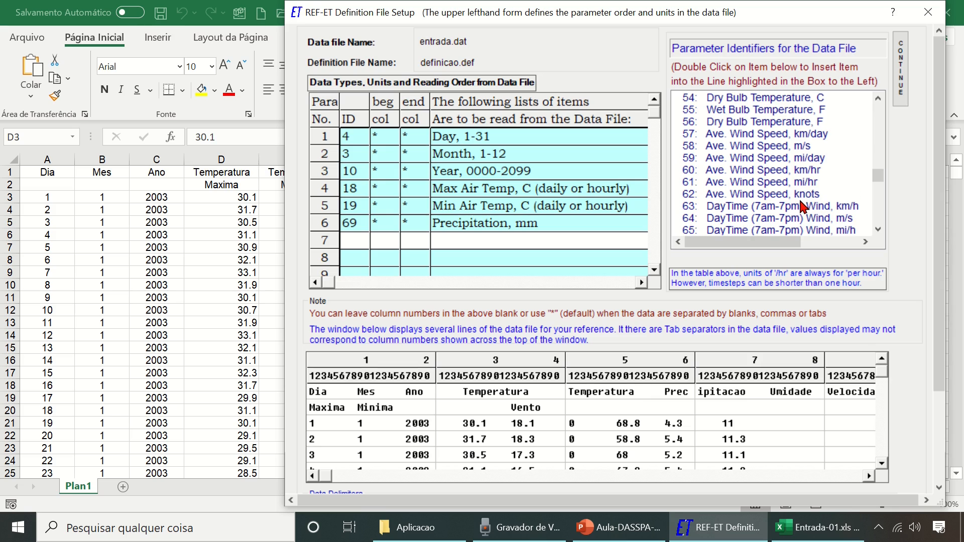
{"action": "scroll", "coordinate": [767, 181], "scroll_direction": "up", "scroll_amount": 4}
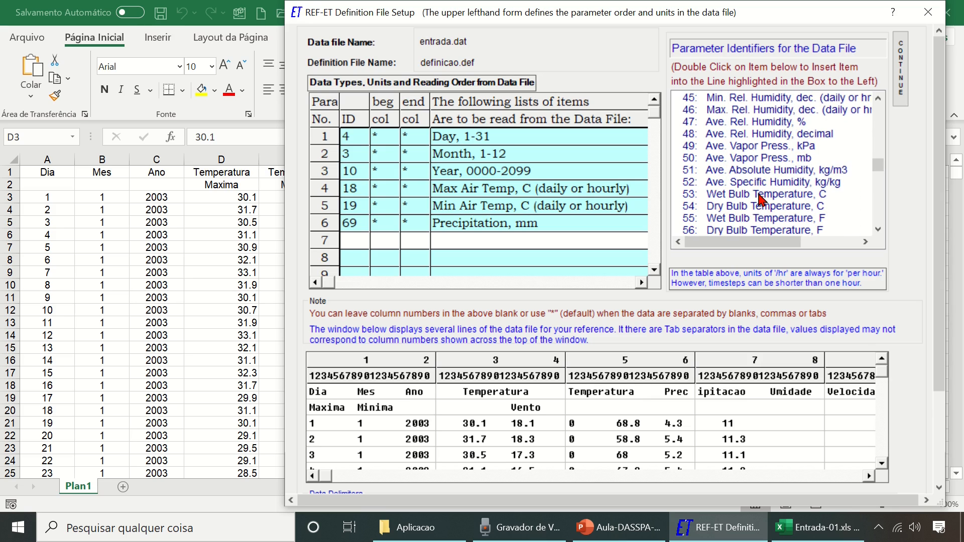
{"action": "scroll", "coordinate": [756, 206], "scroll_direction": "up", "scroll_amount": 1}
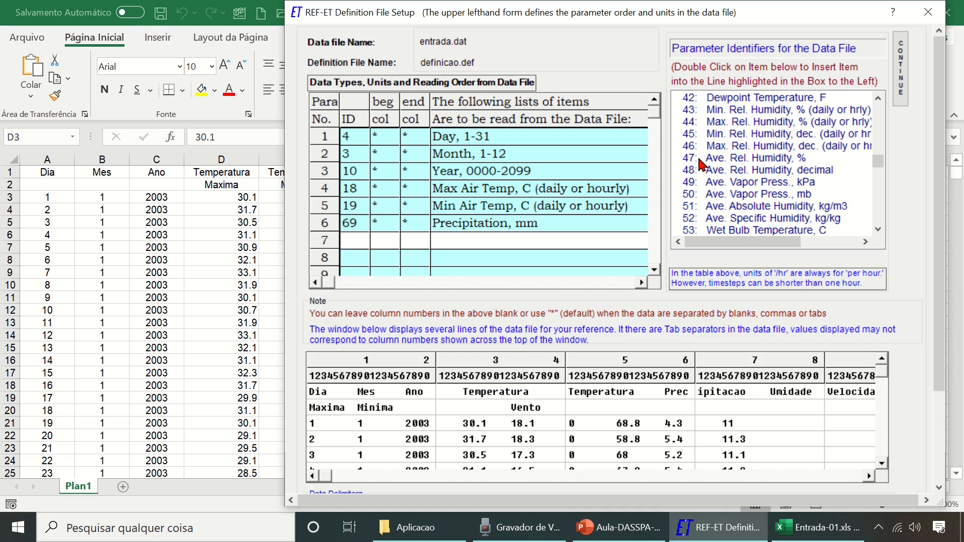
{"action": "double_click", "coordinate": [746, 160]}
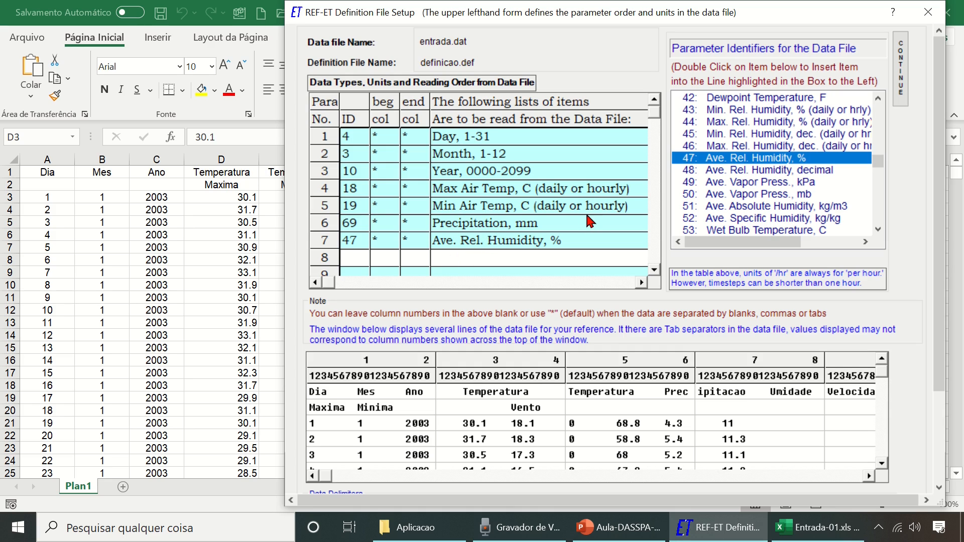
- Check the column after humidity in Entrada-01.xls and add Ave. Wind Speed, m/s as the eighth Ref-ET parameter
{"action": "left_click", "coordinate": [269, 292]}
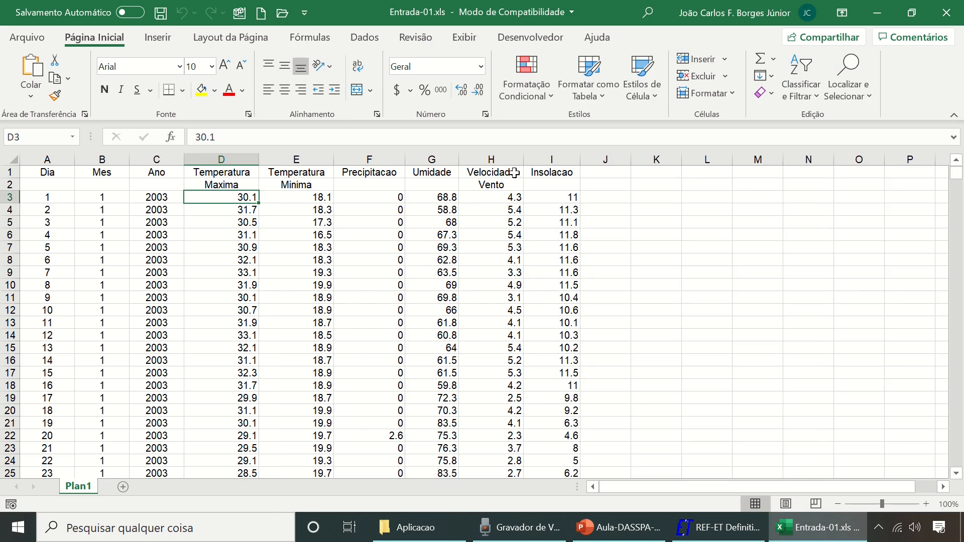
{"action": "left_click", "coordinate": [738, 535]}
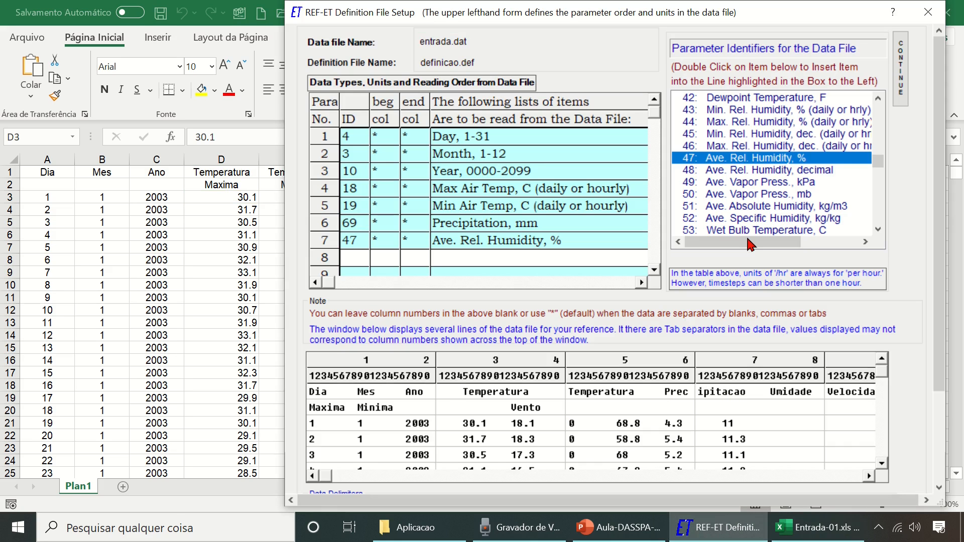
{"action": "scroll", "coordinate": [768, 192], "scroll_direction": "down", "scroll_amount": 2}
{"action": "scroll", "coordinate": [769, 192], "scroll_direction": "down", "scroll_amount": 3}
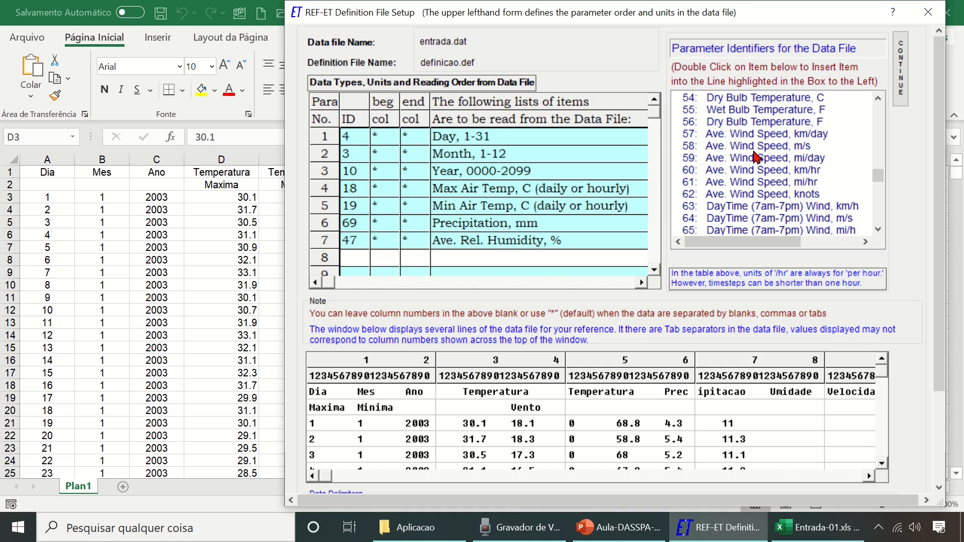
{"action": "double_click", "coordinate": [712, 147]}
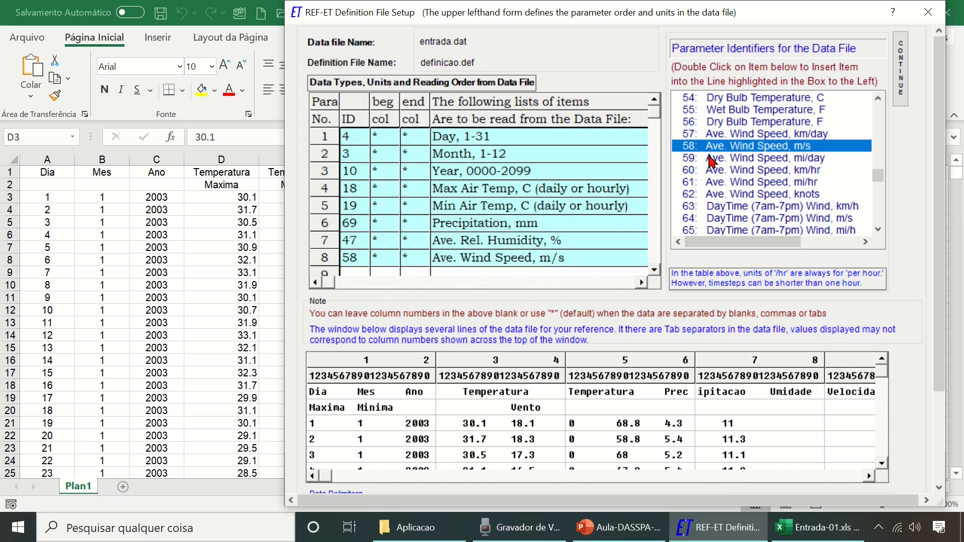
- Check the last column in Entrada-01.xls and add Sunshine Hours, n,(daily) as the ninth Ref-ET parameter
{"action": "scroll", "coordinate": [703, 227], "scroll_direction": "up", "scroll_amount": 3}
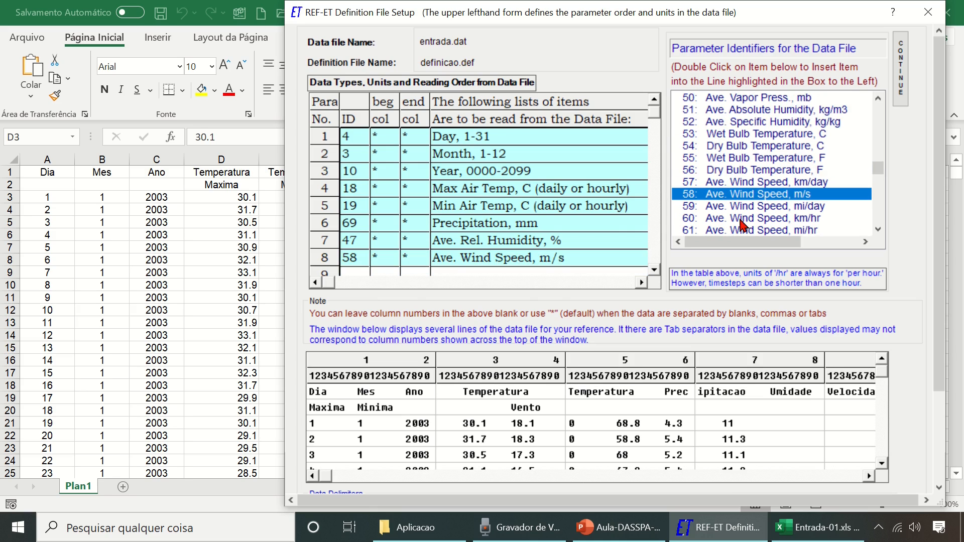
{"action": "scroll", "coordinate": [742, 226], "scroll_direction": "up", "scroll_amount": 2}
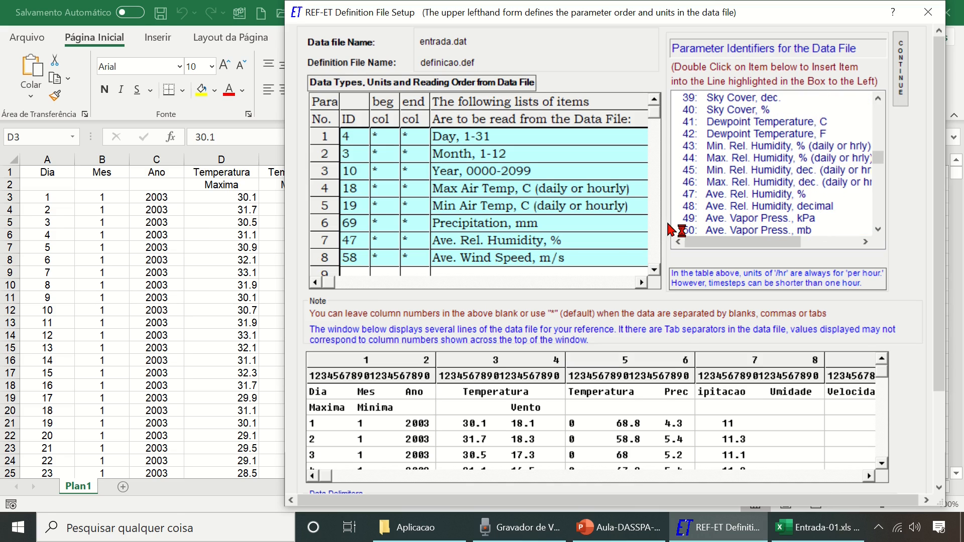
{"action": "left_click", "coordinate": [224, 283]}
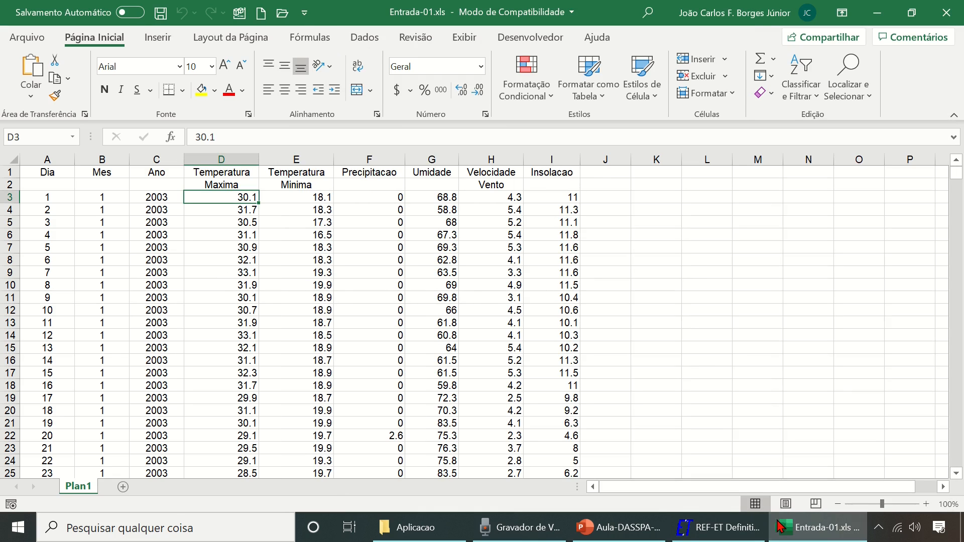
{"action": "left_click", "coordinate": [718, 527]}
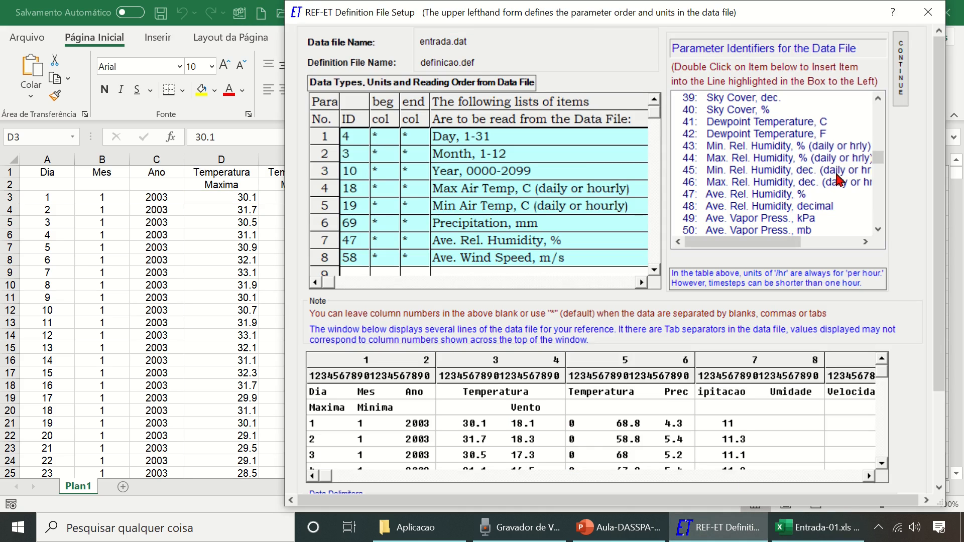
{"action": "scroll", "coordinate": [829, 184], "scroll_direction": "down", "scroll_amount": 2}
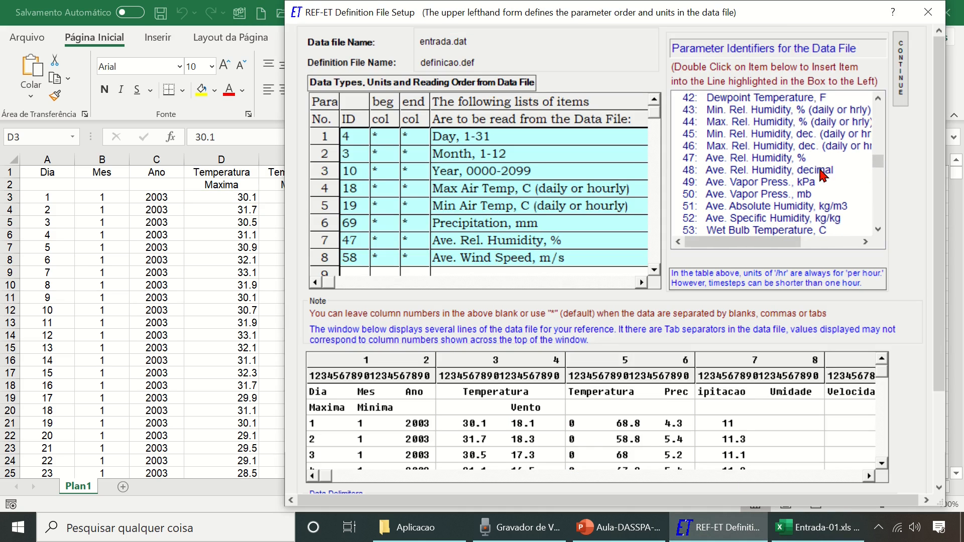
{"action": "scroll", "coordinate": [822, 175], "scroll_direction": "down", "scroll_amount": 4}
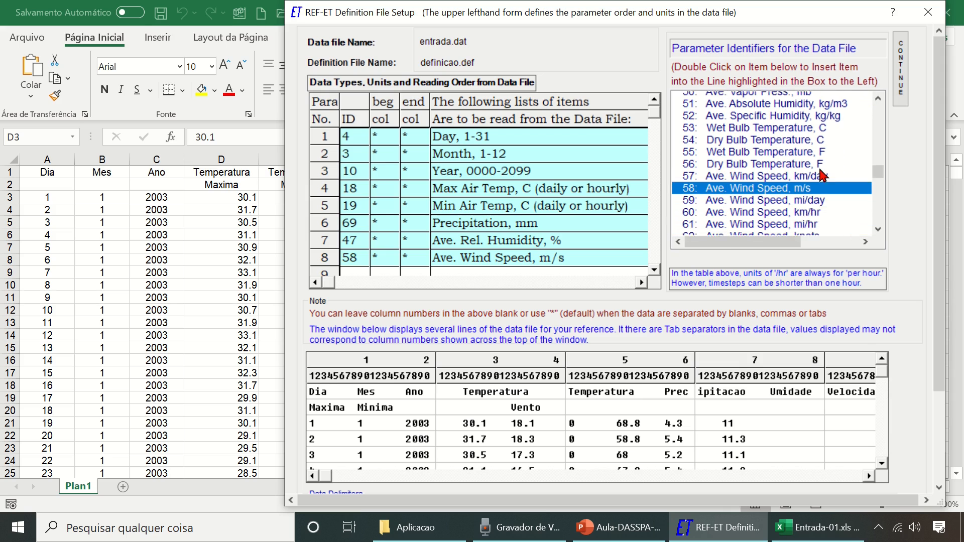
{"action": "scroll", "coordinate": [821, 176], "scroll_direction": "up", "scroll_amount": 8}
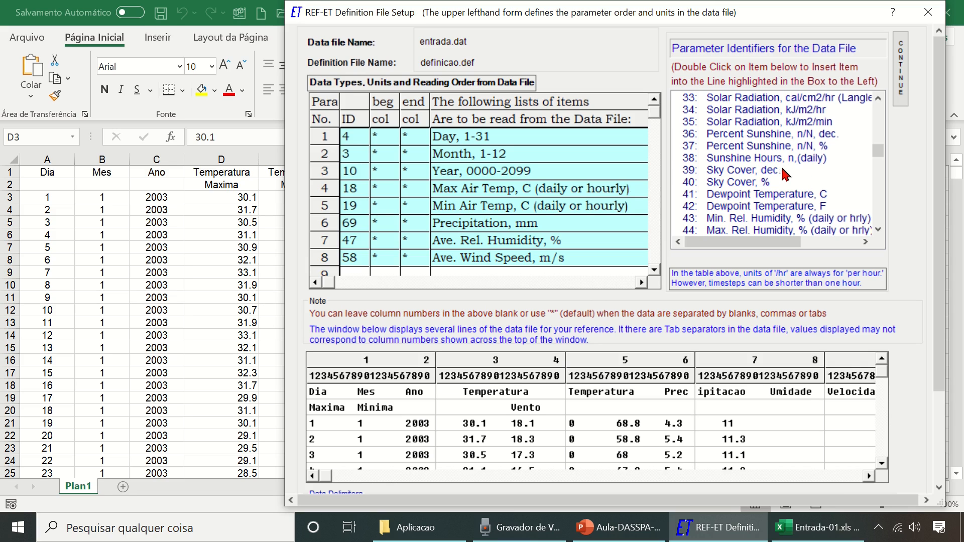
{"action": "double_click", "coordinate": [731, 159]}
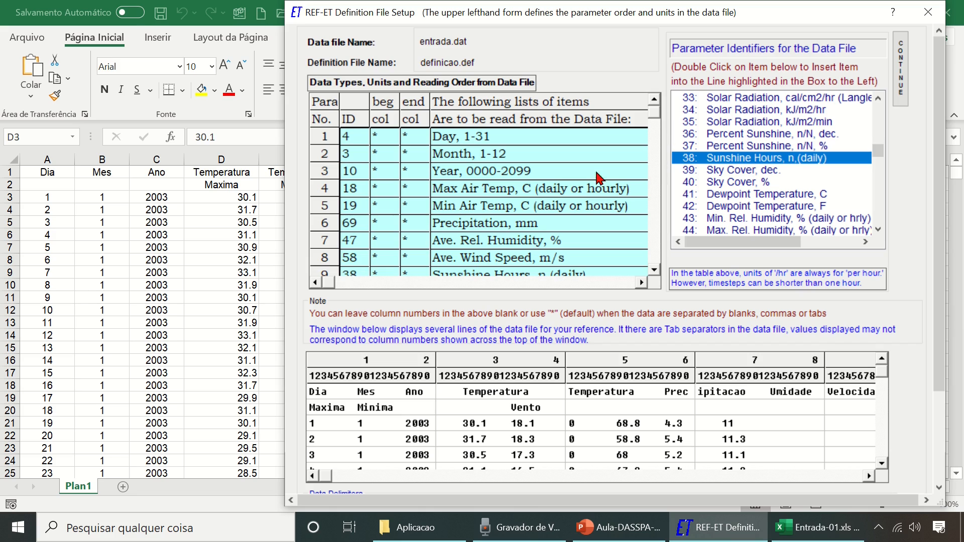
- Review the order of the parameters defined for reading the data file, from Day onward
{"action": "left_click", "coordinate": [492, 139]}
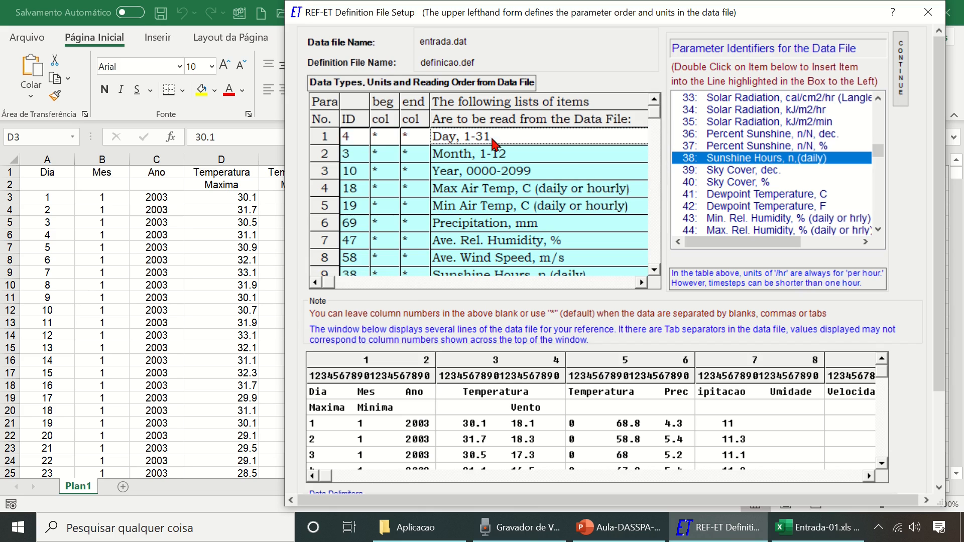
{"action": "left_click", "coordinate": [315, 284]}
{"action": "left_click", "coordinate": [519, 160]}
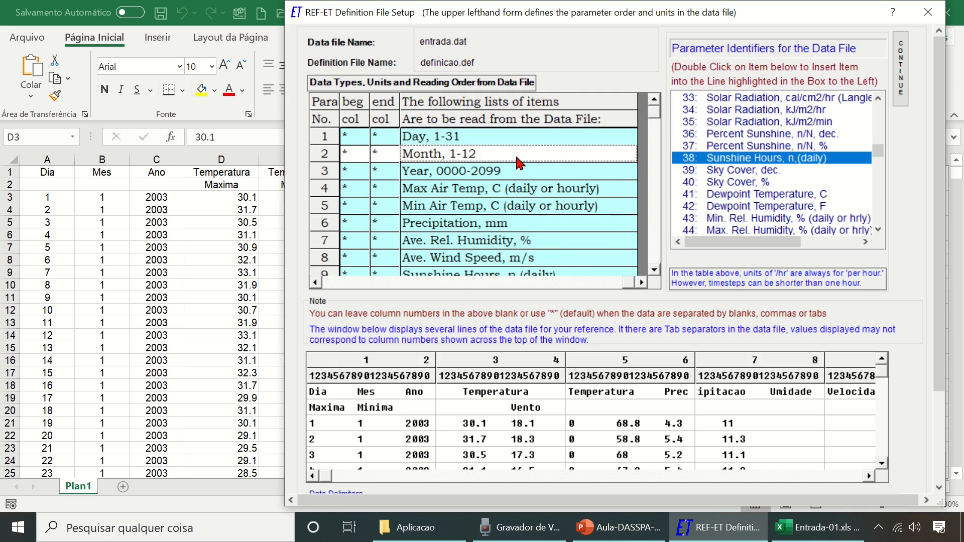
{"action": "key", "text": "Down"}
{"action": "key", "text": "Down"}
{"action": "key", "text": "Down"}
{"action": "key", "text": "Down"}
{"action": "key", "text": "Down"}
{"action": "key", "text": "Down"}
{"action": "key", "text": "Down"}
{"action": "key", "text": "Down"}
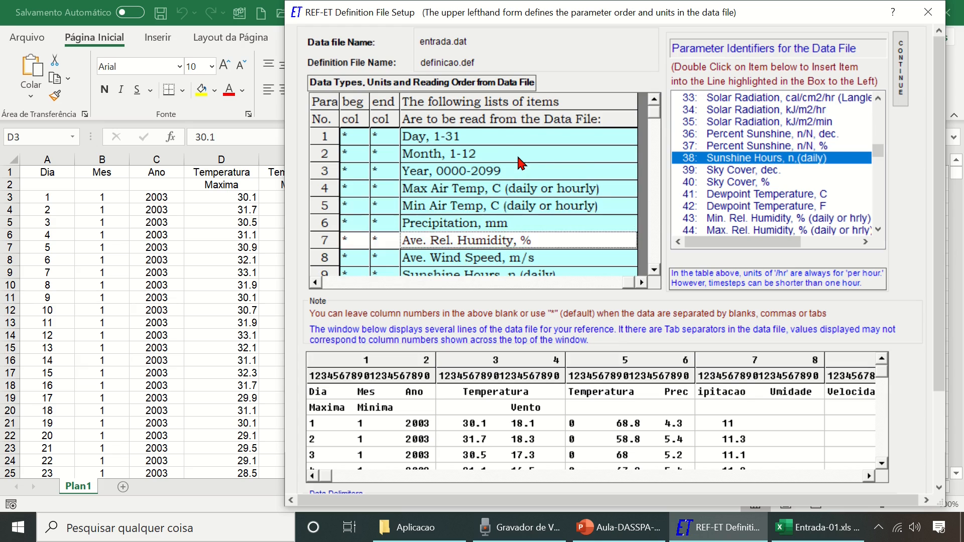
{"action": "key", "text": "Up"}
{"action": "key", "text": "Up"}
{"action": "key", "text": "Up"}
{"action": "key", "text": "Up"}
{"action": "key", "text": "Up"}
{"action": "key", "text": "Up"}
{"action": "key", "text": "Up"}
{"action": "key", "text": "Up"}
{"action": "key", "text": "Up"}
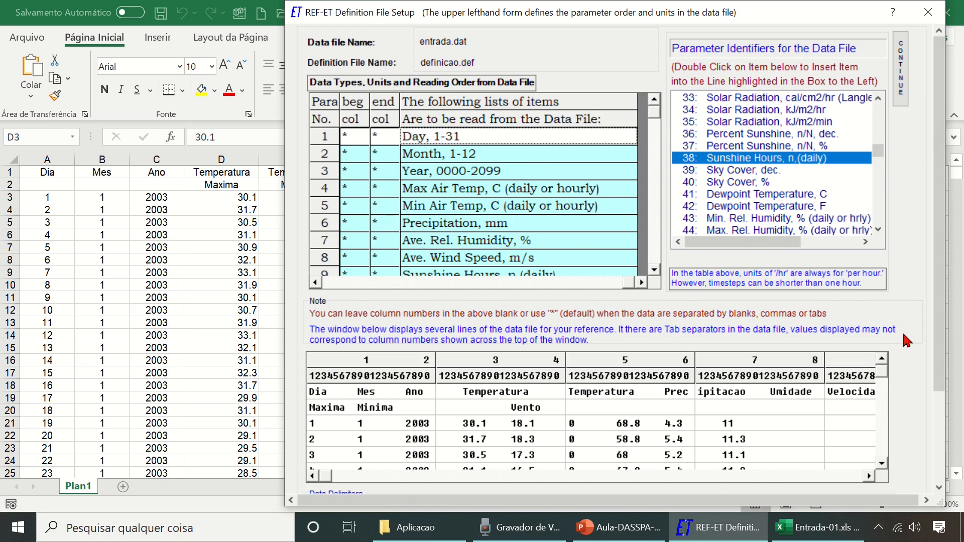
- Accept the parameter definitions with the default delimiters, and set the anemometer height to 10 m and the temperature/RH height to 2 m
{"action": "scroll", "coordinate": [905, 339], "scroll_direction": "down", "scroll_amount": 2}
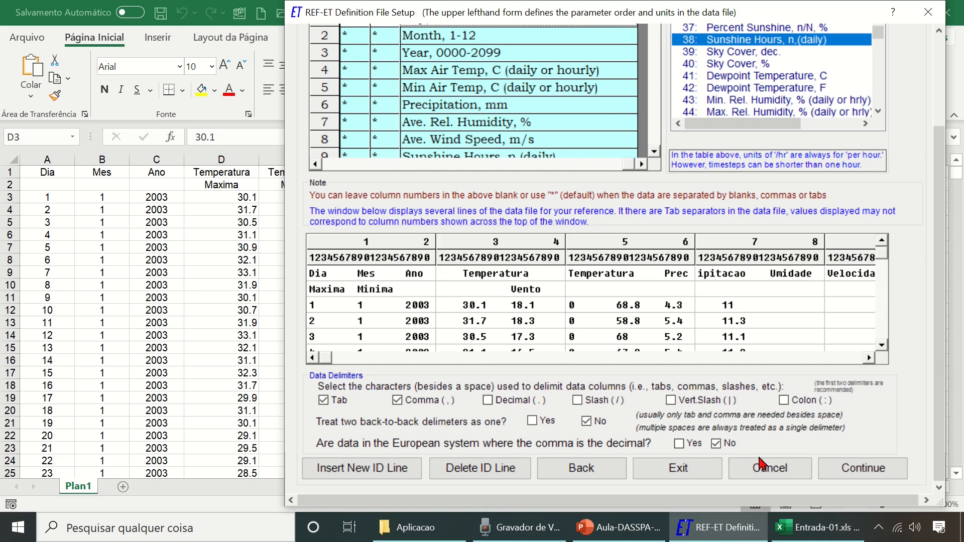
{"action": "left_click", "coordinate": [870, 476]}
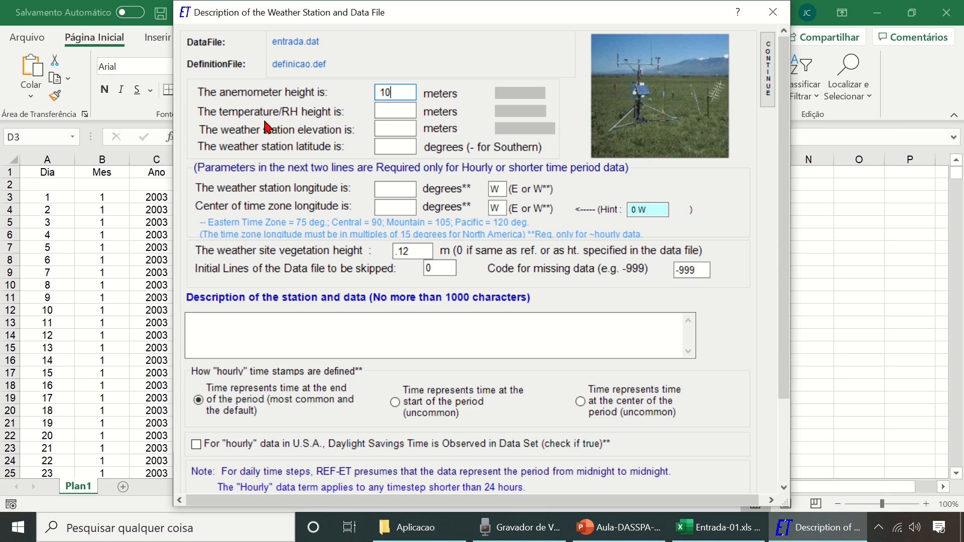
{"action": "left_click", "coordinate": [393, 111]}
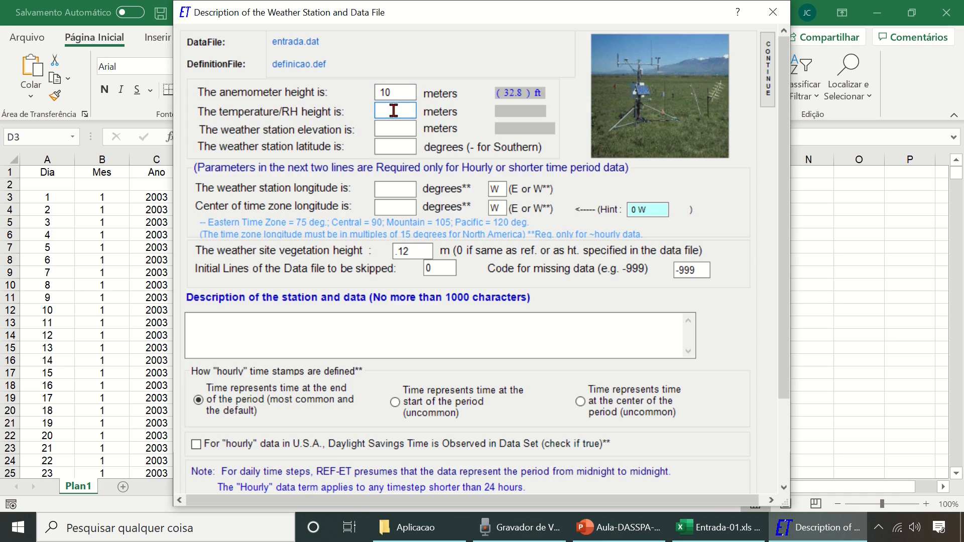
{"action": "type", "text": "2"}
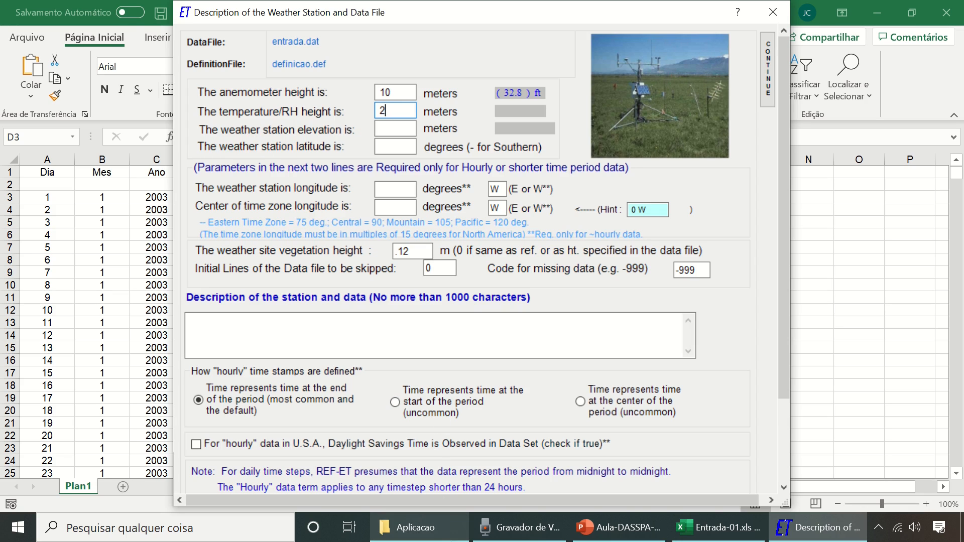
- Open Aula-DASSPA-33-Dados estação.docx from the Aplicacao folder to read the altitude, and set the weather station elevation in Ref-ET to 835 meters
{"action": "left_click", "coordinate": [444, 537]}
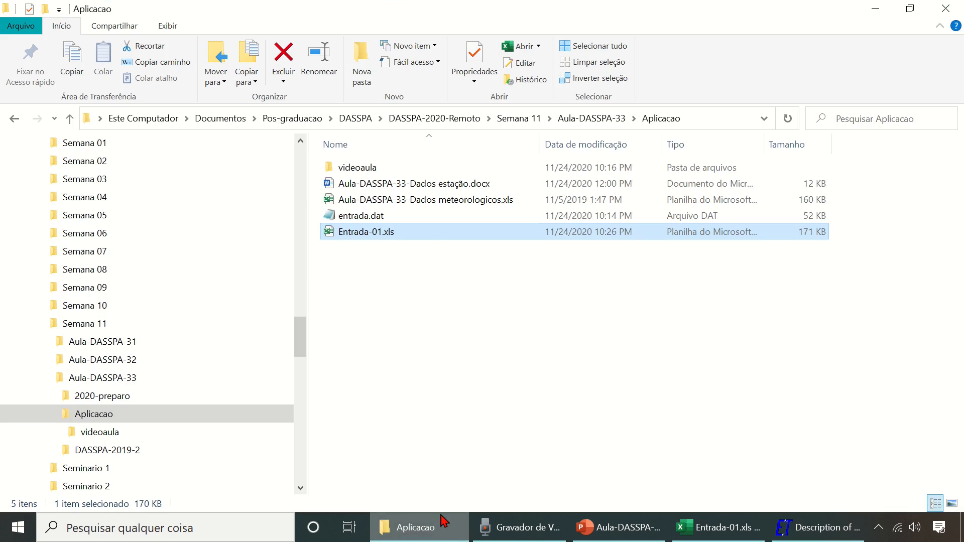
{"action": "double_click", "coordinate": [407, 185]}
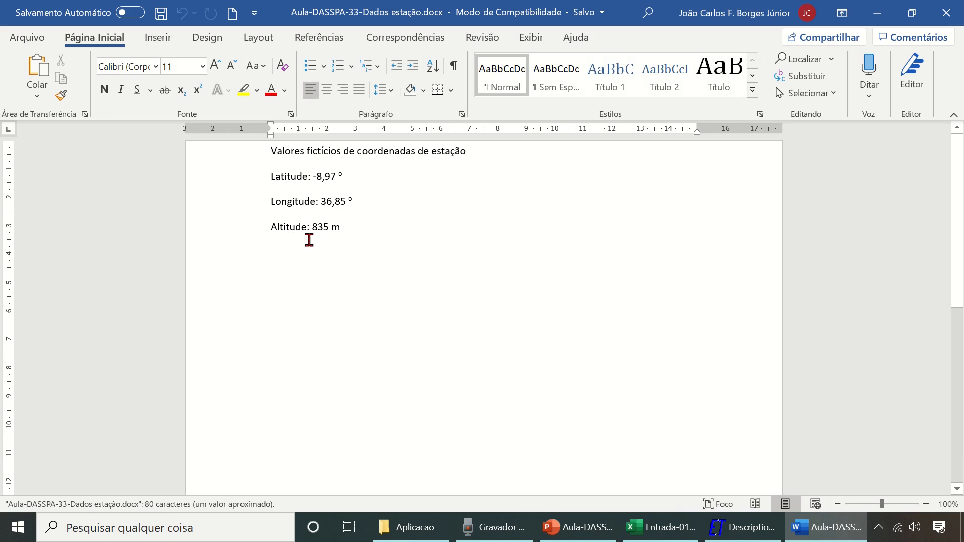
{"action": "scroll", "coordinate": [914, 500], "scroll_direction": "up", "scroll_amount": 5}
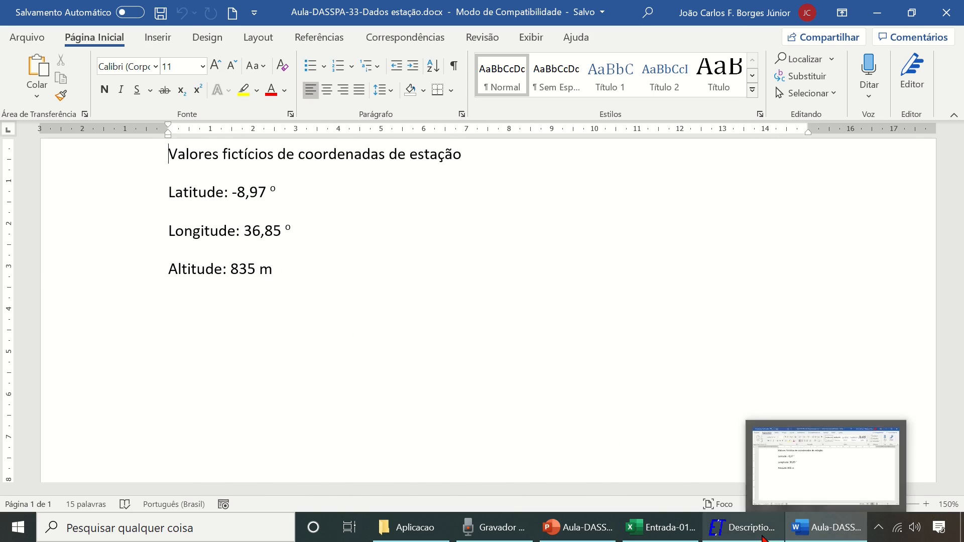
{"action": "left_click", "coordinate": [742, 527]}
{"action": "left_click", "coordinate": [396, 130]}
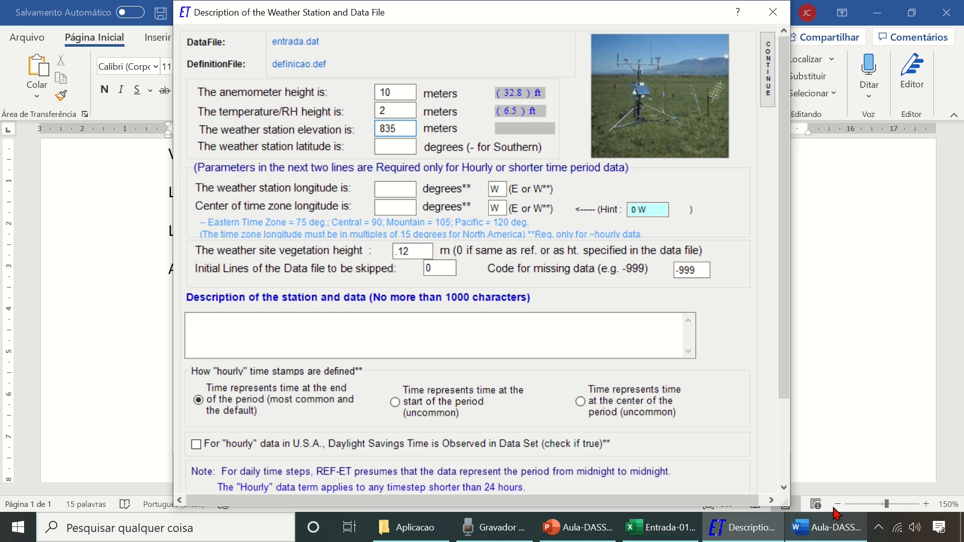
{"action": "left_click", "coordinate": [852, 437]}
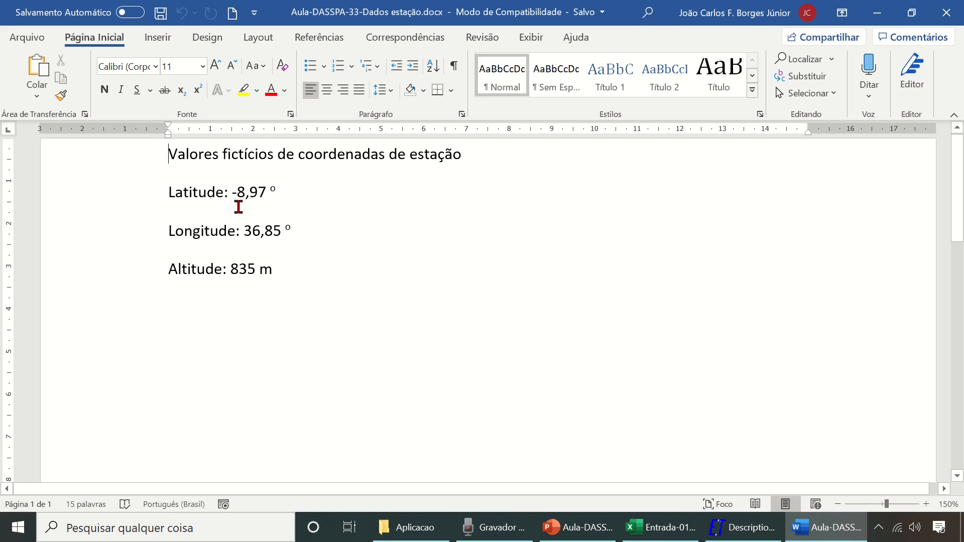
{"action": "left_click", "coordinate": [745, 532]}
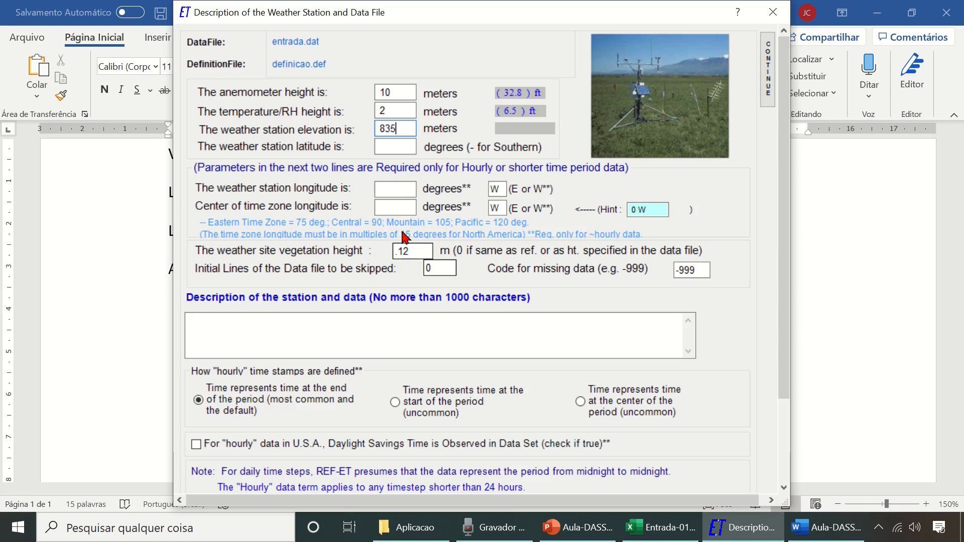
{"action": "left_click", "coordinate": [409, 191]}
{"action": "type", "text": "8.97"}
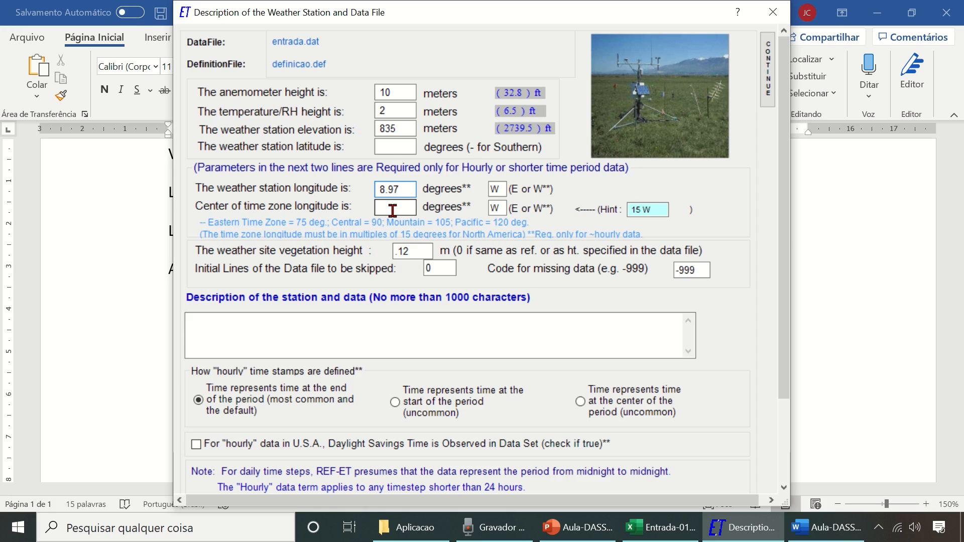
{"action": "left_click", "coordinate": [408, 146]}
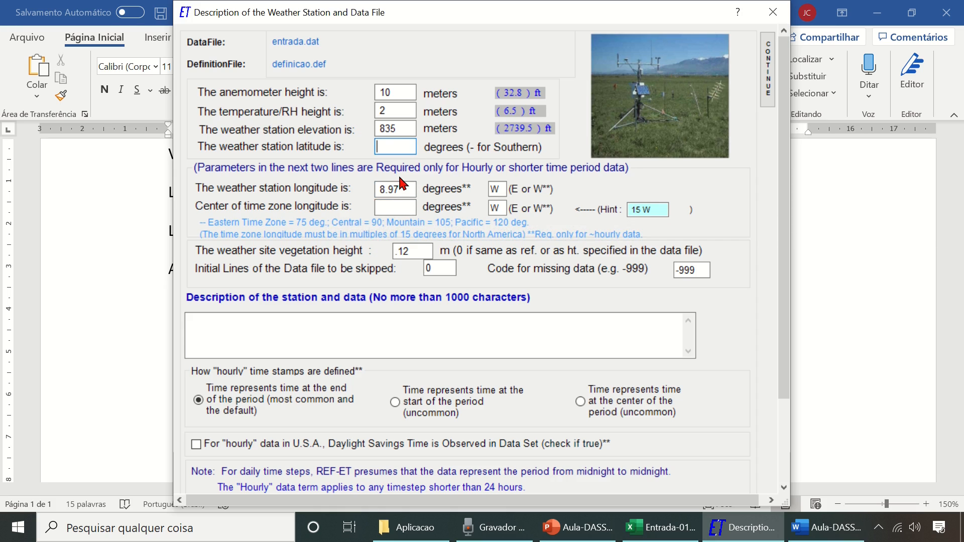
{"action": "left_click_drag", "start_coordinate": [401, 189], "coordinate": [311, 188]}
{"action": "key", "text": "BackSpace"}
- Enter 8.97 degrees as the weather station latitude in Ref-ET, checking the figure in the Word station document
{"action": "left_click", "coordinate": [403, 144]}
{"action": "type", "text": "8"}
{"action": "left_click", "coordinate": [110, 261]}
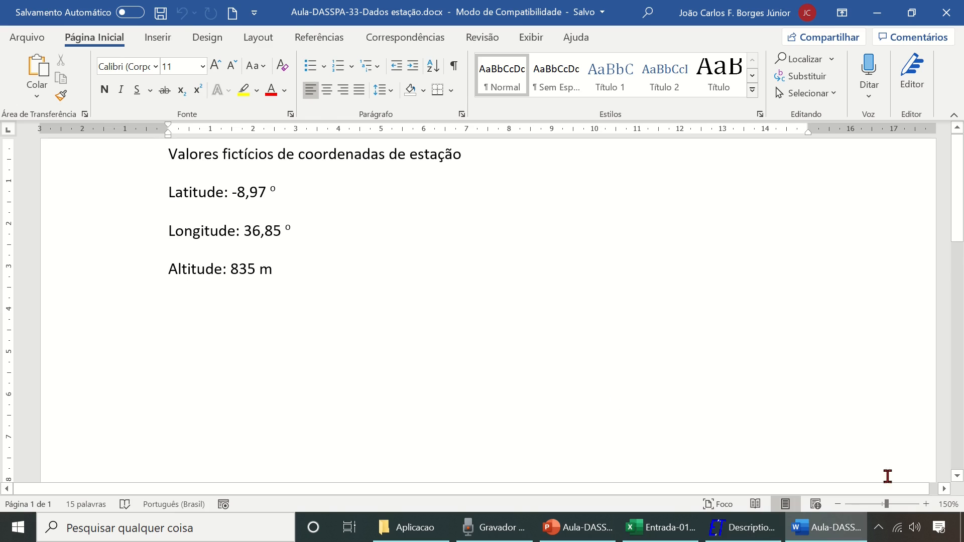
{"action": "left_click", "coordinate": [758, 538]}
{"action": "type", "text": ".97"}
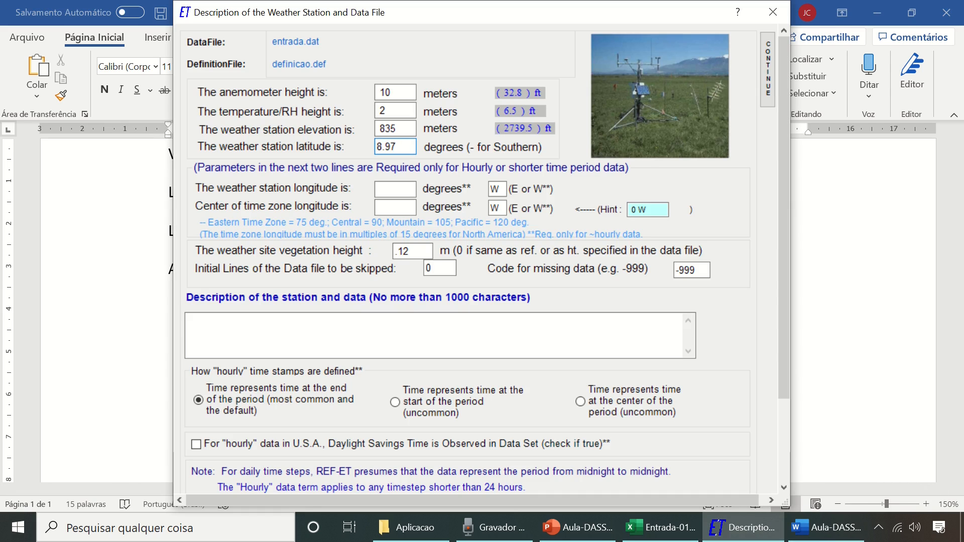
- Check the longitude in the Word station document and set the weather station longitude in Ref-ET to 36.85 degrees
{"action": "left_click", "coordinate": [401, 188]}
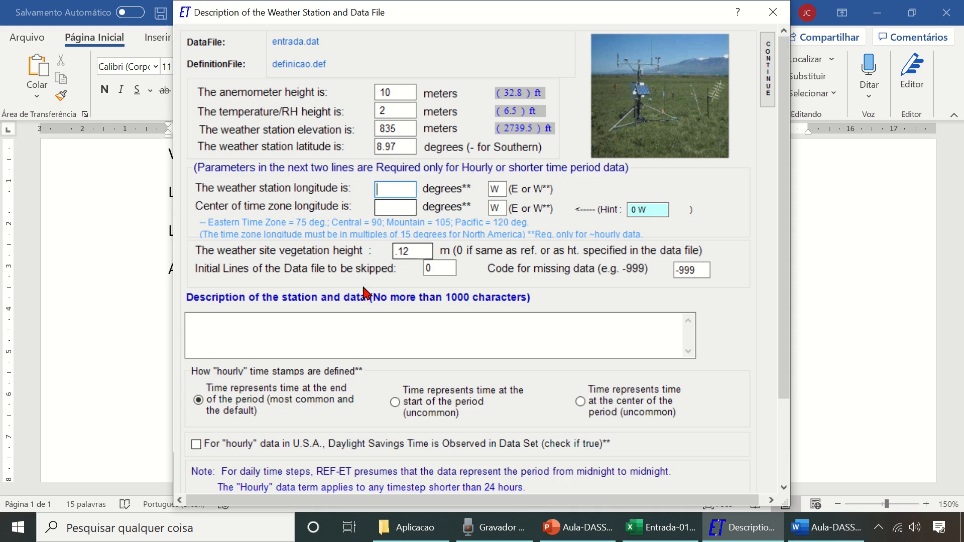
{"action": "left_click", "coordinate": [80, 293]}
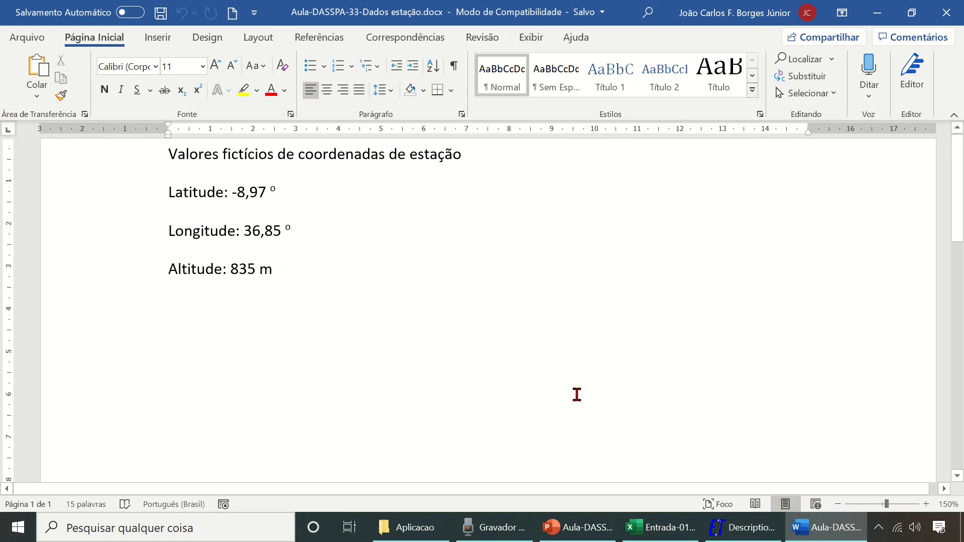
{"action": "left_click", "coordinate": [742, 527]}
{"action": "type", "text": "36.85"}
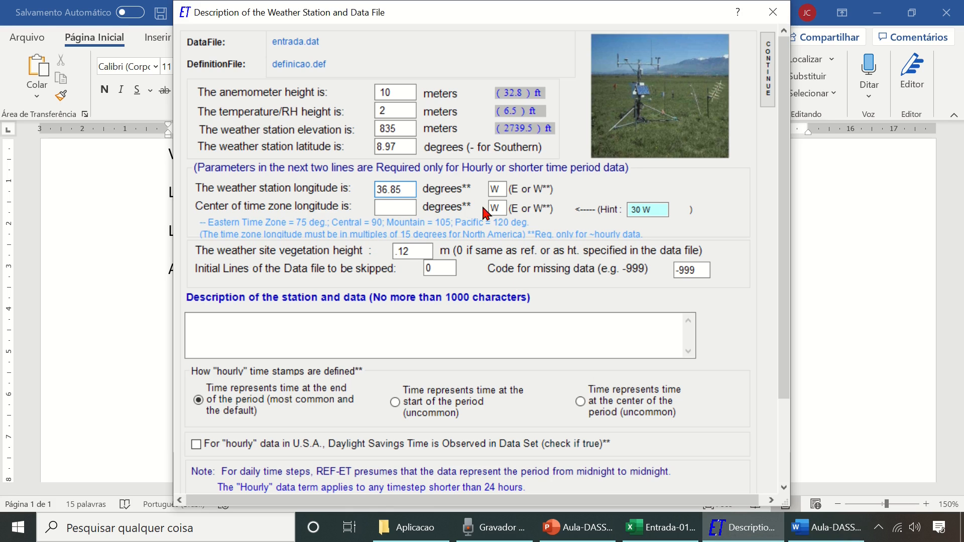
- Make the station latitude negative, -8.97 degrees, for the Southern Hemisphere and set the center of time zone longitude to 30 degrees
{"action": "left_click", "coordinate": [409, 208]}
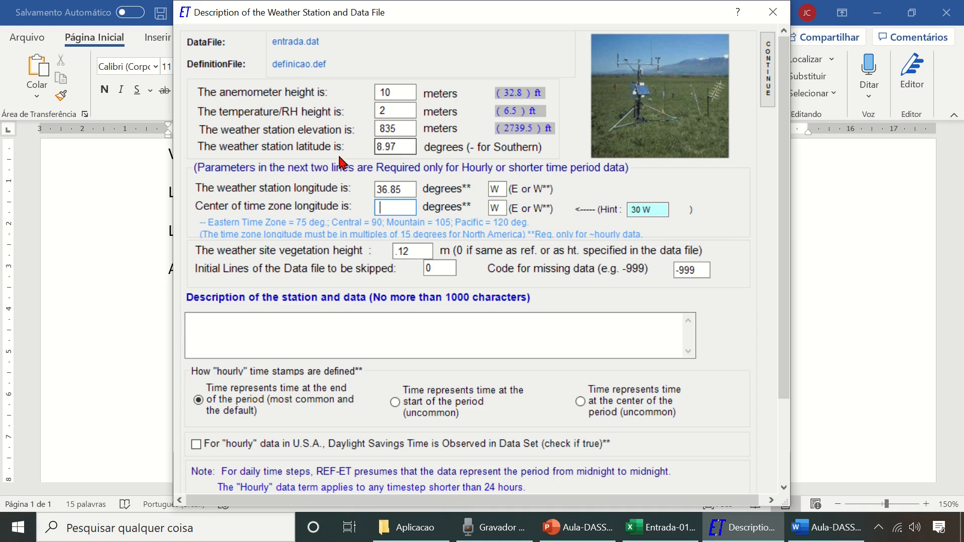
{"action": "left_click_drag", "start_coordinate": [373, 150], "coordinate": [380, 148]}
{"action": "type", "text": "-"}
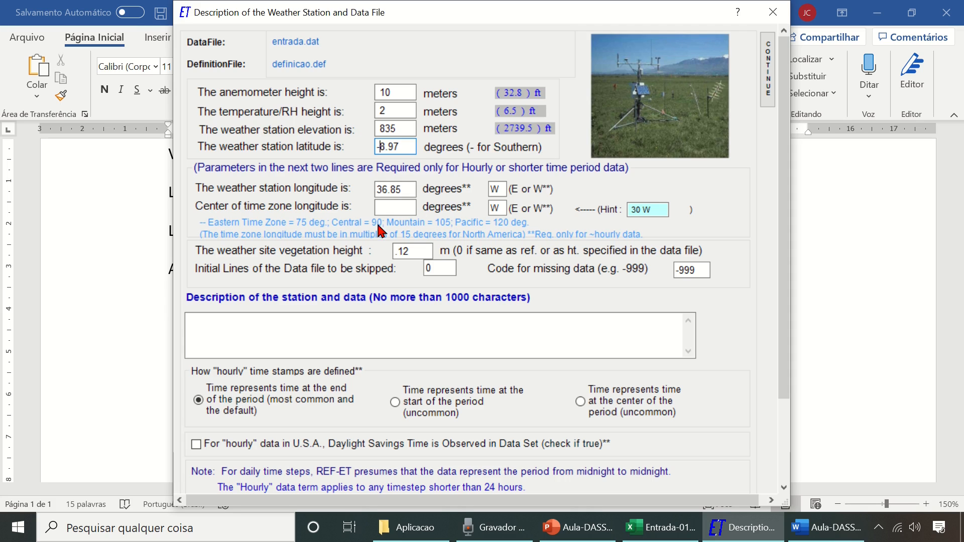
{"action": "left_click", "coordinate": [384, 208]}
{"action": "type", "text": "30"}
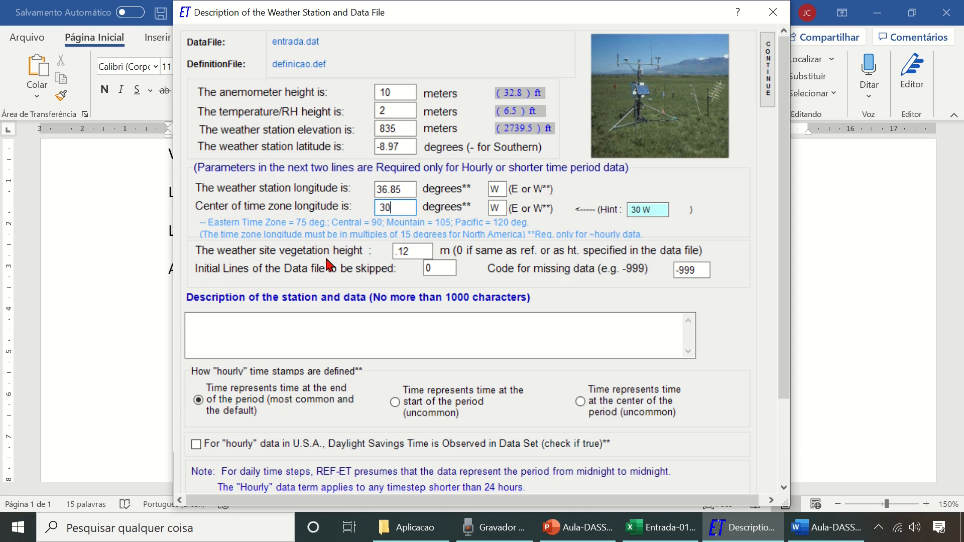
- Set the initial data file lines to be skipped to 2 and describe the station and data as "Videoaula REF-ET"
{"action": "left_click", "coordinate": [443, 269]}
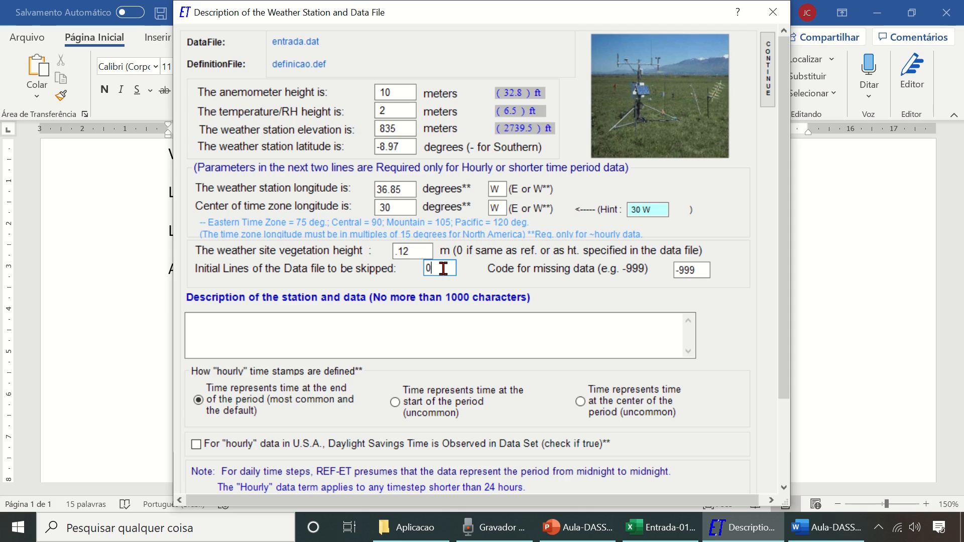
{"action": "type", "text": "2"}
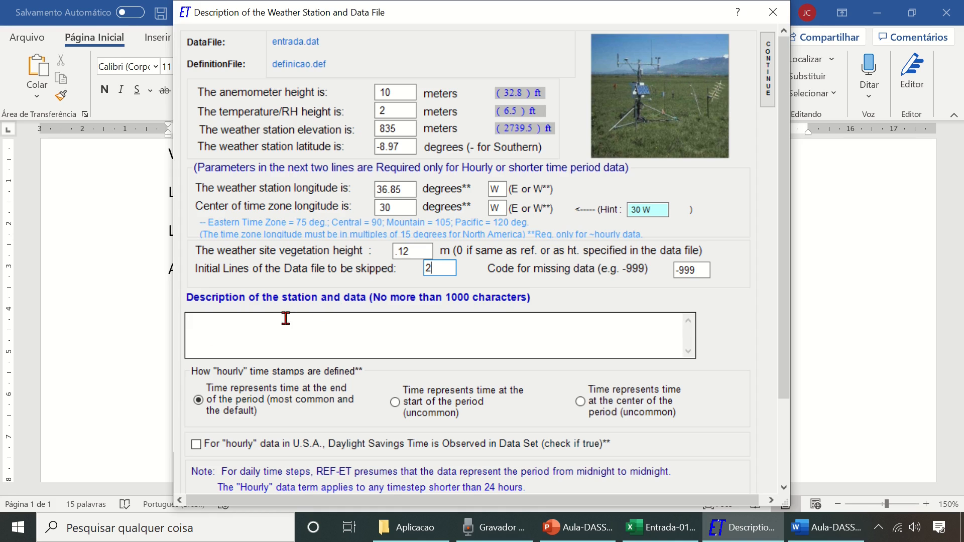
{"action": "left_click", "coordinate": [358, 328]}
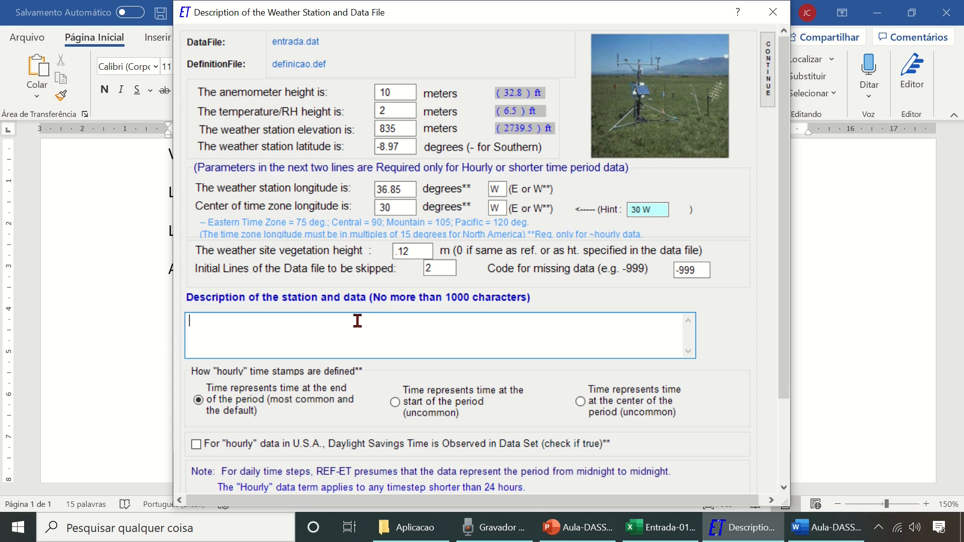
{"action": "type", "text": "Videoaula REF-ET"}
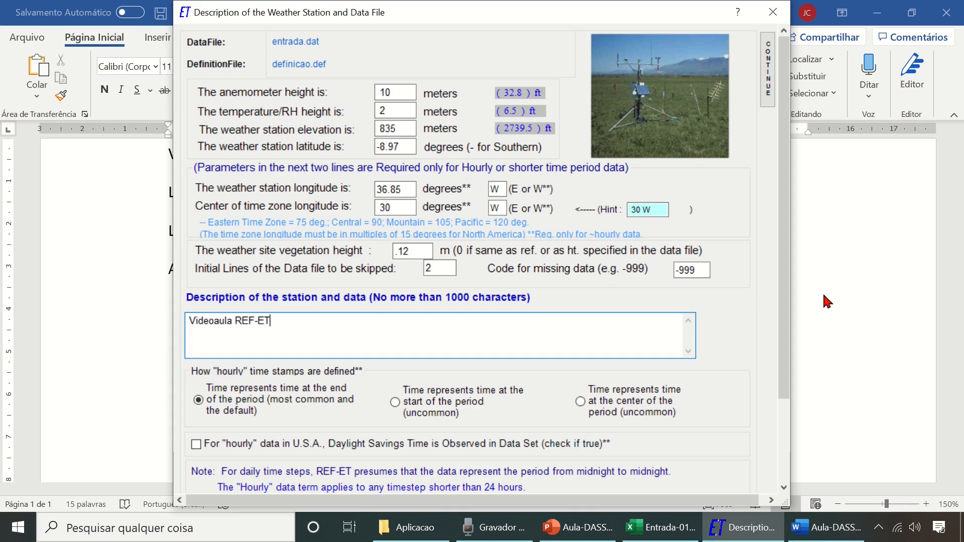
- Keep the default day/night wind ratio of 2 and green fetch of 1000 m, and continue to the output and equation settings
{"action": "left_click_drag", "start_coordinate": [786, 315], "coordinate": [779, 345]}
{"action": "scroll", "coordinate": [772, 394], "scroll_direction": "down", "scroll_amount": 1}
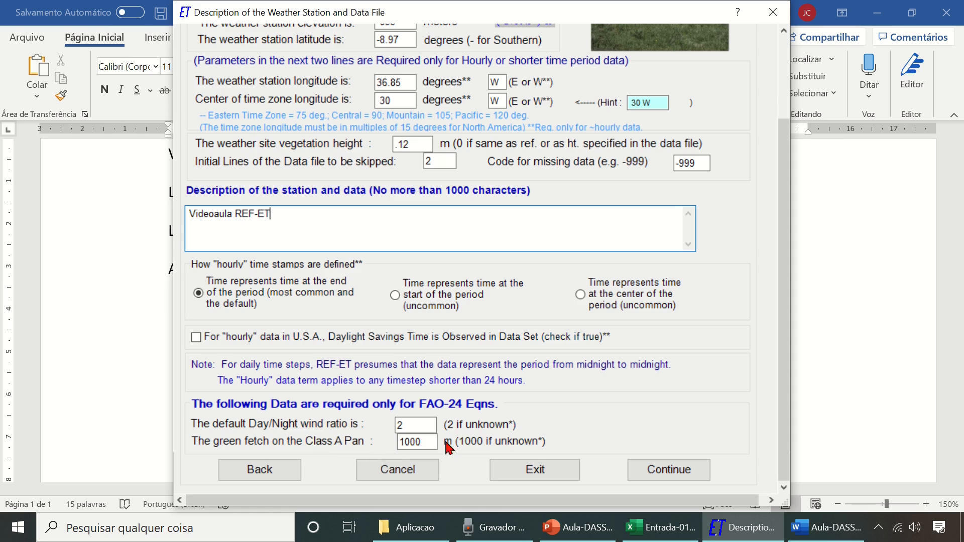
{"action": "left_click", "coordinate": [426, 445]}
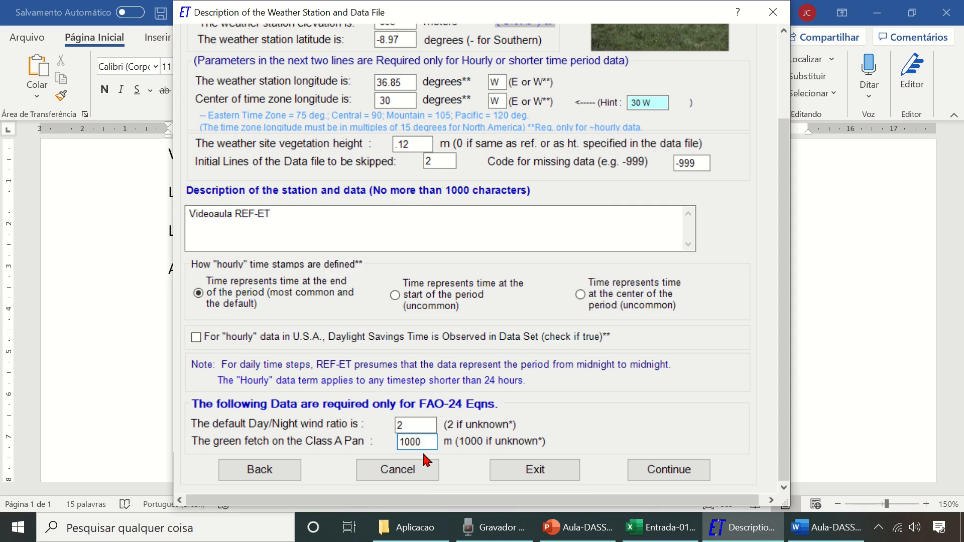
{"action": "left_click", "coordinate": [648, 469]}
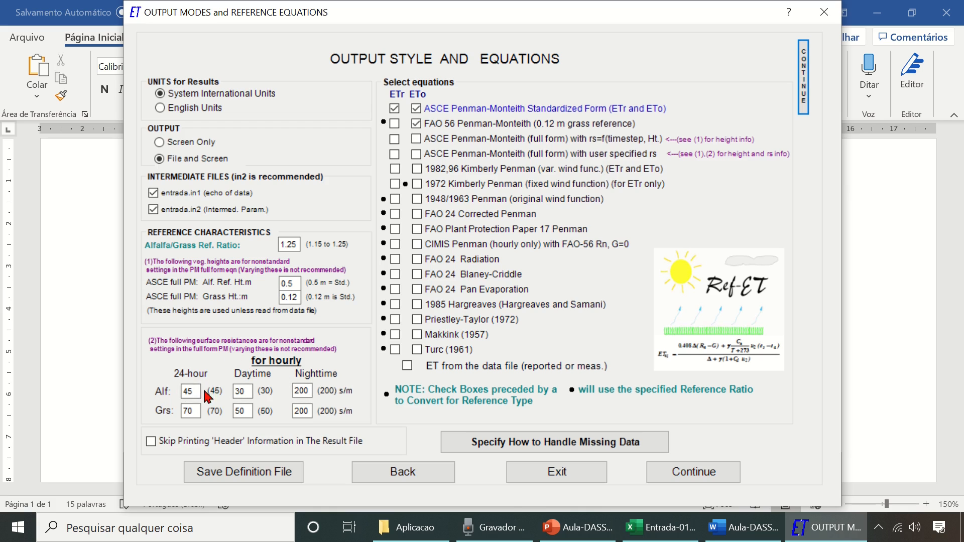
- Deselect ETr and ETo for ASCE Penman-Monteith Standardized Form, and select ETo for 1985 Hargreaves and Turc (1961)
{"action": "left_click", "coordinate": [395, 108]}
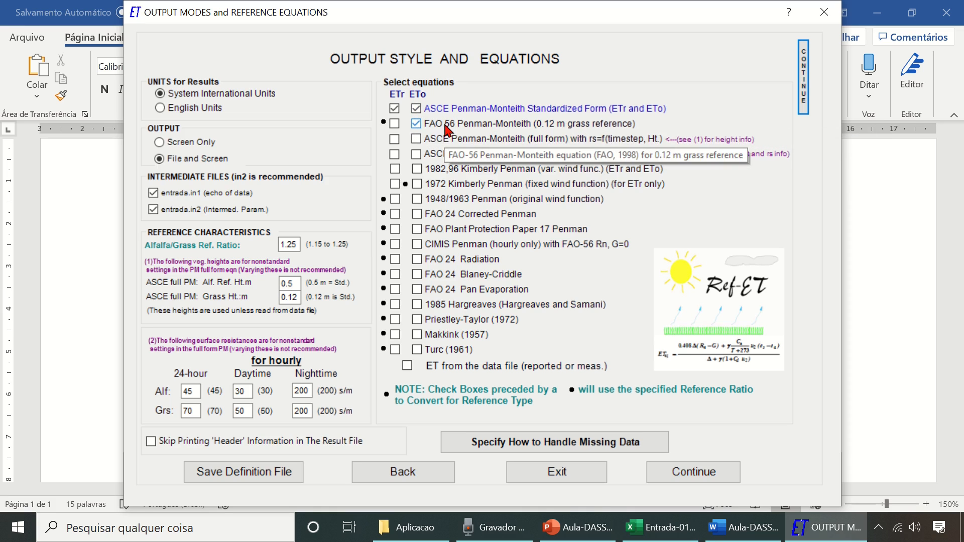
{"action": "left_click", "coordinate": [395, 111]}
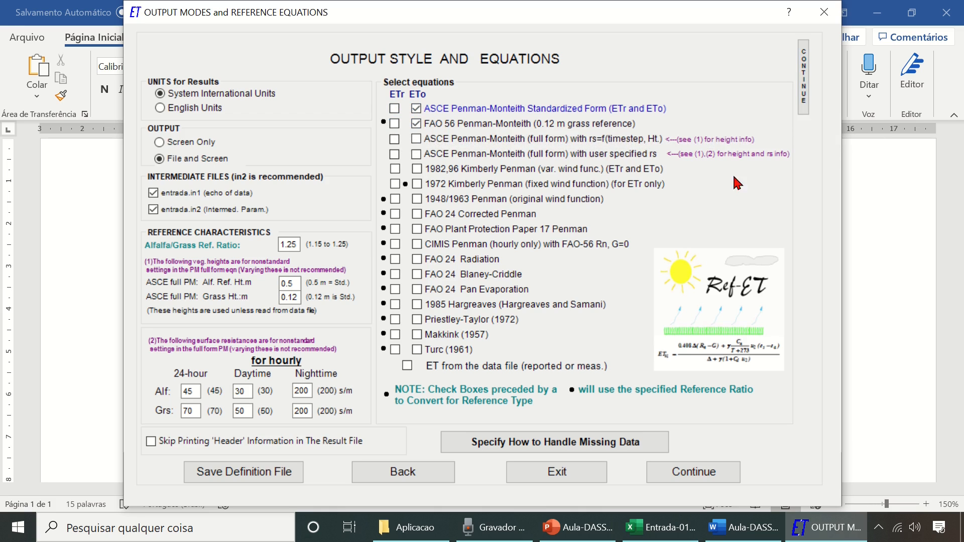
{"action": "left_click", "coordinate": [415, 110]}
{"action": "left_click", "coordinate": [418, 351]}
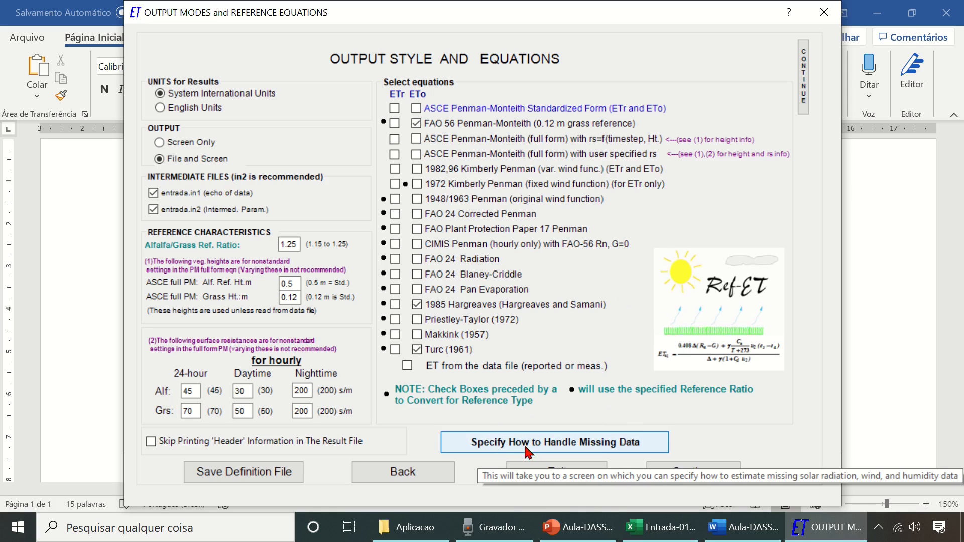
- Keep the previous day or time step option for missing solar radiation, wind speed and humidity data, and proceed with the run
{"action": "left_click", "coordinate": [550, 445]}
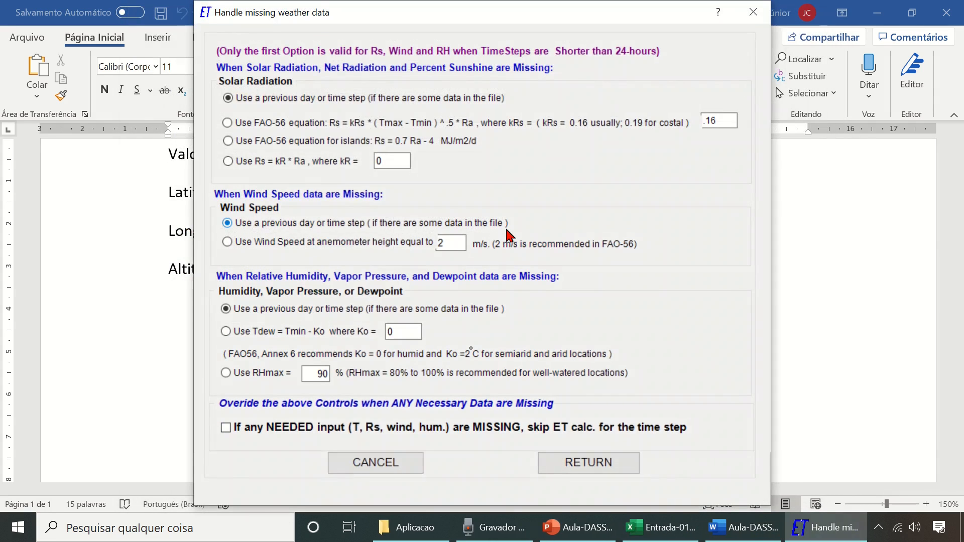
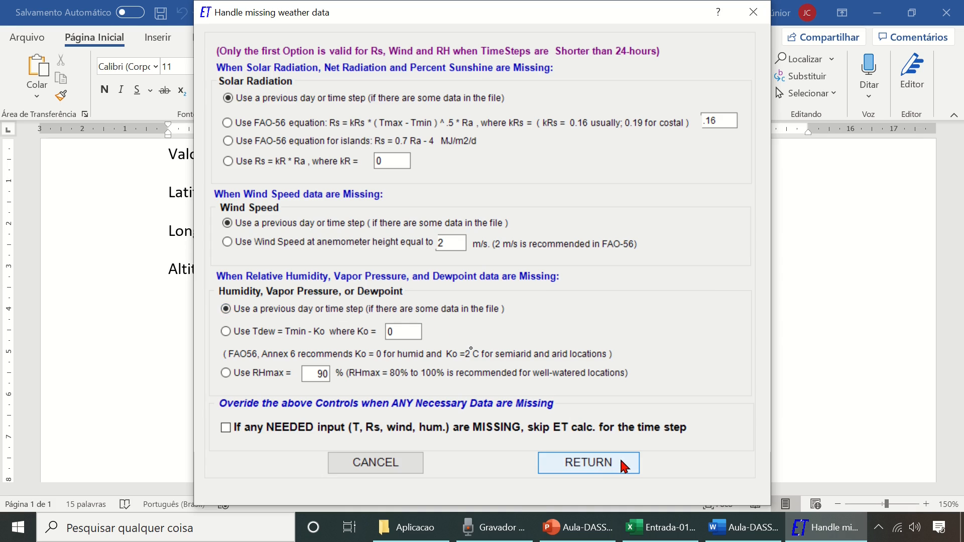
{"action": "left_click", "coordinate": [597, 470]}
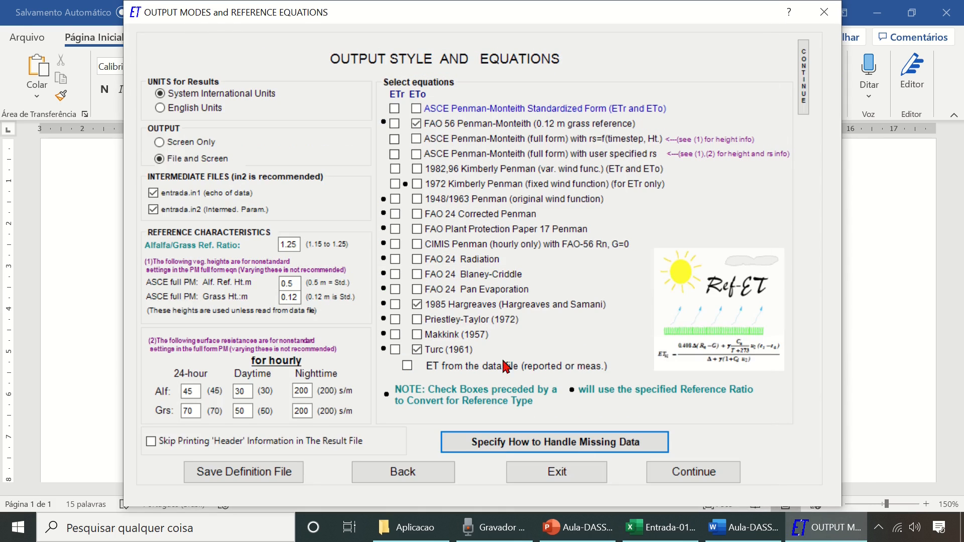
{"action": "left_click", "coordinate": [707, 473]}
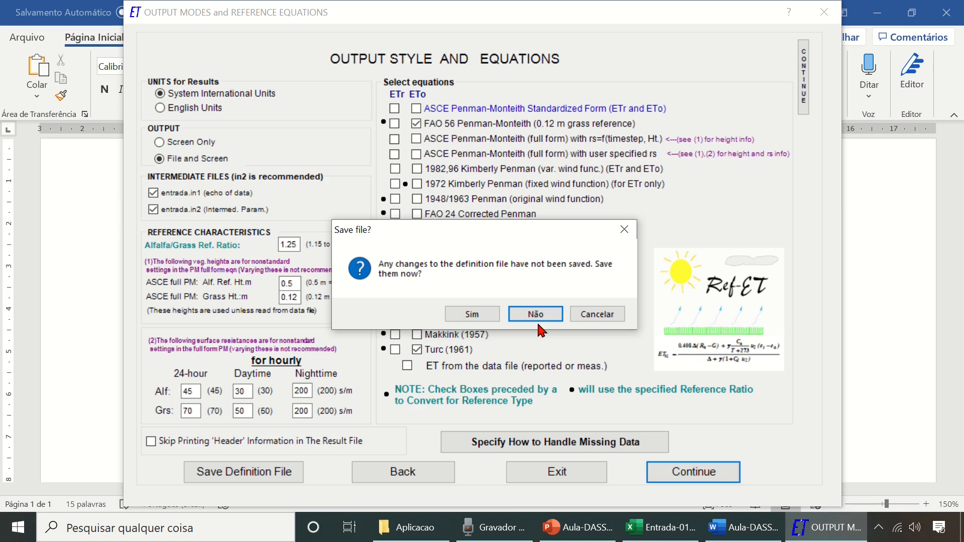
- Save the definition file changes as definicao.def in the Aplicacao folder
{"action": "left_click", "coordinate": [471, 315]}
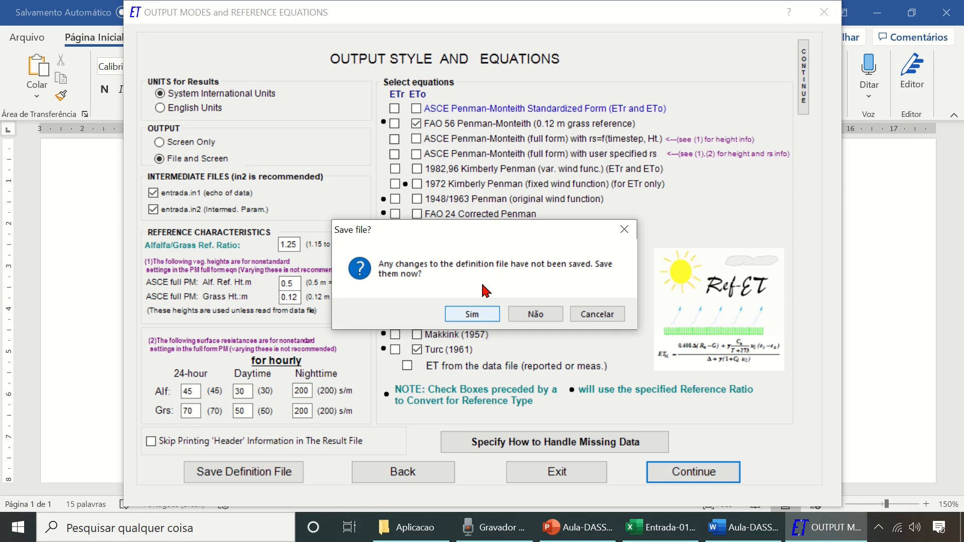
{"action": "left_click", "coordinate": [472, 313]}
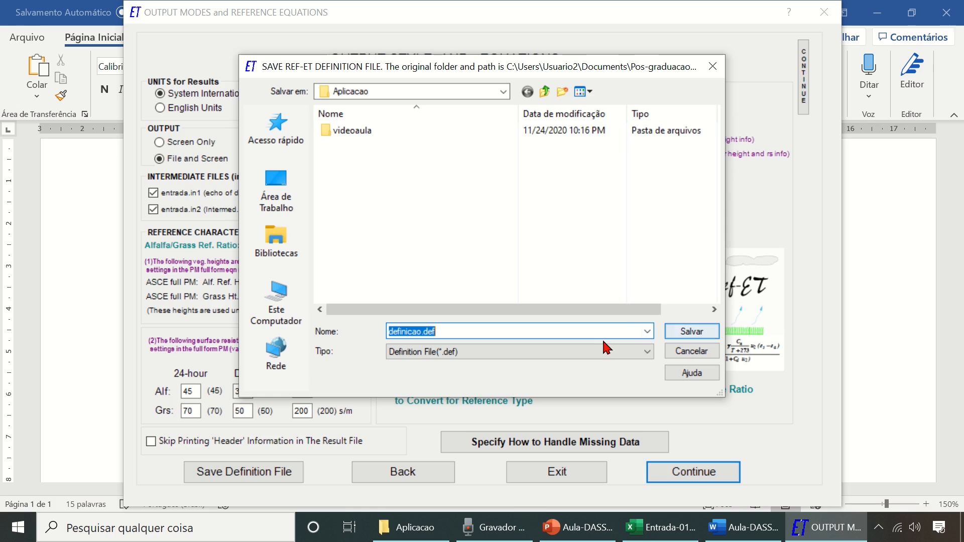
{"action": "left_click", "coordinate": [675, 333]}
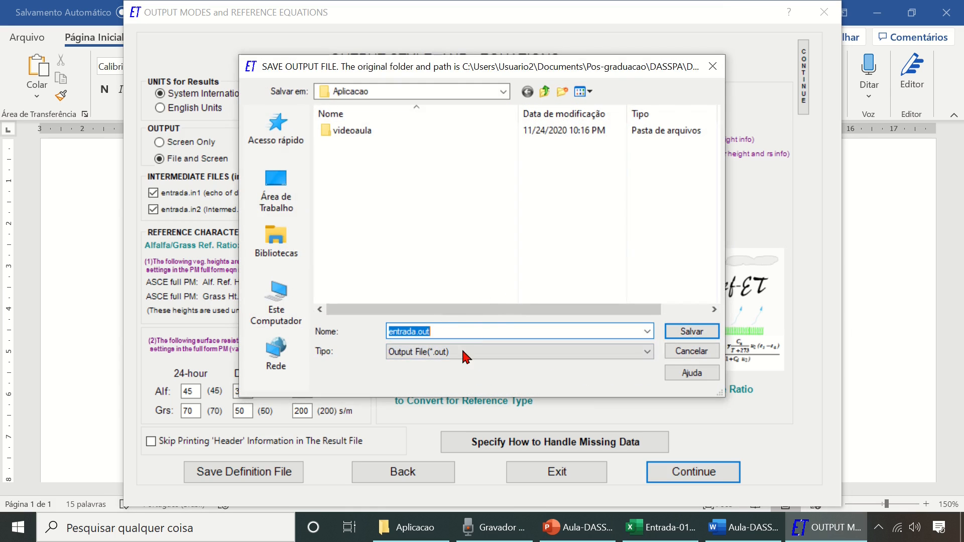
- Save the output file as saida.out in the Aplicacao folder
{"action": "left_click", "coordinate": [452, 332]}
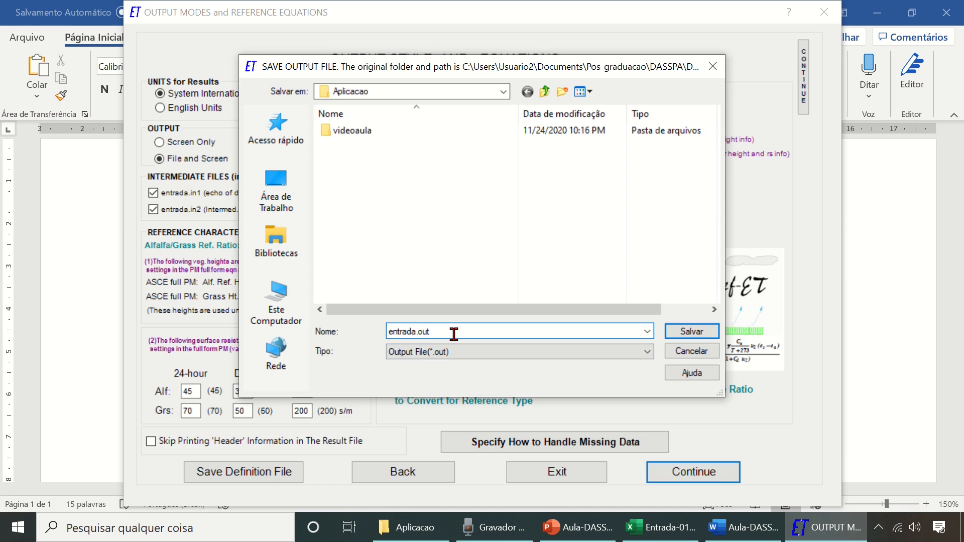
{"action": "left_click", "coordinate": [418, 331]}
{"action": "key", "text": "shift+Left"}
{"action": "key", "text": "shift+Left"}
{"action": "key", "text": "shift+Left"}
{"action": "key", "text": "shift+Left"}
{"action": "key", "text": "shift+Left"}
{"action": "key", "text": "shift+Left"}
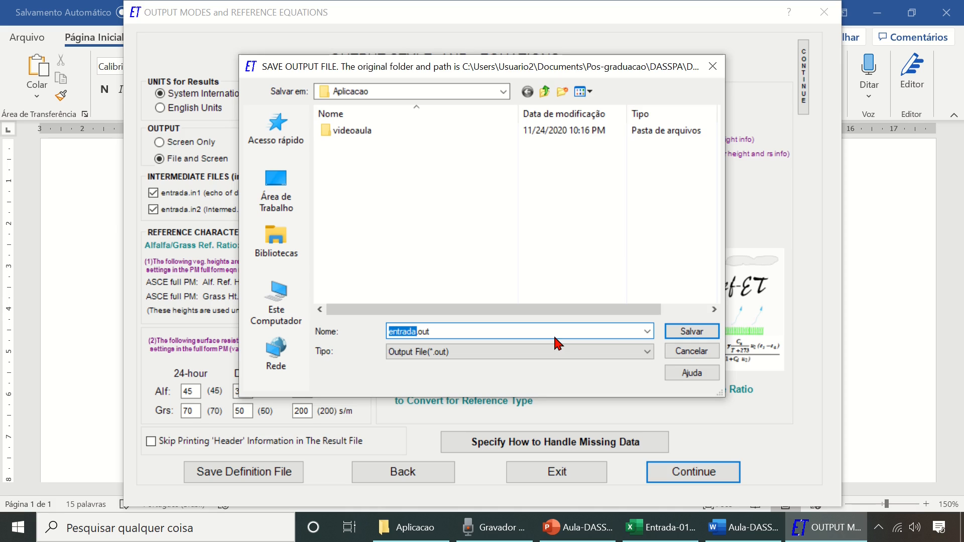
{"action": "type", "text": "saida"}
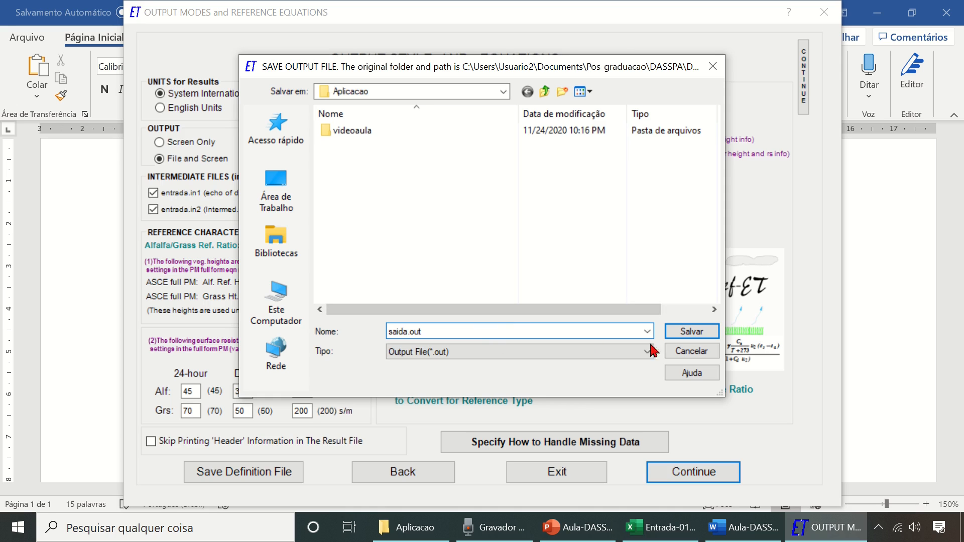
{"action": "left_click", "coordinate": [693, 332]}
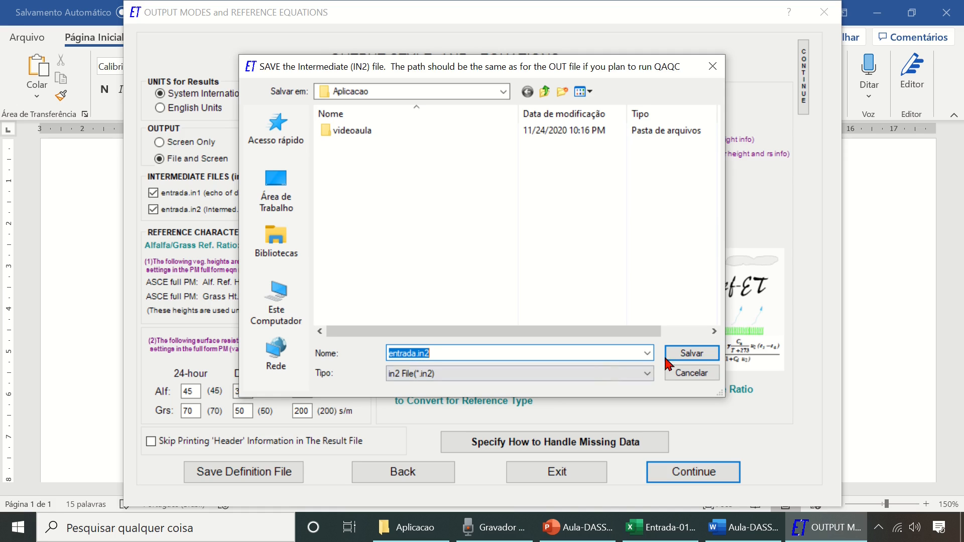
- Save the intermediate file as entrada.in2 in the Aplicacao folder and start the evapotranspiration calculation
{"action": "left_click", "coordinate": [693, 353]}
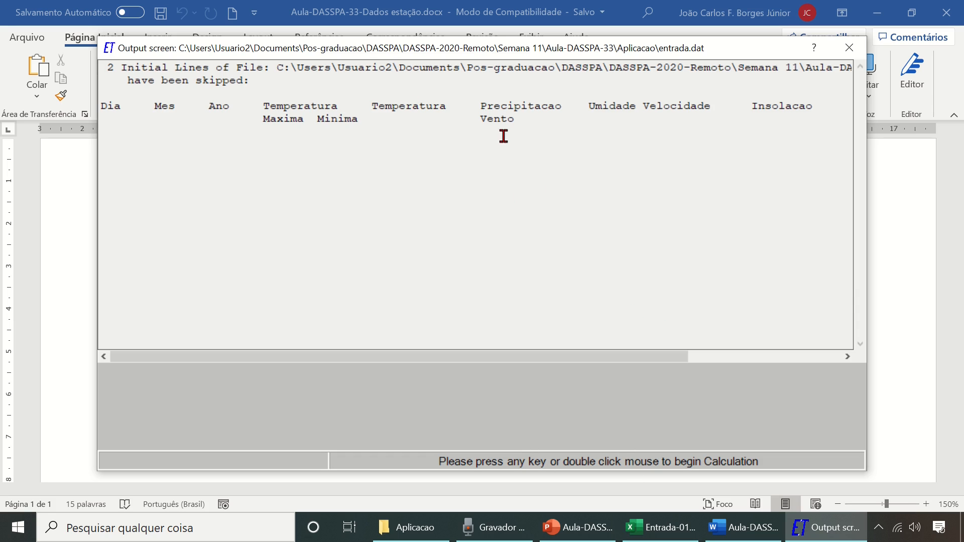
{"action": "double_click", "coordinate": [668, 229]}
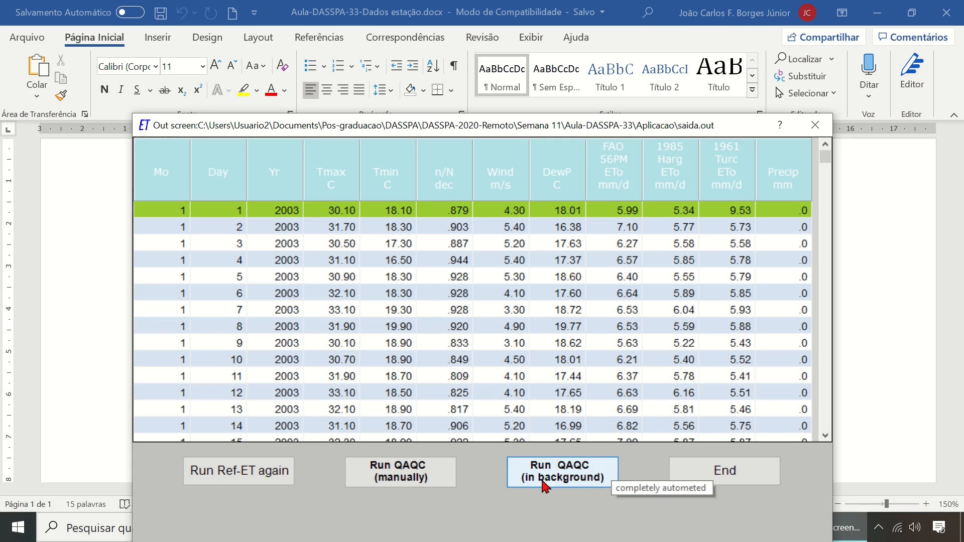
- Run the QAQC program in the background on the calculated results and dismiss its completion note
{"action": "left_click", "coordinate": [581, 483]}
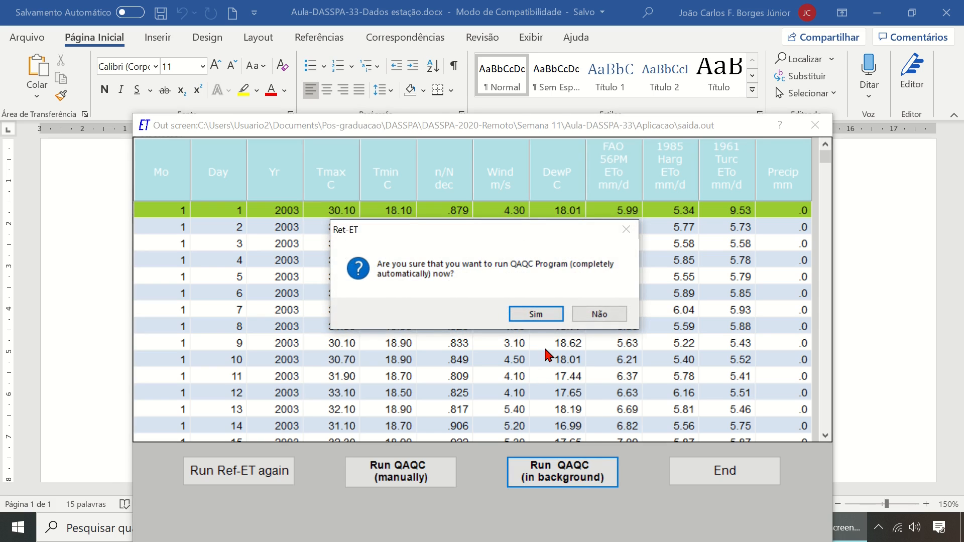
{"action": "left_click", "coordinate": [533, 316]}
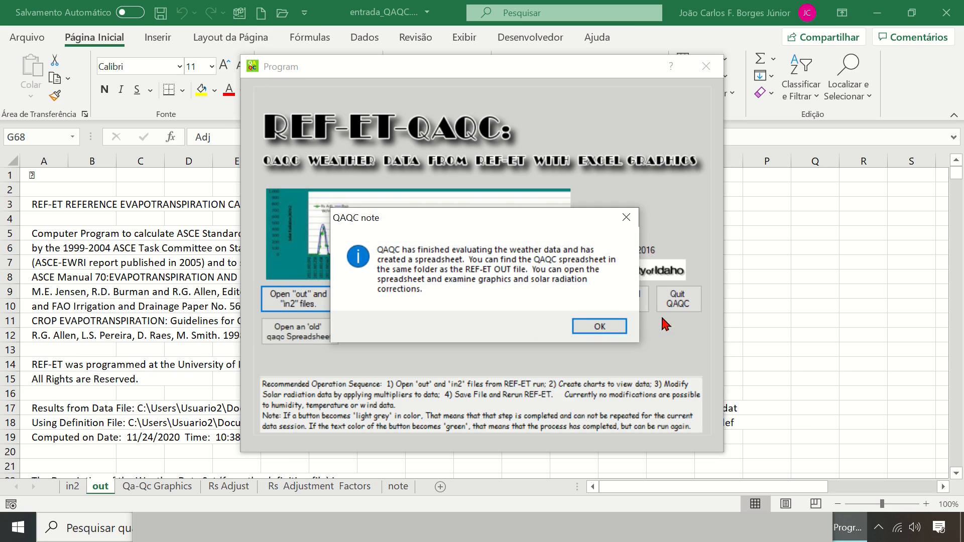
{"action": "left_click", "coordinate": [601, 328]}
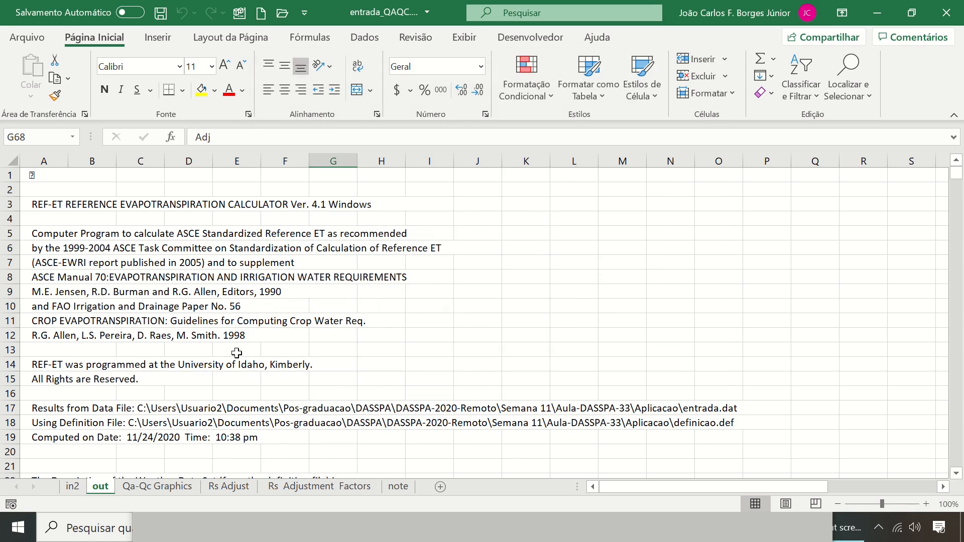
- Examine the station description, heading key and daily ETo results on the out sheet of the QAQC workbook
{"action": "scroll", "coordinate": [237, 353], "scroll_direction": "down", "scroll_amount": 2}
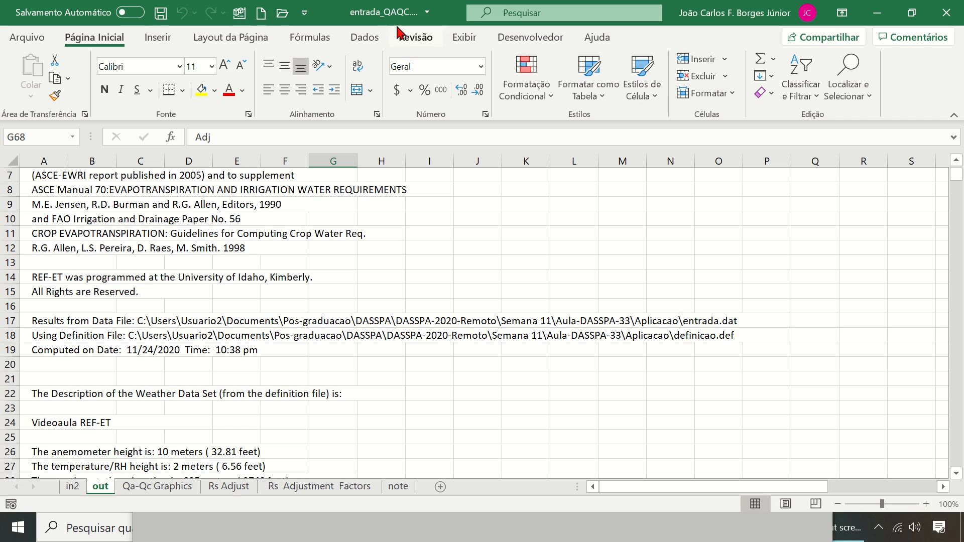
{"action": "scroll", "coordinate": [144, 348], "scroll_direction": "down", "scroll_amount": 10}
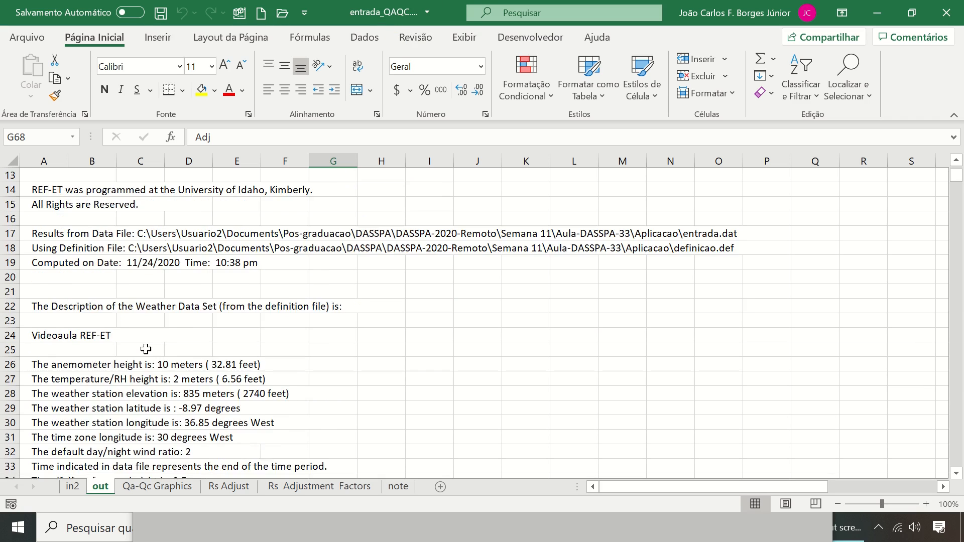
{"action": "scroll", "coordinate": [133, 400], "scroll_direction": "down", "scroll_amount": 16}
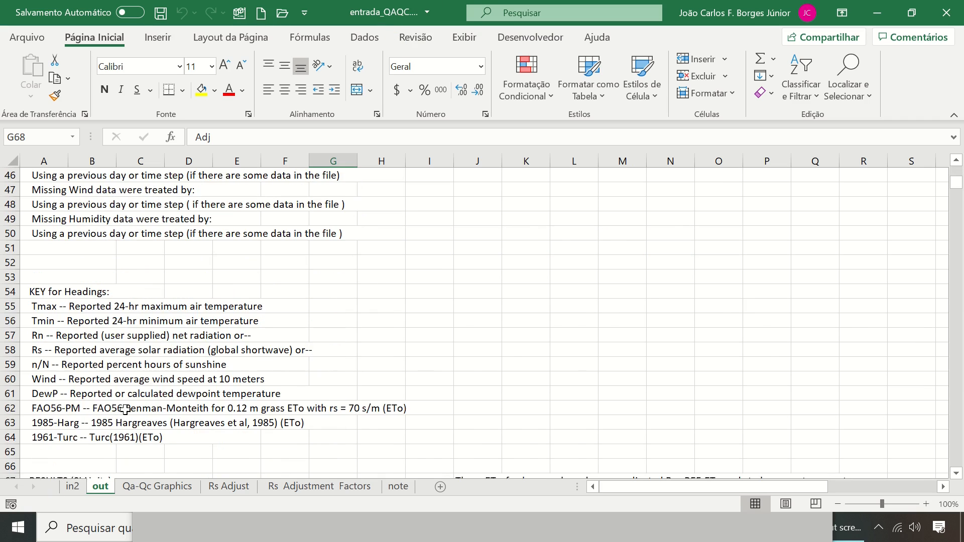
{"action": "scroll", "coordinate": [134, 400], "scroll_direction": "up", "scroll_amount": 11}
{"action": "scroll", "coordinate": [154, 388], "scroll_direction": "down", "scroll_amount": 4}
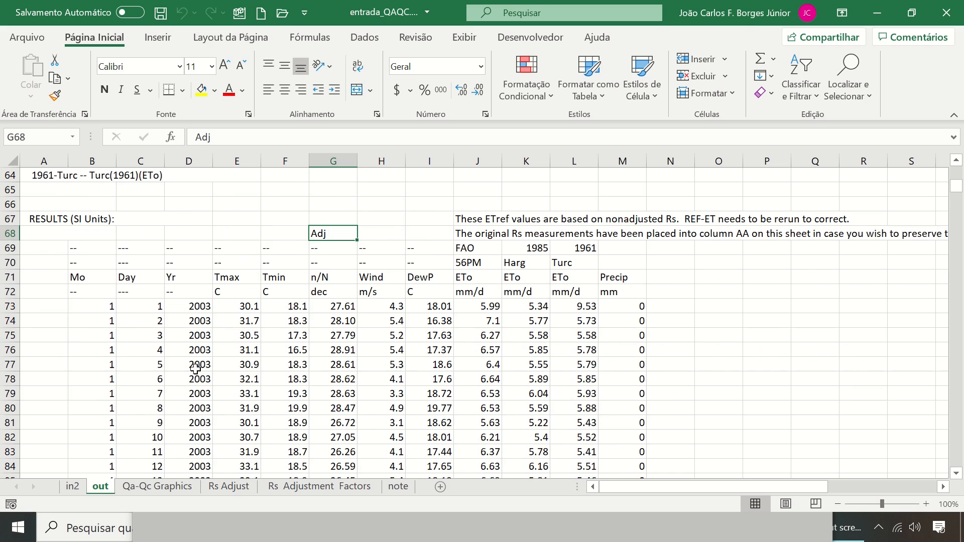
- Examine the daily Rs/Rso data on the in2 sheet and the radiation chart on the Qa-Qc Graphics sheet
{"action": "left_click", "coordinate": [73, 487]}
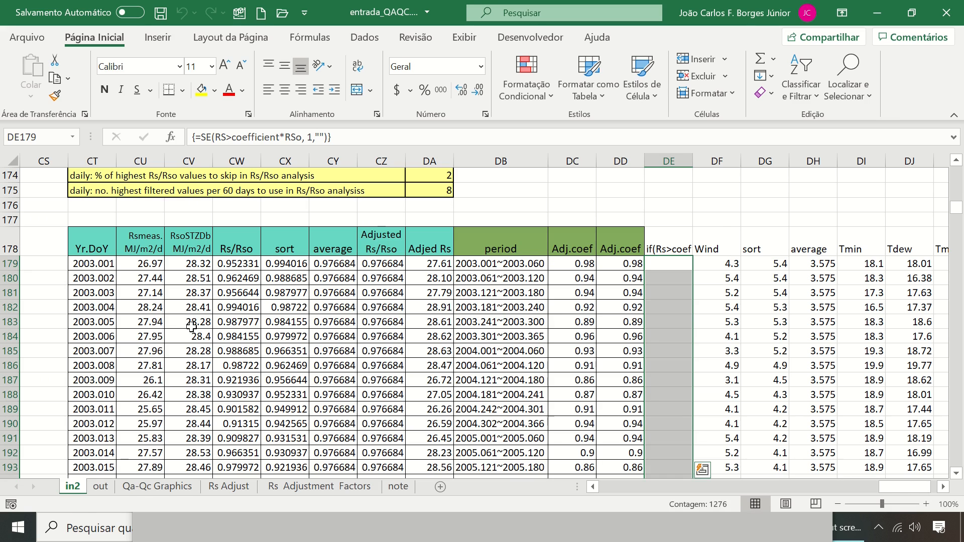
{"action": "scroll", "coordinate": [192, 328], "scroll_direction": "down", "scroll_amount": 2}
{"action": "scroll", "coordinate": [191, 327], "scroll_direction": "up", "scroll_amount": 4}
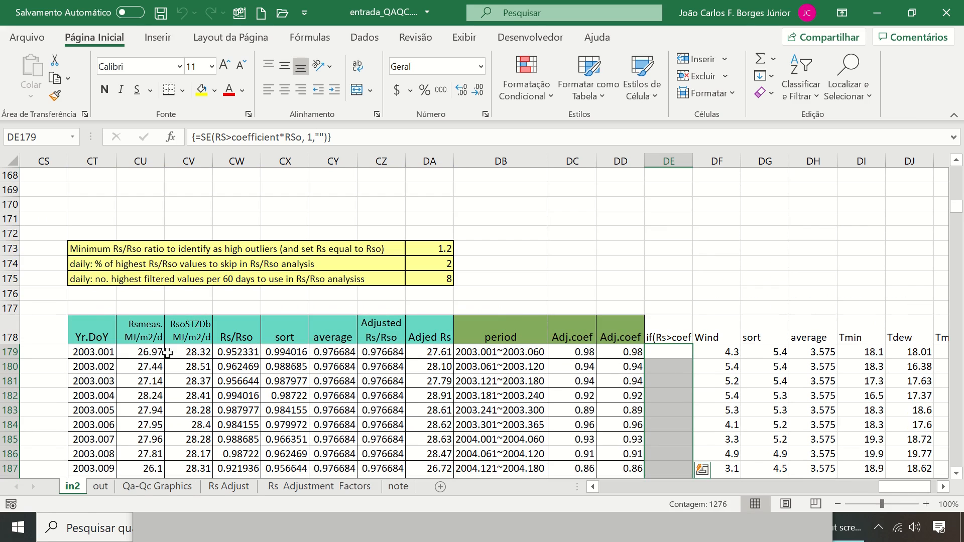
{"action": "scroll", "coordinate": [536, 401], "scroll_direction": "down", "scroll_amount": 20}
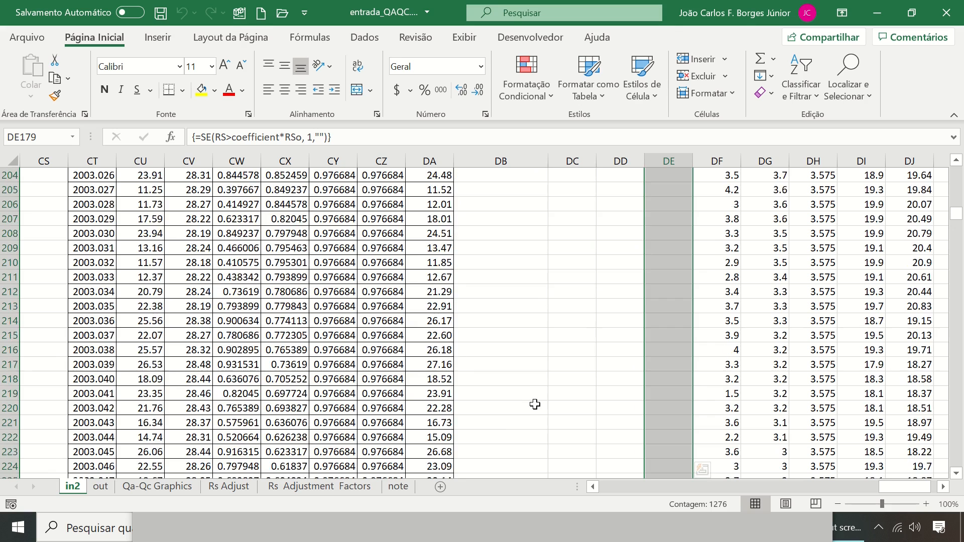
{"action": "scroll", "coordinate": [538, 402], "scroll_direction": "down", "scroll_amount": 5}
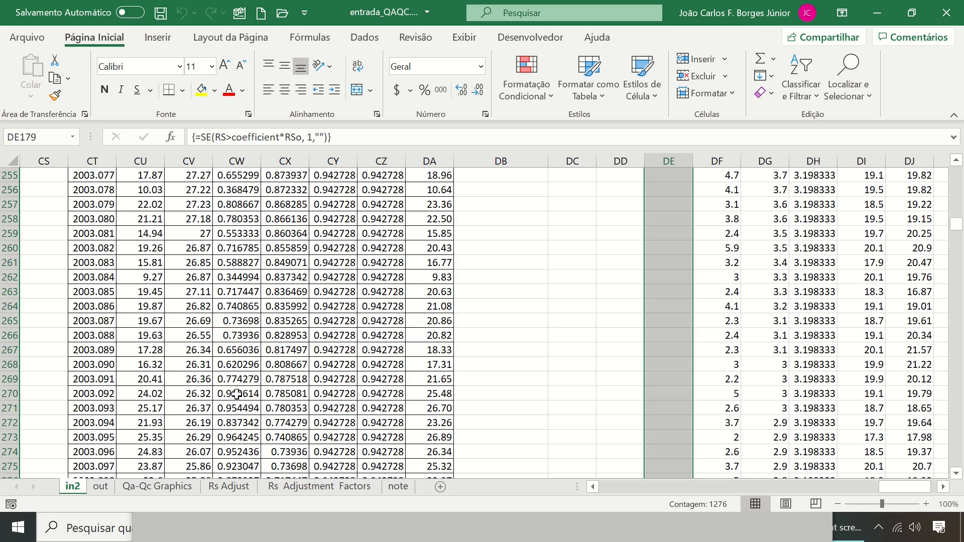
{"action": "left_click", "coordinate": [157, 486]}
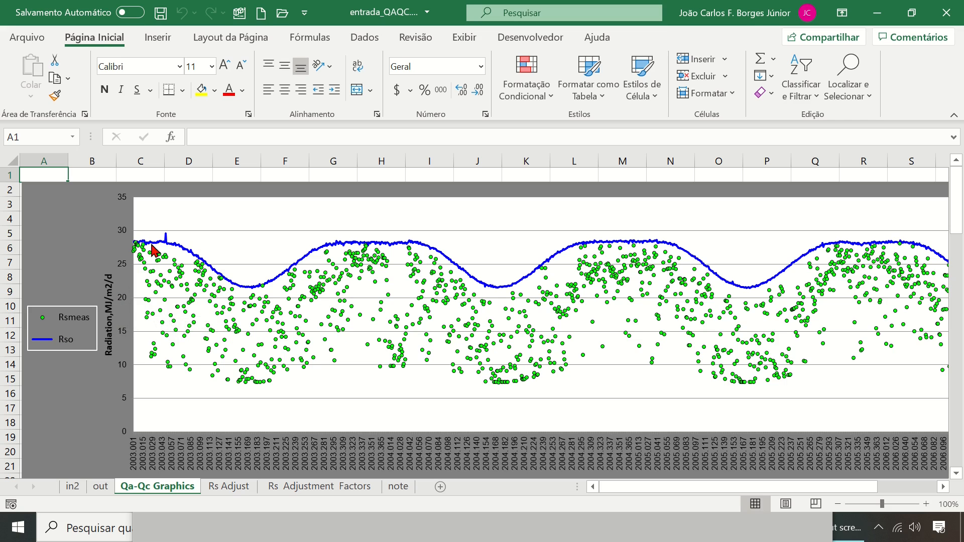
- Examine the radiation, temperature and relative humidity charts on the Qa-Qc Graphics sheet
{"action": "mouse_move", "coordinate": [613, 496]}
{"action": "left_mouse_down"}
{"action": "mouse_move", "coordinate": [757, 484]}
{"action": "mouse_move", "coordinate": [609, 486]}
{"action": "left_mouse_up"}
{"action": "scroll", "coordinate": [646, 318], "scroll_direction": "down", "scroll_amount": 5}
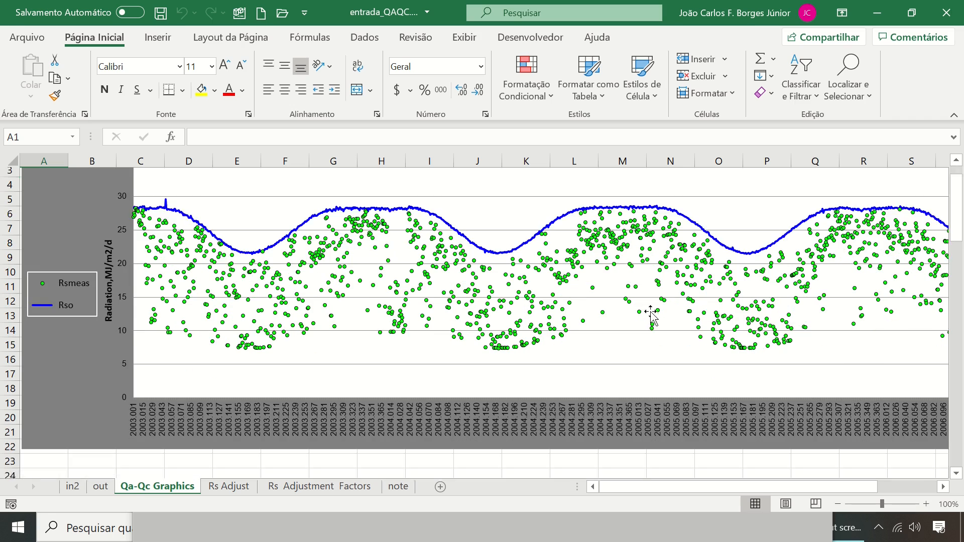
{"action": "scroll", "coordinate": [649, 319], "scroll_direction": "down", "scroll_amount": 2}
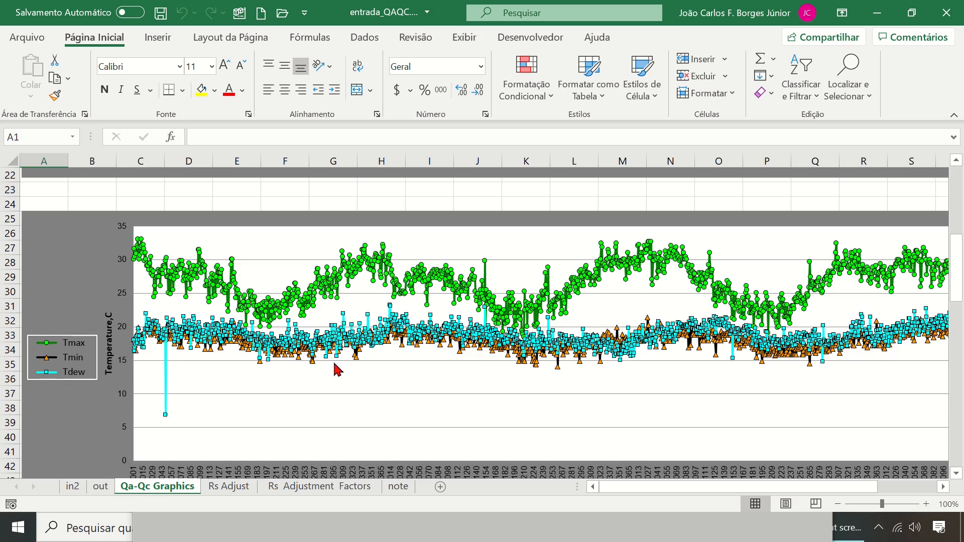
{"action": "scroll", "coordinate": [332, 373], "scroll_direction": "up", "scroll_amount": 5}
{"action": "scroll", "coordinate": [333, 373], "scroll_direction": "up", "scroll_amount": 2}
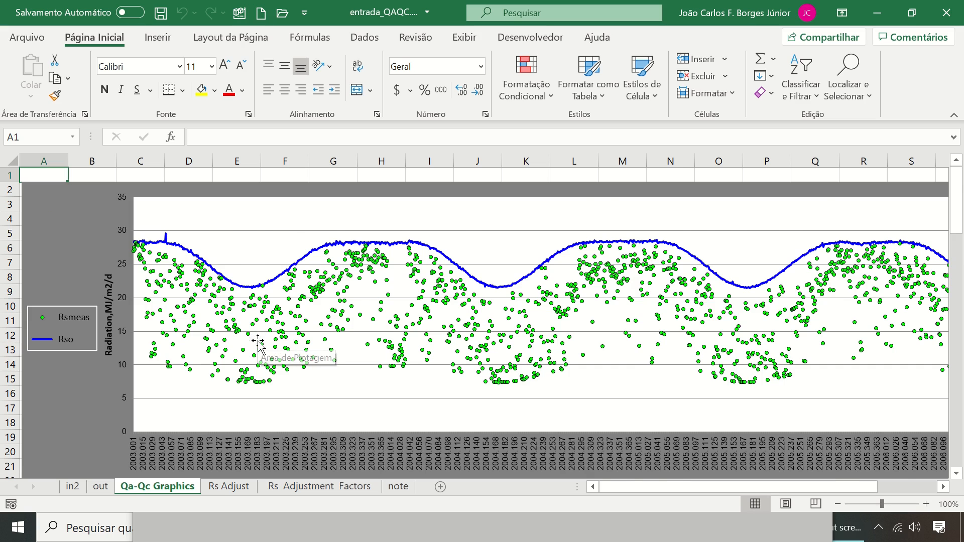
{"action": "scroll", "coordinate": [287, 378], "scroll_direction": "down", "scroll_amount": 6}
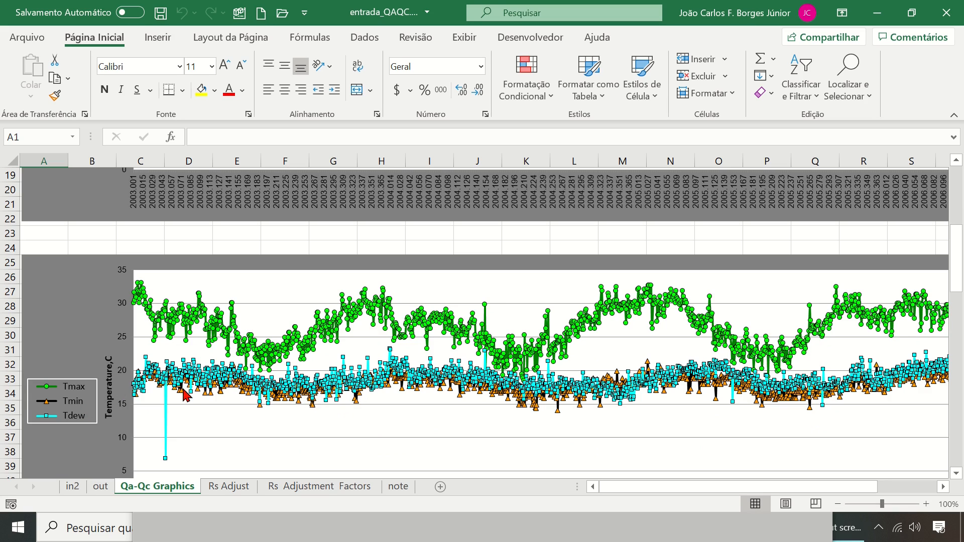
{"action": "scroll", "coordinate": [233, 389], "scroll_direction": "down", "scroll_amount": 2}
{"action": "scroll", "coordinate": [174, 370], "scroll_direction": "up", "scroll_amount": 2}
{"action": "scroll", "coordinate": [181, 411], "scroll_direction": "down", "scroll_amount": 9}
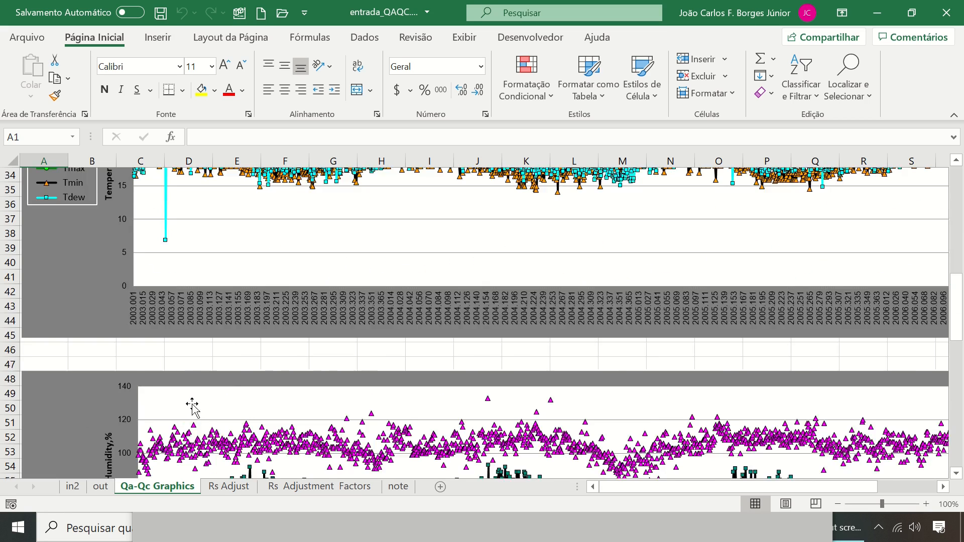
{"action": "scroll", "coordinate": [191, 407], "scroll_direction": "up", "scroll_amount": 2}
{"action": "scroll", "coordinate": [173, 404], "scroll_direction": "down", "scroll_amount": 2}
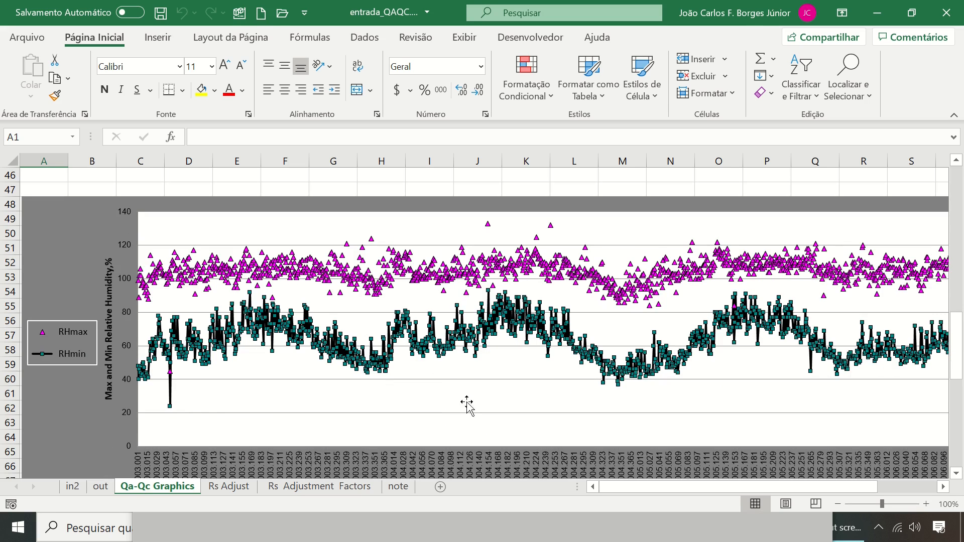
{"action": "scroll", "coordinate": [467, 401], "scroll_direction": "up", "scroll_amount": 15}
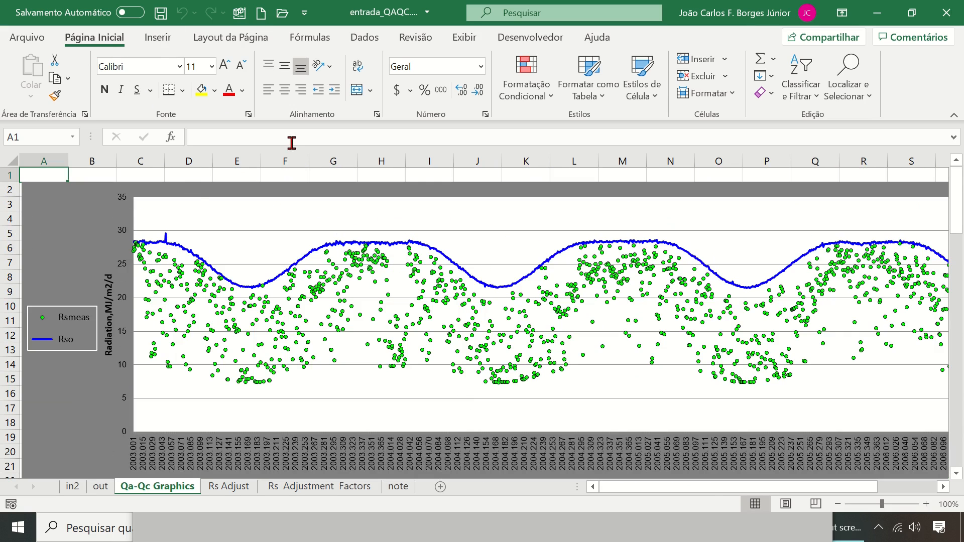
- Save and close the QAQC workbook, and end the REF-ET session
{"action": "left_click", "coordinate": [159, 20]}
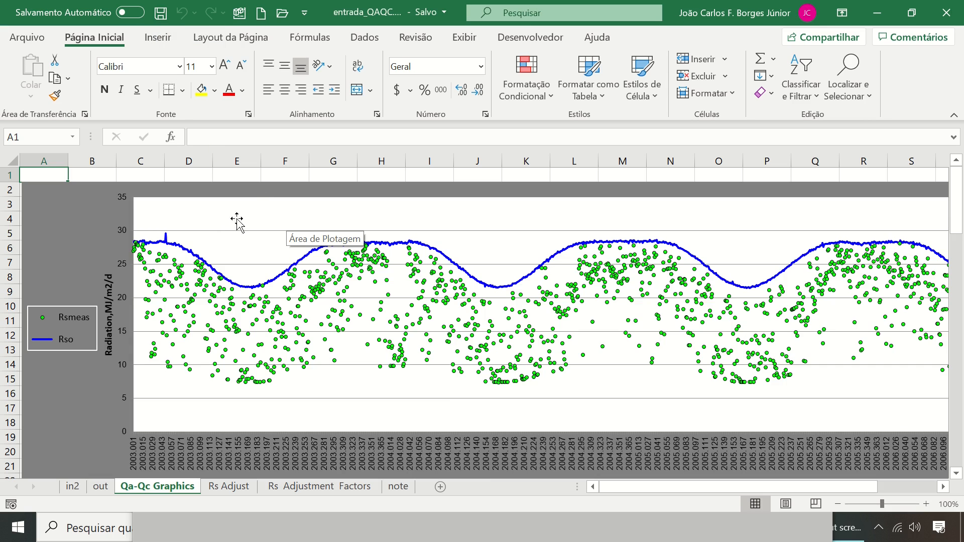
{"action": "left_click", "coordinate": [945, 13]}
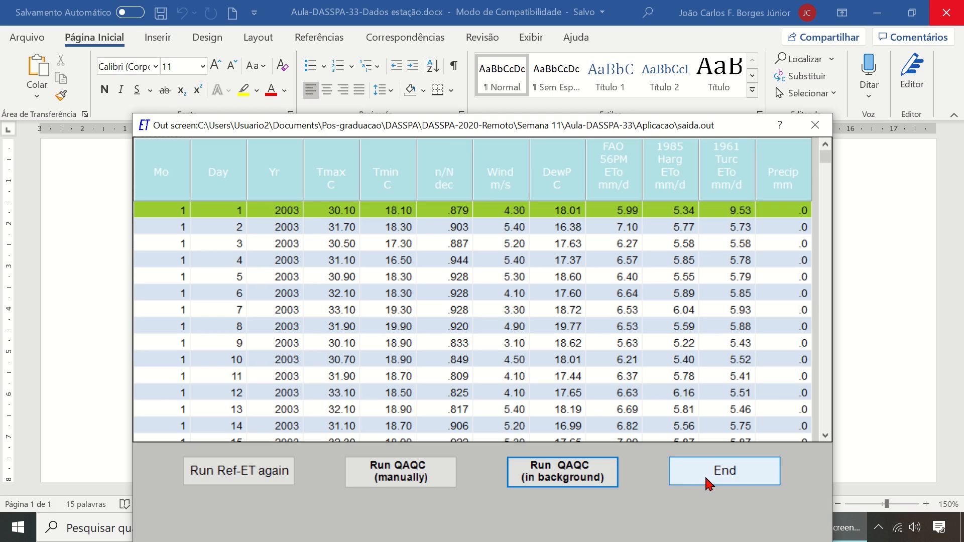
{"action": "left_click", "coordinate": [734, 479]}
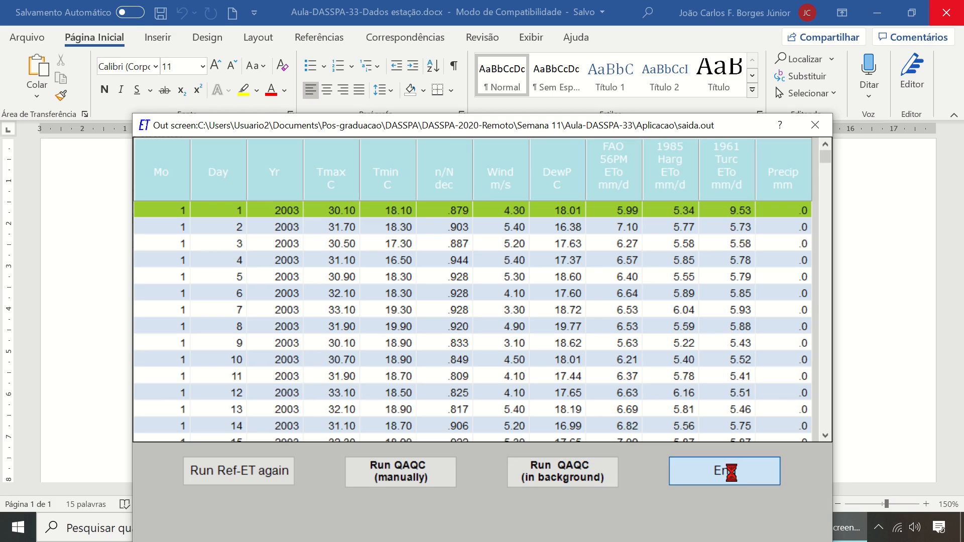
{"action": "left_click", "coordinate": [485, 308]}
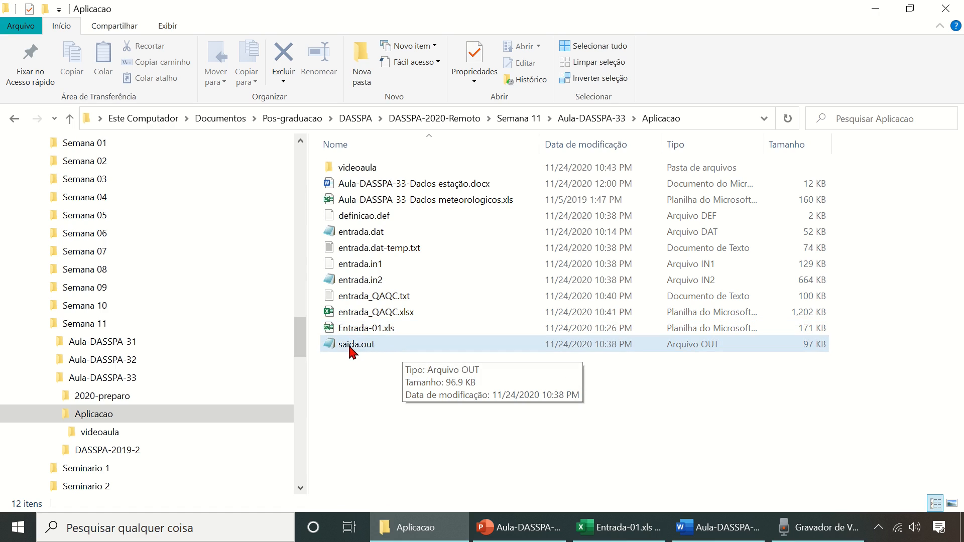
- Open saida.out from the Aplicacao folder with Notepad (Bloco de notas) in a maximized window
{"action": "right_click", "coordinate": [373, 346]}
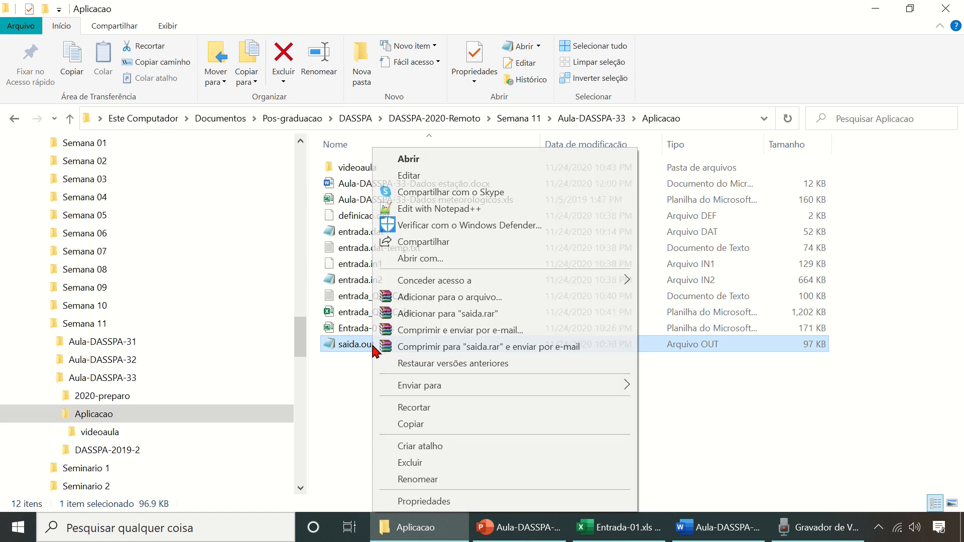
{"action": "left_click", "coordinate": [445, 258]}
{"action": "left_click", "coordinate": [440, 221]}
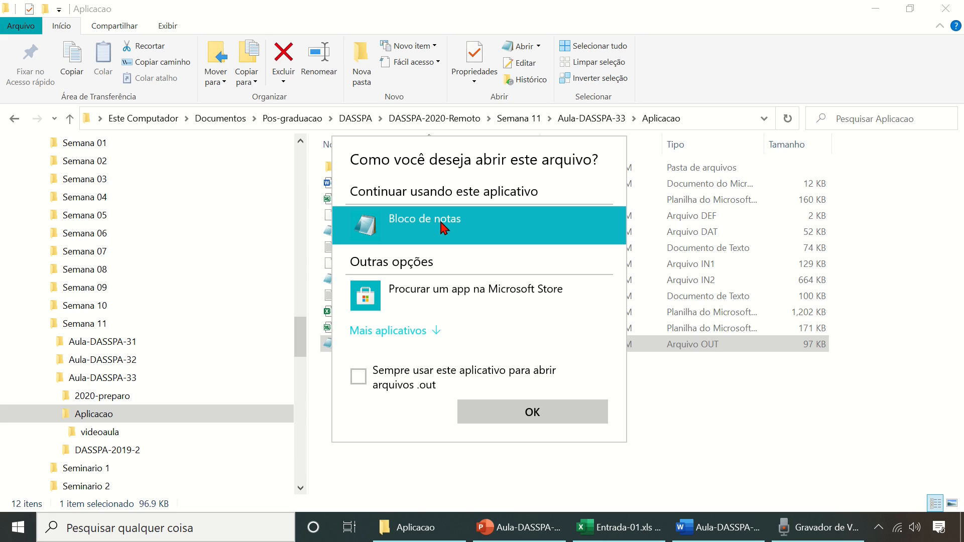
{"action": "left_click", "coordinate": [545, 410]}
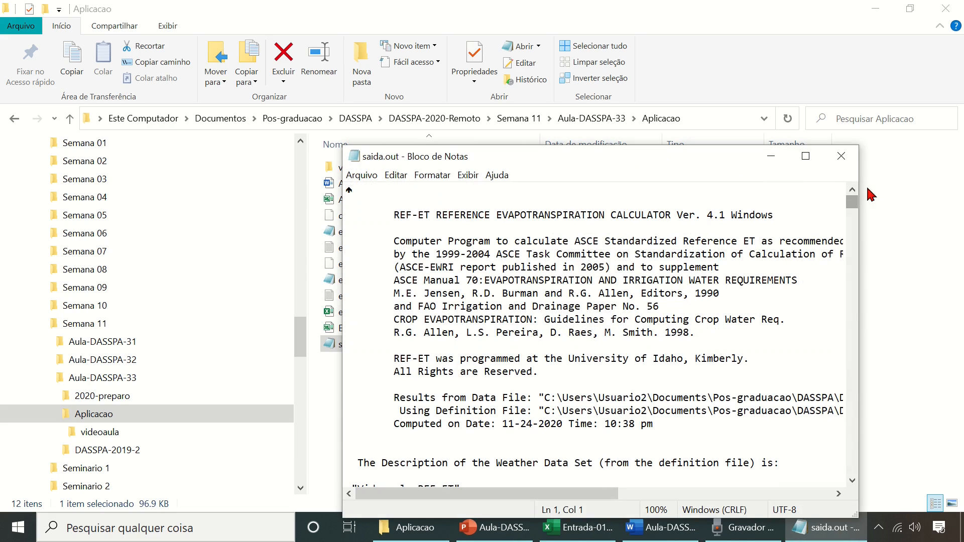
{"action": "left_click", "coordinate": [806, 156]}
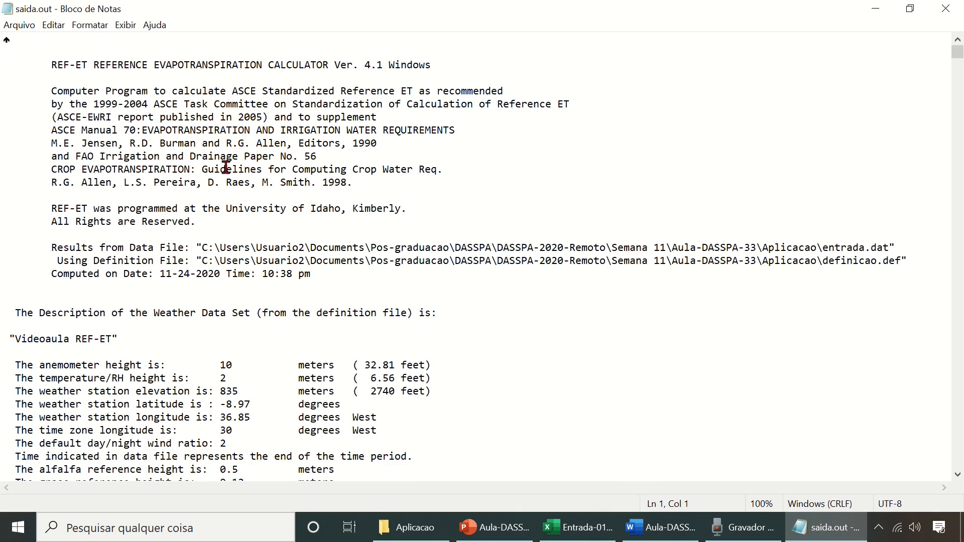
- Examine the station description, missing-data treatment, heading key and daily ETo results in saida.out
{"action": "scroll", "coordinate": [203, 194], "scroll_direction": "down", "scroll_amount": 3}
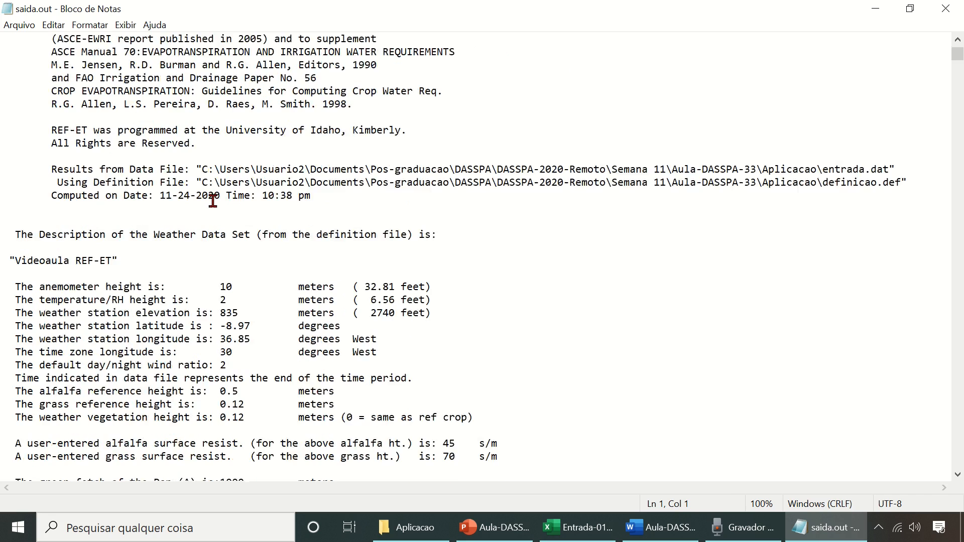
{"action": "scroll", "coordinate": [27, 240], "scroll_direction": "down", "scroll_amount": 1}
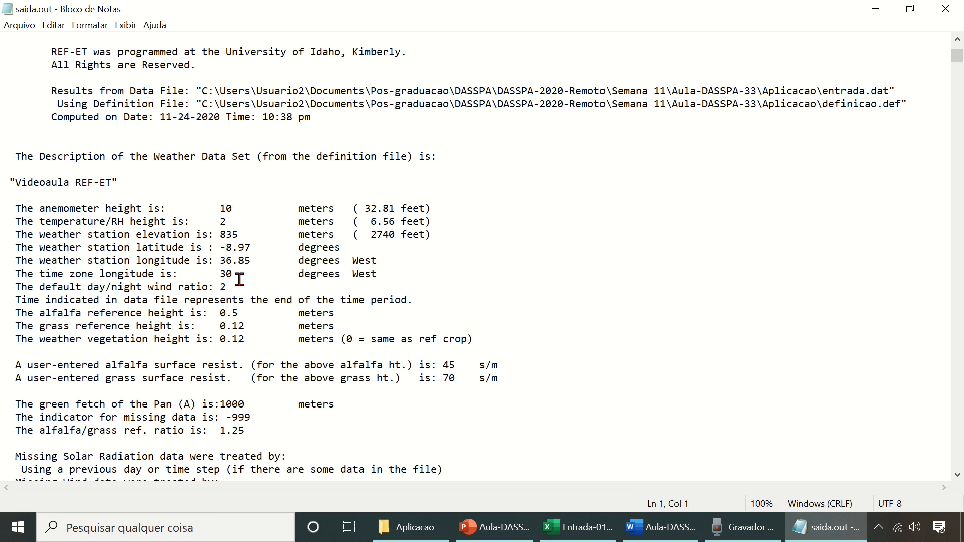
{"action": "scroll", "coordinate": [257, 306], "scroll_direction": "down", "scroll_amount": 7}
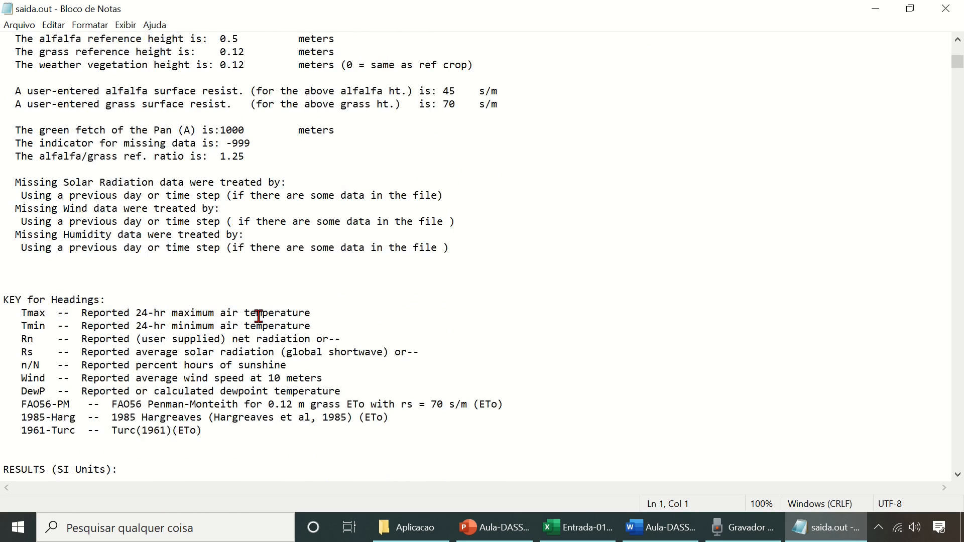
{"action": "scroll", "coordinate": [258, 316], "scroll_direction": "down", "scroll_amount": 2}
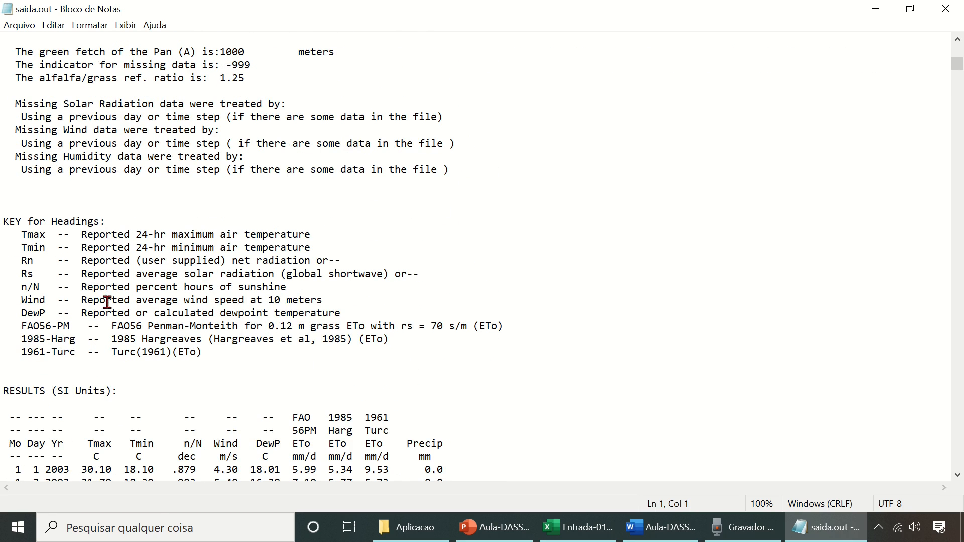
{"action": "scroll", "coordinate": [107, 302], "scroll_direction": "down", "scroll_amount": 4}
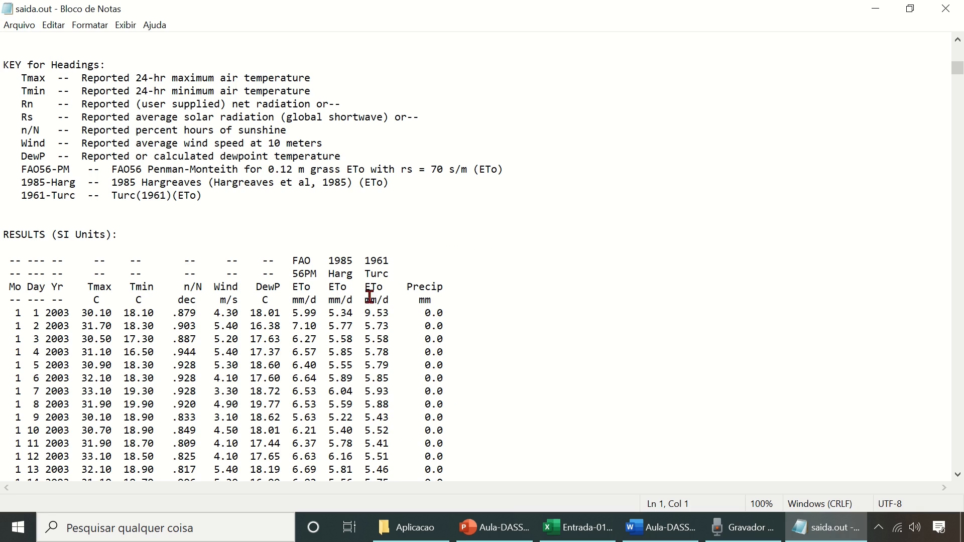
{"action": "scroll", "coordinate": [384, 294], "scroll_direction": "up", "scroll_amount": 3}
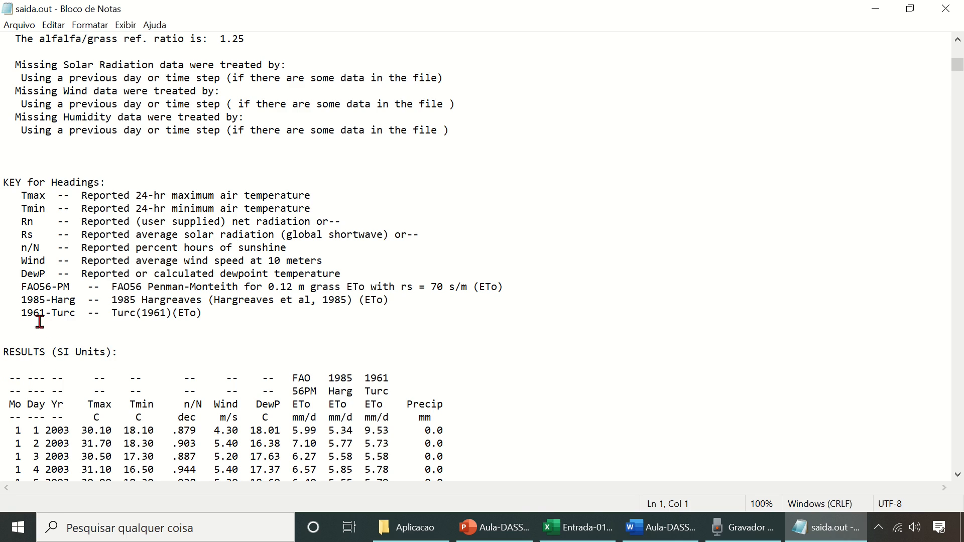
- Save a copy of the output file as the text document saida2 in the Aplicacao folder
{"action": "left_click", "coordinate": [20, 25]}
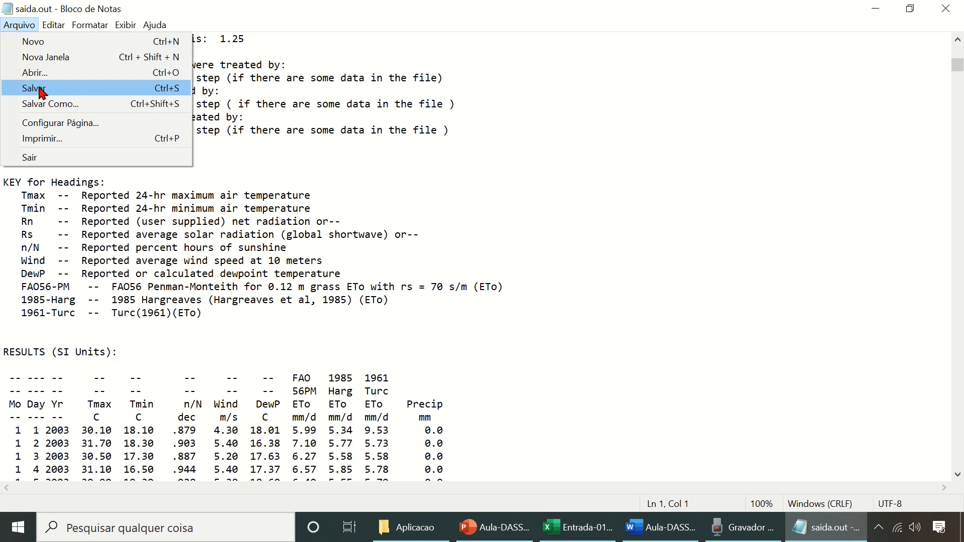
{"action": "left_click", "coordinate": [49, 105]}
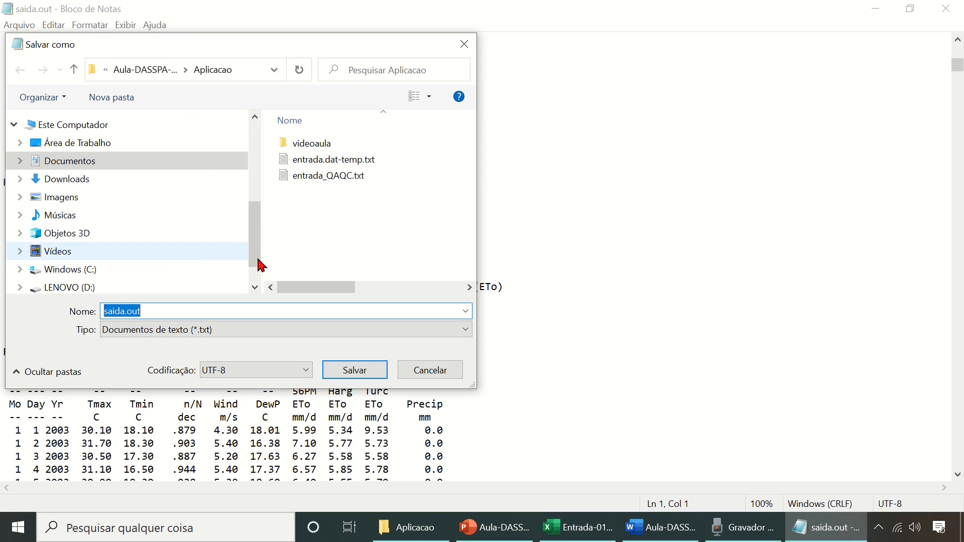
{"action": "left_click", "coordinate": [151, 312]}
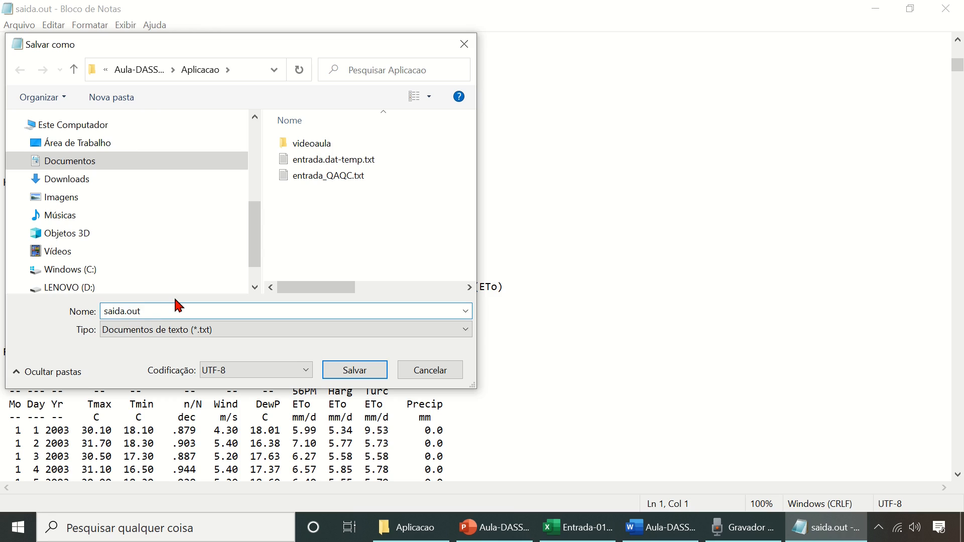
{"action": "key", "text": "BackSpace"}
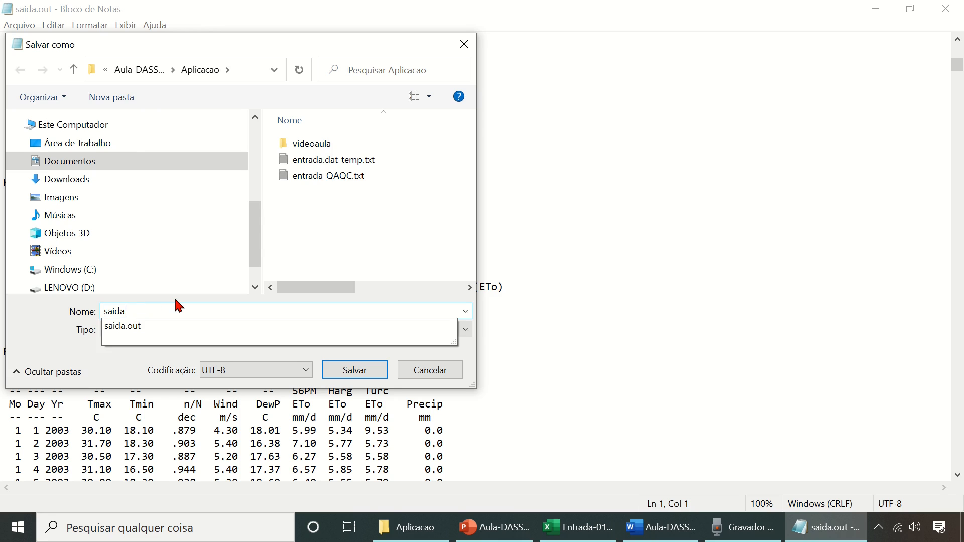
{"action": "type", "text": "2"}
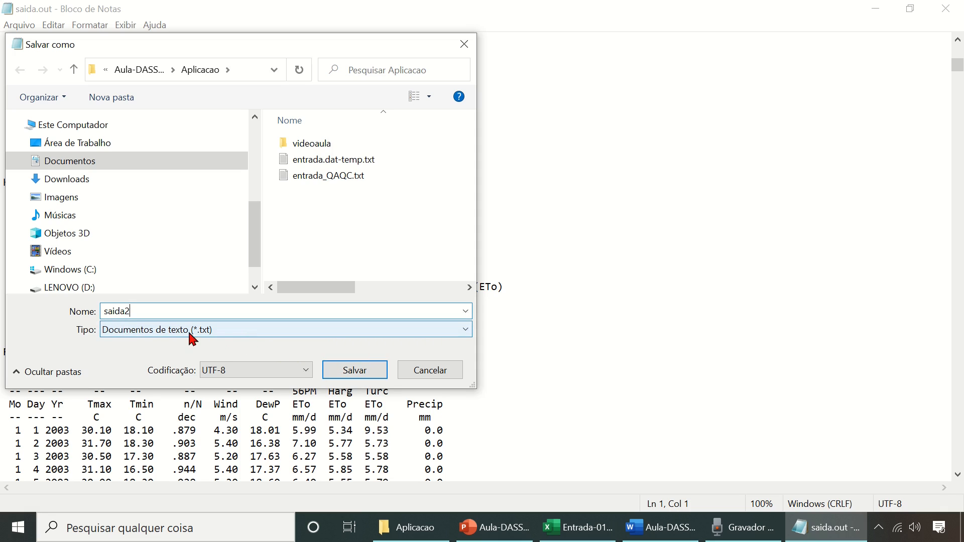
{"action": "left_click", "coordinate": [360, 375]}
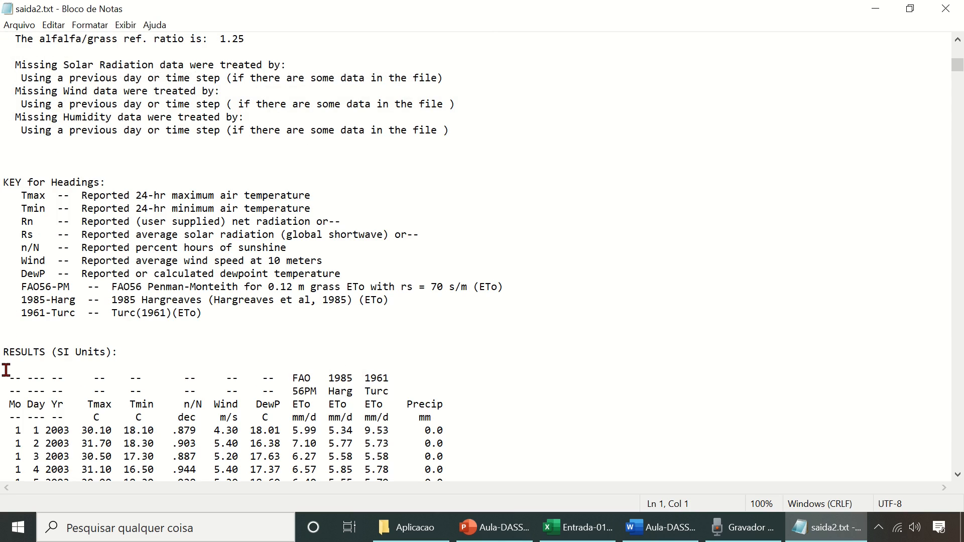
- Delete all text above the column headings of the results table in saida2.txt, then save and close the file
{"action": "left_click_drag", "start_coordinate": [4, 380], "coordinate": [3, 5]}
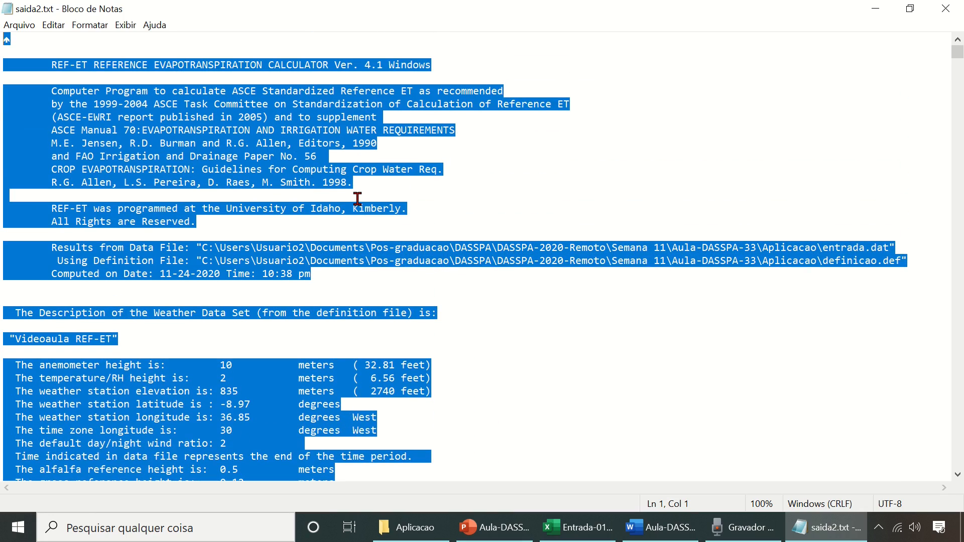
{"action": "scroll", "coordinate": [357, 199], "scroll_direction": "down", "scroll_amount": 13}
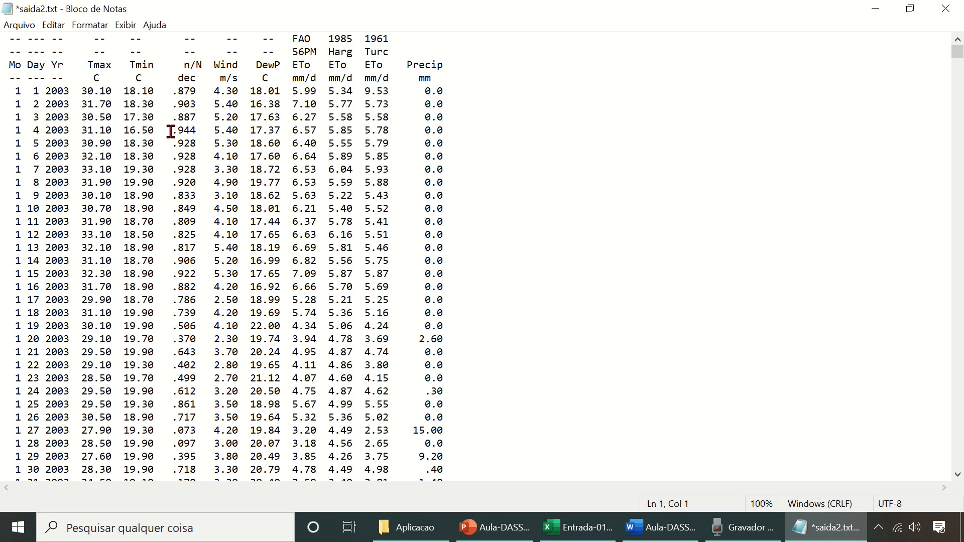
{"action": "left_click", "coordinate": [18, 26]}
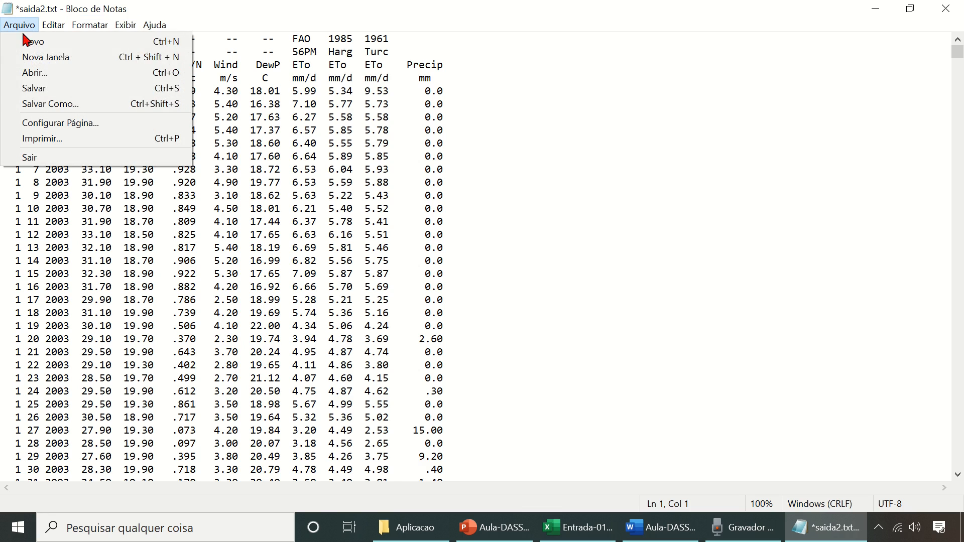
{"action": "left_click", "coordinate": [49, 89]}
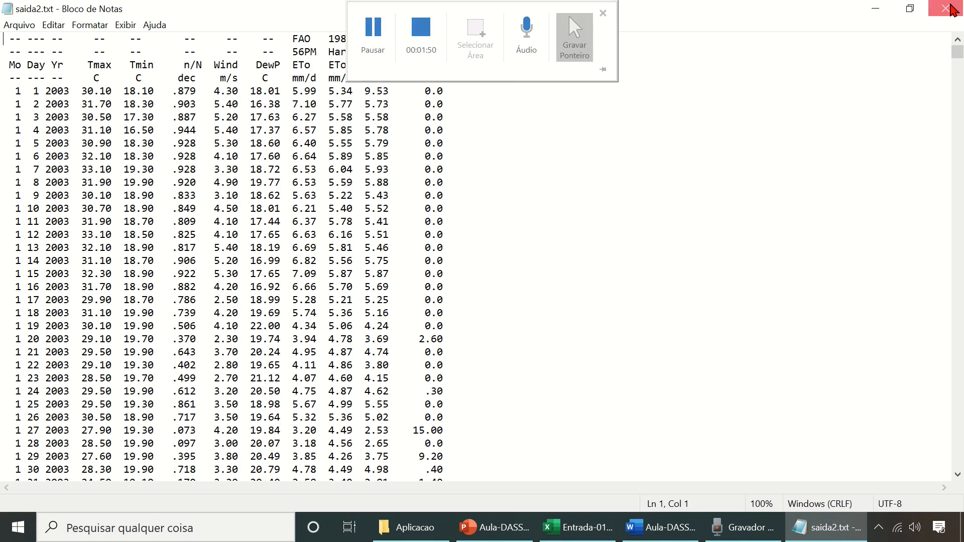
{"action": "left_click", "coordinate": [947, 9]}
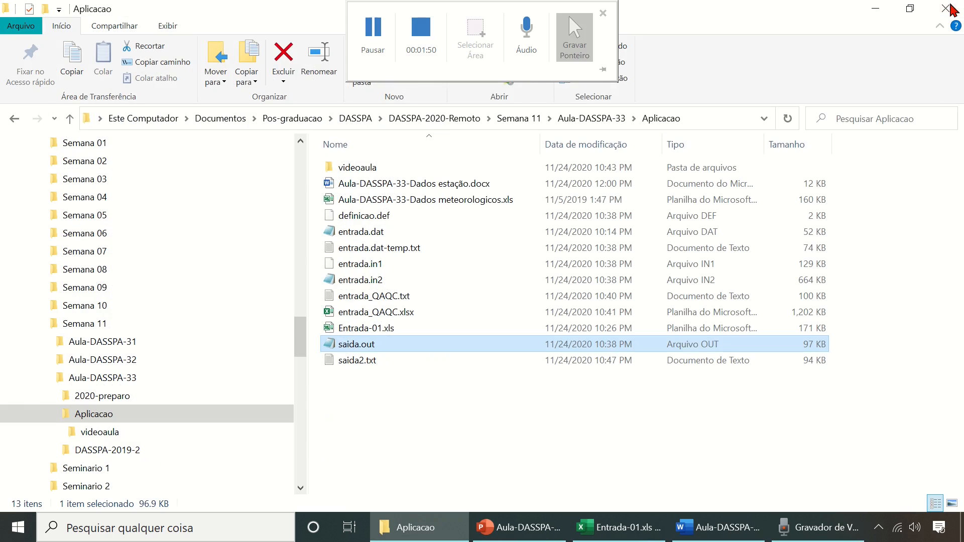
- Switch to Excel and close the Entrada-01.xls workbook
{"action": "left_click", "coordinate": [619, 527]}
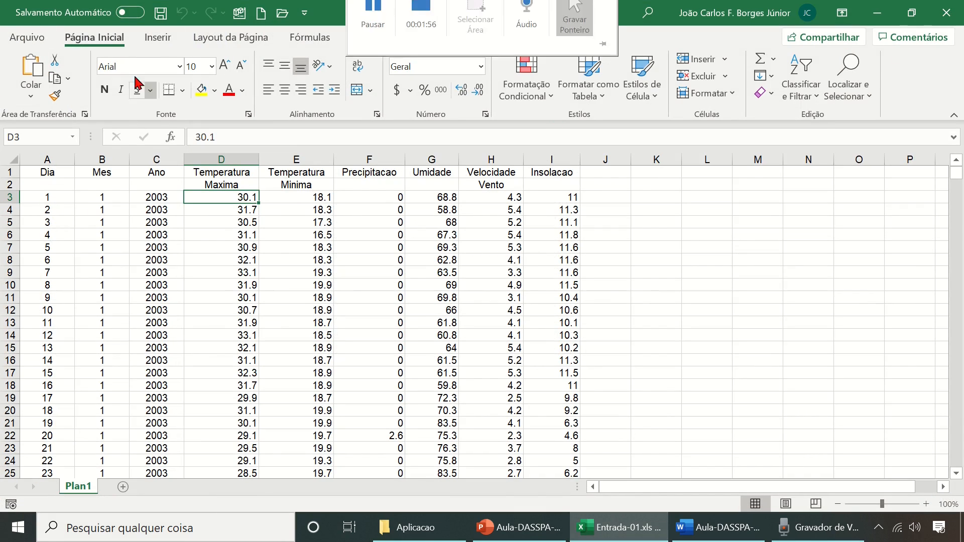
{"action": "left_click", "coordinate": [14, 41]}
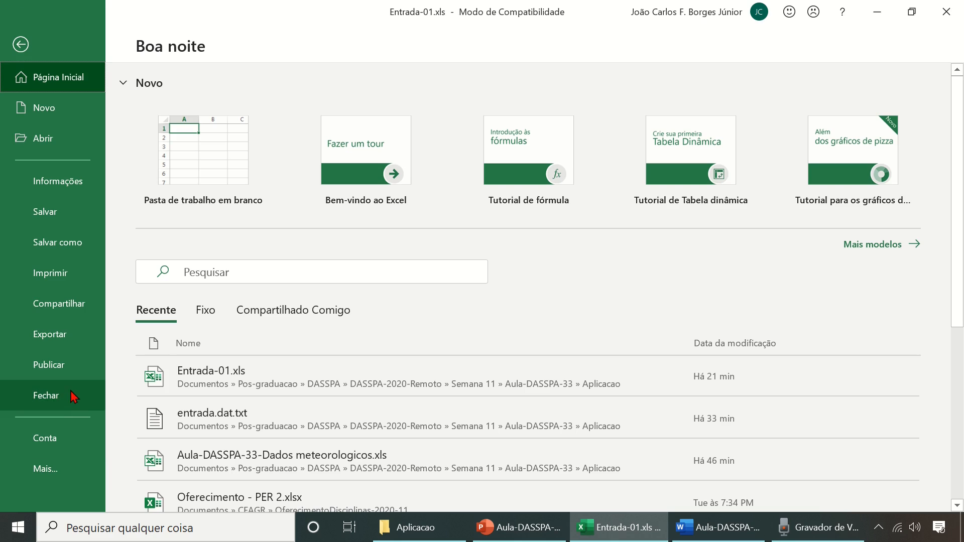
{"action": "left_click", "coordinate": [71, 392]}
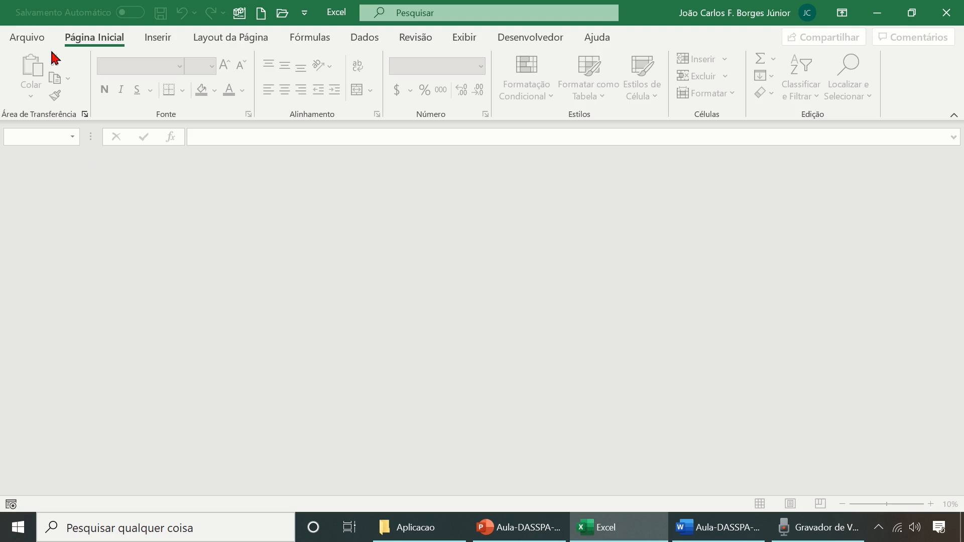
- Start opening a file and browse to the Aplicacao folder under Pos-graduacao, DASSPA, DASSPA-2020-Remoto, Semana 11, Aula-DASSPA-33
{"action": "left_click", "coordinate": [15, 38]}
{"action": "left_click", "coordinate": [61, 144]}
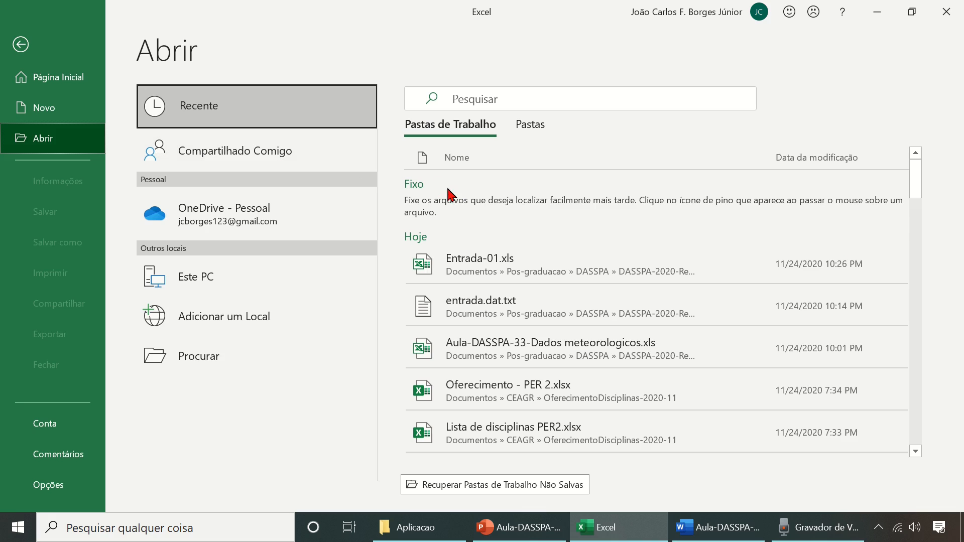
{"action": "left_click", "coordinate": [188, 365]}
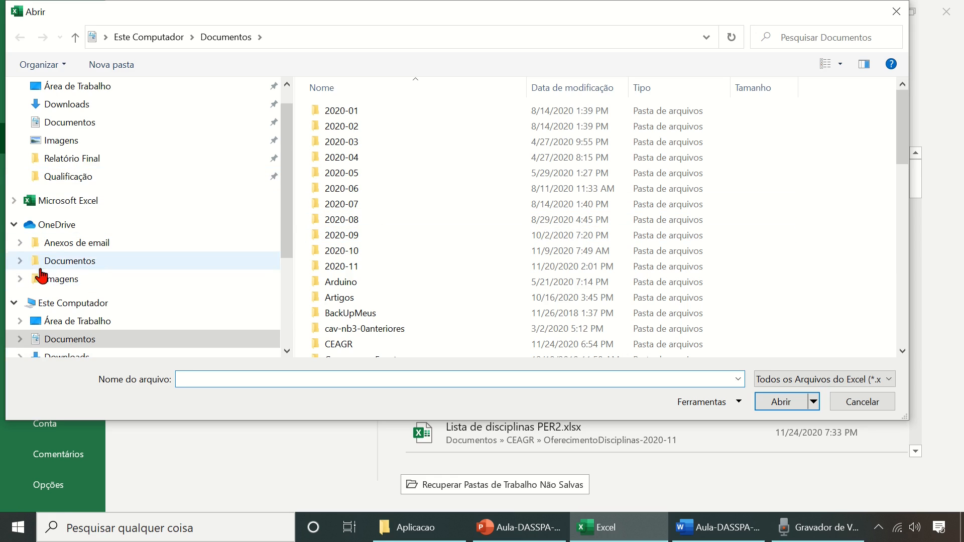
{"action": "scroll", "coordinate": [46, 276], "scroll_direction": "down", "scroll_amount": 2}
{"action": "scroll", "coordinate": [32, 278], "scroll_direction": "down", "scroll_amount": 8}
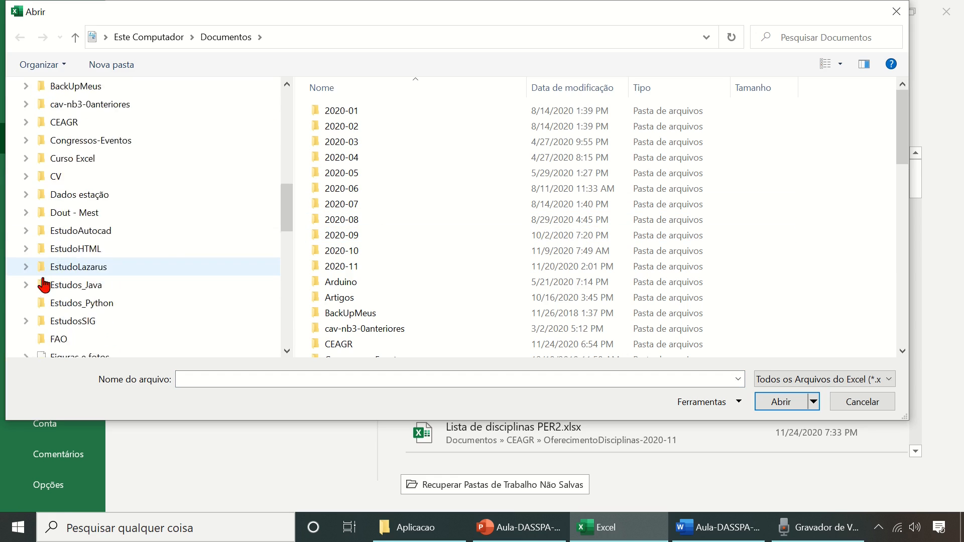
{"action": "scroll", "coordinate": [38, 276], "scroll_direction": "down", "scroll_amount": 2}
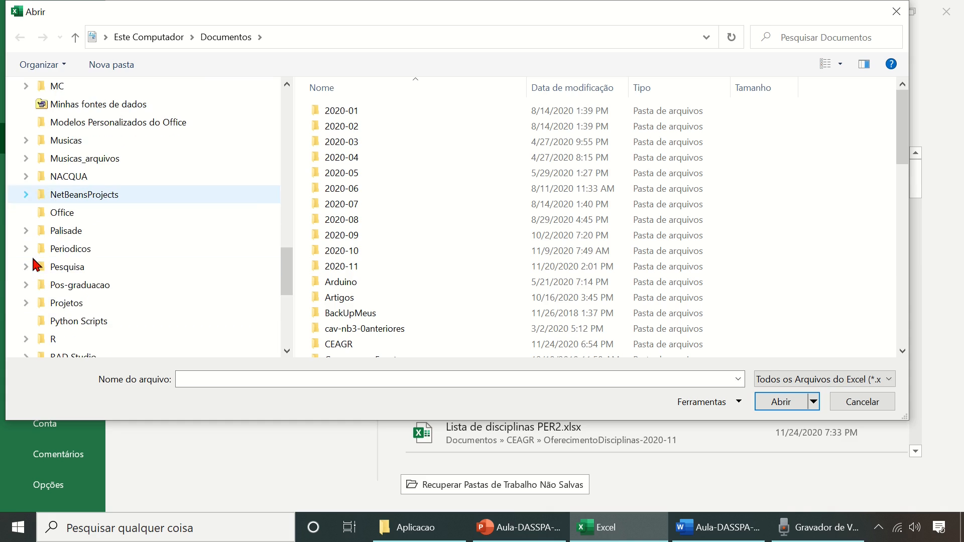
{"action": "left_click", "coordinate": [26, 283]}
{"action": "left_click", "coordinate": [31, 176]}
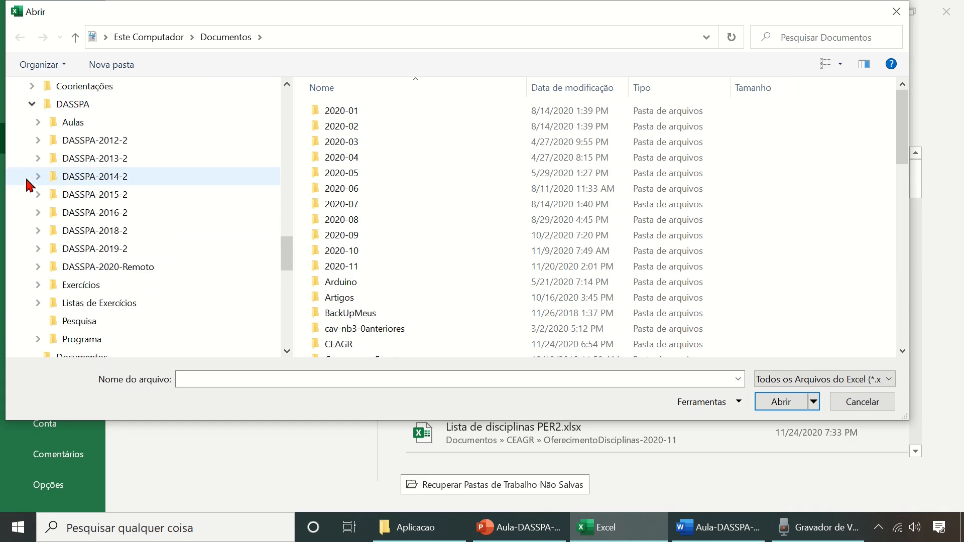
{"action": "scroll", "coordinate": [35, 211], "scroll_direction": "down", "scroll_amount": 2}
{"action": "left_click", "coordinate": [33, 160]}
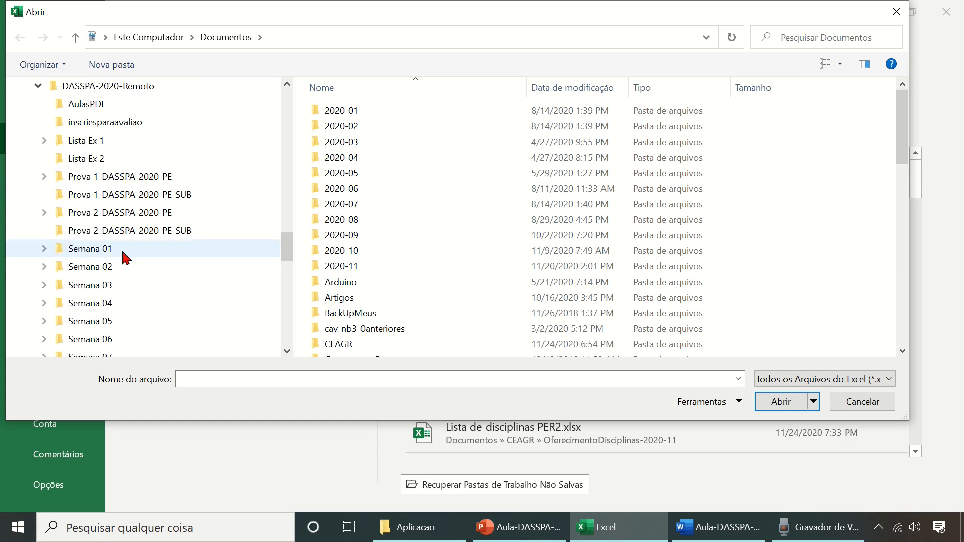
{"action": "scroll", "coordinate": [85, 287], "scroll_direction": "down", "scroll_amount": 2}
{"action": "scroll", "coordinate": [88, 290], "scroll_direction": "down", "scroll_amount": 1}
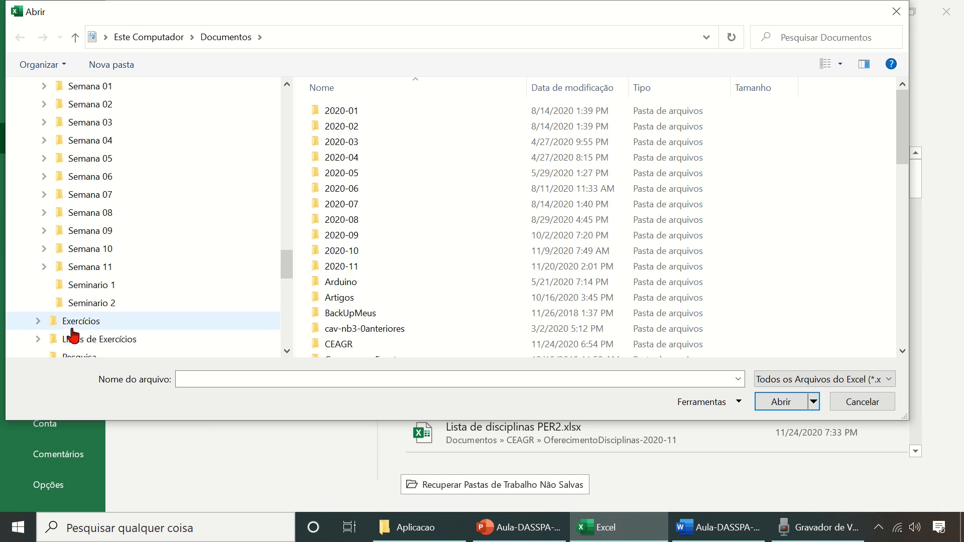
{"action": "left_click", "coordinate": [44, 267]}
{"action": "left_click", "coordinate": [50, 321]}
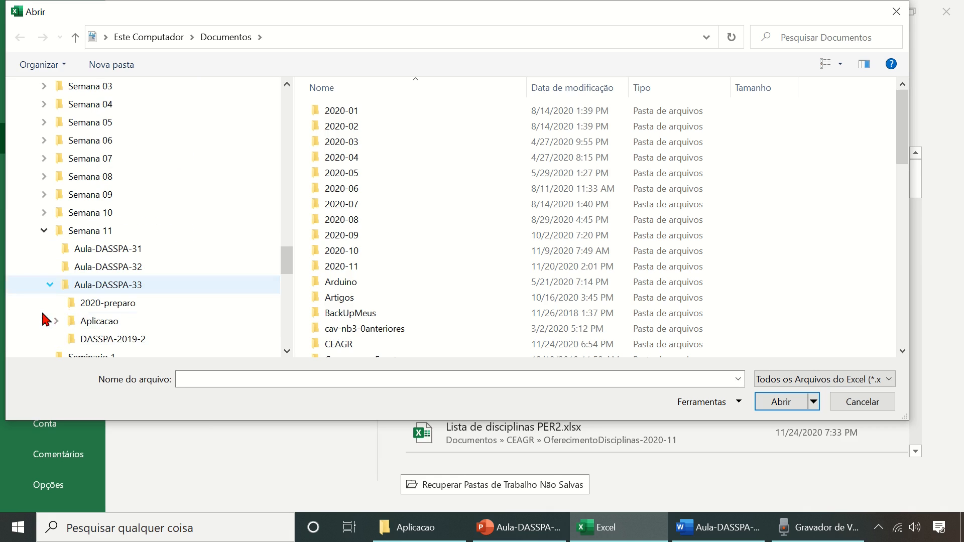
{"action": "left_click", "coordinate": [103, 322]}
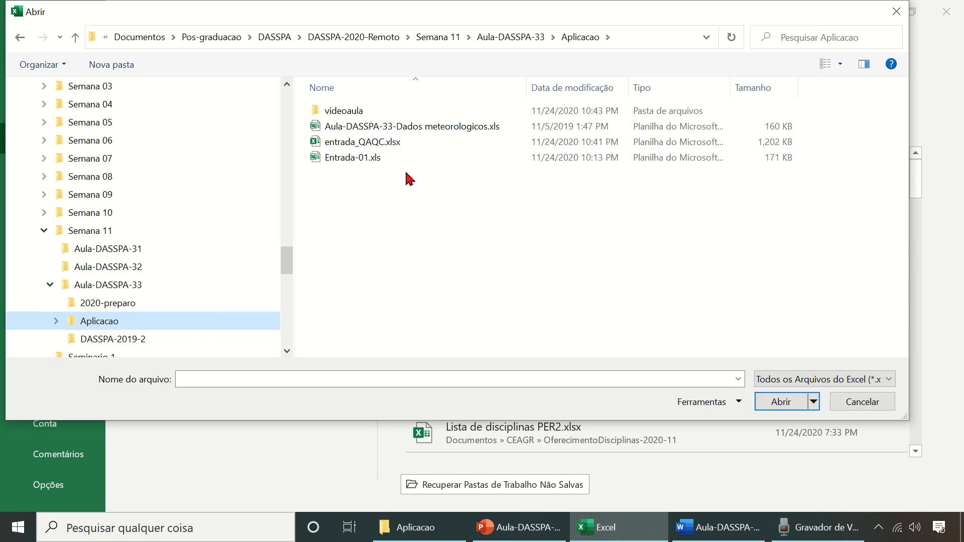
- Show files of all types in the Aplicacao folder and open saida2.txt
{"action": "left_click", "coordinate": [822, 382]}
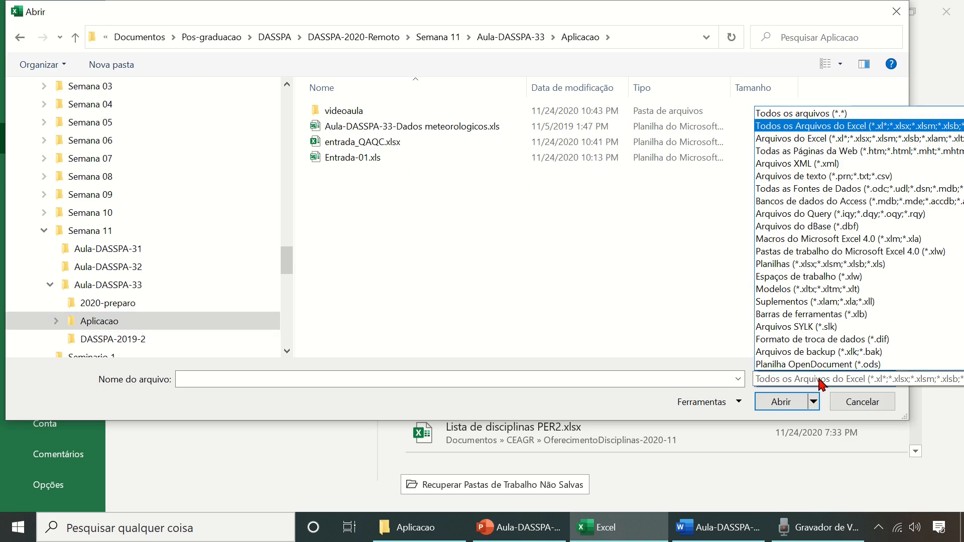
{"action": "left_click", "coordinate": [846, 114]}
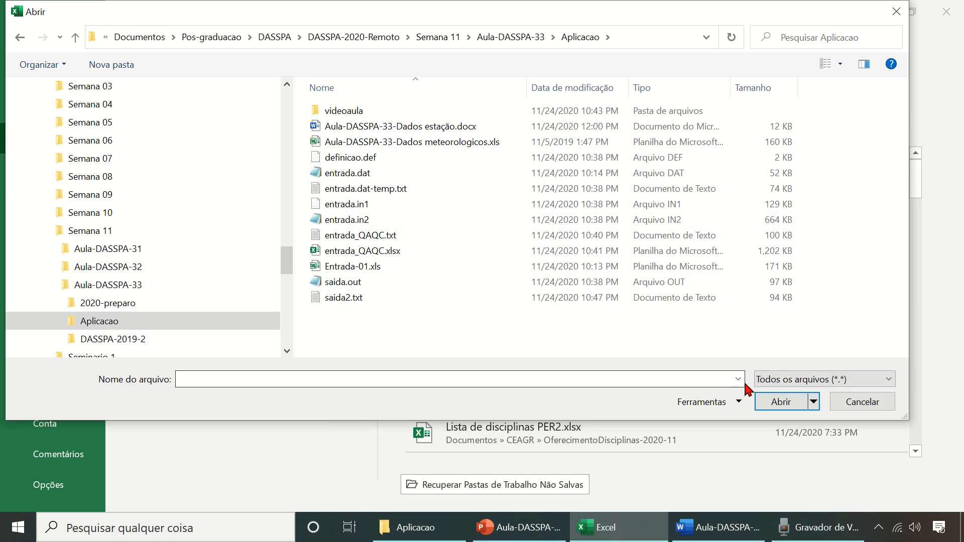
{"action": "double_click", "coordinate": [341, 299]}
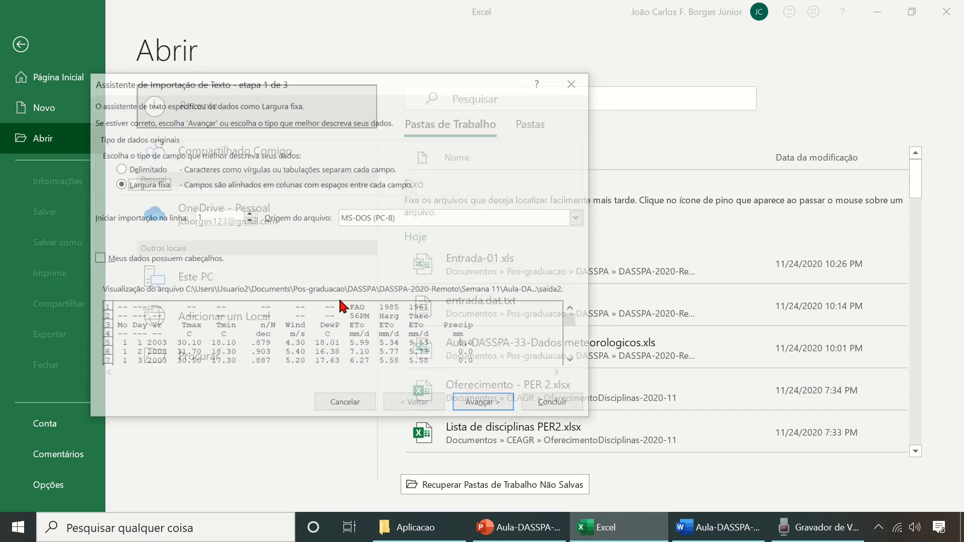
- Import the text as delimited data, adding space to the tab delimiter and keeping the General column format
{"action": "left_click_drag", "start_coordinate": [474, 85], "coordinate": [644, 38]}
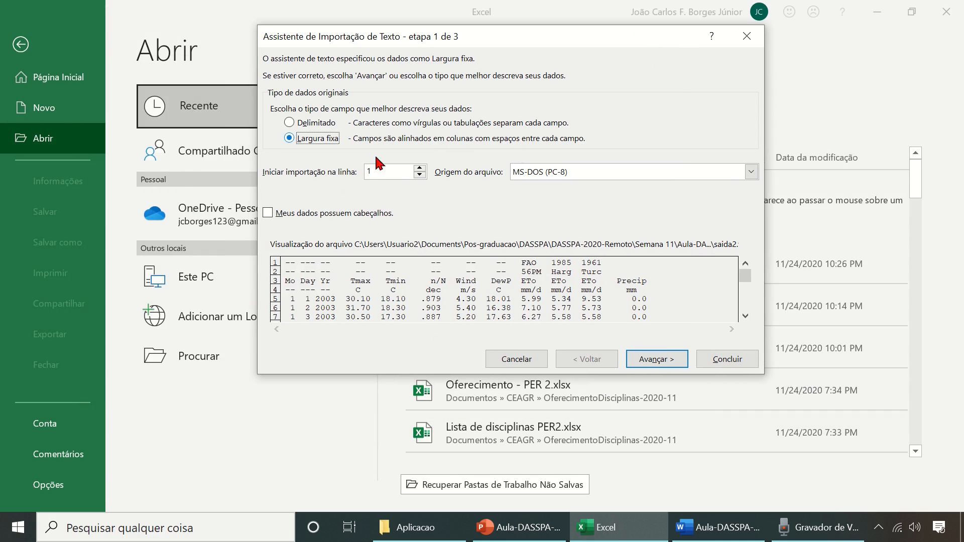
{"action": "left_click", "coordinate": [323, 128]}
{"action": "left_click", "coordinate": [669, 367]}
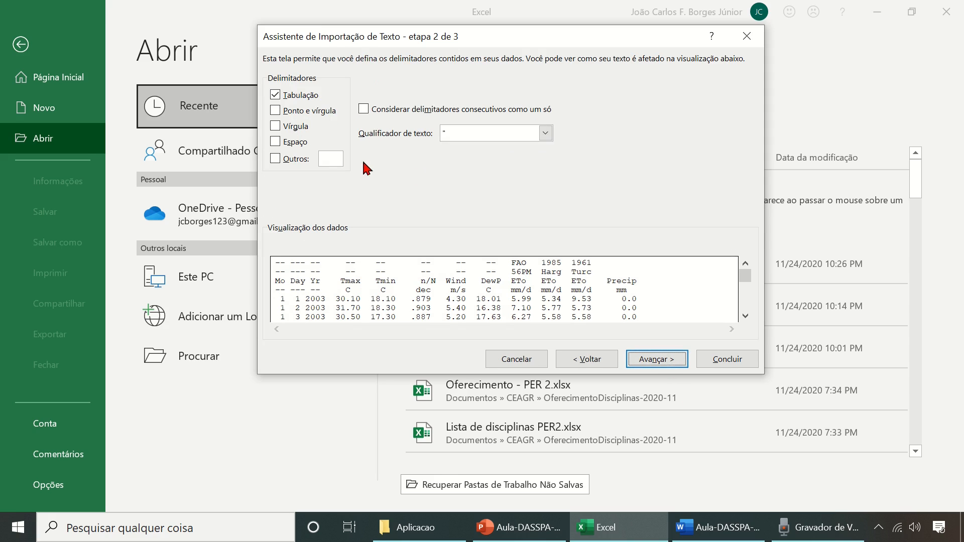
{"action": "left_click", "coordinate": [276, 141]}
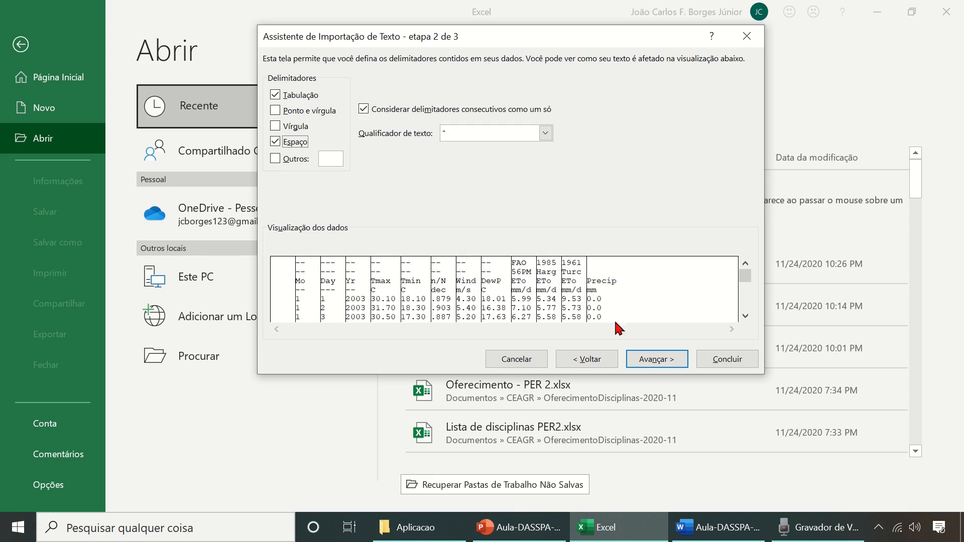
{"action": "left_click", "coordinate": [664, 371]}
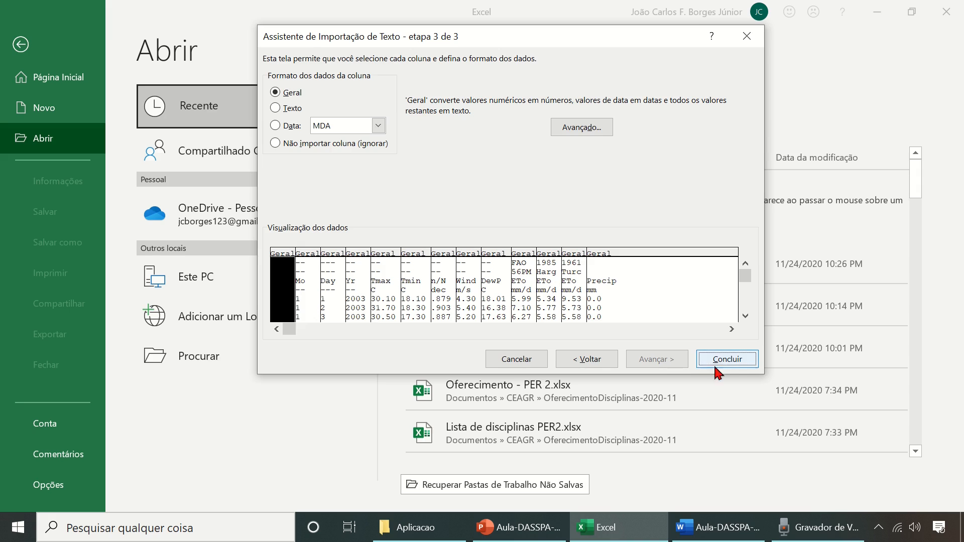
{"action": "left_click", "coordinate": [728, 359]}
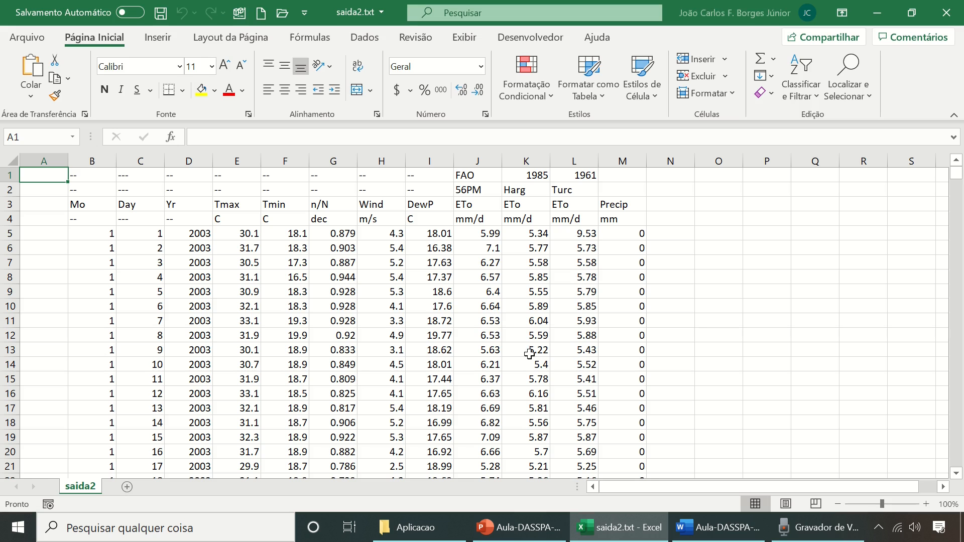
- Delete the empty column A so the results table begins in the first column
{"action": "scroll", "coordinate": [241, 309], "scroll_direction": "down", "scroll_amount": 4}
{"action": "scroll", "coordinate": [271, 309], "scroll_direction": "up", "scroll_amount": 4}
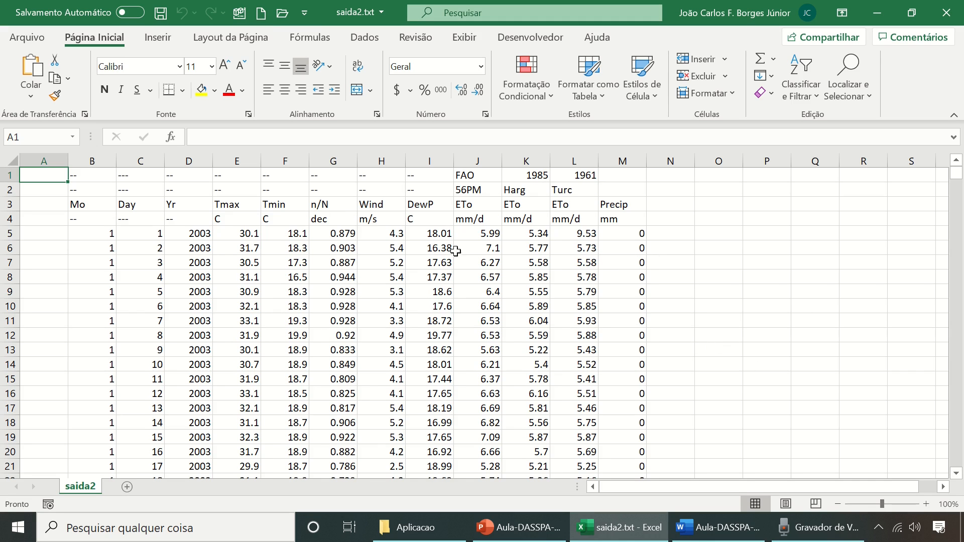
{"action": "left_click", "coordinate": [52, 160]}
{"action": "right_click", "coordinate": [54, 160]}
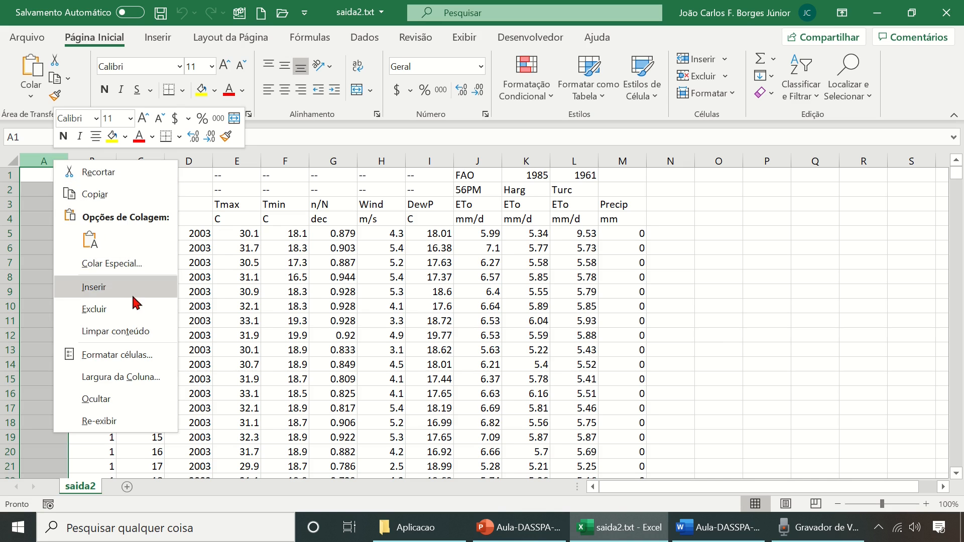
{"action": "left_click", "coordinate": [128, 309]}
{"action": "left_click", "coordinate": [426, 274]}
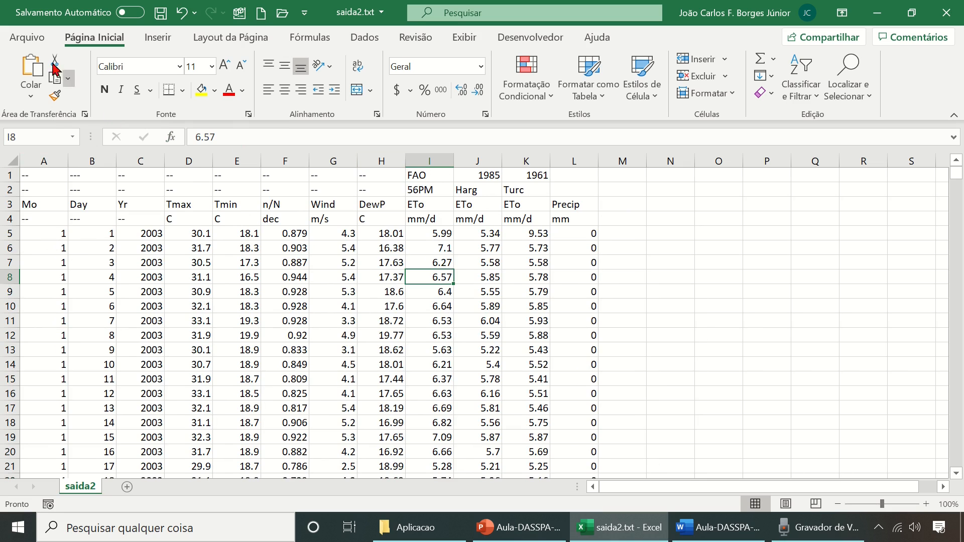
- Save the imported table in the same folder as an Excel workbook (*.xlsx) named saida2
{"action": "left_click", "coordinate": [30, 40]}
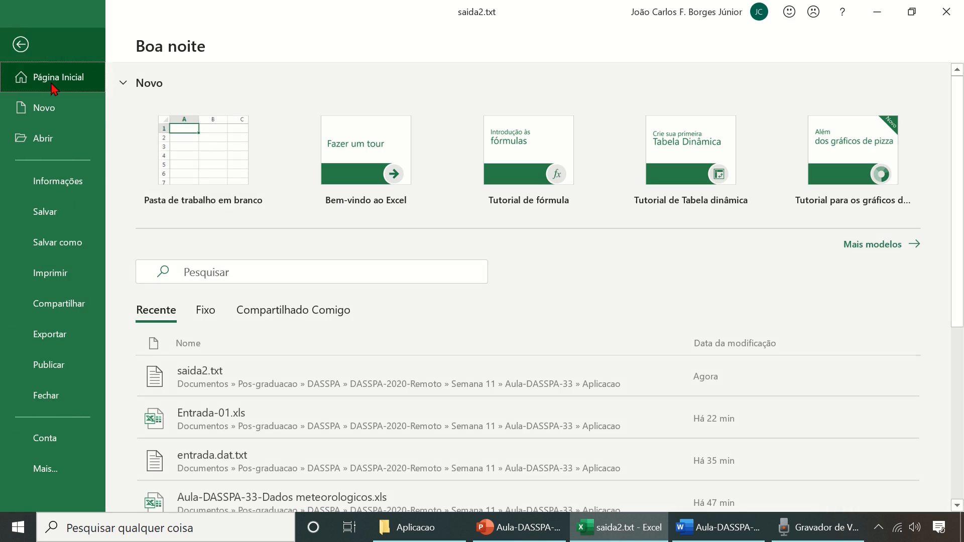
{"action": "left_click", "coordinate": [74, 243]}
{"action": "left_click", "coordinate": [639, 142]}
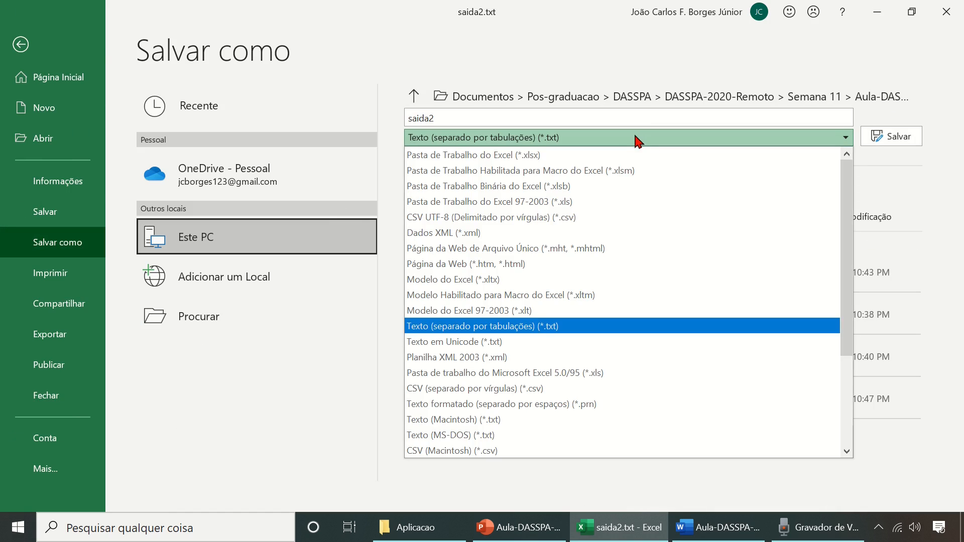
{"action": "left_click", "coordinate": [627, 156]}
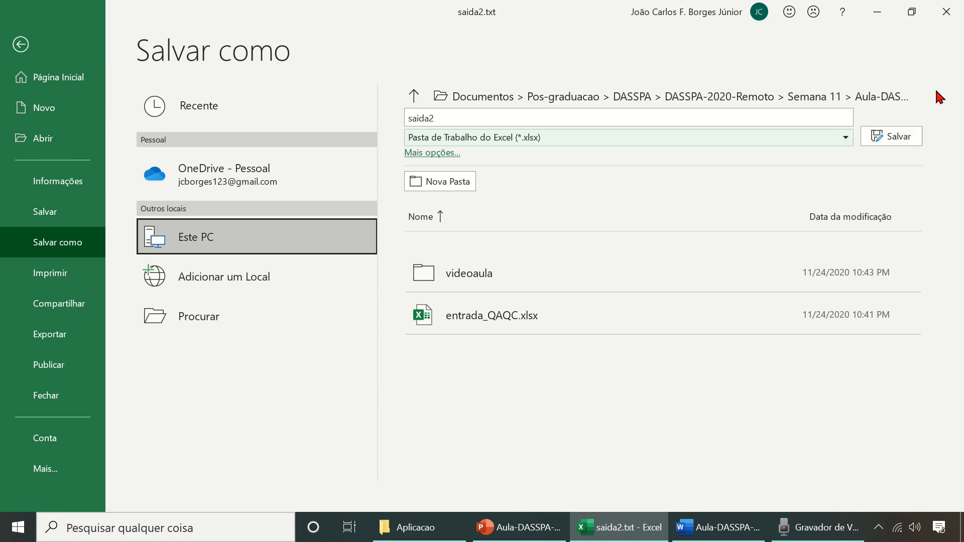
{"action": "left_click", "coordinate": [904, 143]}
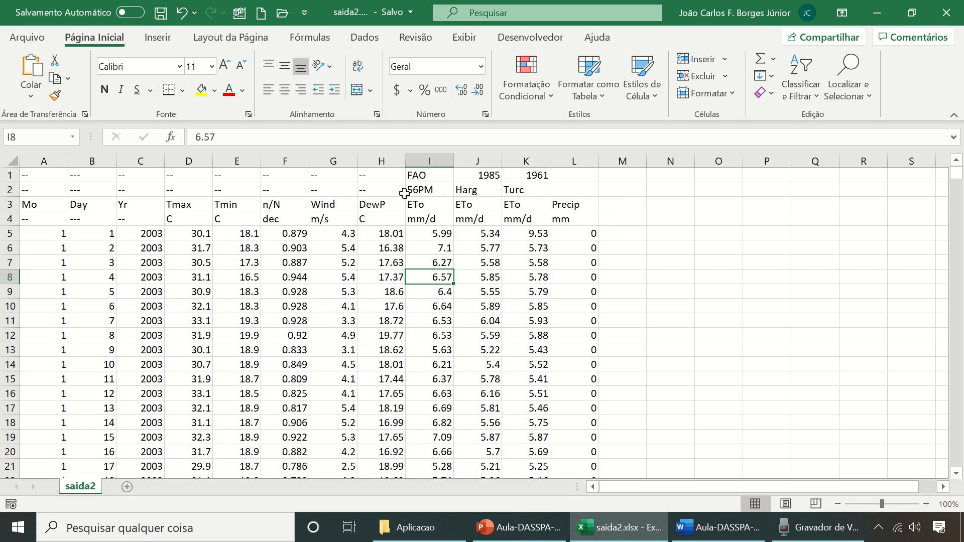
- Fill the headings of the three ETo columns, I1:K4, with yellow
{"action": "left_click_drag", "start_coordinate": [430, 177], "coordinate": [524, 220]}
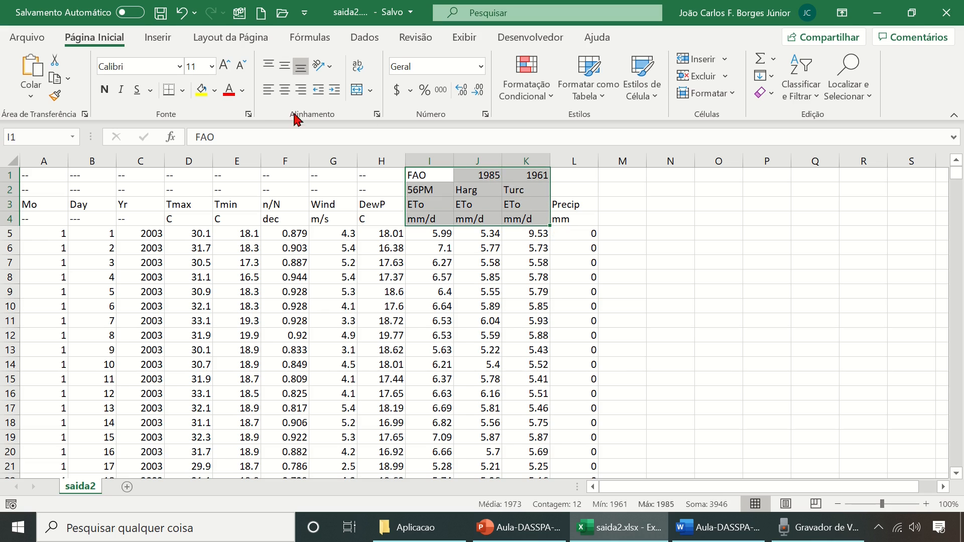
{"action": "left_click", "coordinate": [201, 90]}
{"action": "left_click", "coordinate": [615, 276]}
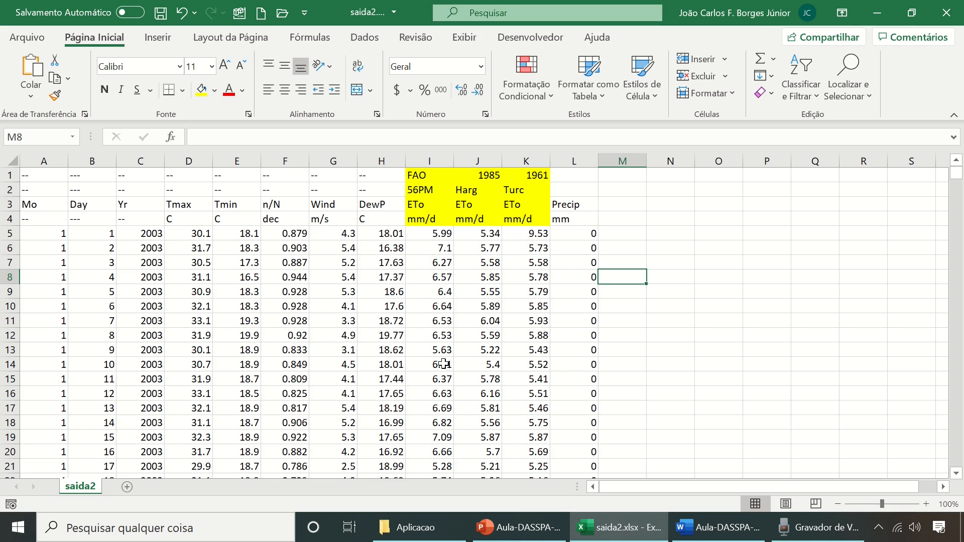
- Freeze the four heading rows above row 5 and scroll through the data to check them
{"action": "left_click", "coordinate": [8, 233]}
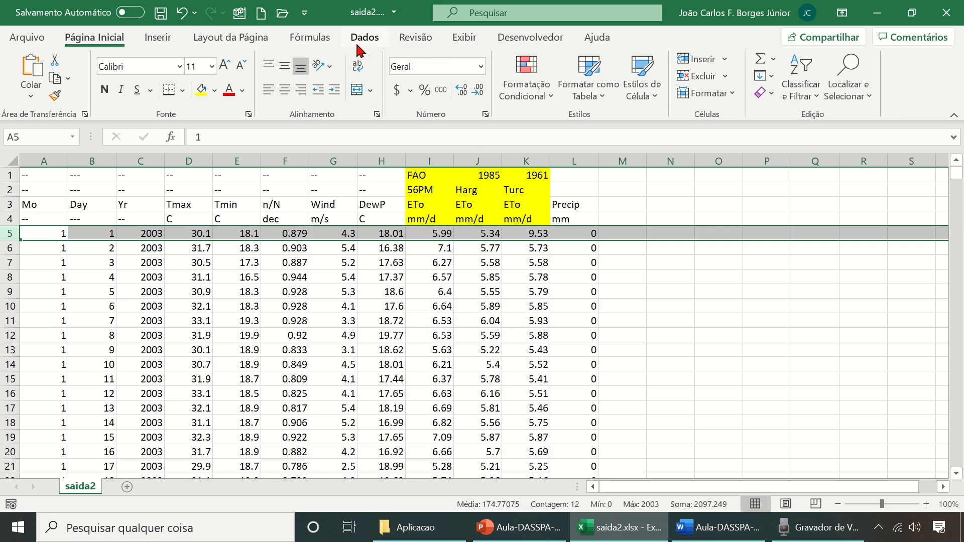
{"action": "left_click", "coordinate": [464, 38]}
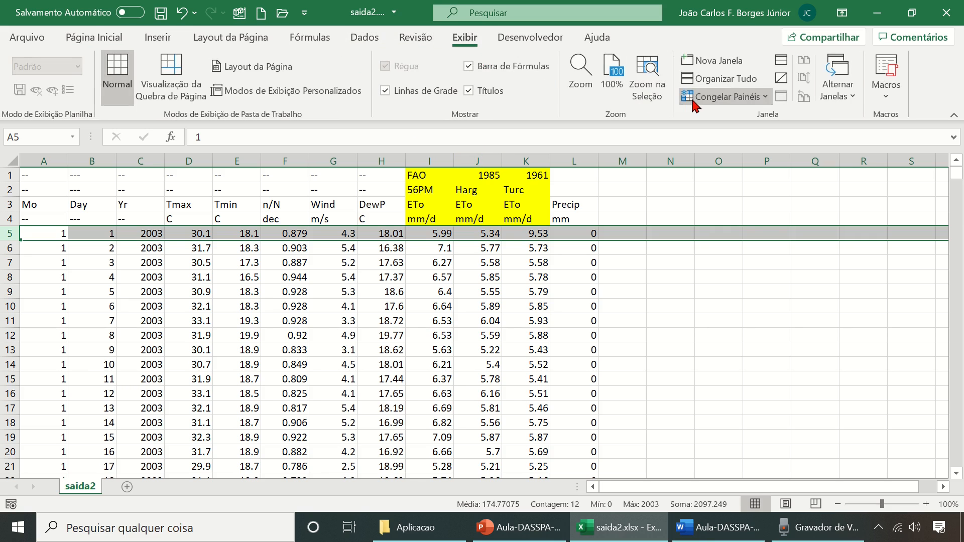
{"action": "left_click", "coordinate": [713, 97]}
{"action": "left_click", "coordinate": [733, 136]}
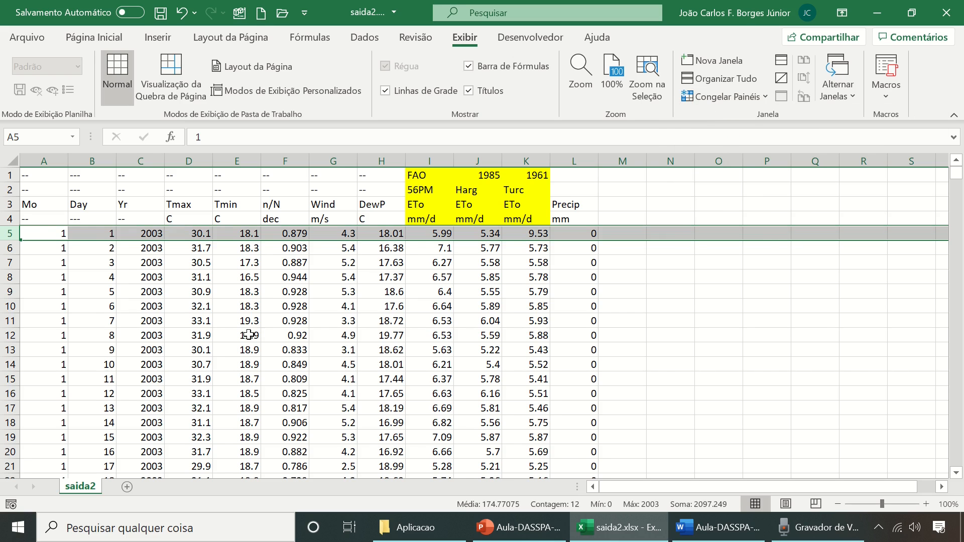
{"action": "scroll", "coordinate": [251, 334], "scroll_direction": "down", "scroll_amount": 19}
{"action": "scroll", "coordinate": [282, 332], "scroll_direction": "down", "scroll_amount": 20}
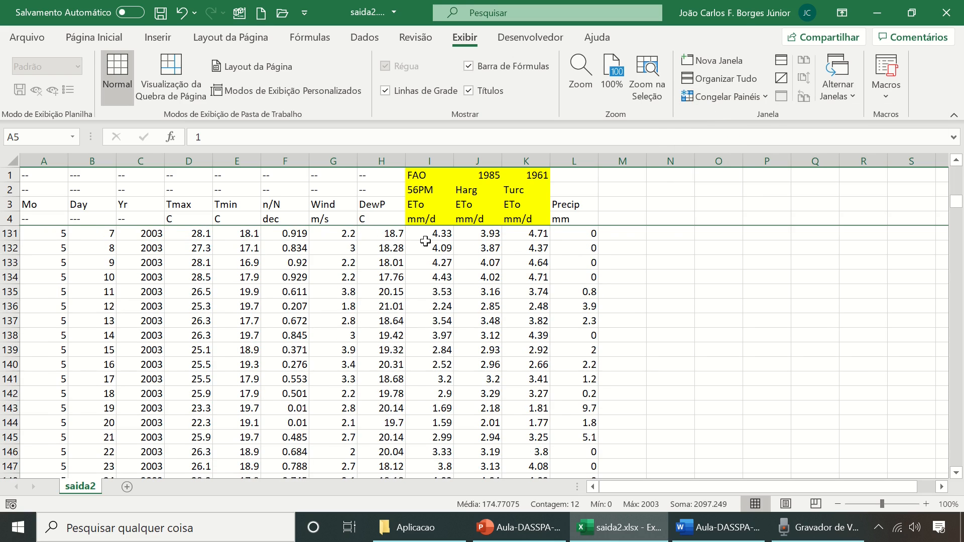
- Label three summary rows below the data in H1282:H1284 as Média, Máximo and Mínimo
{"action": "left_click", "coordinate": [422, 232]}
{"action": "key", "text": "ctrl+Down"}
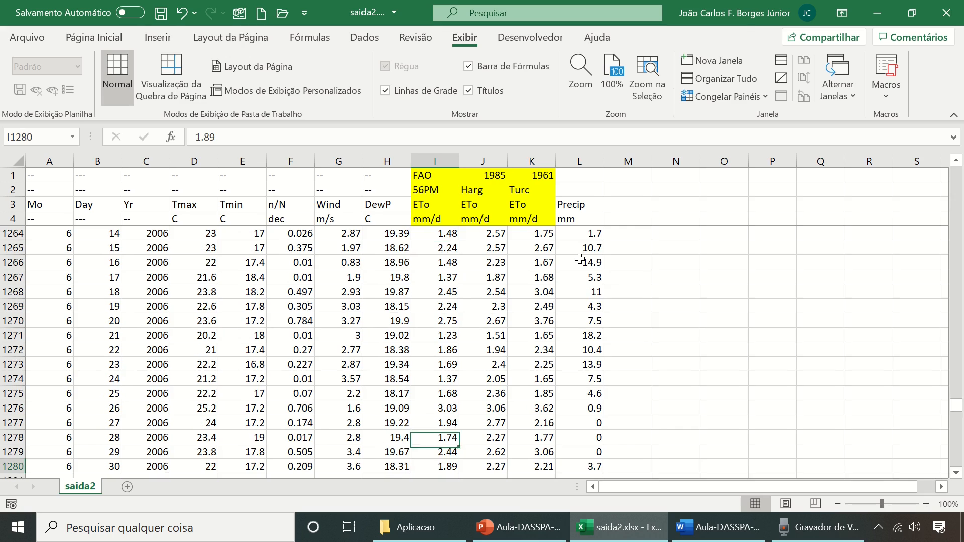
{"action": "key", "text": "Down"}
{"action": "key", "text": "Down"}
{"action": "key", "text": "Down"}
{"action": "key", "text": "Up"}
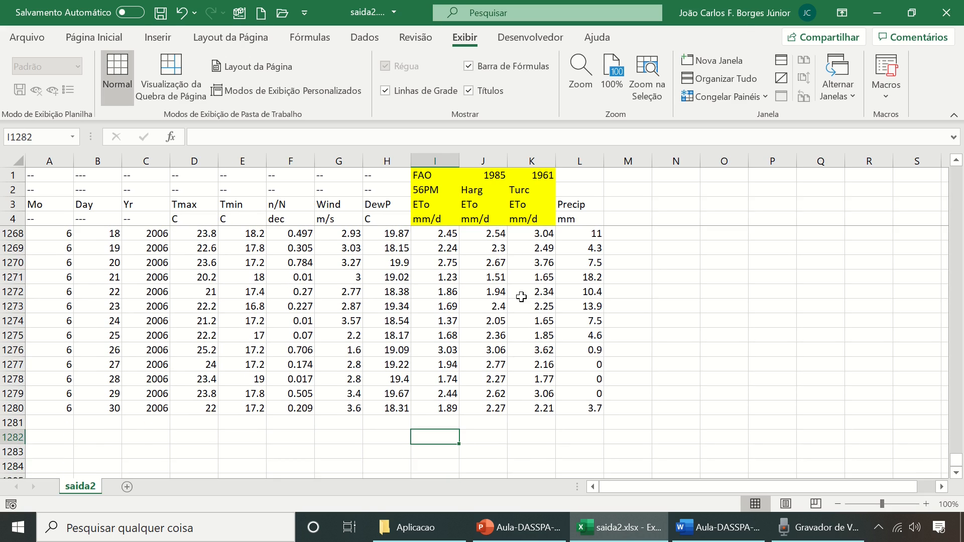
{"action": "left_click", "coordinate": [396, 431]}
{"action": "type", "text": "M"}
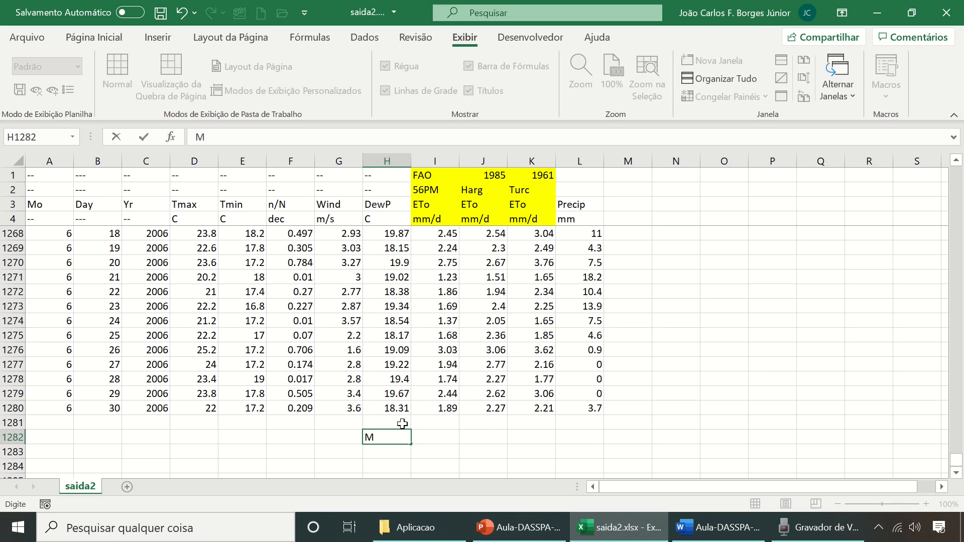
{"action": "type", "text": "édia"}
{"action": "key", "text": "Return"}
{"action": "type", "text": "M"}
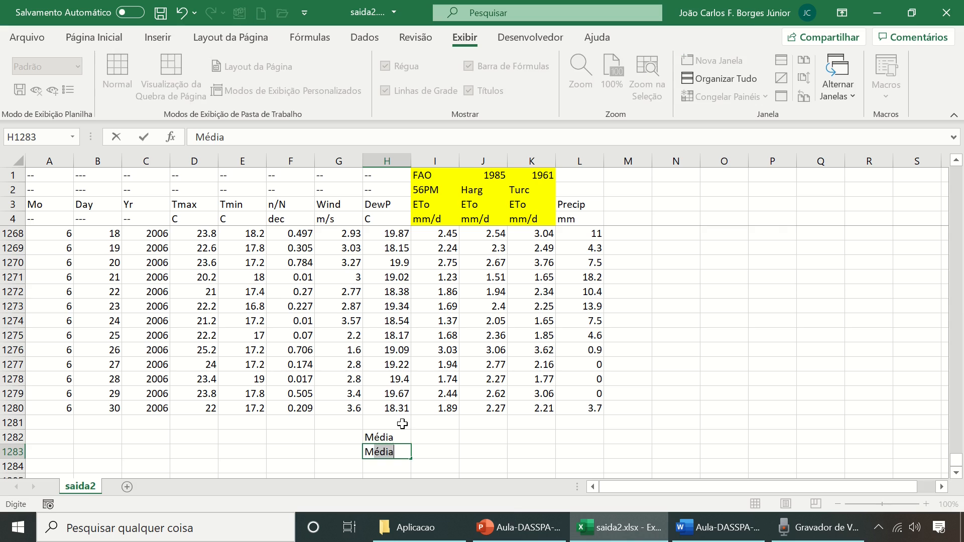
{"action": "type", "text": "áximo"}
{"action": "key", "text": "Return"}
{"action": "type", "text": "Míni"}
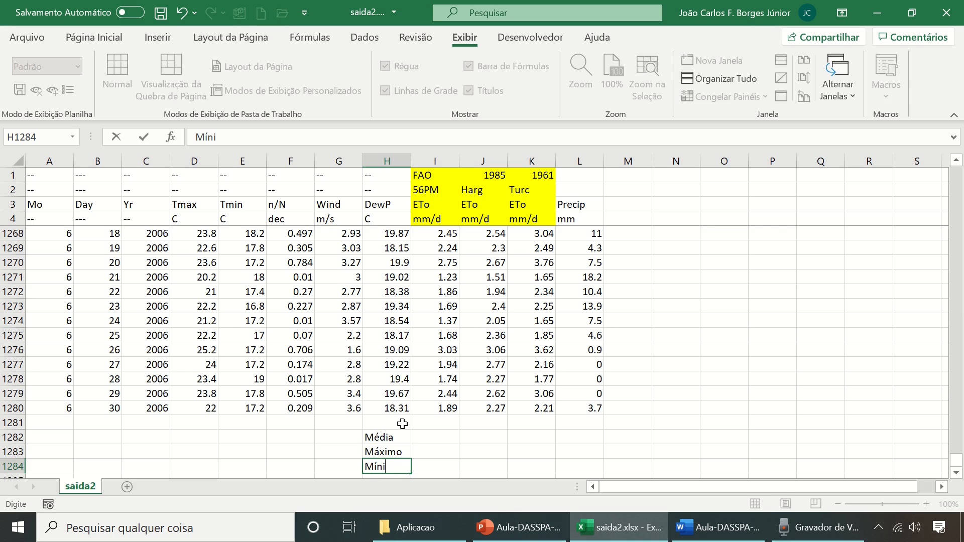
{"action": "type", "text": "mo"}
{"action": "key", "text": "Return"}
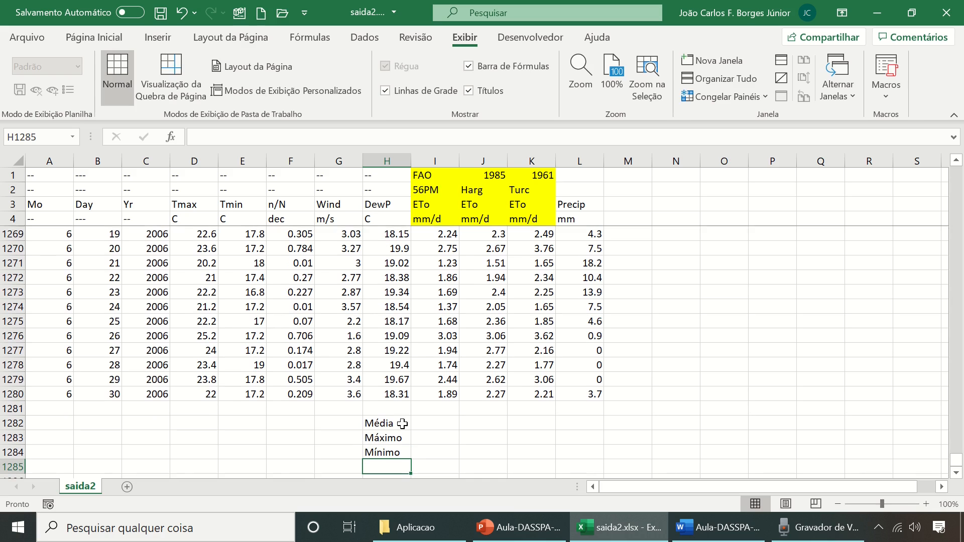
- Add the labels DesvPad, CV and r in H1285:H1287 to complete the list of summary statistics
{"action": "type", "text": "Des"}
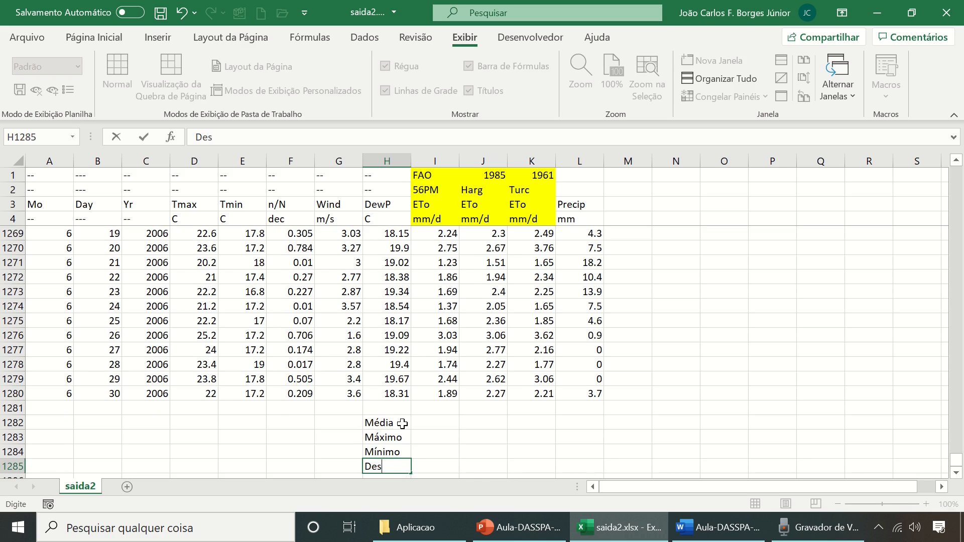
{"action": "type", "text": "vPad"}
{"action": "key", "text": "Return"}
{"action": "type", "text": "CV"}
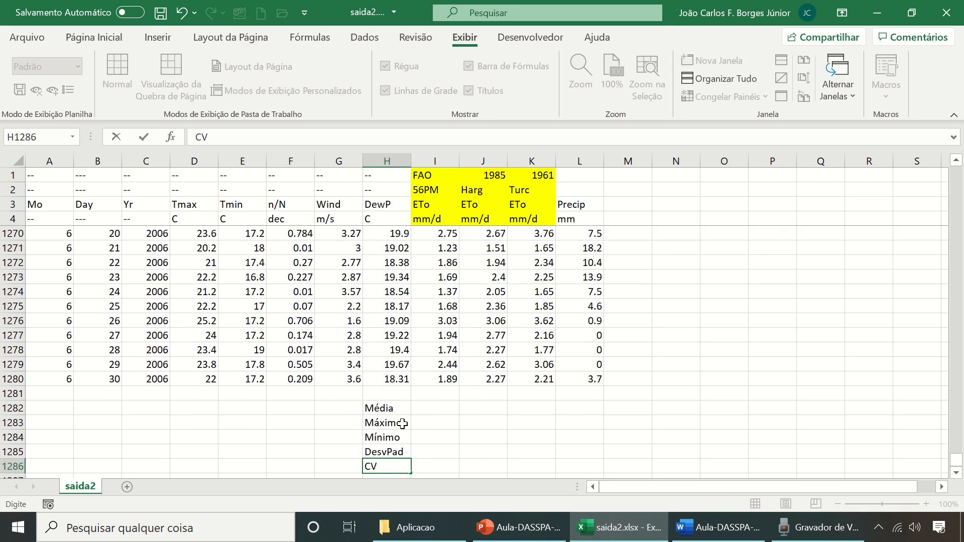
{"action": "key", "text": "Return"}
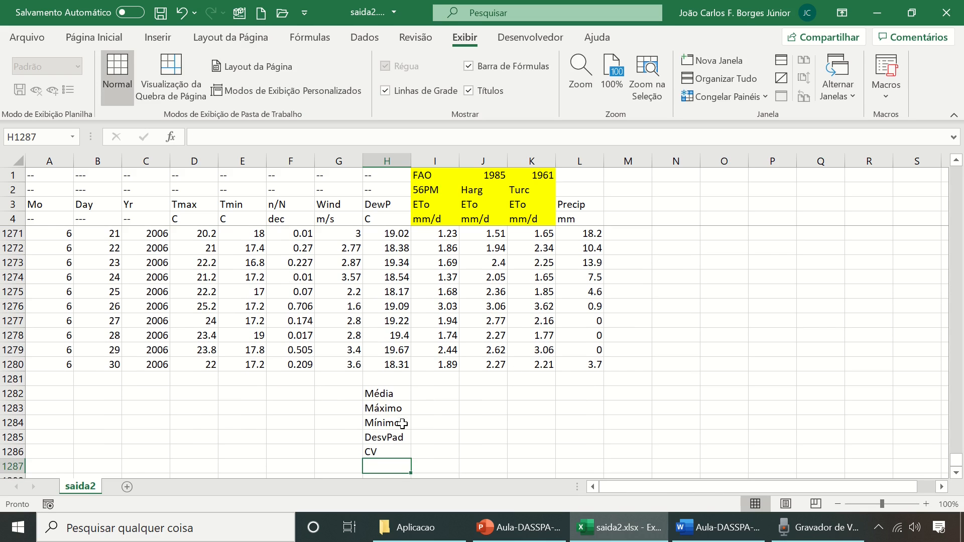
{"action": "type", "text": "r"}
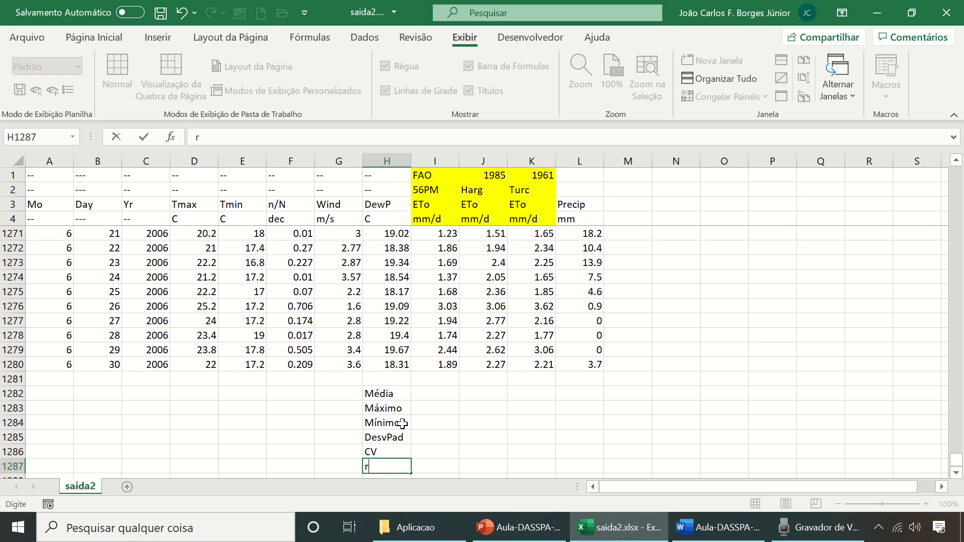
{"action": "key", "text": "Return"}
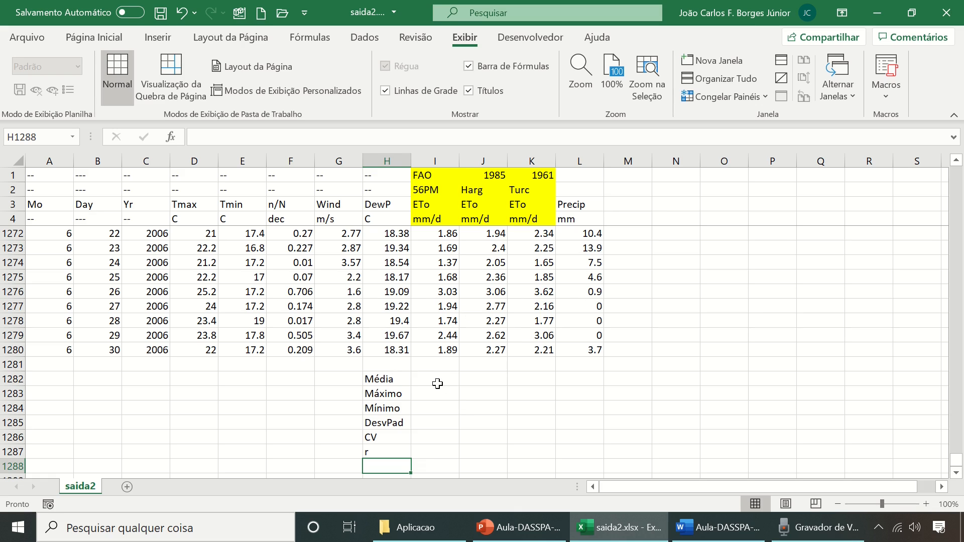
- Calculate the mean of the FAO 56PM ETo column in I1282 with MÉDIA over I5:I1280
{"action": "left_click", "coordinate": [437, 384]}
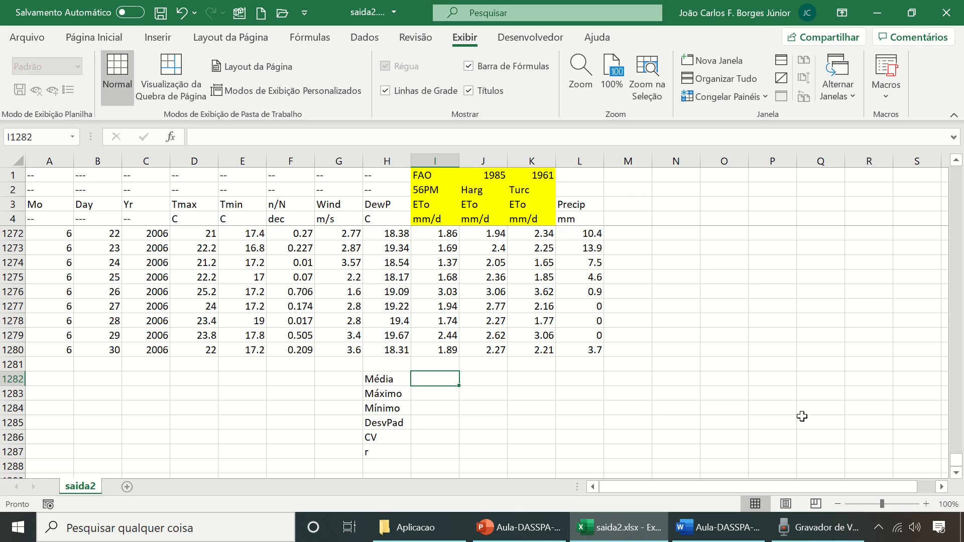
{"action": "type", "text": "=m"}
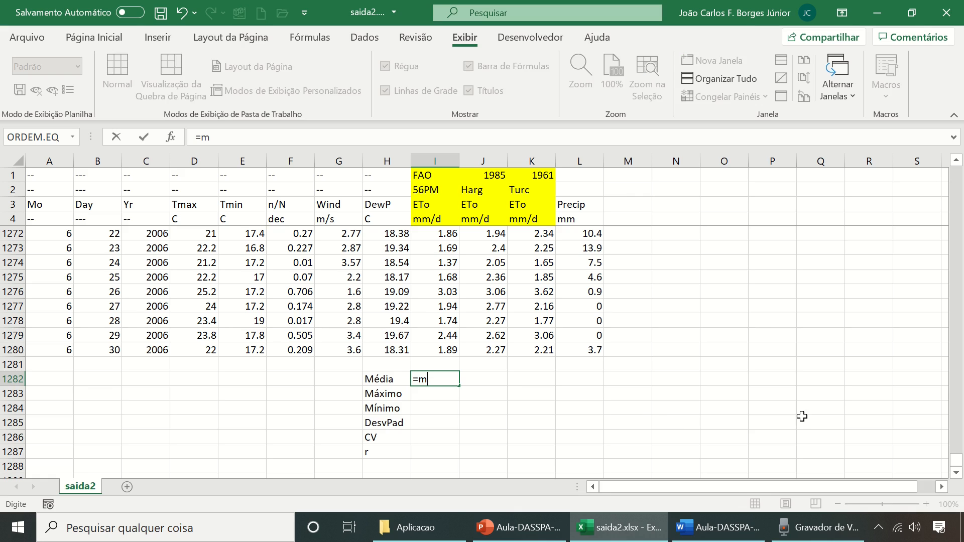
{"action": "type", "text": "édia("}
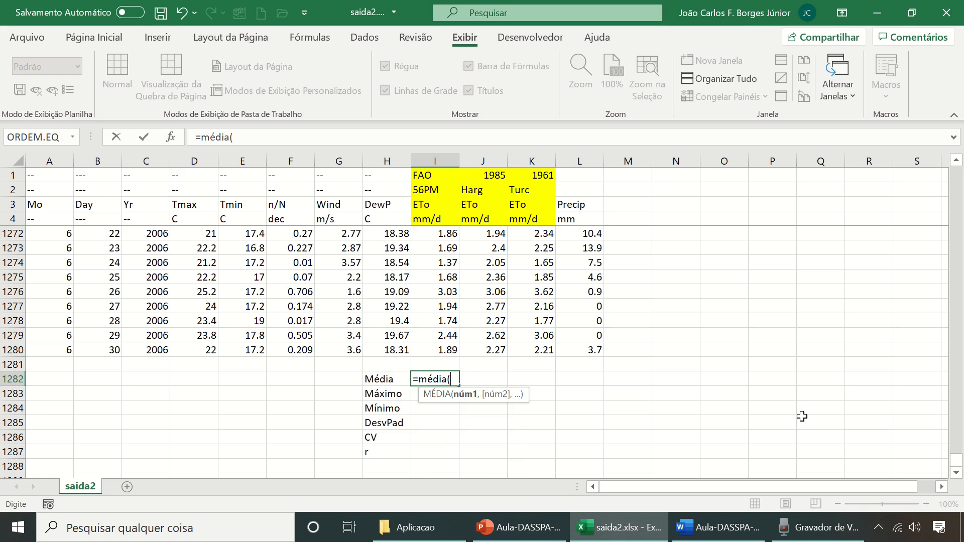
{"action": "key", "text": "Up"}
{"action": "key", "text": "Up"}
{"action": "key", "text": "ctrl+shift+Up"}
{"action": "key", "text": "shift+Down"}
{"action": "key", "text": "shift+Down"}
{"action": "key", "text": "shift+Down"}
{"action": "key", "text": "shift+Down"}
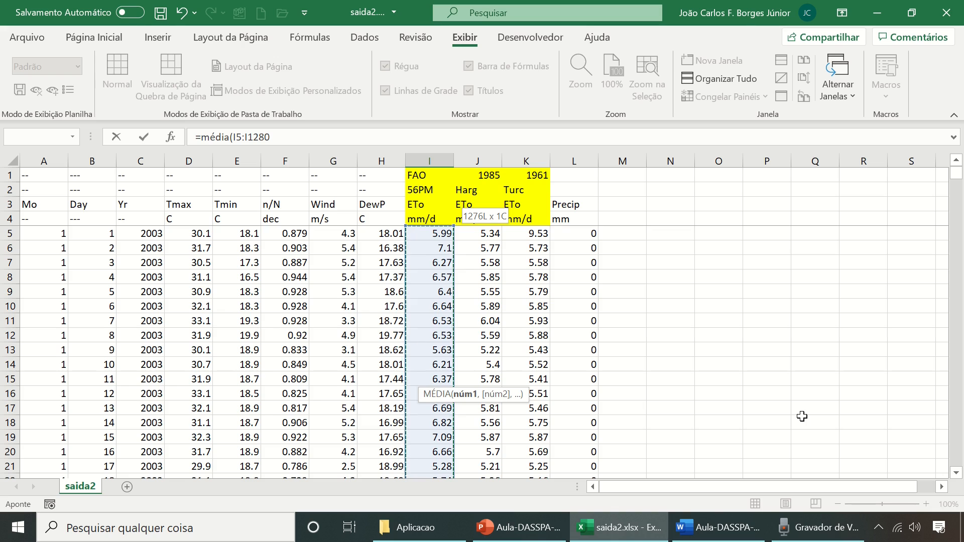
{"action": "key", "text": "Return"}
{"action": "key", "text": "Up"}
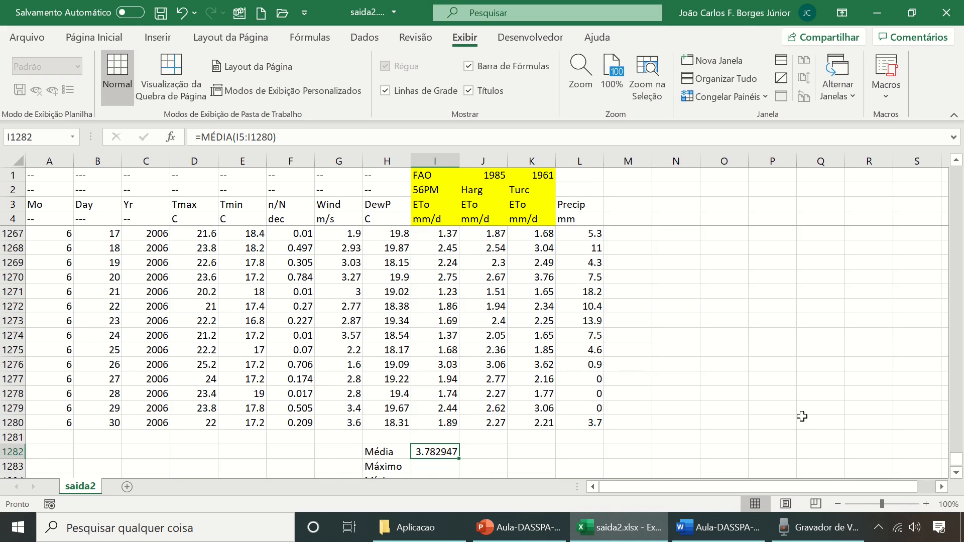
- Calculate the maximum of the FAO 56PM ETo column in I1283 with MÁXIMO over I5:I1280
{"action": "scroll", "coordinate": [489, 415], "scroll_direction": "down", "scroll_amount": 2}
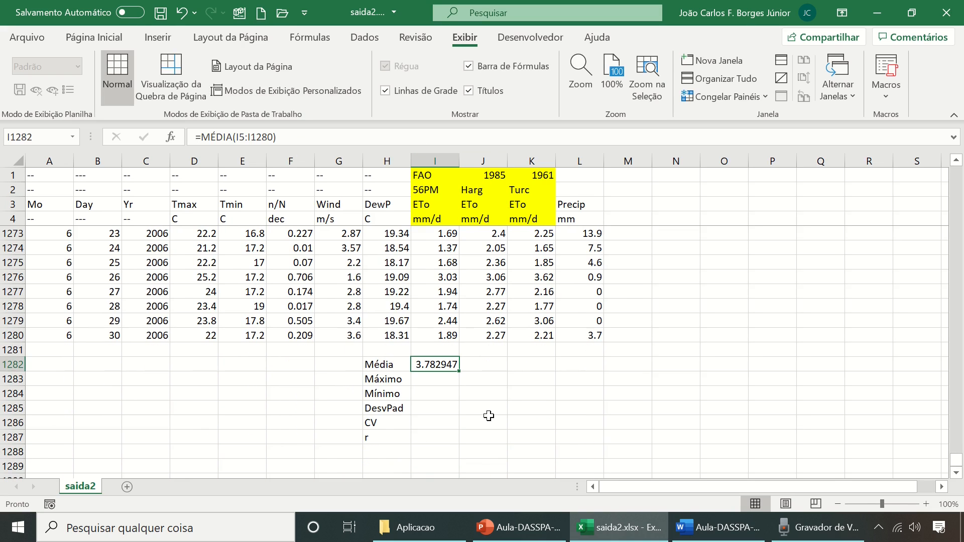
{"action": "left_click", "coordinate": [445, 381]}
{"action": "type", "text": "=más"}
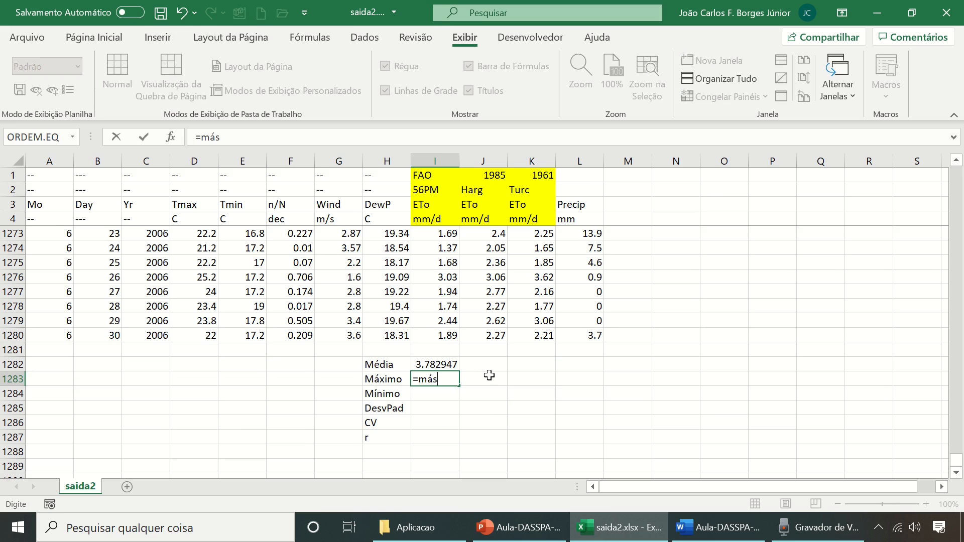
{"action": "key", "text": "BackSpace"}
{"action": "type", "text": "ximo("}
{"action": "key", "text": "Up"}
{"action": "key", "text": "Up"}
{"action": "key", "text": "Up"}
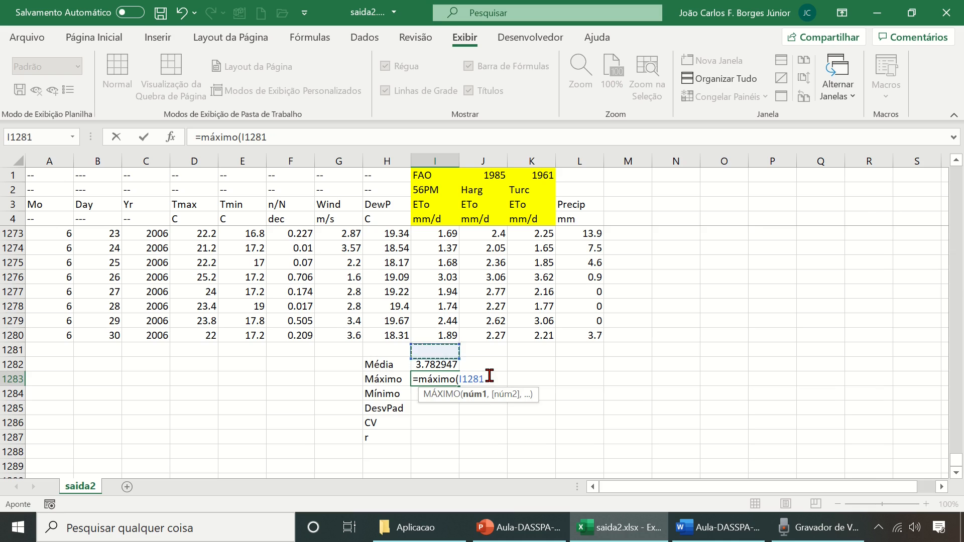
{"action": "key", "text": "ctrl+shift+Up"}
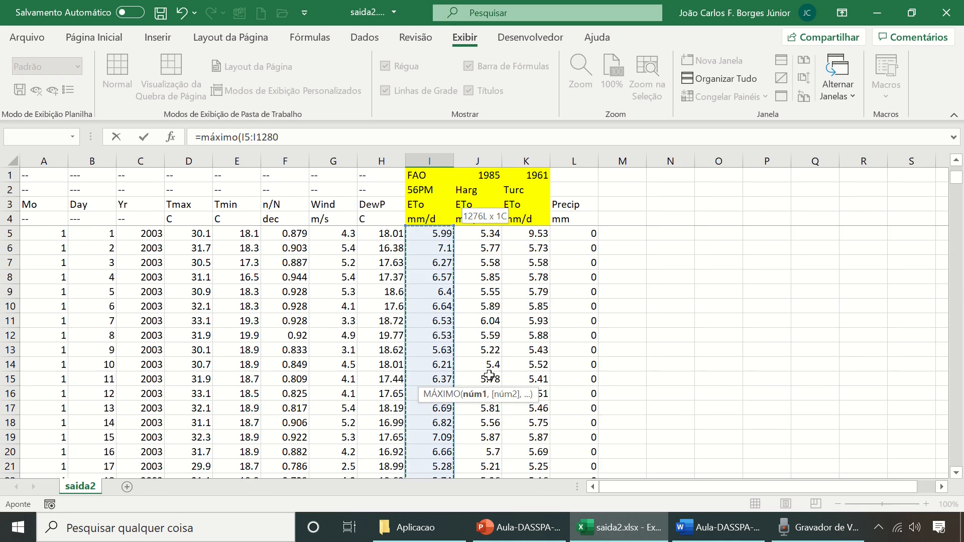
{"action": "key", "text": "Return"}
{"action": "key", "text": "Up"}
{"action": "key", "text": "Down"}
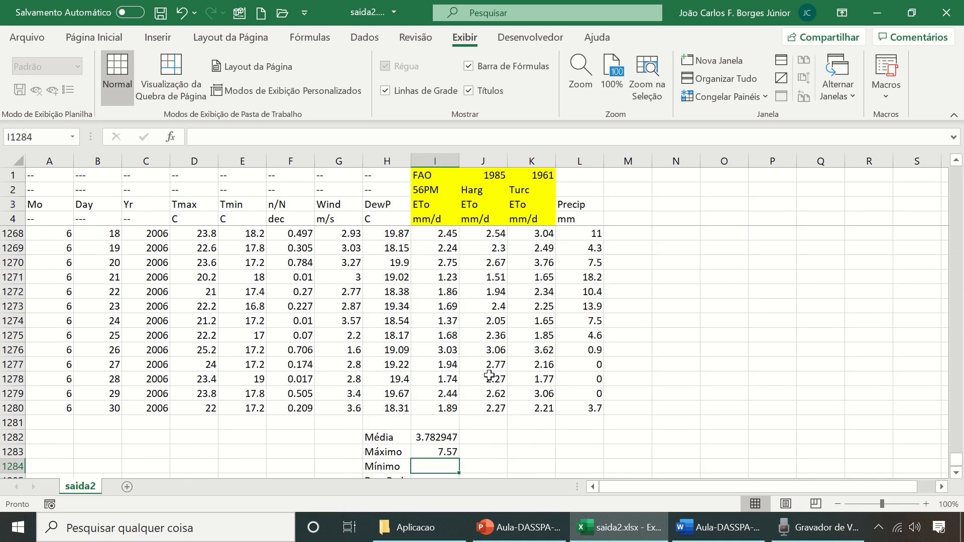
- Calculate the minimum of the FAO 56PM ETo column in I1284 with MÍNIMO, covering the data down to I1280
{"action": "type", "text": "=m"}
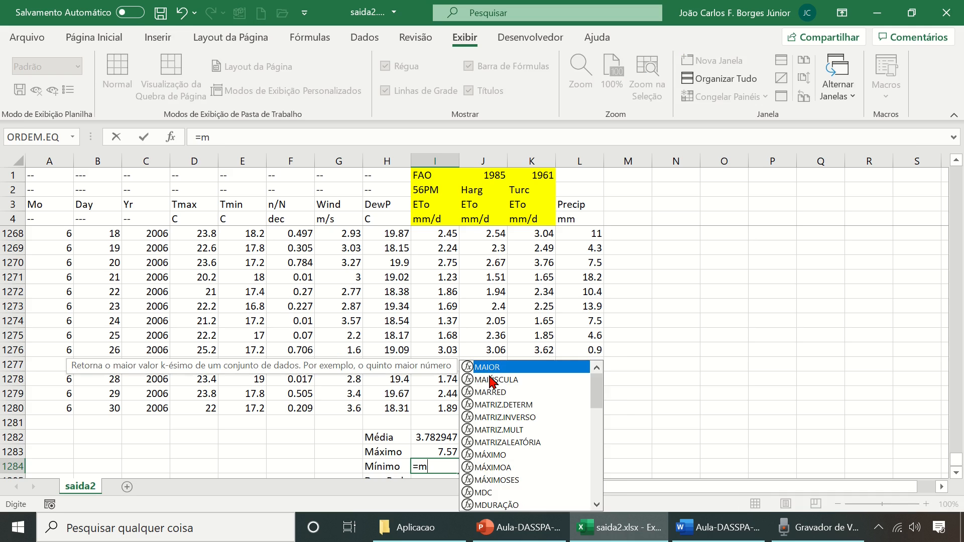
{"action": "type", "text": "ínimo("}
{"action": "key", "text": "Up"}
{"action": "key", "text": "Up"}
{"action": "key", "text": "Up"}
{"action": "key", "text": "Up"}
{"action": "key", "text": "ctrl+shift+Up"}
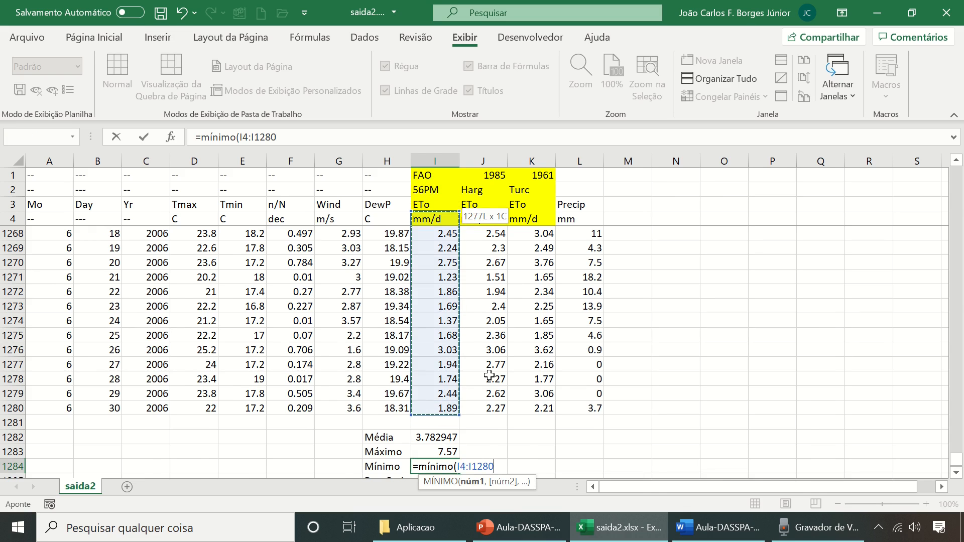
{"action": "key", "text": "Return"}
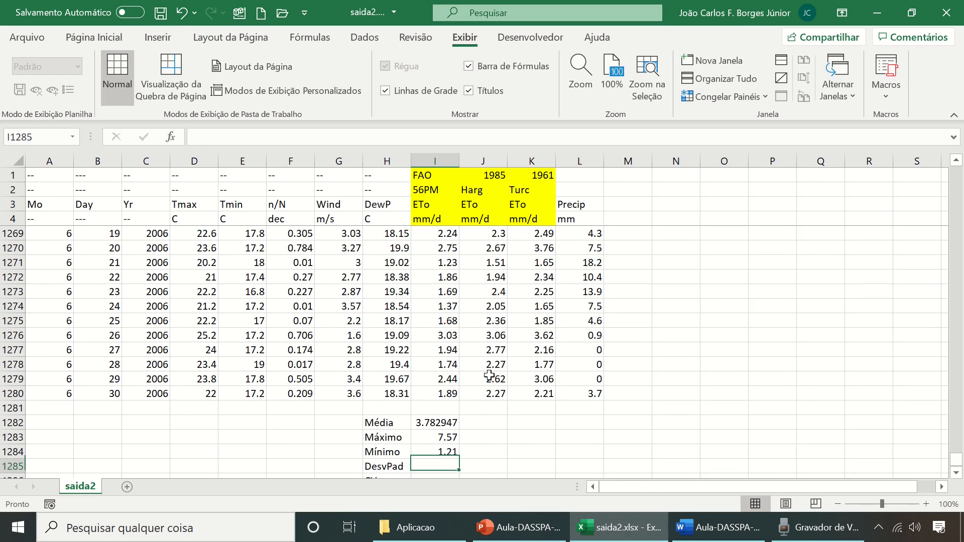
- Insert the DESVPAD.A function in I1285 to get the sample standard deviation of I5:I1280
{"action": "left_click", "coordinate": [171, 136]}
{"action": "left_click", "coordinate": [382, 204]}
{"action": "left_click", "coordinate": [578, 331]}
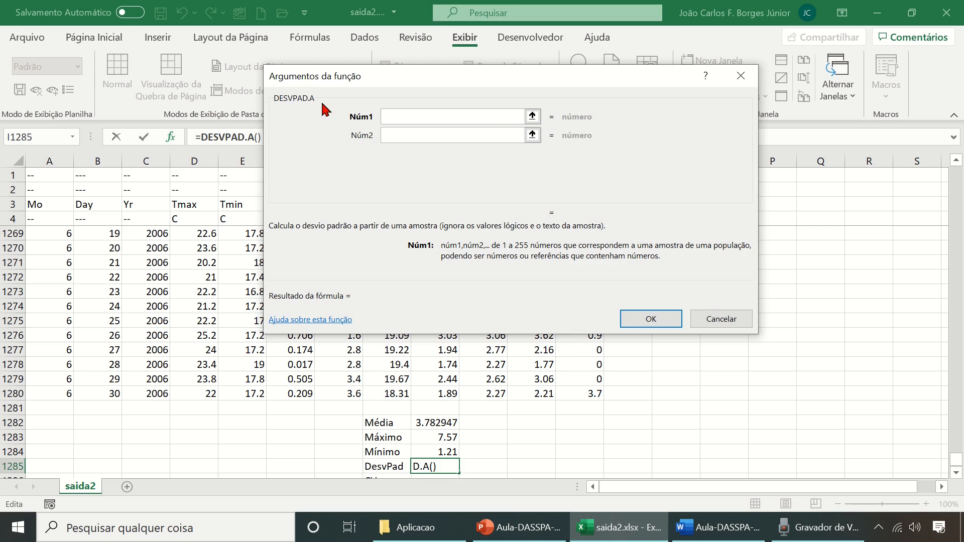
{"action": "left_click", "coordinate": [532, 117]}
{"action": "left_click", "coordinate": [440, 214]}
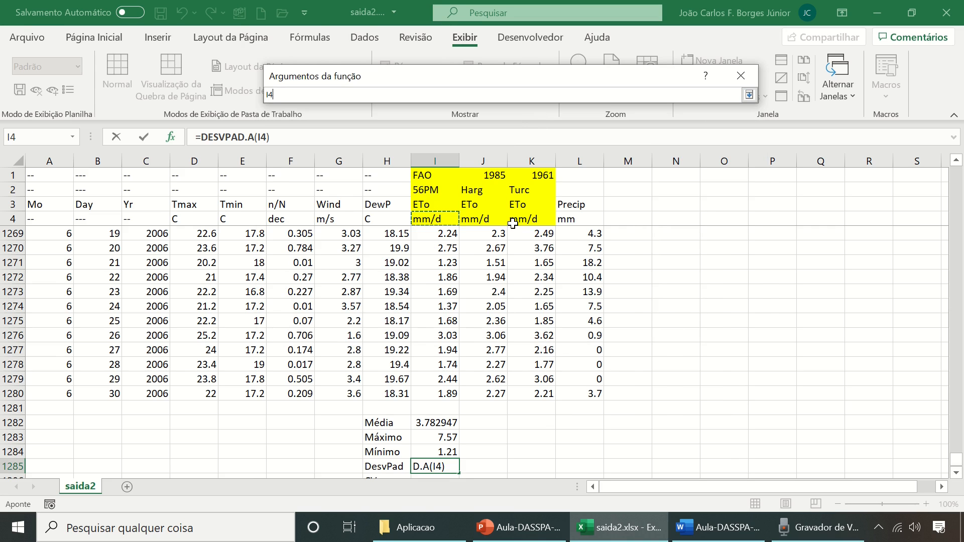
{"action": "key", "text": "Down"}
{"action": "key", "text": "ctrl+shift+Down"}
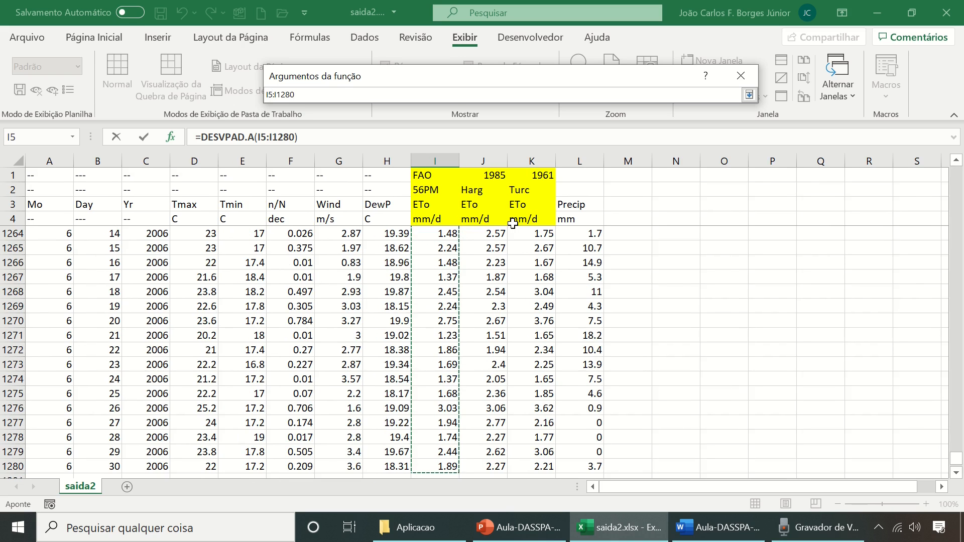
{"action": "left_click", "coordinate": [749, 94]}
{"action": "left_click", "coordinate": [651, 319]}
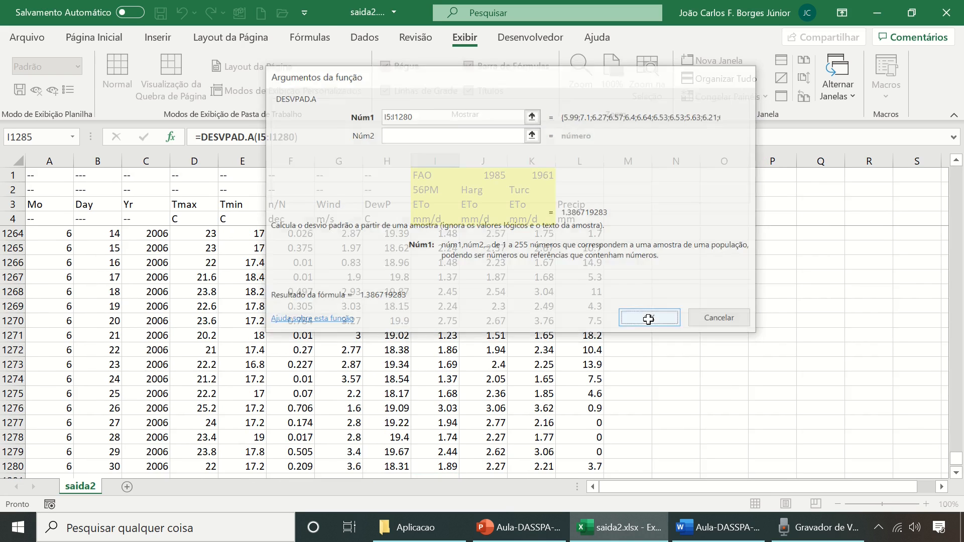
- Calculate the coefficient of variation in I1286 by dividing the standard deviation by the mean, =I1285/I1282
{"action": "scroll", "coordinate": [484, 383], "scroll_direction": "down", "scroll_amount": 5}
{"action": "scroll", "coordinate": [442, 359], "scroll_direction": "up", "scroll_amount": 1}
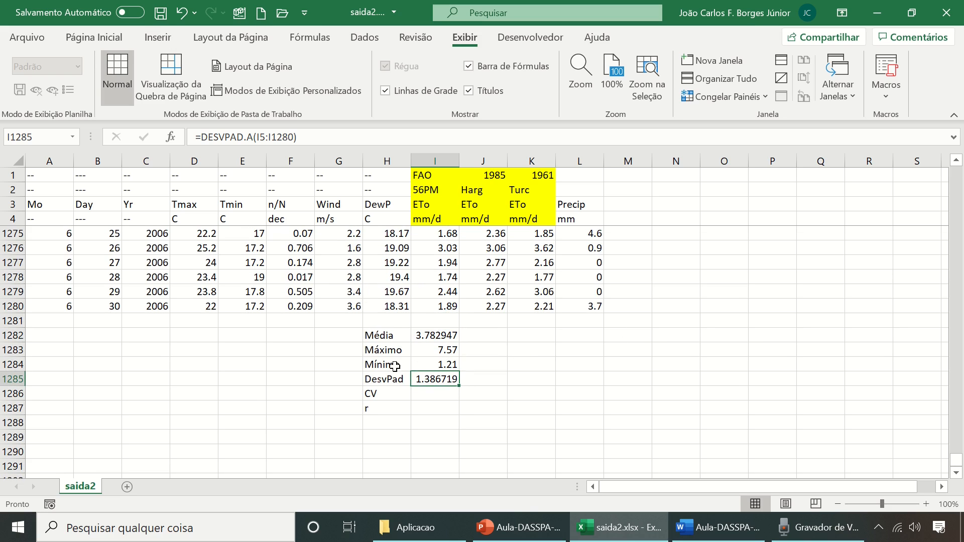
{"action": "left_click", "coordinate": [443, 398]}
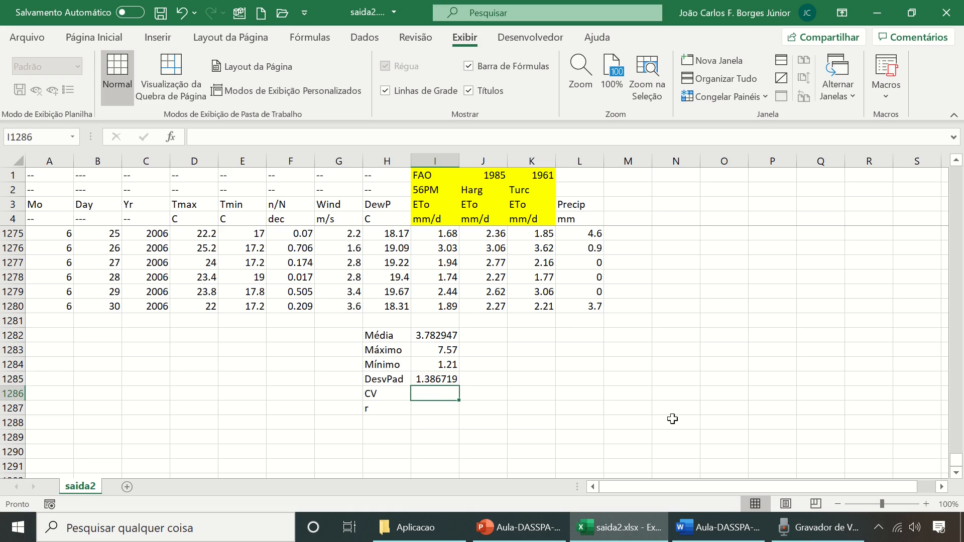
{"action": "type", "text": "="}
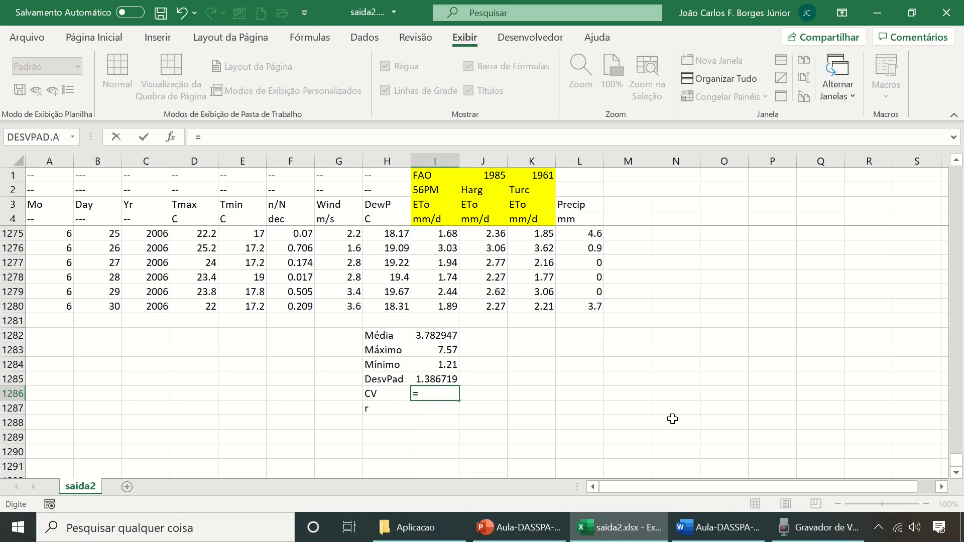
{"action": "key", "text": "Up"}
{"action": "type", "text": "/"}
{"action": "key", "text": "Up"}
{"action": "key", "text": "Up"}
{"action": "key", "text": "Up"}
{"action": "key", "text": "Up"}
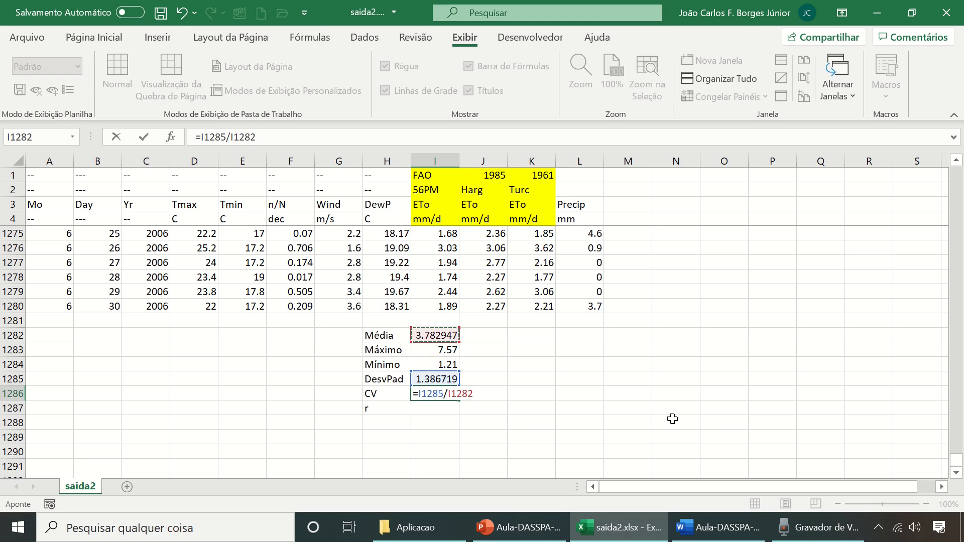
{"action": "key", "text": "Return"}
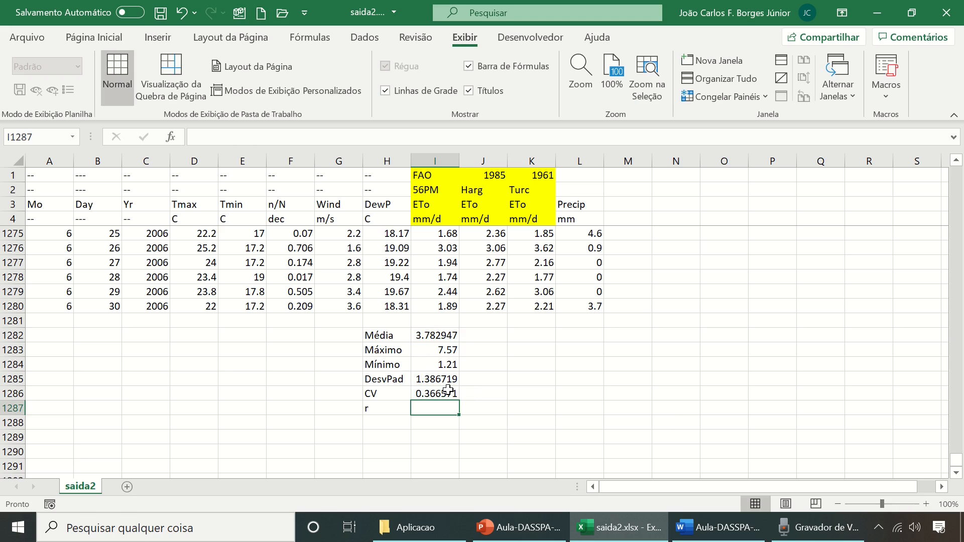
- Format the coefficient of variation in I1286 as a percentage
{"action": "left_click", "coordinate": [448, 390]}
{"action": "left_click", "coordinate": [110, 38]}
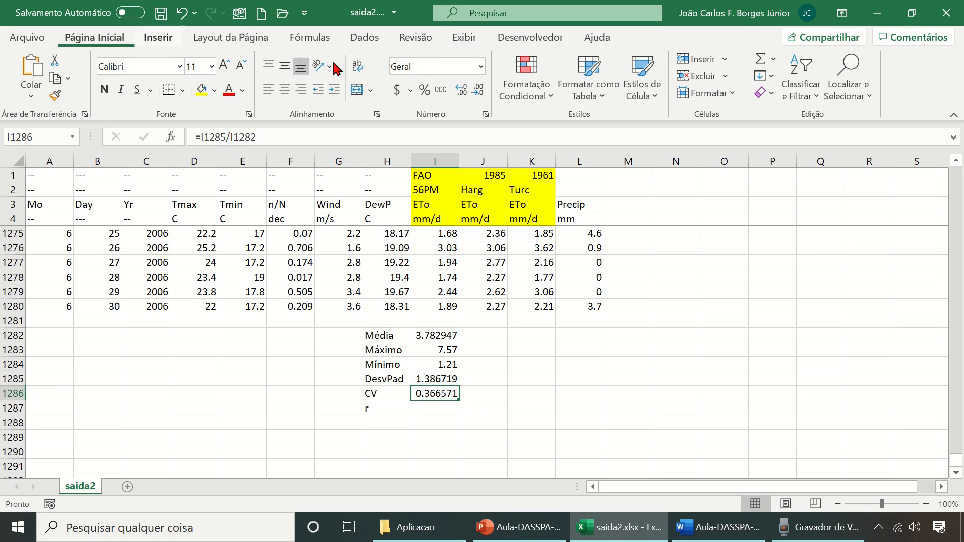
{"action": "left_click", "coordinate": [424, 90]}
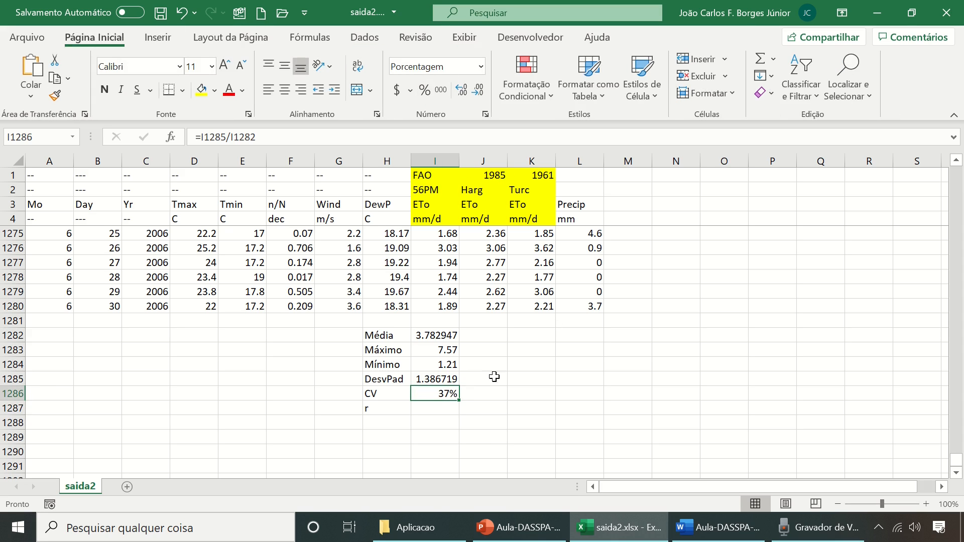
- Format the mean, maximum, minimum and standard deviation in I1282:I1285 to two decimal places
{"action": "left_click", "coordinate": [436, 408]}
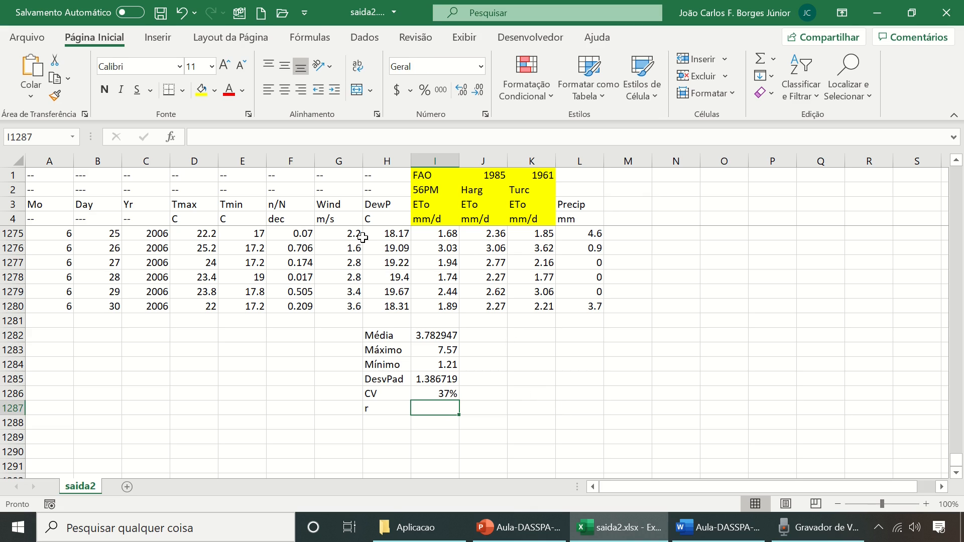
{"action": "double_click", "coordinate": [423, 337]}
{"action": "key", "text": "Escape"}
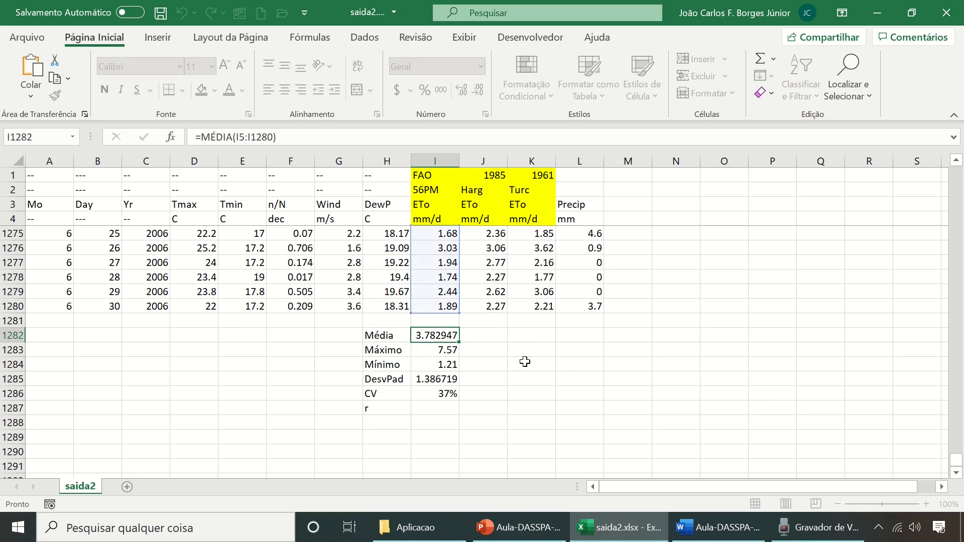
{"action": "left_click_drag", "start_coordinate": [441, 334], "coordinate": [437, 378]}
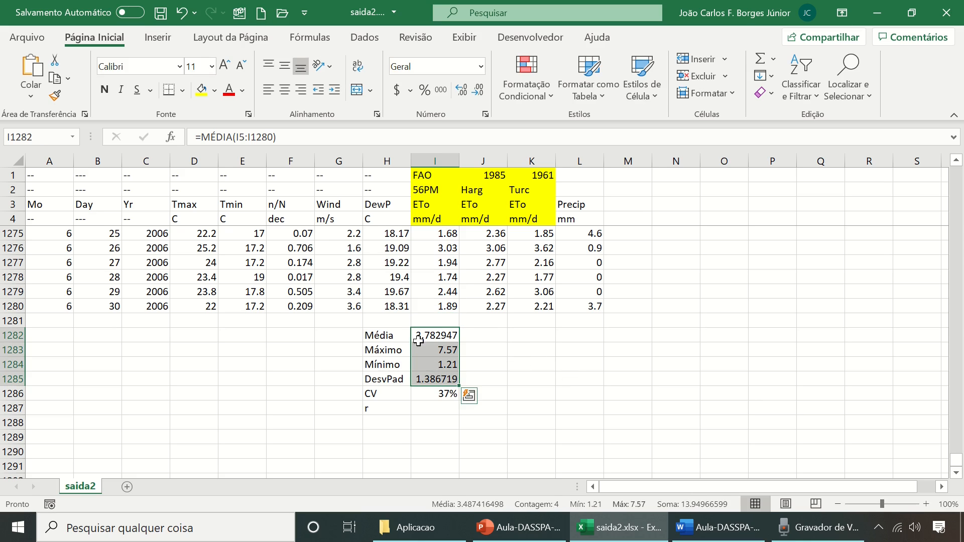
{"action": "left_click", "coordinate": [480, 91]}
{"action": "left_click", "coordinate": [479, 91]}
{"action": "left_click", "coordinate": [479, 91]}
{"action": "left_click", "coordinate": [480, 91]}
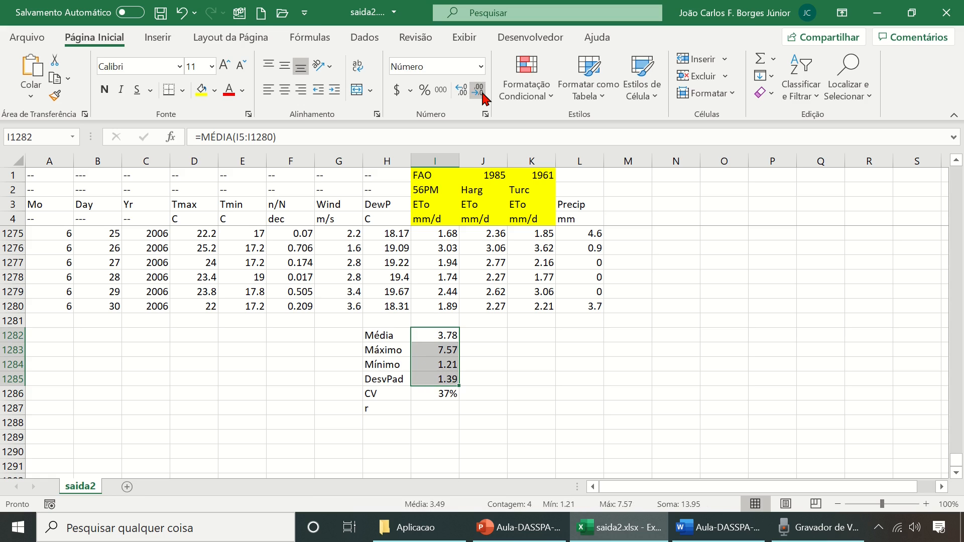
- Copy the statistics formulas in I1282:I1286 across to the Hargreaves and Turc columns, J and K
{"action": "left_click", "coordinate": [454, 335]}
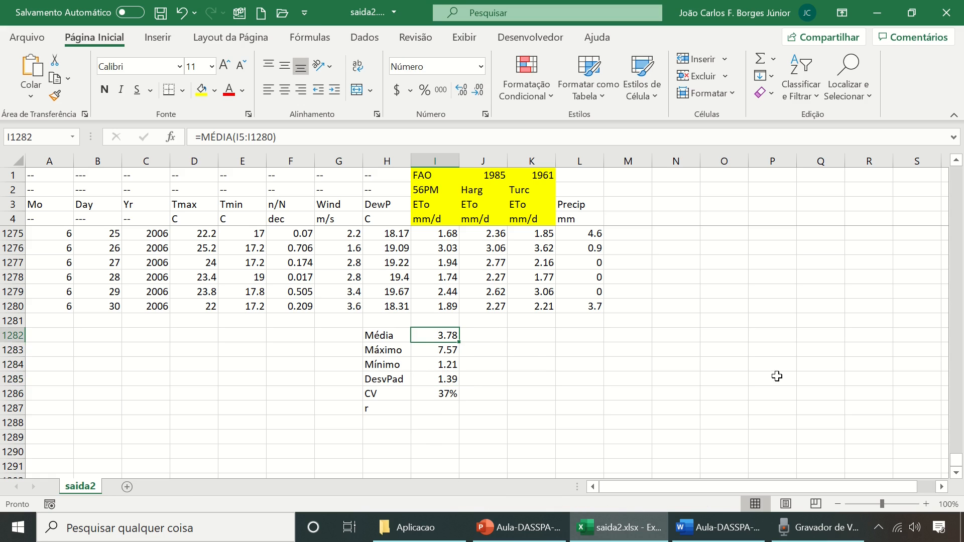
{"action": "key", "text": "shift+Down"}
{"action": "key", "text": "shift+Down"}
{"action": "key", "text": "shift+Down"}
{"action": "key", "text": "shift+Down"}
{"action": "key", "text": "ctrl+c"}
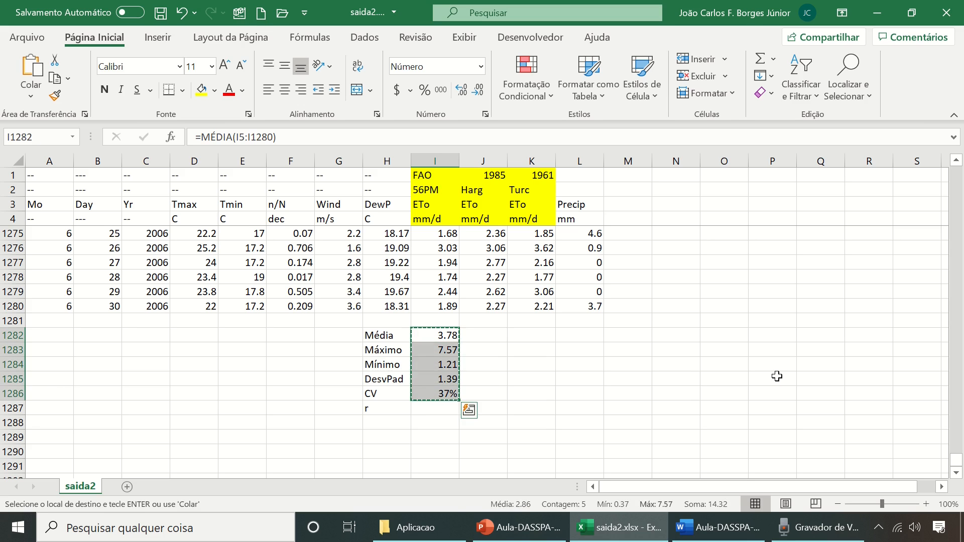
{"action": "key", "text": "shift+Right"}
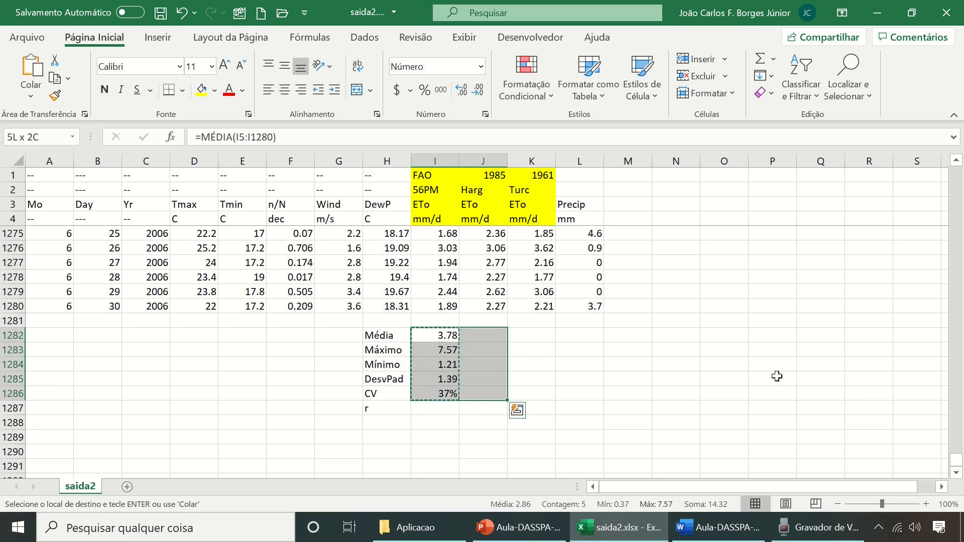
{"action": "key", "text": "shift+Right"}
{"action": "key", "text": "Return"}
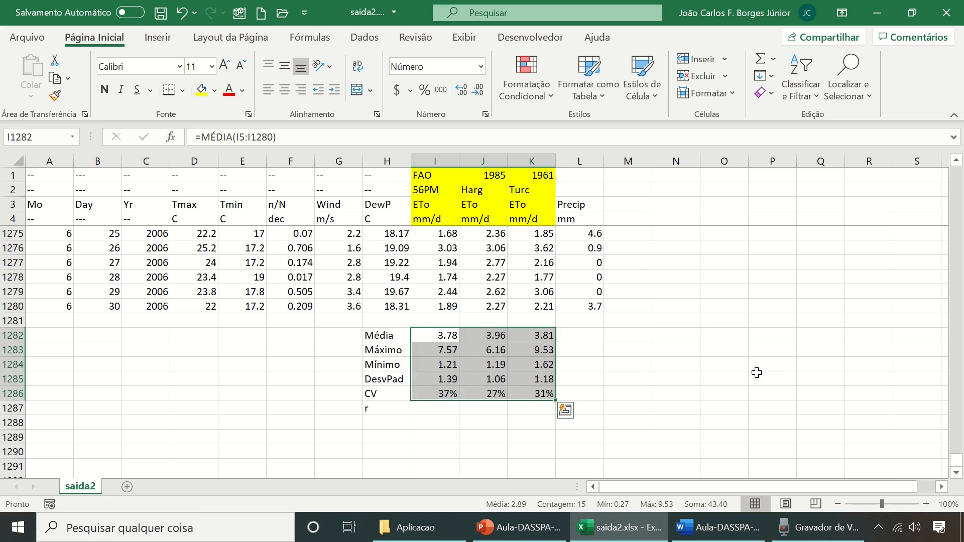
{"action": "left_click", "coordinate": [622, 391]}
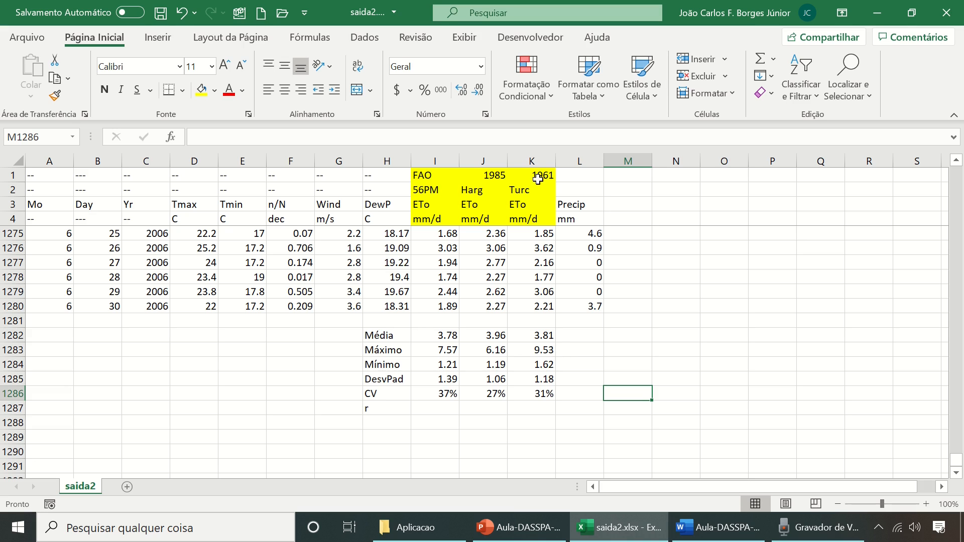
{"action": "left_click", "coordinate": [549, 306]}
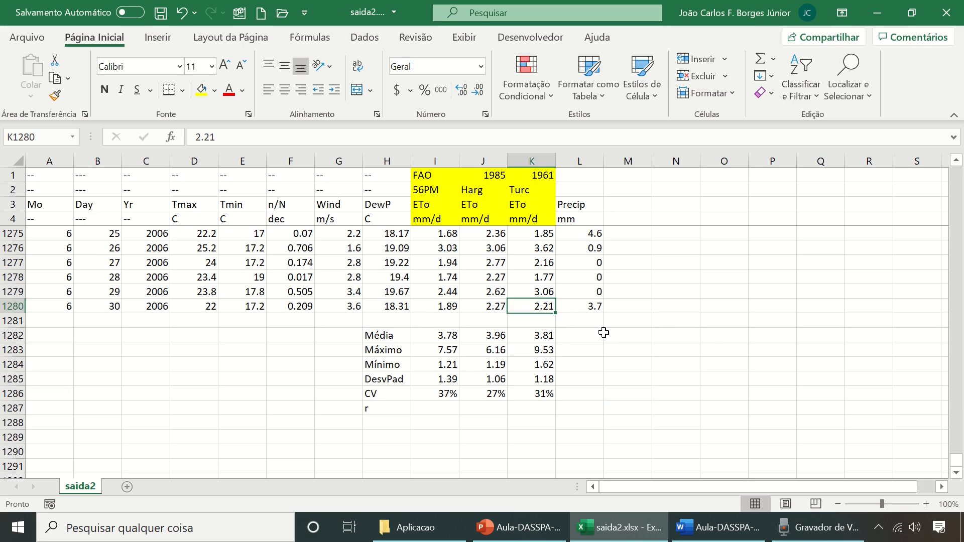
{"action": "scroll", "coordinate": [605, 352], "scroll_direction": "down", "scroll_amount": 1}
{"action": "scroll", "coordinate": [578, 351], "scroll_direction": "up", "scroll_amount": 1}
{"action": "left_click", "coordinate": [551, 335]}
{"action": "left_click", "coordinate": [549, 350]}
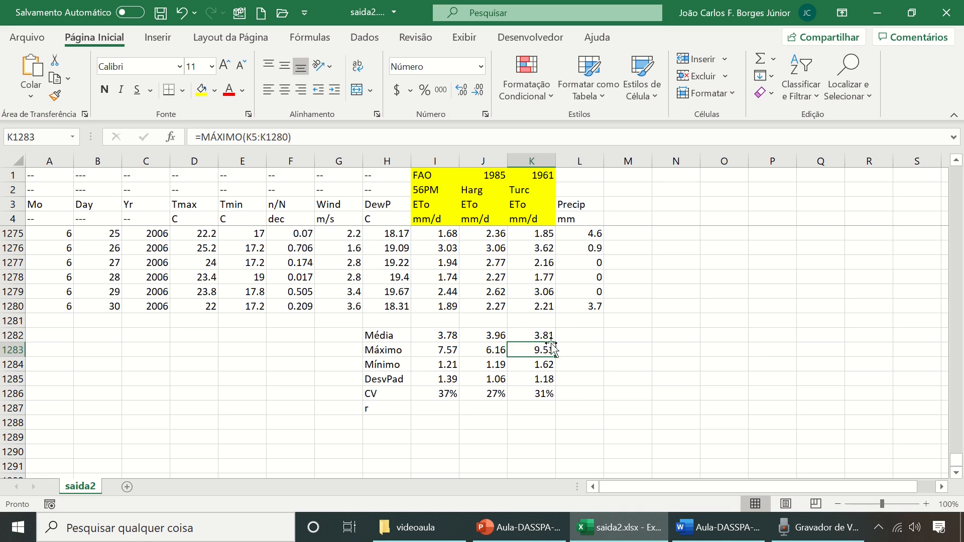
- Make the ETo column headers in I1:K4 bold and centre them
{"action": "left_click_drag", "start_coordinate": [456, 173], "coordinate": [537, 219]}
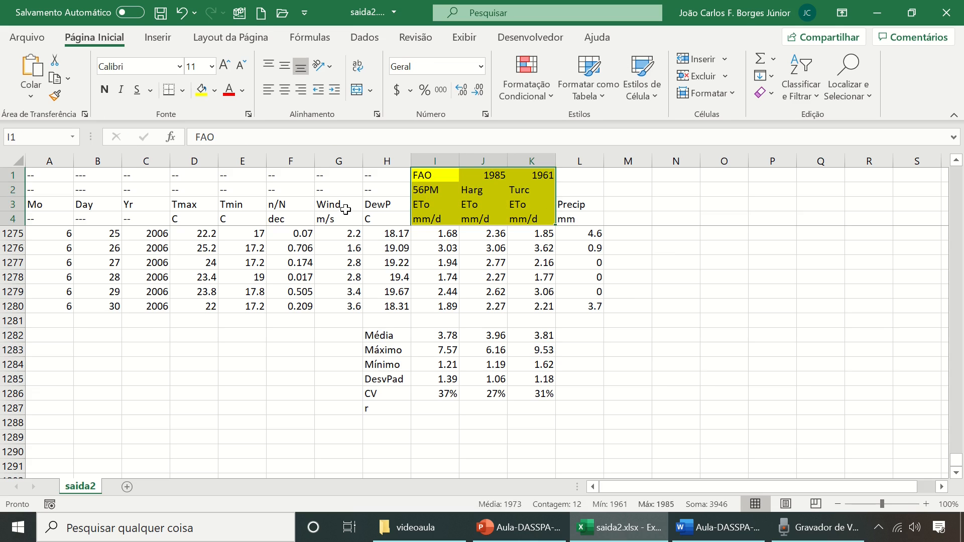
{"action": "left_click", "coordinate": [104, 89]}
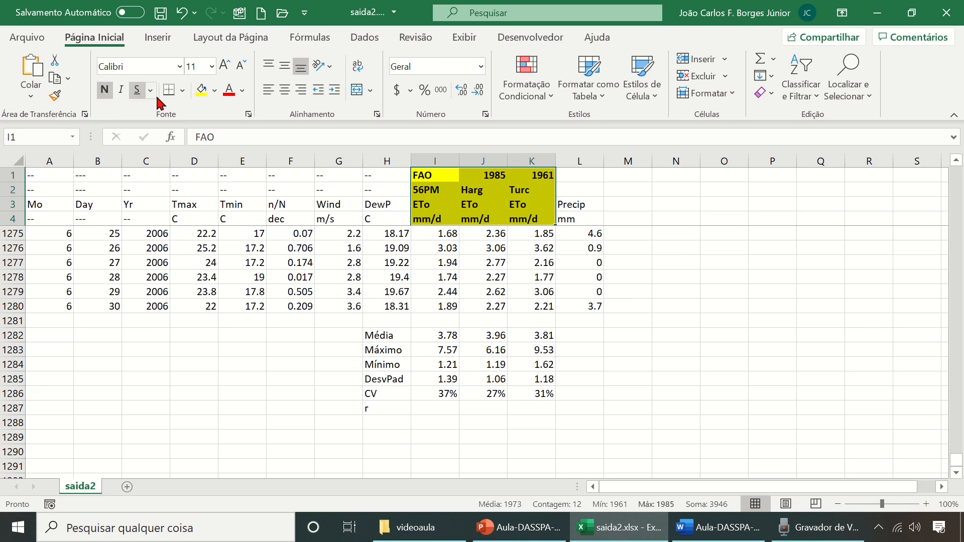
{"action": "left_click", "coordinate": [288, 91]}
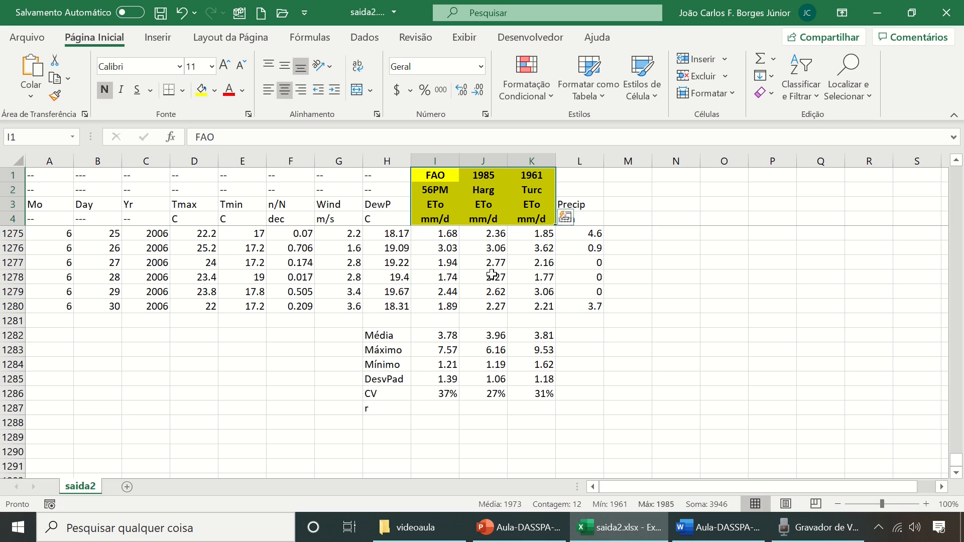
- Insert the CORREL function in J1287 with the FAO 56PM data I5:I1280 as its first array
{"action": "left_click", "coordinate": [482, 407]}
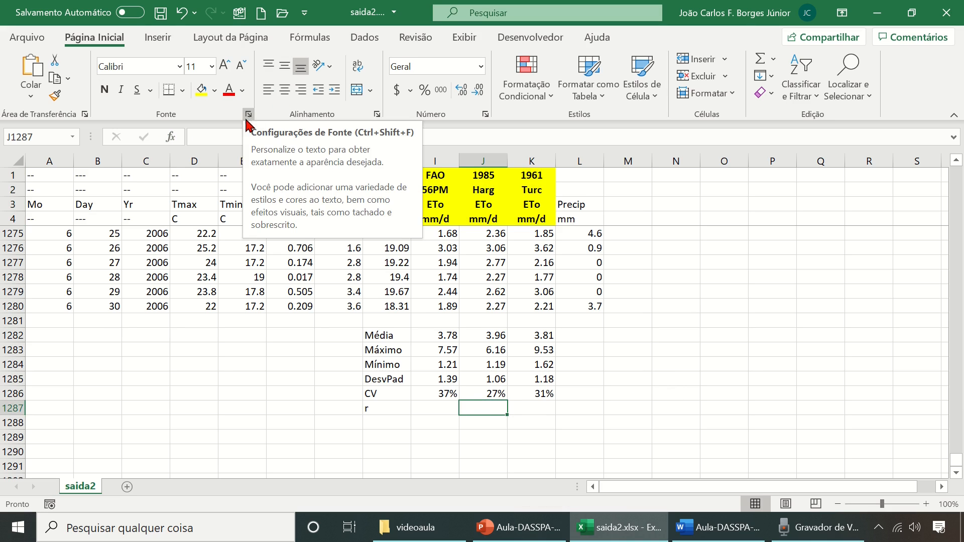
{"action": "left_click", "coordinate": [171, 138]}
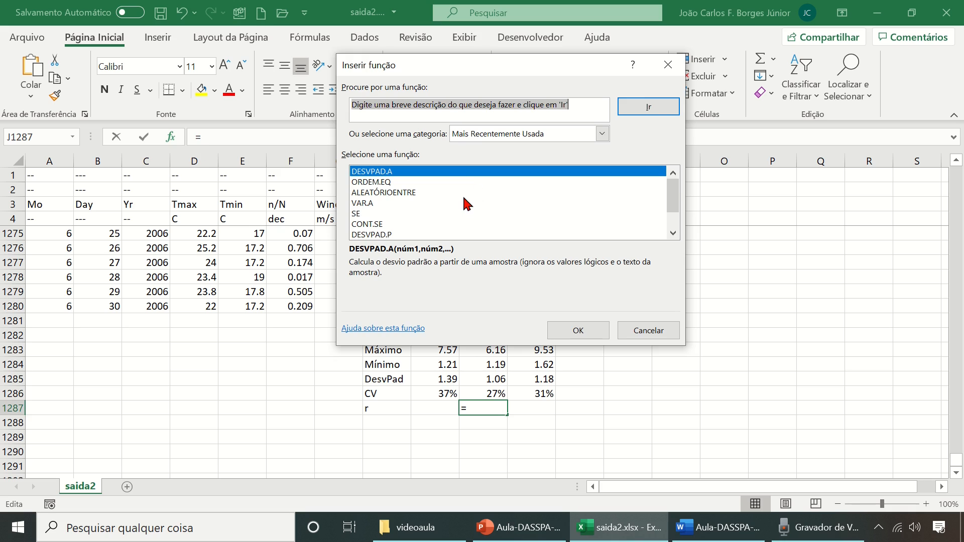
{"action": "scroll", "coordinate": [467, 205], "scroll_direction": "down", "scroll_amount": 1}
{"action": "left_click", "coordinate": [380, 224]}
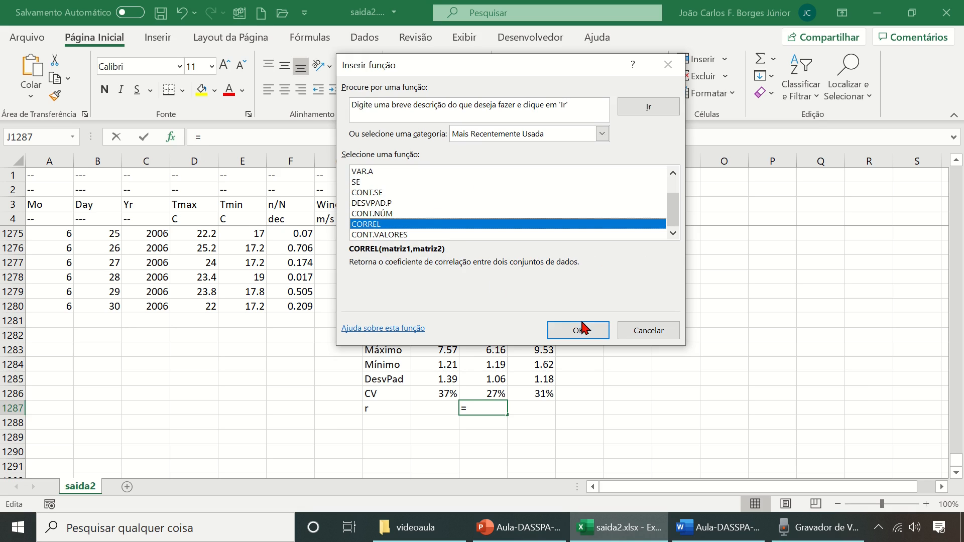
{"action": "left_click", "coordinate": [580, 330]}
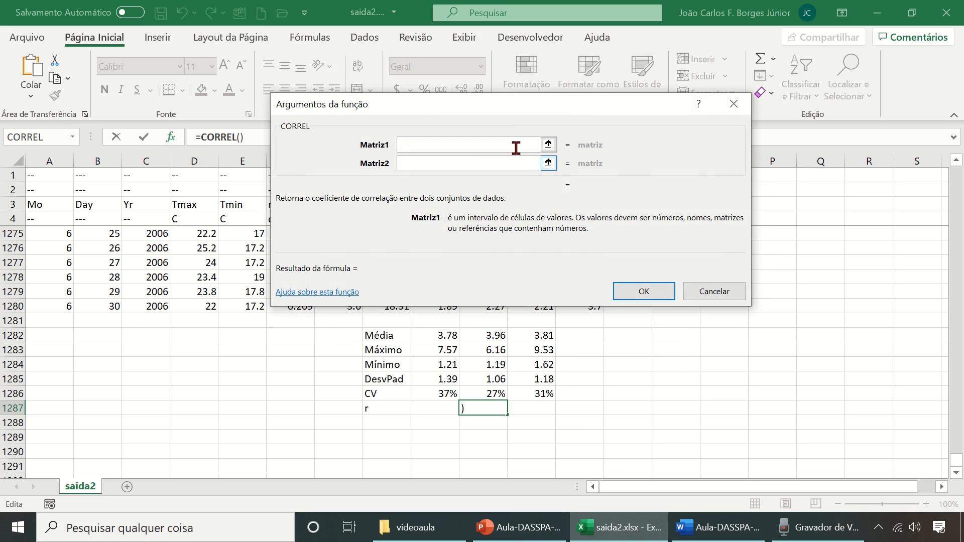
{"action": "left_click", "coordinate": [553, 146]}
{"action": "left_click", "coordinate": [435, 205]}
{"action": "key", "text": "Down"}
{"action": "key", "text": "Down"}
{"action": "key", "text": "ctrl+shift+Down"}
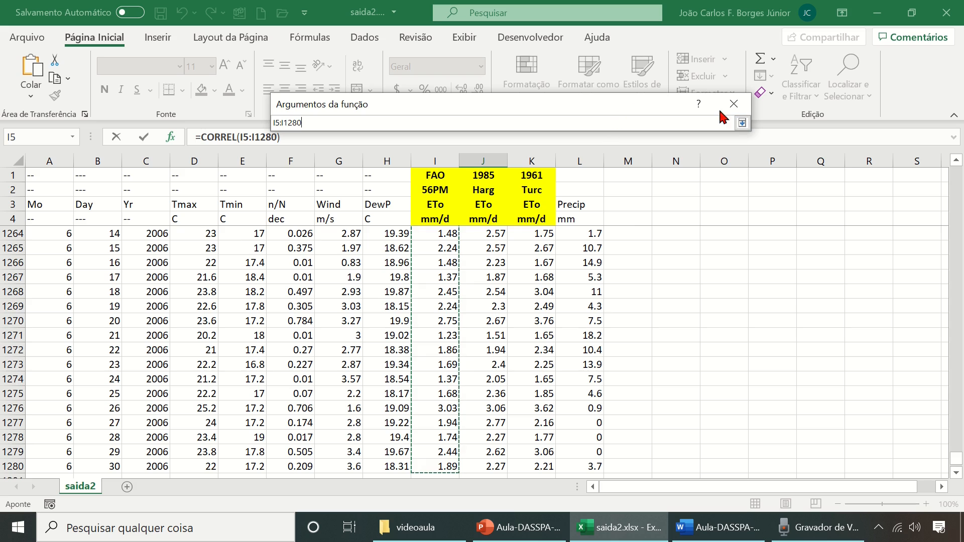
{"action": "left_click", "coordinate": [741, 123]}
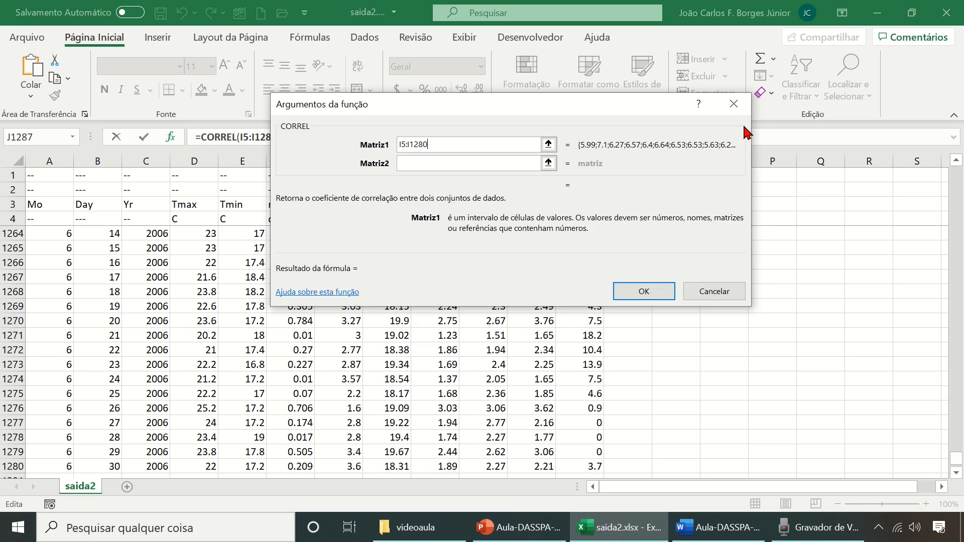
- Set the second array of the CORREL function to the Hargreaves data J5:J1280
{"action": "left_click", "coordinate": [548, 162]}
{"action": "left_click", "coordinate": [483, 219]}
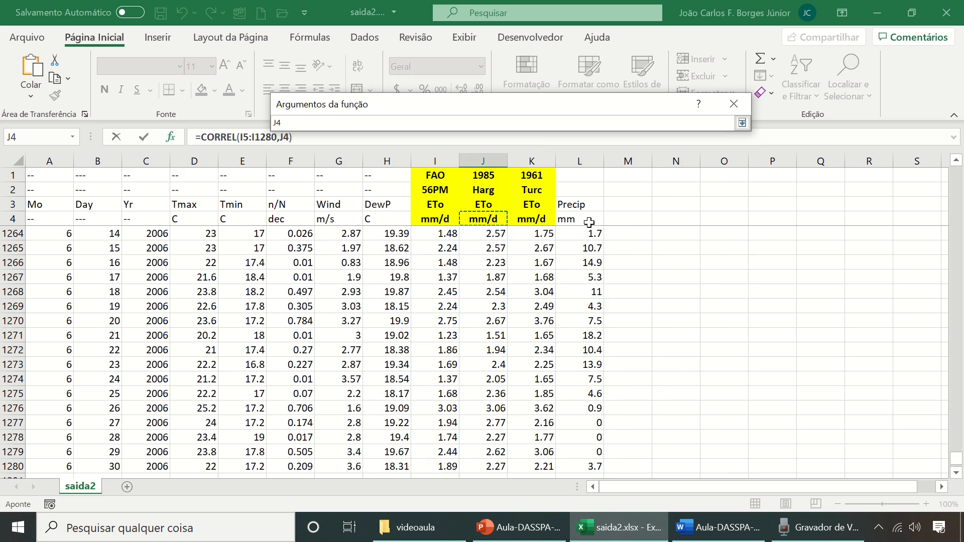
{"action": "key", "text": "ctrl+shift+Down"}
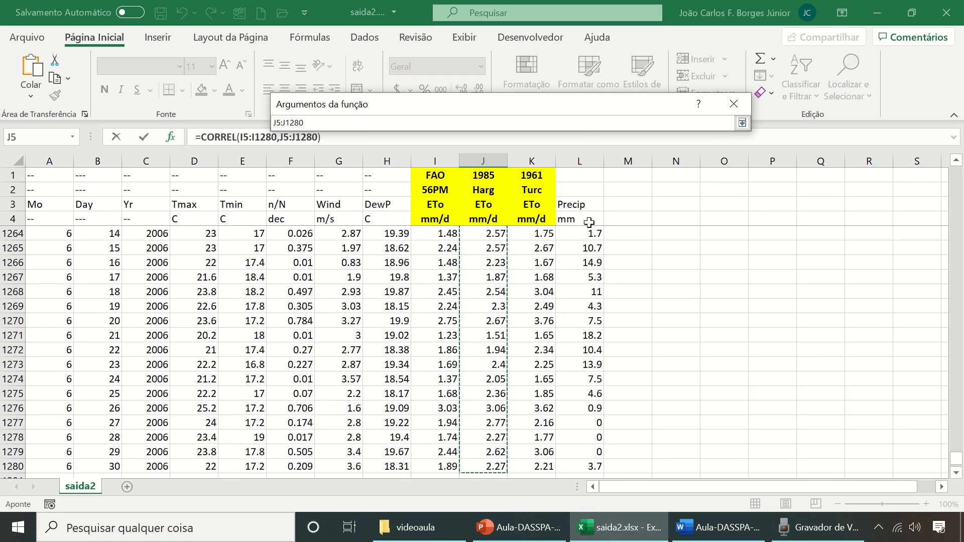
{"action": "left_click", "coordinate": [742, 122]}
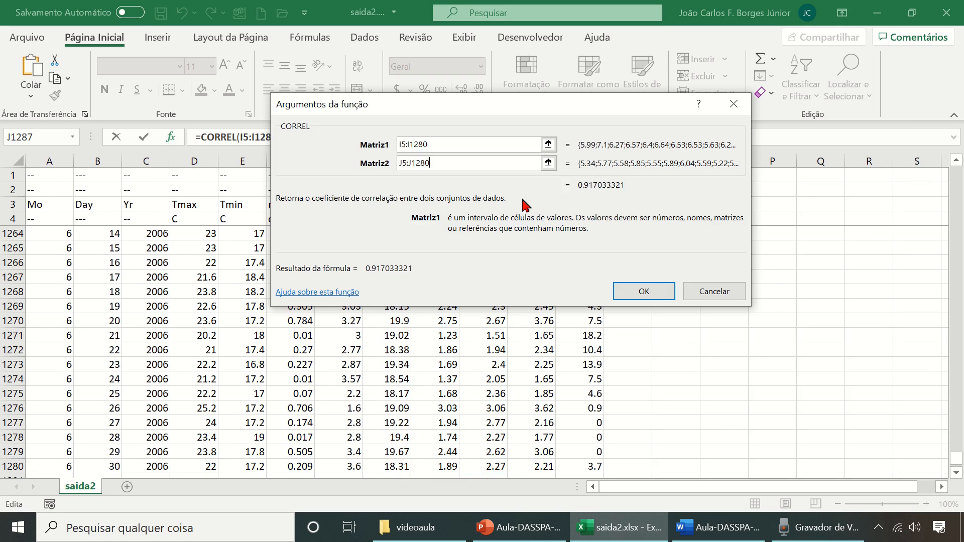
- Fix column I in the first CORREL array as $I5:$I1280 and accept the function
{"action": "left_click", "coordinate": [401, 146]}
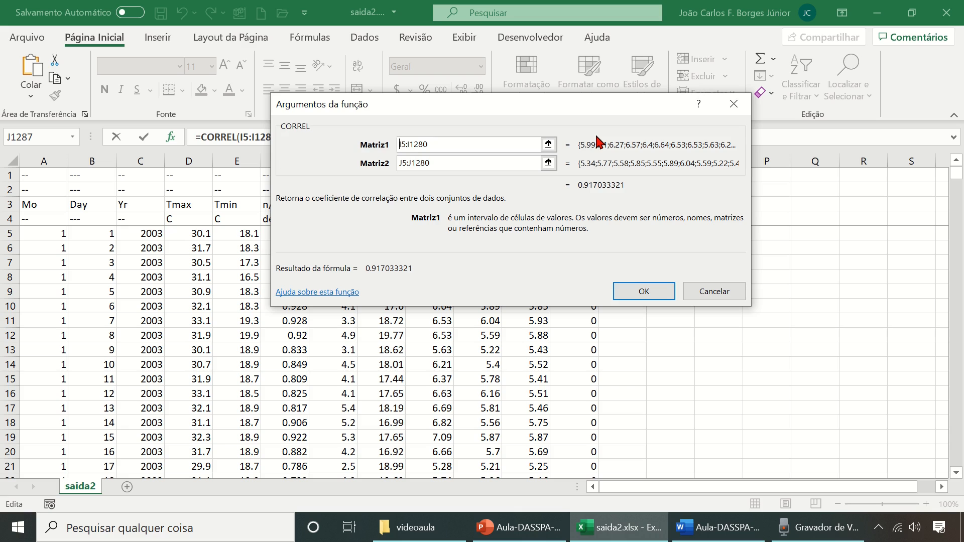
{"action": "type", "text": "$I5:$"}
{"action": "left_click", "coordinate": [659, 297]}
- Format the correlation coefficient in J1287 to two decimal places
{"action": "scroll", "coordinate": [572, 361], "scroll_direction": "up", "scroll_amount": 1}
{"action": "left_click", "coordinate": [483, 93]}
{"action": "left_click", "coordinate": [483, 93]}
{"action": "left_click", "coordinate": [483, 94]}
{"action": "left_click", "coordinate": [483, 94]}
- Copy the correlation formula from J1287 to K1287 for the Turc column and check its cell references
{"action": "key", "text": "ctrl+c"}
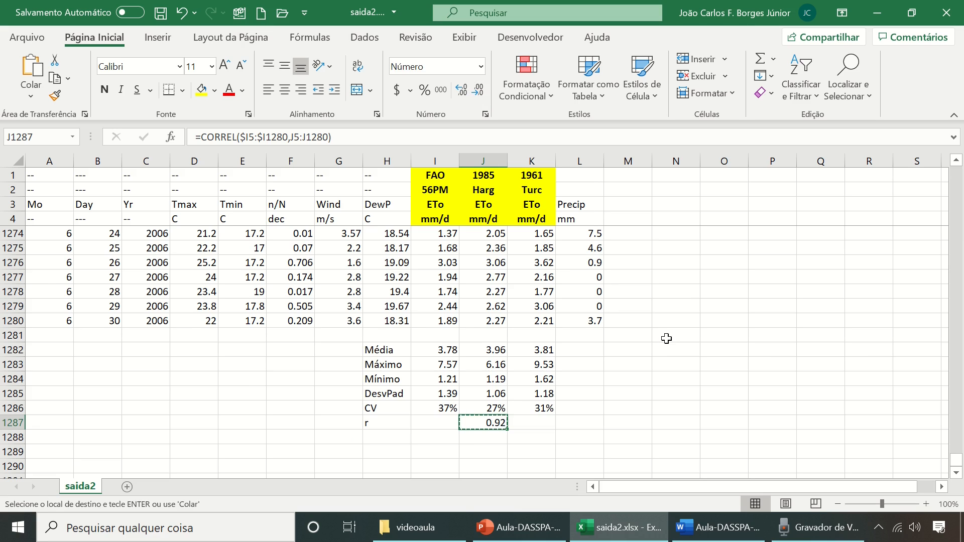
{"action": "key", "text": "Right"}
{"action": "key", "text": "Return"}
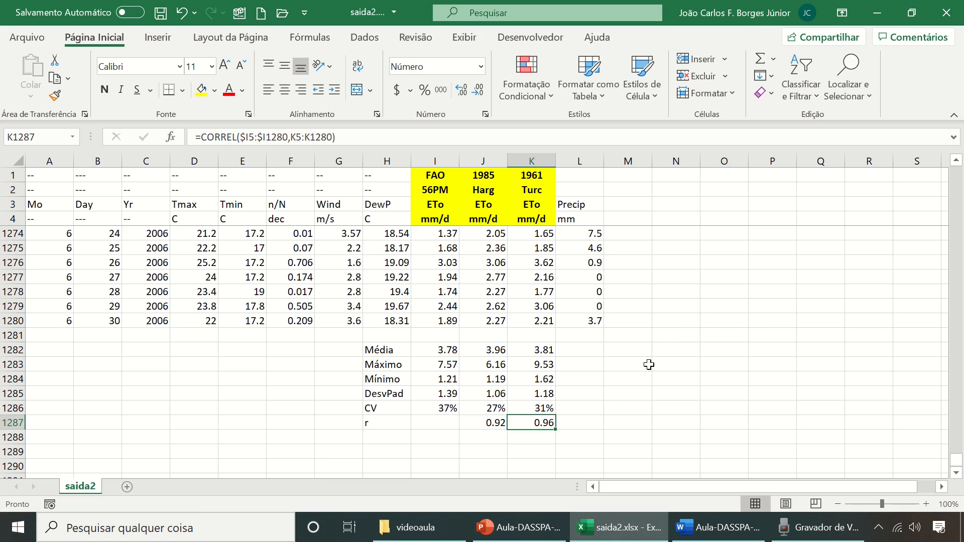
{"action": "double_click", "coordinate": [548, 425]}
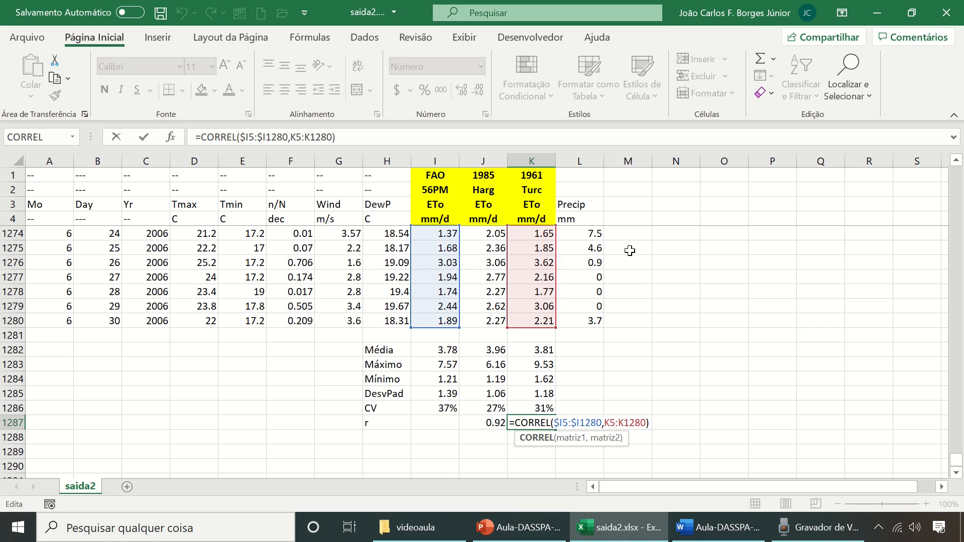
{"action": "key", "text": "Escape"}
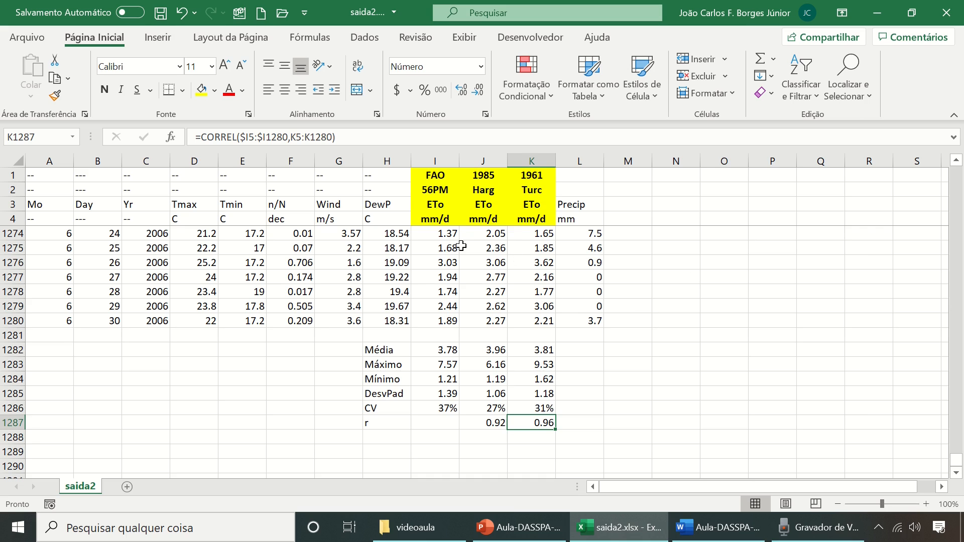
- Insert a markers-only scatter chart of the FAO 56PM and Hargreaves ETo data in I5:J1280
{"action": "left_click", "coordinate": [455, 223]}
{"action": "key", "text": "Down"}
{"action": "key", "text": "Up"}
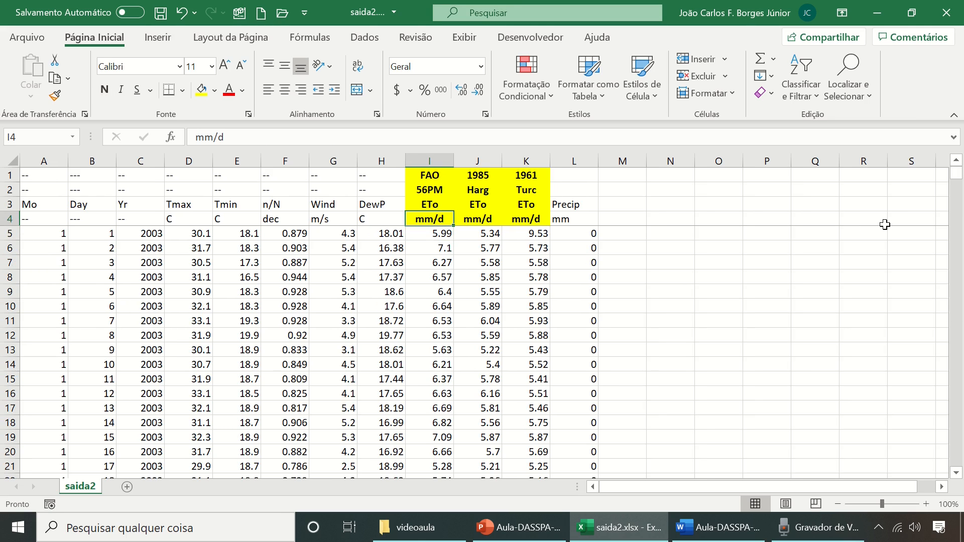
{"action": "key", "text": "Down"}
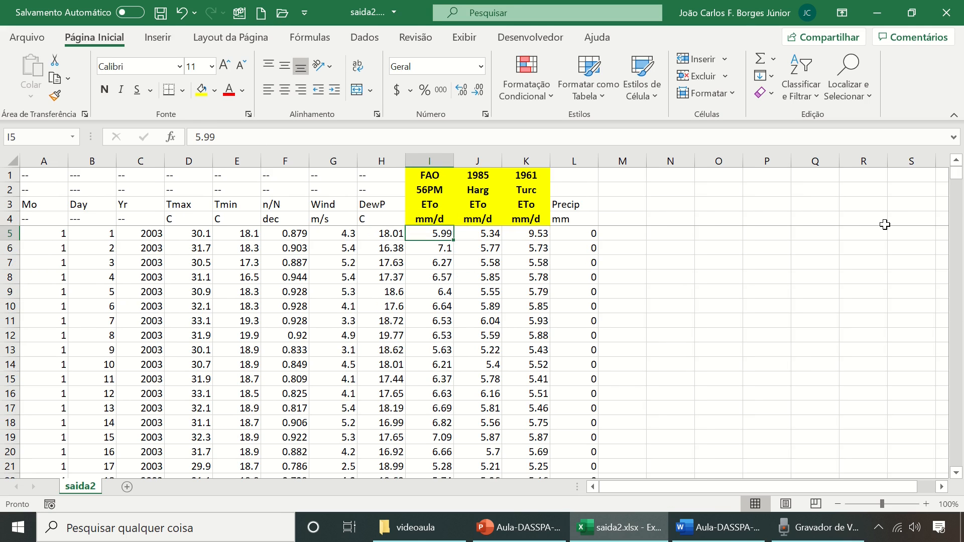
{"action": "key", "text": "shift+Right"}
{"action": "key", "text": "ctrl+shift+Down"}
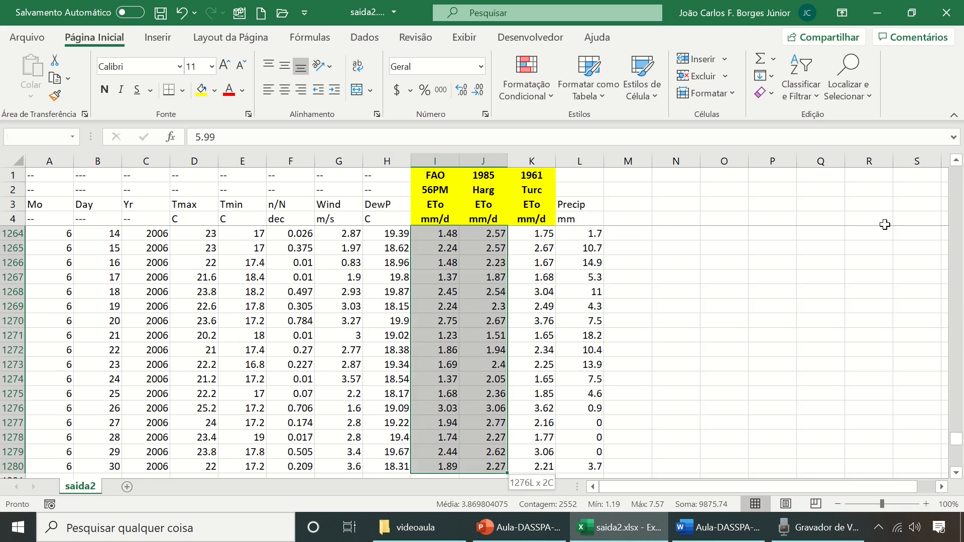
{"action": "scroll", "coordinate": [835, 256], "scroll_direction": "down", "scroll_amount": 3}
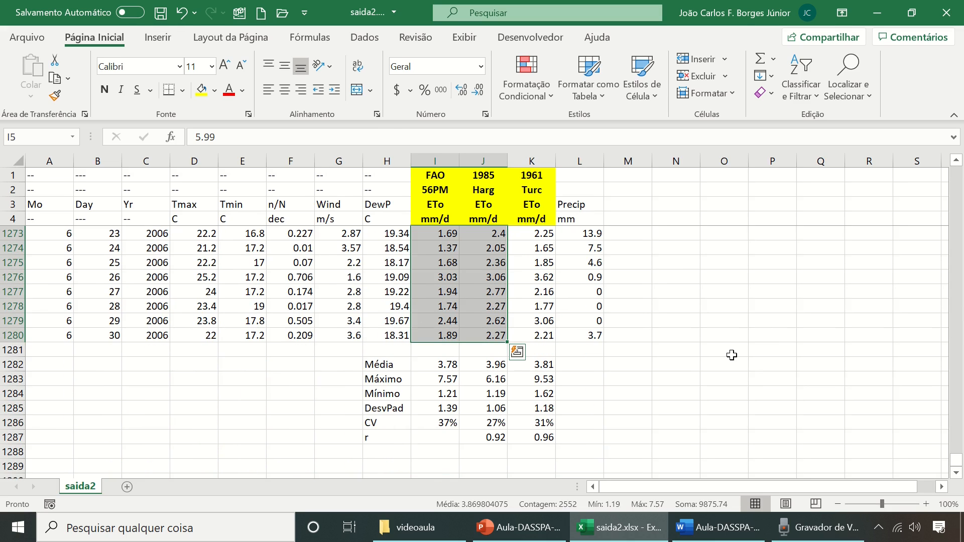
{"action": "left_click", "coordinate": [157, 44]}
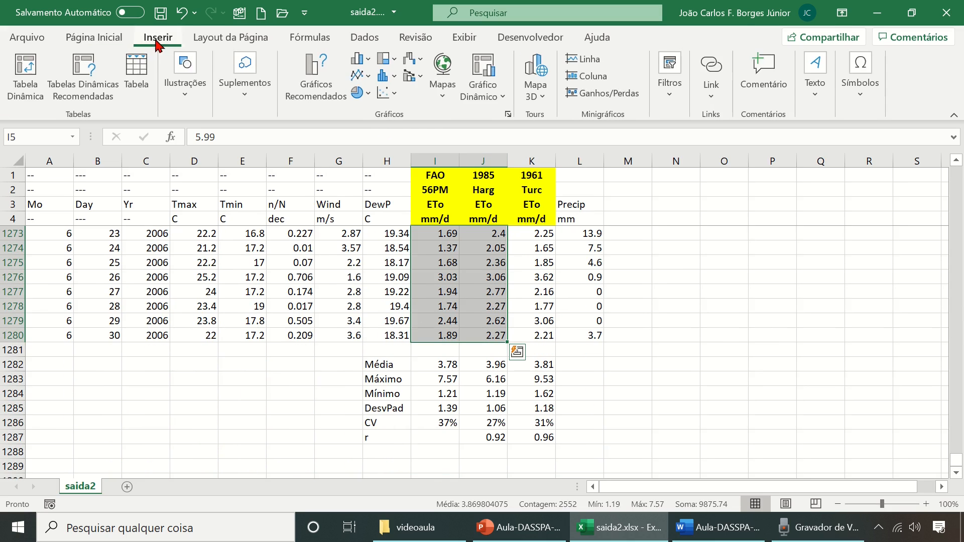
{"action": "left_click", "coordinate": [387, 93]}
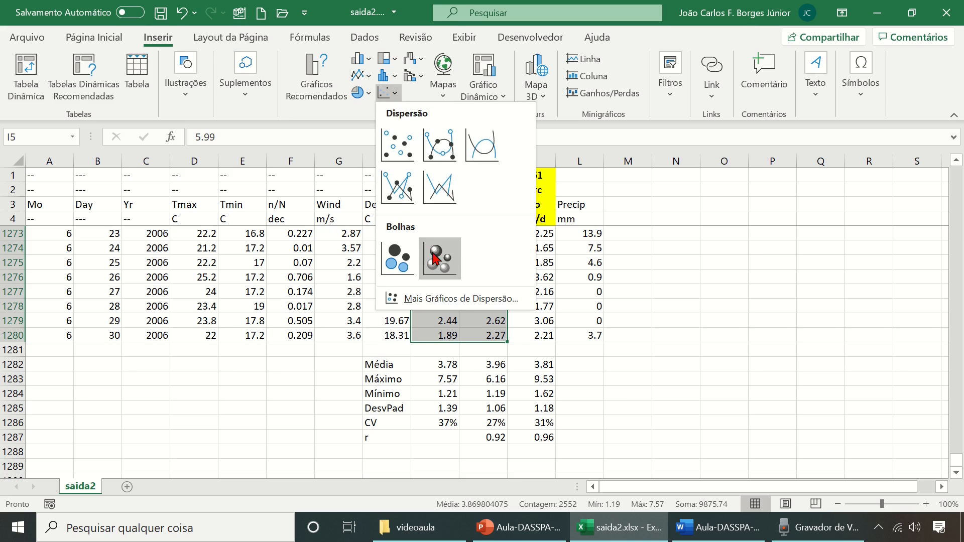
{"action": "left_click", "coordinate": [403, 154]}
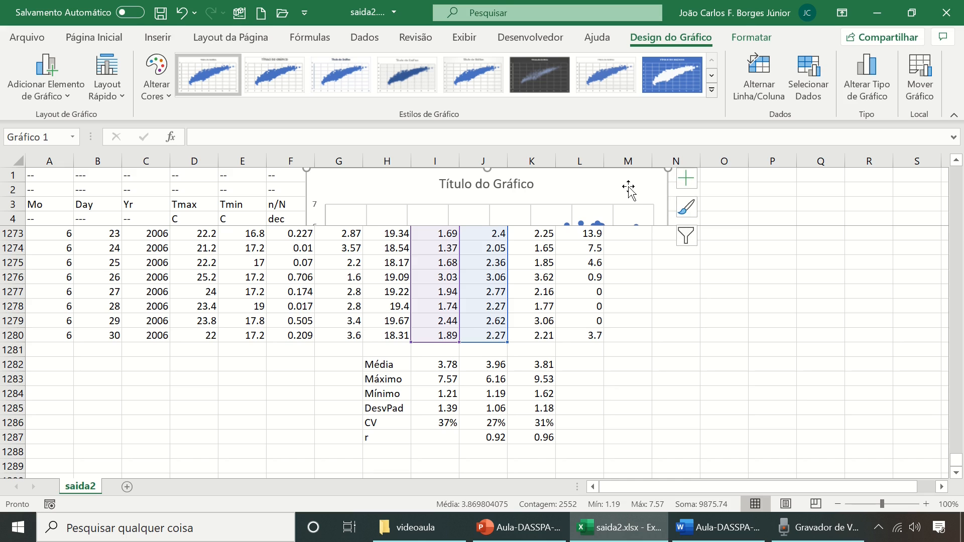
- Move the scatter chart beside the statistics summary and remove its chart title
{"action": "key", "text": "Delete"}
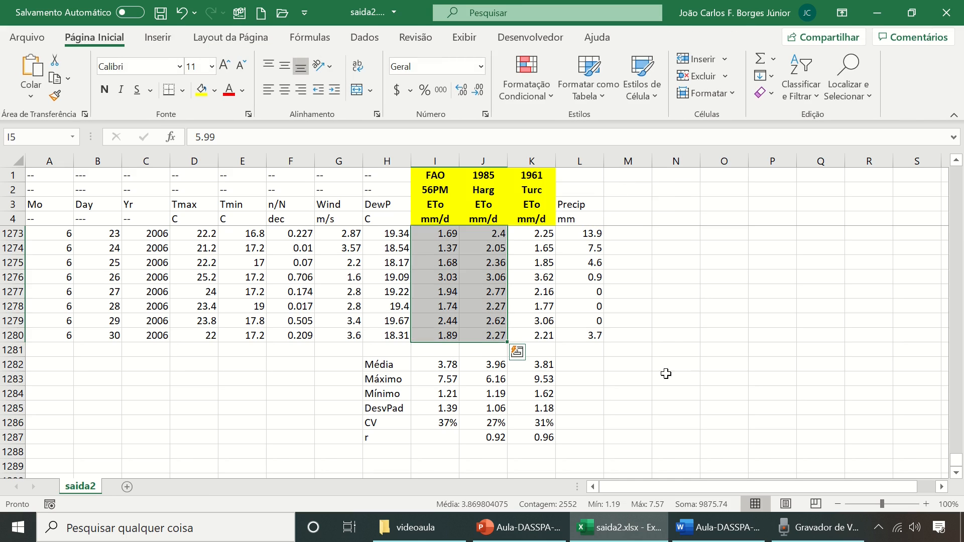
{"action": "left_click", "coordinate": [650, 380]}
{"action": "key", "text": "ctrl+v"}
{"action": "left_click_drag", "start_coordinate": [650, 383], "coordinate": [626, 248]}
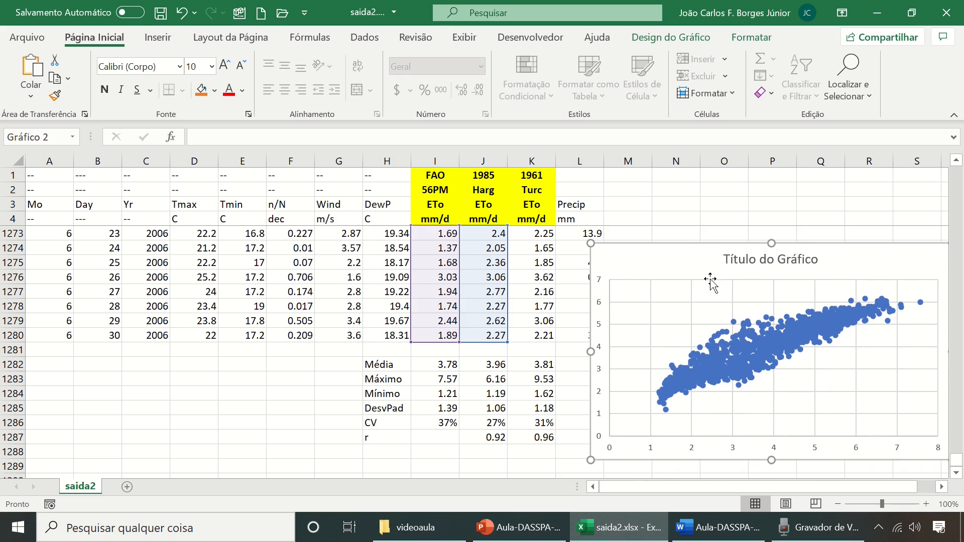
{"action": "left_click", "coordinate": [762, 262]}
{"action": "key", "text": "Delete"}
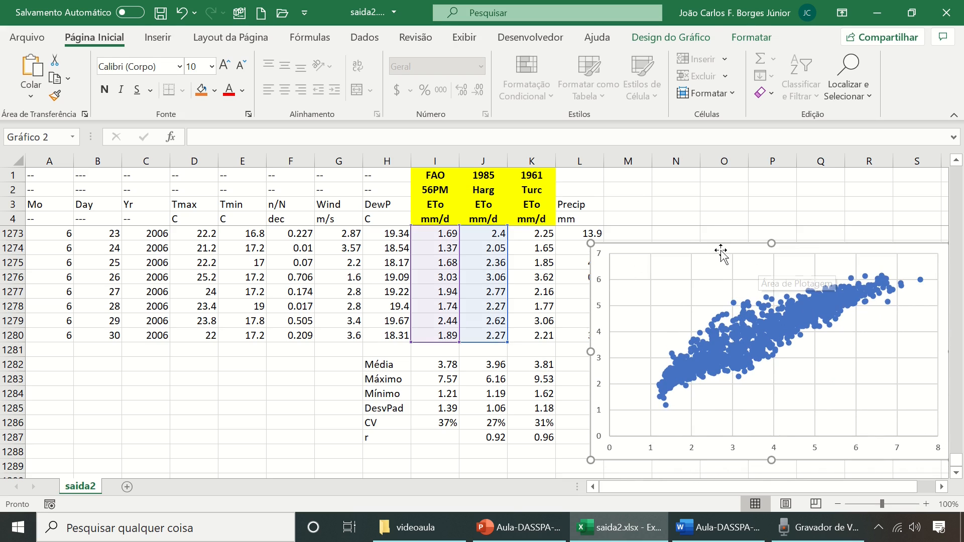
- Set the Y values of the chart's Série1 to the FAO 56PM column, $I$5:$I$1280
{"action": "right_click", "coordinate": [721, 254]}
{"action": "left_click", "coordinate": [802, 270]}
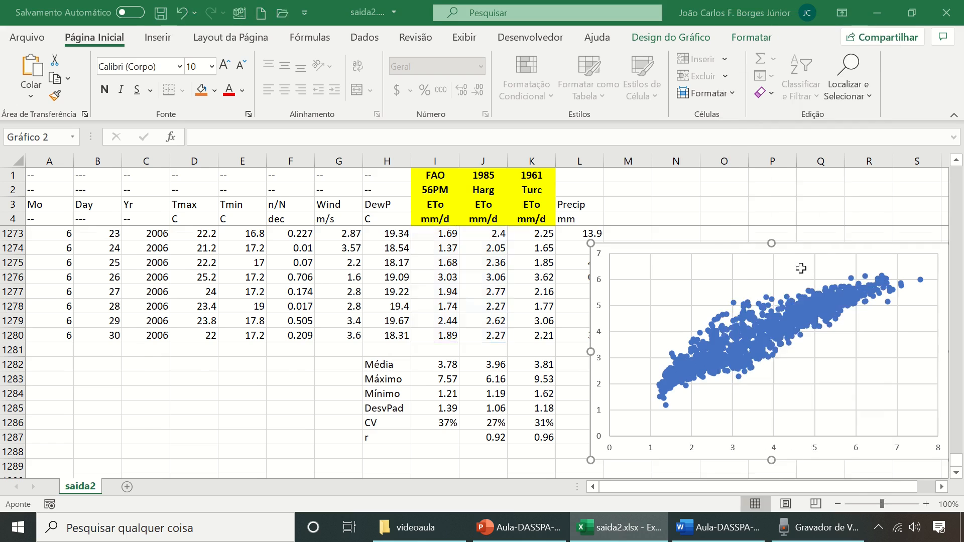
{"action": "left_click", "coordinate": [325, 222]}
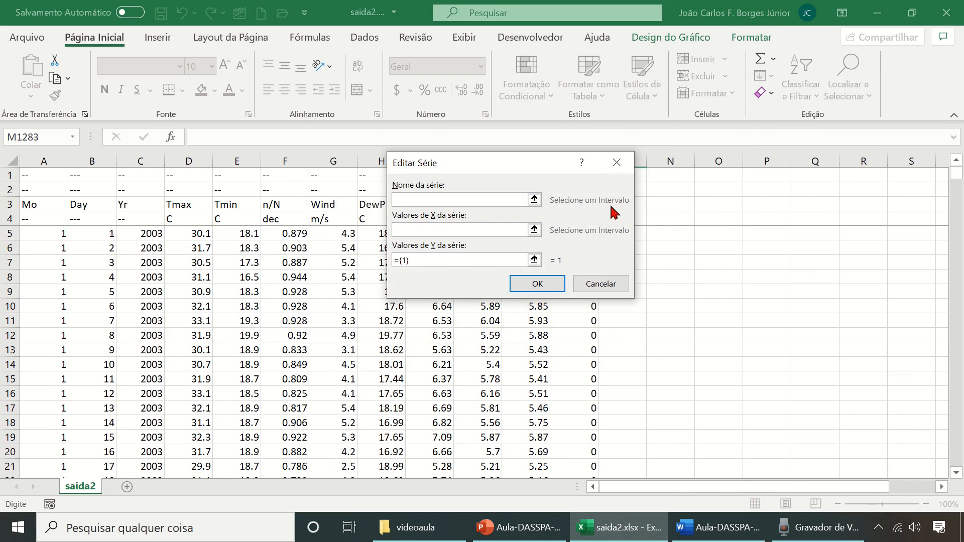
{"action": "left_click", "coordinate": [608, 285]}
{"action": "left_click", "coordinate": [345, 244]}
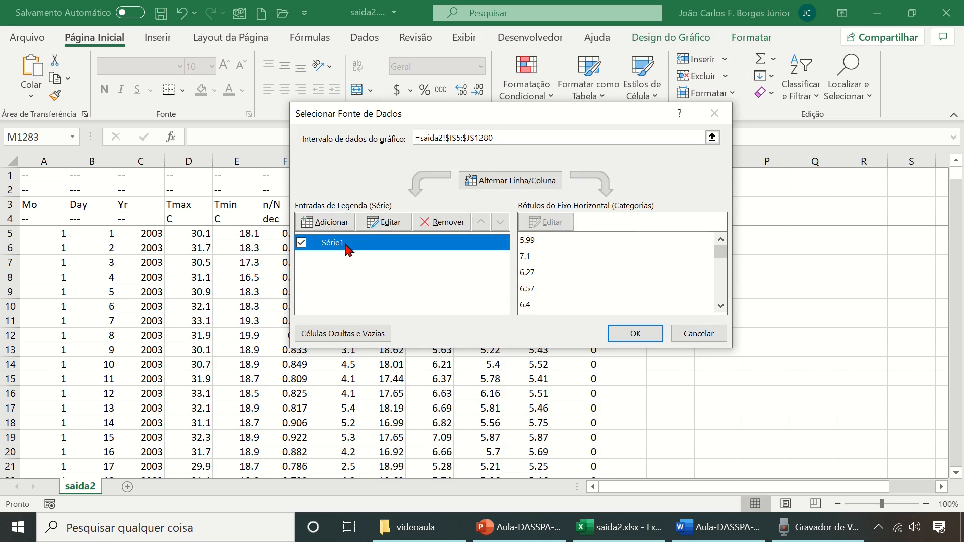
{"action": "left_click", "coordinate": [384, 222]}
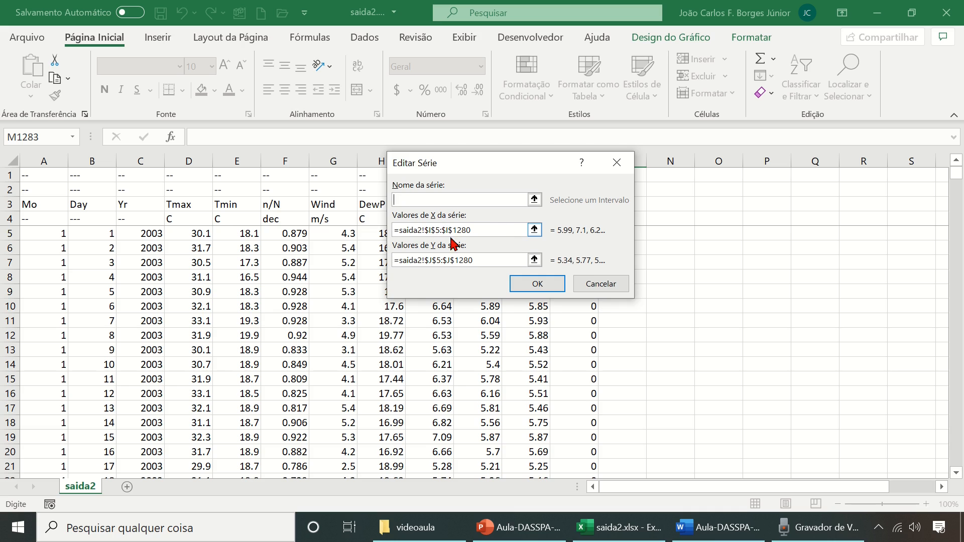
{"action": "left_click_drag", "start_coordinate": [512, 162], "coordinate": [709, 129]}
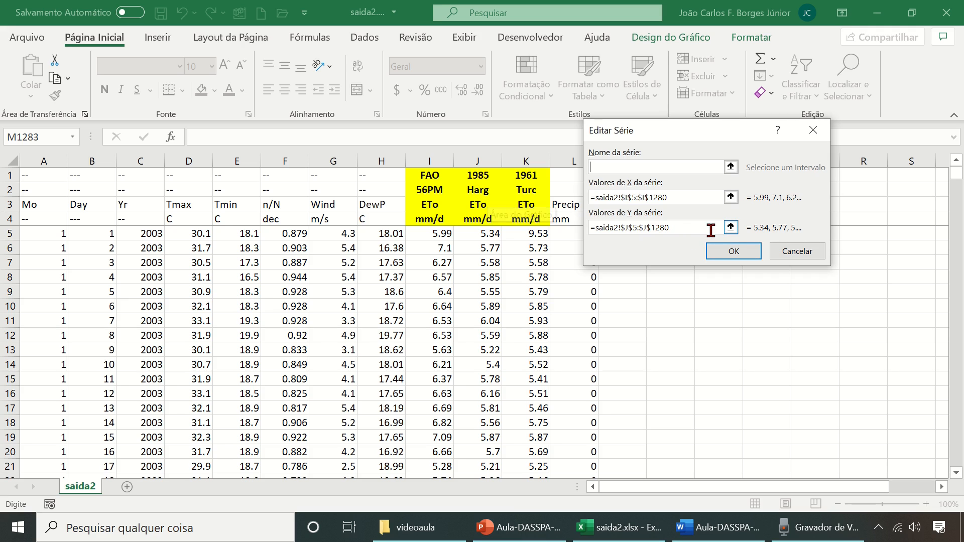
{"action": "left_click_drag", "start_coordinate": [709, 230], "coordinate": [558, 231]}
{"action": "key", "text": "BackSpace"}
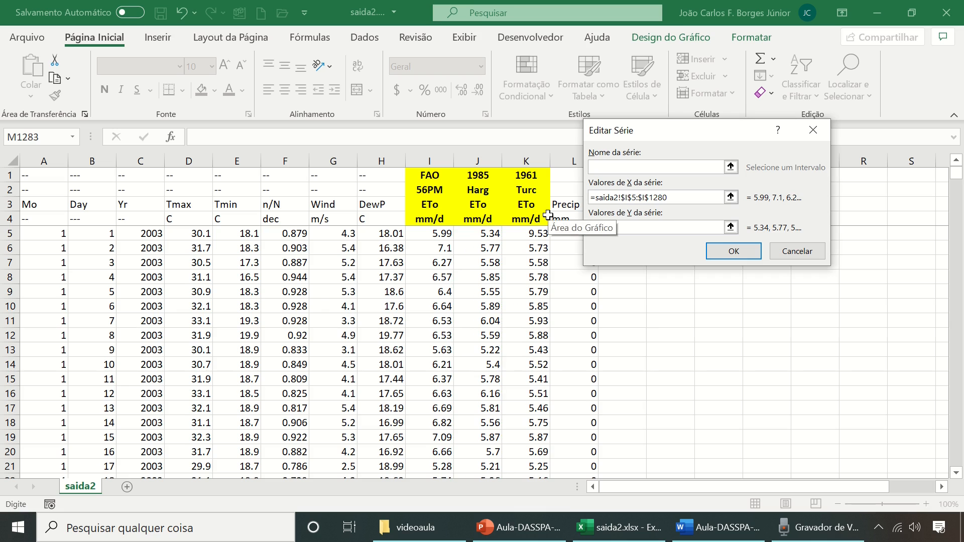
{"action": "left_click", "coordinate": [688, 200]}
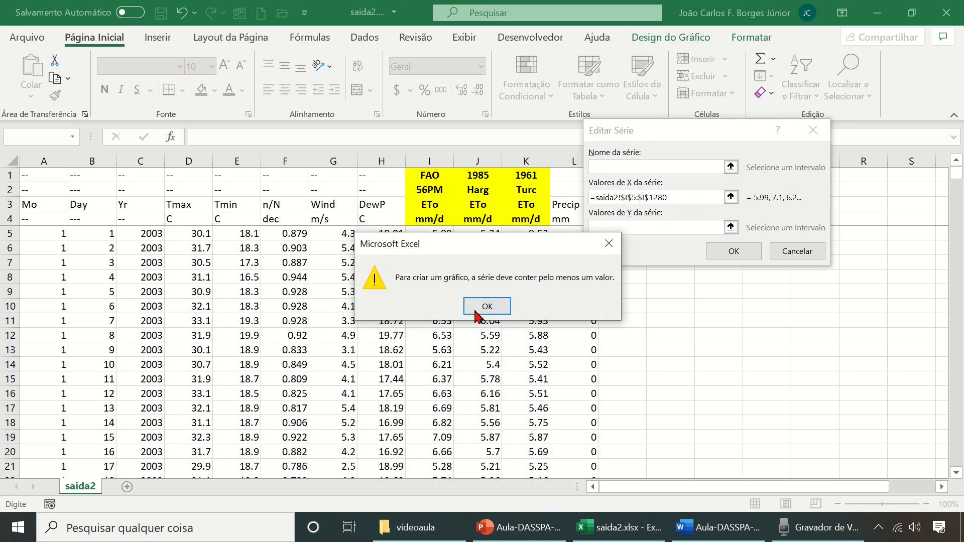
{"action": "left_click", "coordinate": [475, 311]}
{"action": "left_click", "coordinate": [444, 216]}
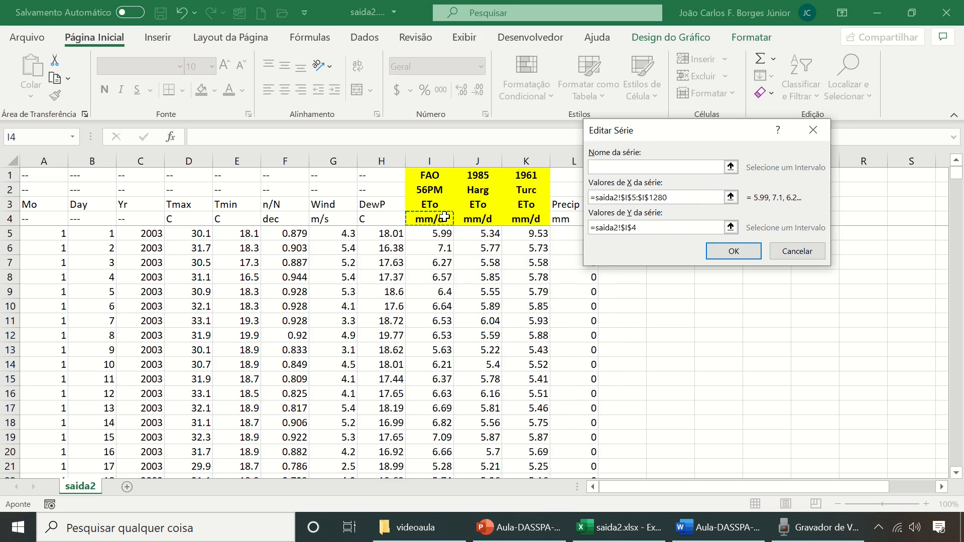
{"action": "key", "text": "Right"}
{"action": "key", "text": "Down"}
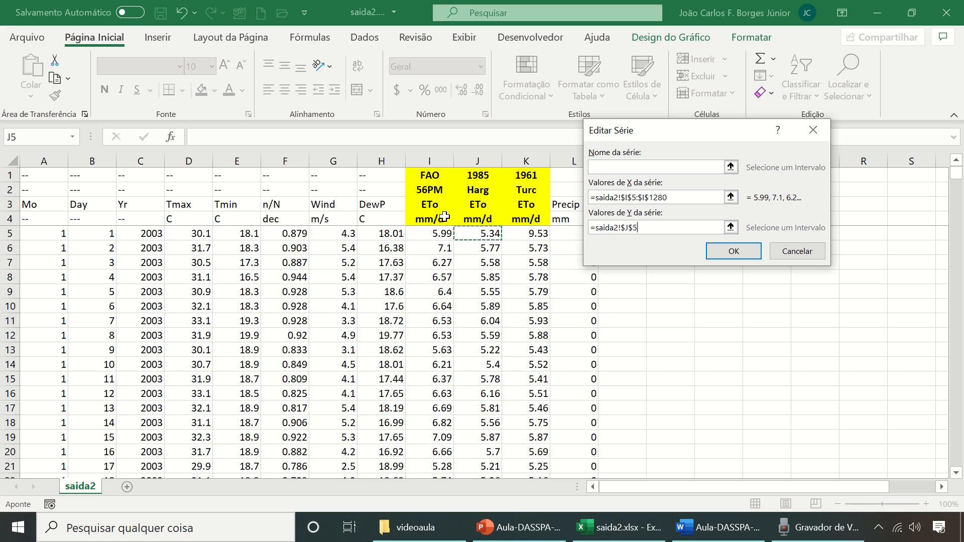
{"action": "key", "text": "Up"}
{"action": "key", "text": "Left"}
{"action": "key", "text": "Down"}
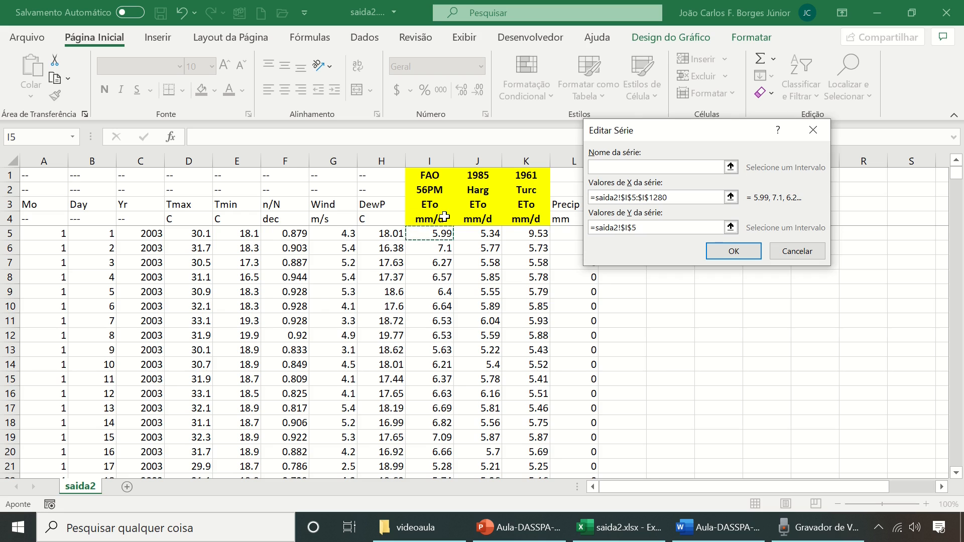
{"action": "key", "text": "ctrl+shift+Down"}
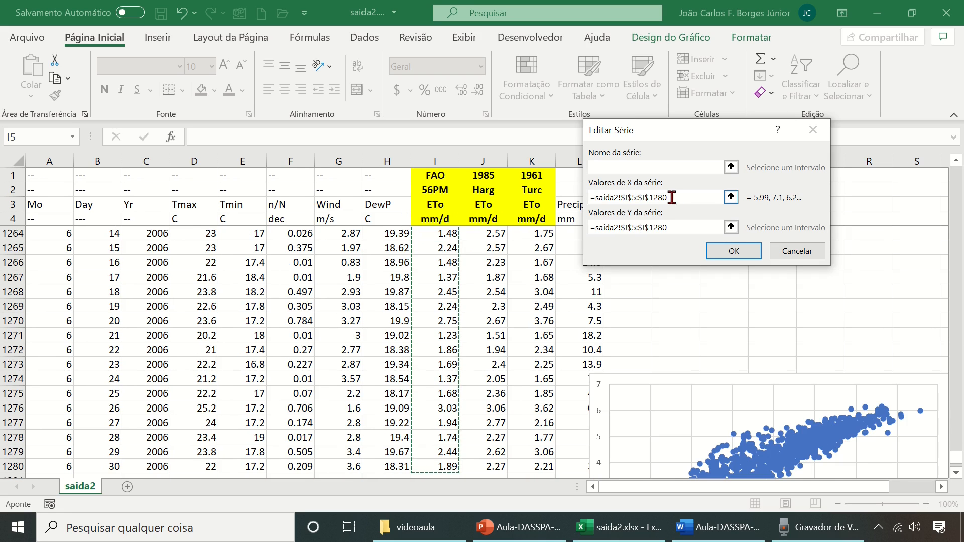
- Set the X values of Série1 to the Hargreaves column, $J$5:$J$1280, and accept the data source
{"action": "left_click_drag", "start_coordinate": [672, 197], "coordinate": [544, 175]}
{"action": "key", "text": "Delete"}
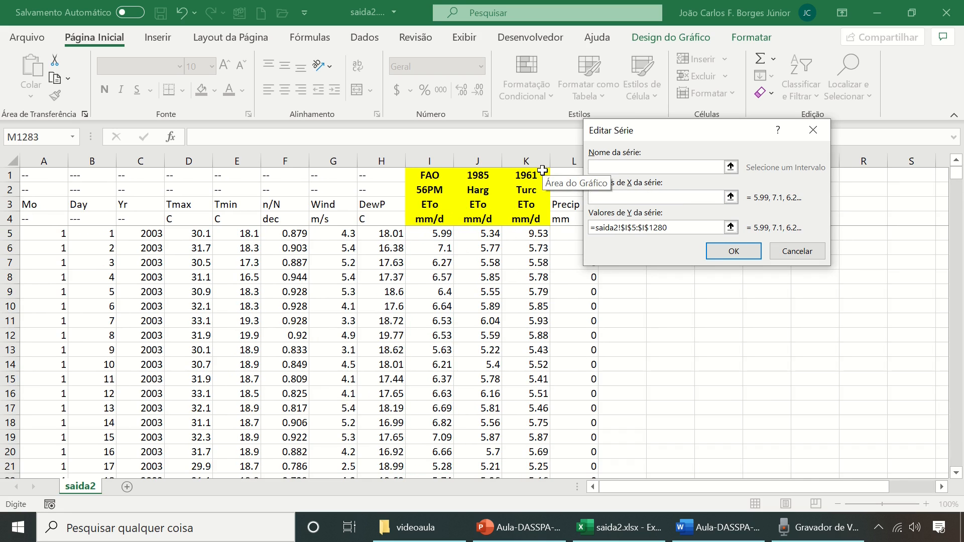
{"action": "left_click", "coordinate": [483, 216]}
{"action": "key", "text": "Down"}
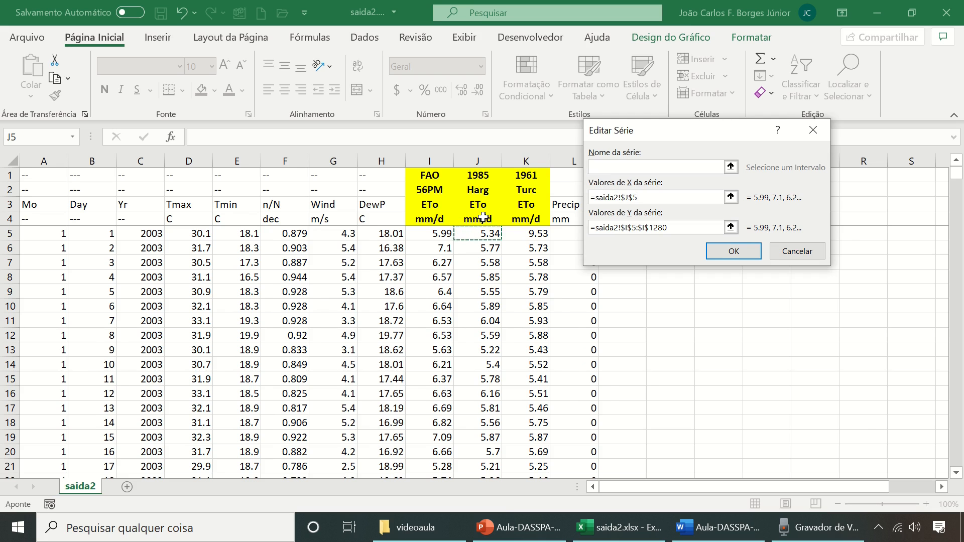
{"action": "key", "text": "ctrl+shift+Down"}
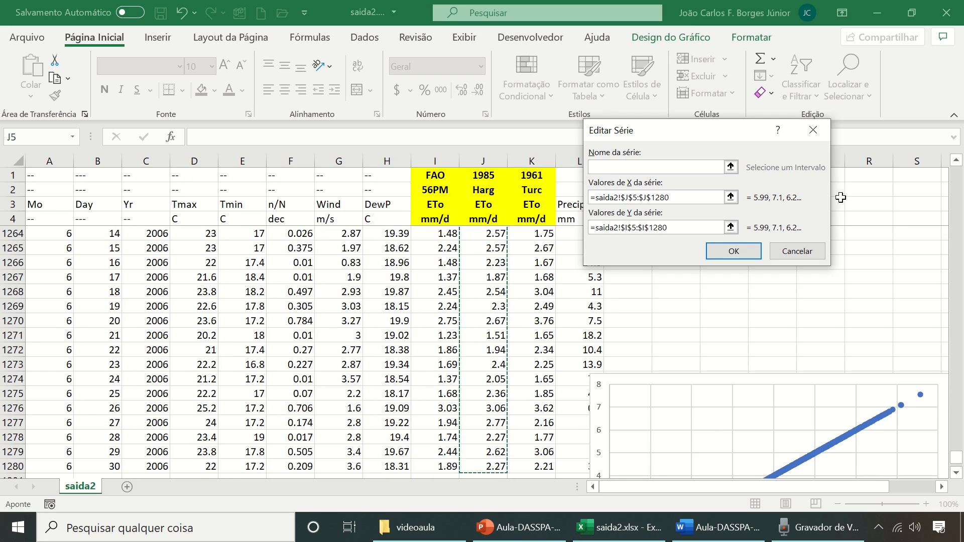
{"action": "left_click", "coordinate": [734, 253]}
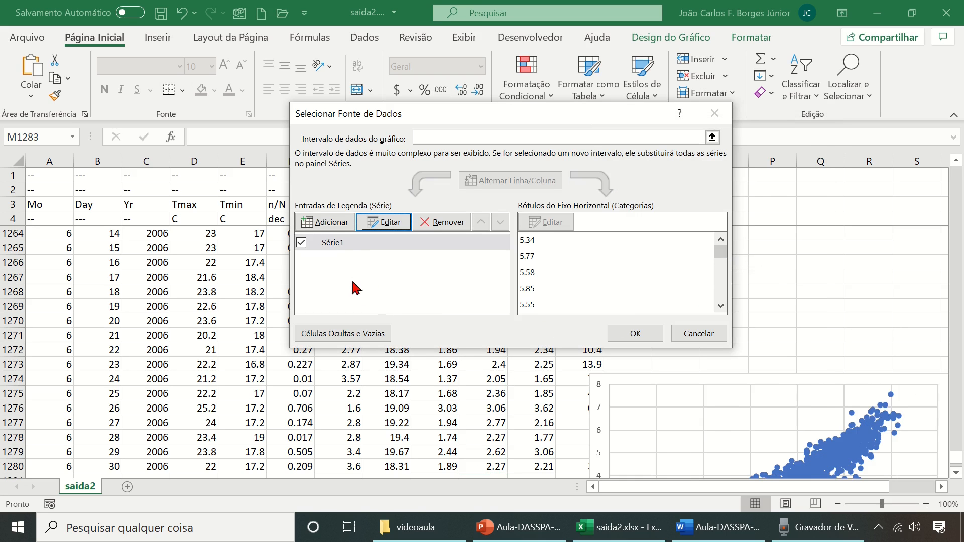
{"action": "left_click", "coordinate": [347, 250]}
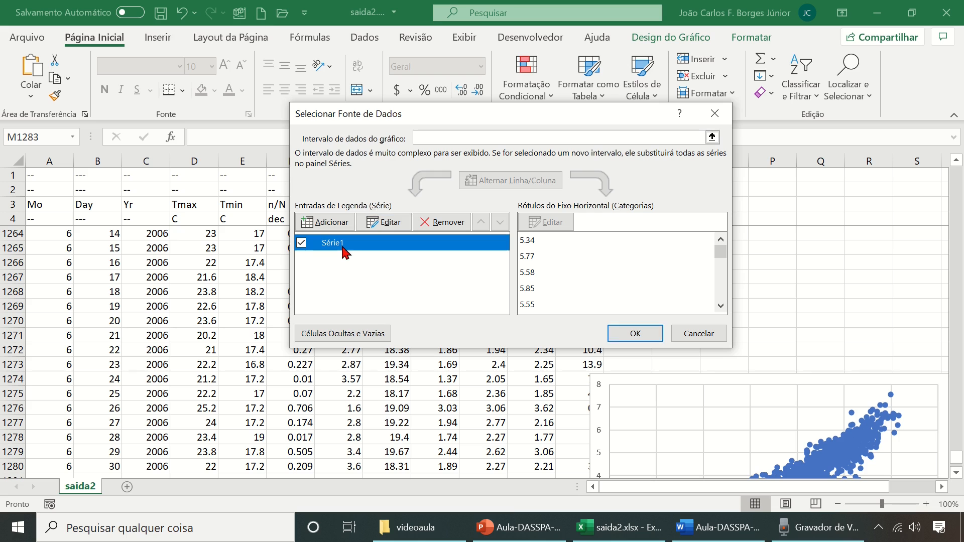
{"action": "left_click", "coordinate": [651, 341]}
- Add a linear trendline showing its equation and R² value, and move that label clear of the points
{"action": "scroll", "coordinate": [685, 349], "scroll_direction": "down", "scroll_amount": 3}
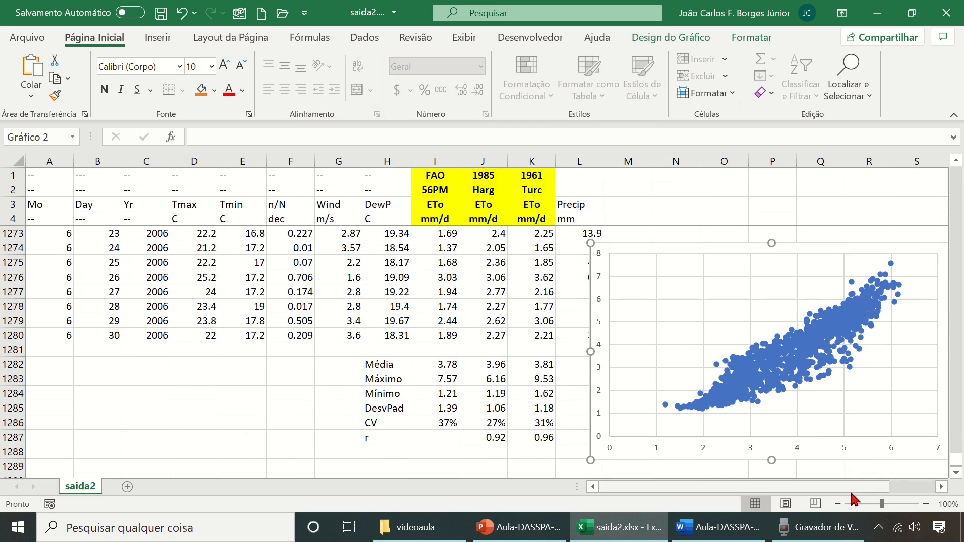
{"action": "left_click_drag", "start_coordinate": [852, 488], "coordinate": [899, 488]}
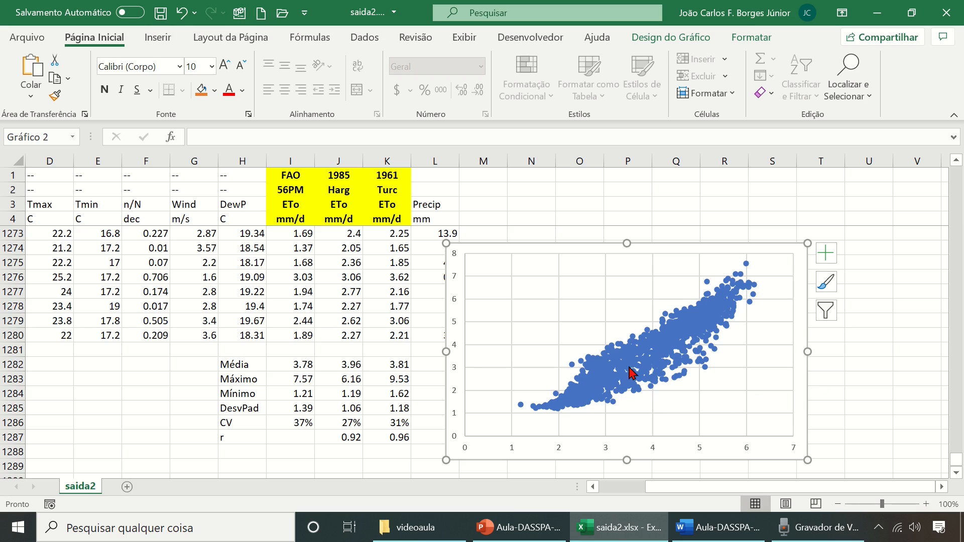
{"action": "left_click", "coordinate": [648, 366]}
{"action": "right_click", "coordinate": [647, 366]}
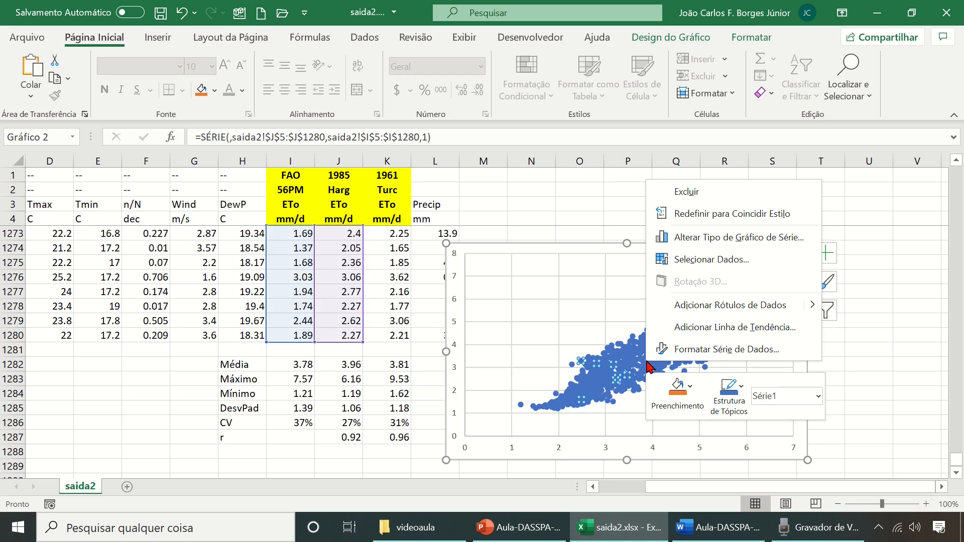
{"action": "left_click", "coordinate": [754, 329]}
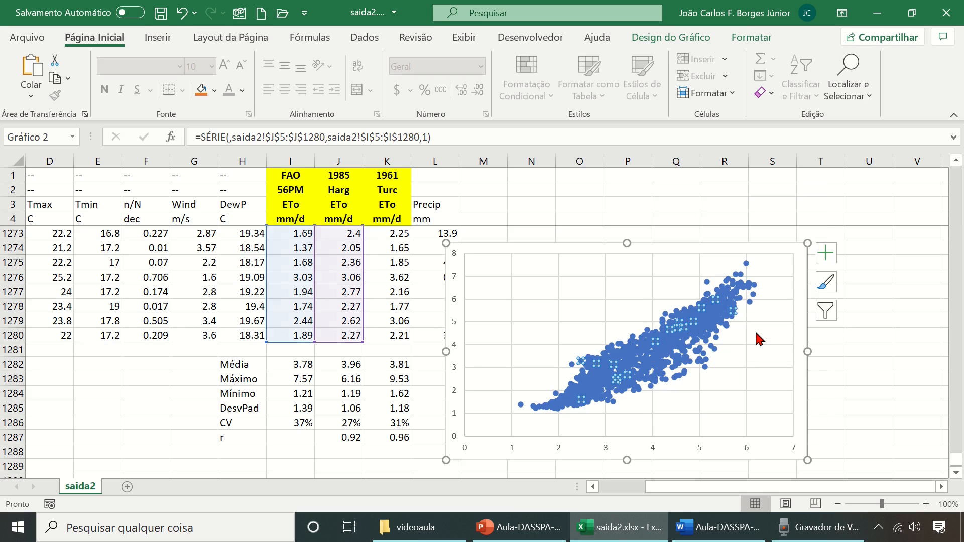
{"action": "left_click_drag", "start_coordinate": [950, 303], "coordinate": [938, 414]}
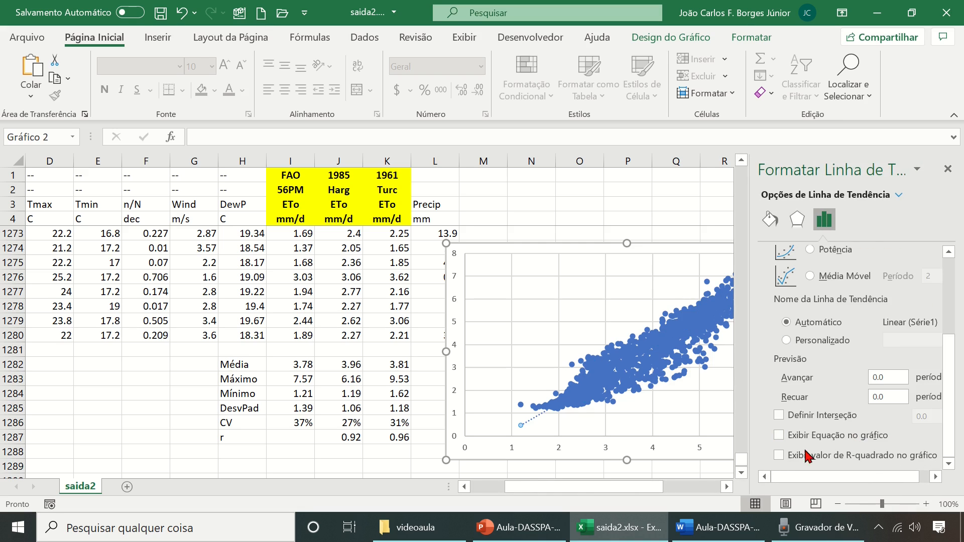
{"action": "left_click", "coordinate": [780, 437]}
{"action": "left_click", "coordinate": [790, 456]}
{"action": "left_click", "coordinate": [947, 169]}
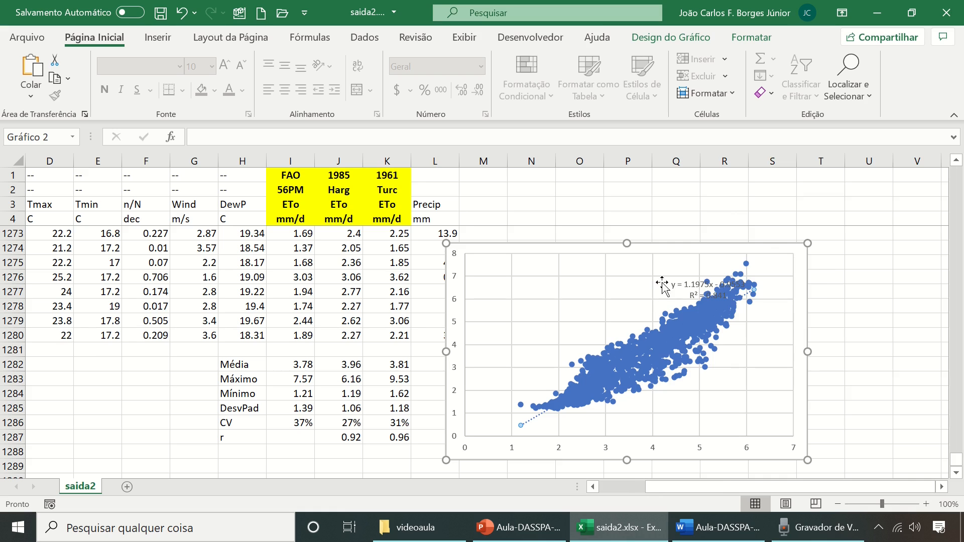
{"action": "left_click", "coordinate": [681, 276]}
{"action": "left_click_drag", "start_coordinate": [681, 277], "coordinate": [610, 271]}
- Calculate the squared Hargreaves correlation coefficient in J1288 with the formula =J1287^2
{"action": "scroll", "coordinate": [351, 423], "scroll_direction": "down", "scroll_amount": 1}
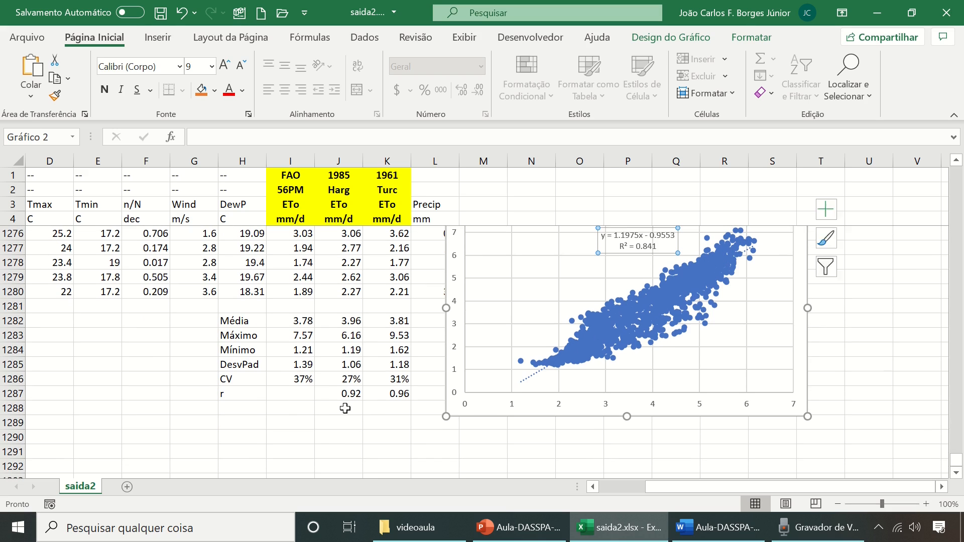
{"action": "left_click", "coordinate": [345, 408]}
{"action": "type", "text": "="}
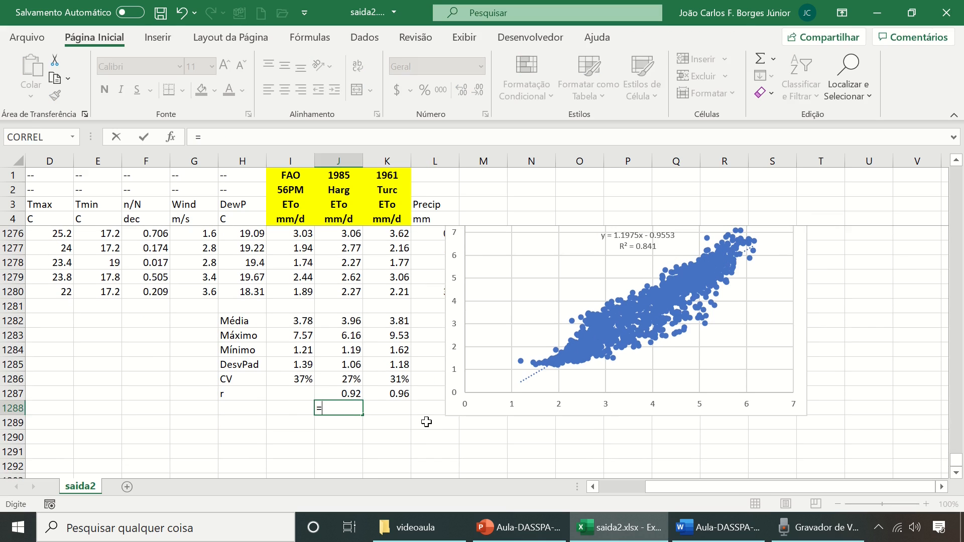
{"action": "key", "text": "Up"}
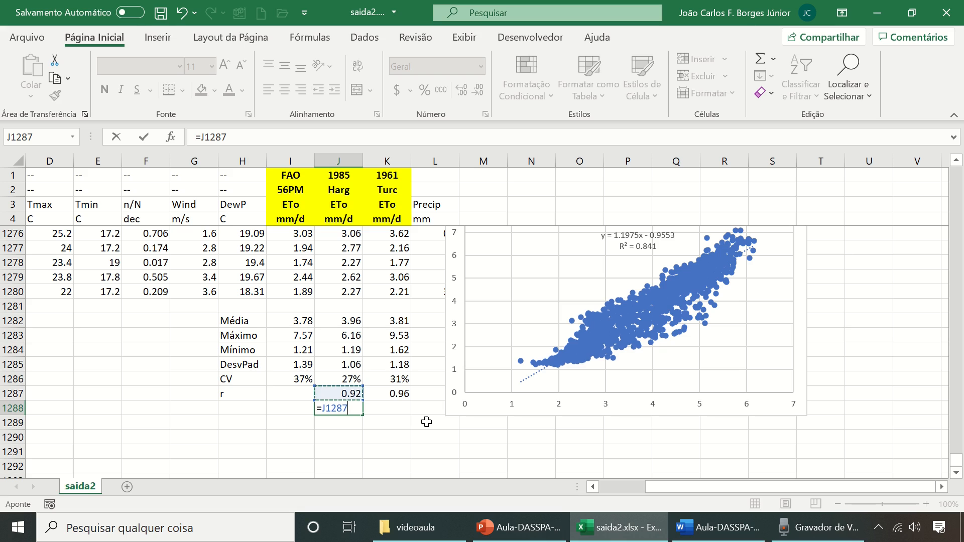
{"action": "type", "text": "^2"}
{"action": "key", "text": "Return"}
{"action": "key", "text": "Up"}
- Format the squared correlation in J1288 to three decimal places
{"action": "left_click", "coordinate": [478, 91]}
{"action": "left_click", "coordinate": [478, 91]}
{"action": "left_click", "coordinate": [479, 91]}
{"action": "left_click", "coordinate": [478, 91]}
{"action": "left_click", "coordinate": [479, 91]}
{"action": "left_click", "coordinate": [478, 91]}
{"action": "left_click", "coordinate": [479, 91]}
{"action": "left_click", "coordinate": [479, 91]}
{"action": "left_click", "coordinate": [479, 90]}
{"action": "left_click", "coordinate": [479, 91]}
{"action": "left_click", "coordinate": [478, 90]}
{"action": "left_click", "coordinate": [478, 91]}
{"action": "left_click", "coordinate": [479, 90]}
{"action": "left_click", "coordinate": [461, 91]}
- Set the text of the whole scatter chart to black at font size 12
{"action": "scroll", "coordinate": [660, 417], "scroll_direction": "up", "scroll_amount": 1}
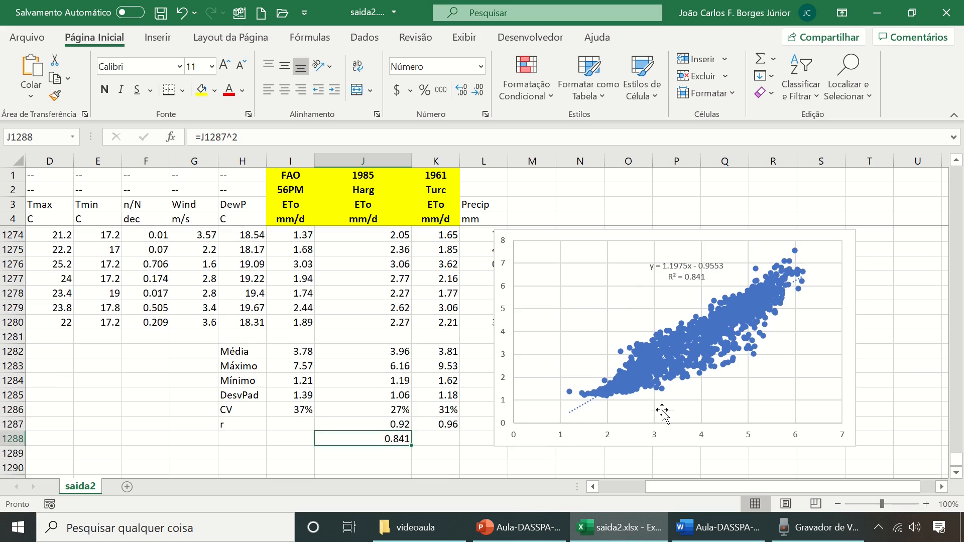
{"action": "left_click", "coordinate": [688, 283]}
{"action": "left_click", "coordinate": [512, 455]}
{"action": "left_click", "coordinate": [216, 91]}
{"action": "left_click", "coordinate": [254, 107]}
{"action": "left_click", "coordinate": [196, 66]}
{"action": "type", "text": "12"}
{"action": "key", "text": "Return"}
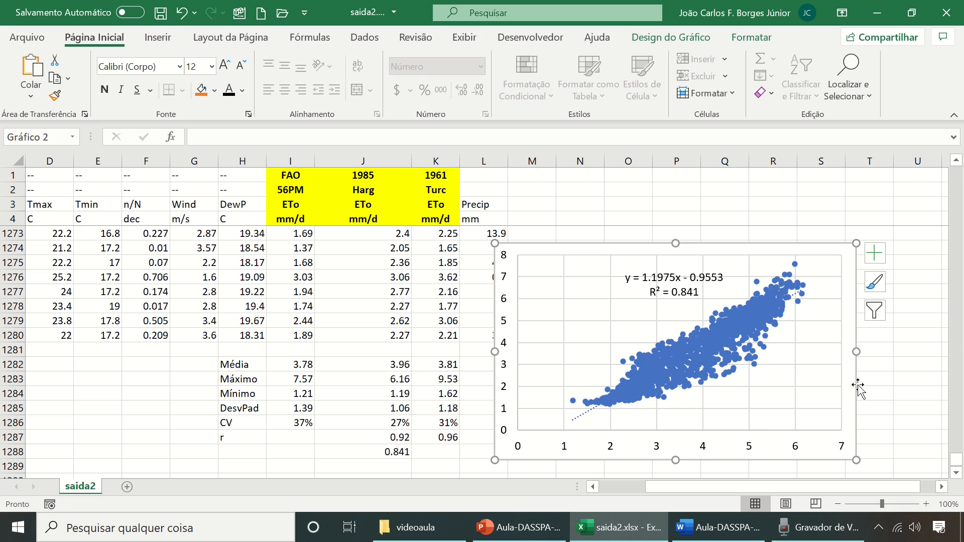
- Add axis titles to the scatter chart and name the horizontal axis "ET0 HS"
{"action": "left_click", "coordinate": [876, 256]}
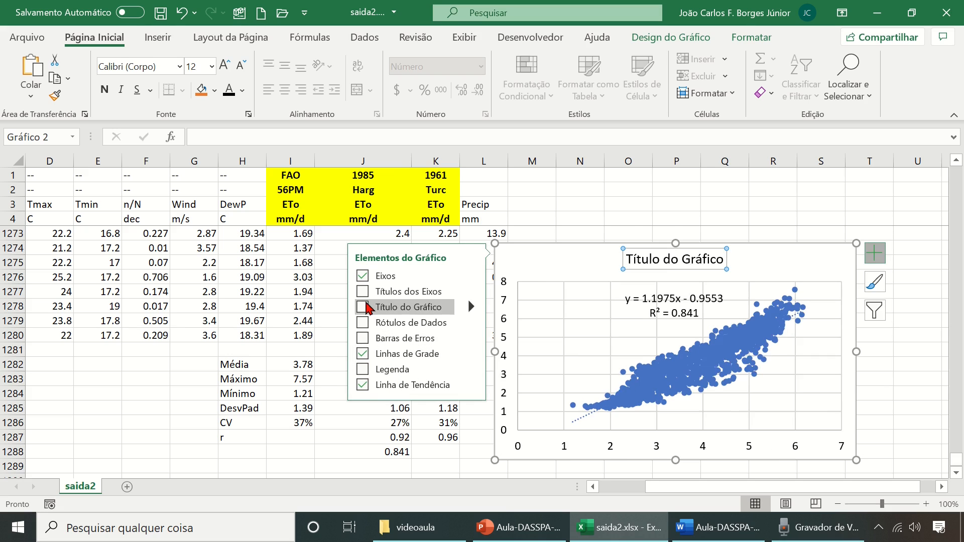
{"action": "left_click", "coordinate": [362, 292]}
{"action": "left_click", "coordinate": [703, 442]}
{"action": "left_click_drag", "start_coordinate": [674, 437], "coordinate": [737, 438]}
{"action": "type", "text": "ET"}
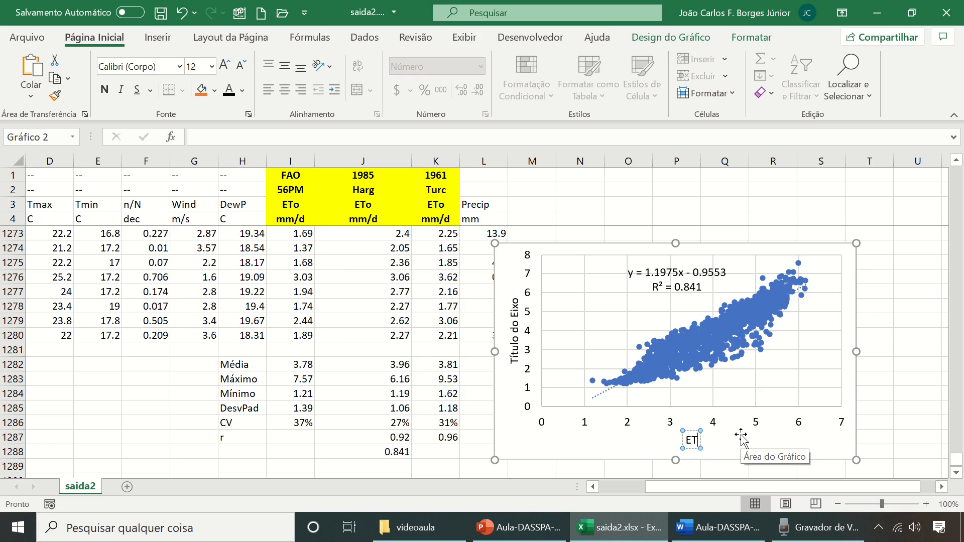
{"action": "type", "text": "0 HS"}
{"action": "left_click", "coordinate": [699, 369]}
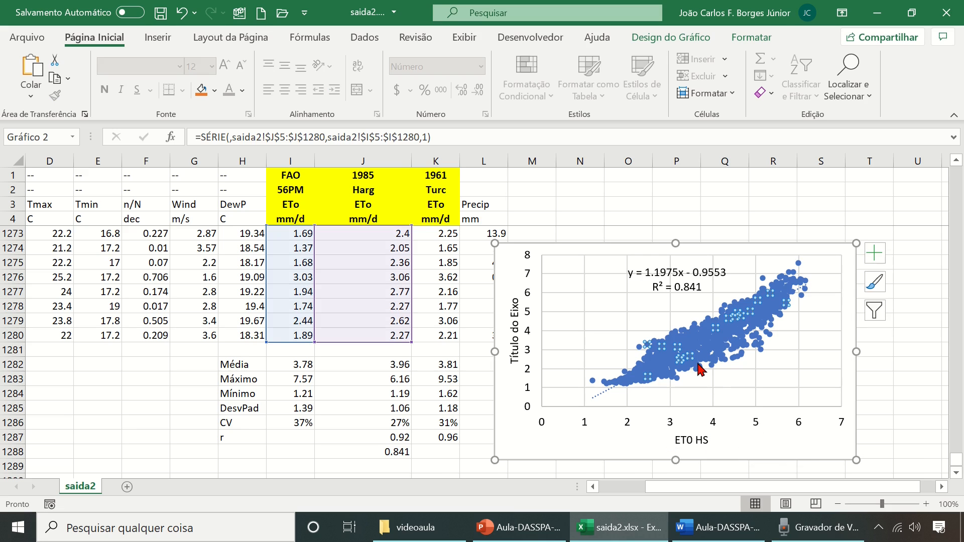
- Name the scatter chart's vertical axis "ET0 -FPM" and save the workbook
{"action": "left_click", "coordinate": [514, 351]}
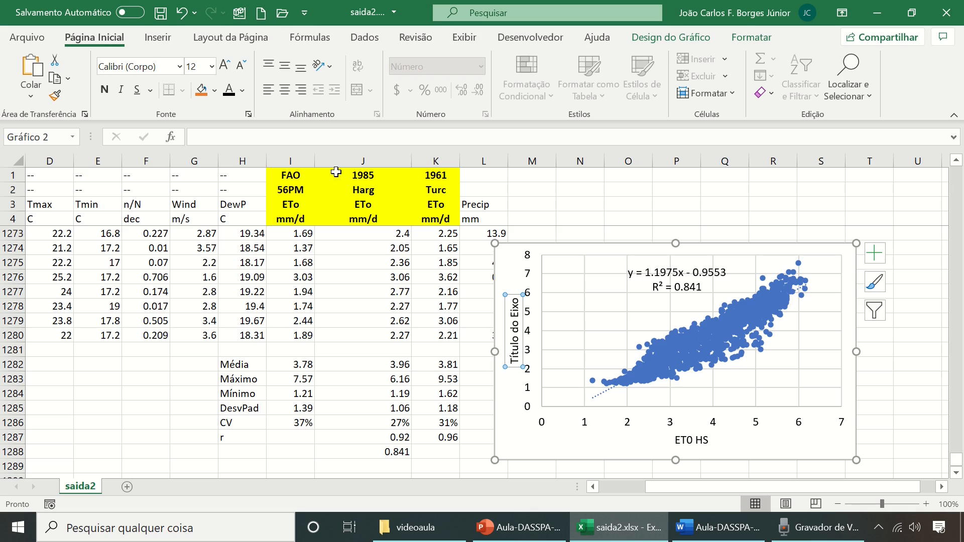
{"action": "left_click", "coordinate": [307, 141]}
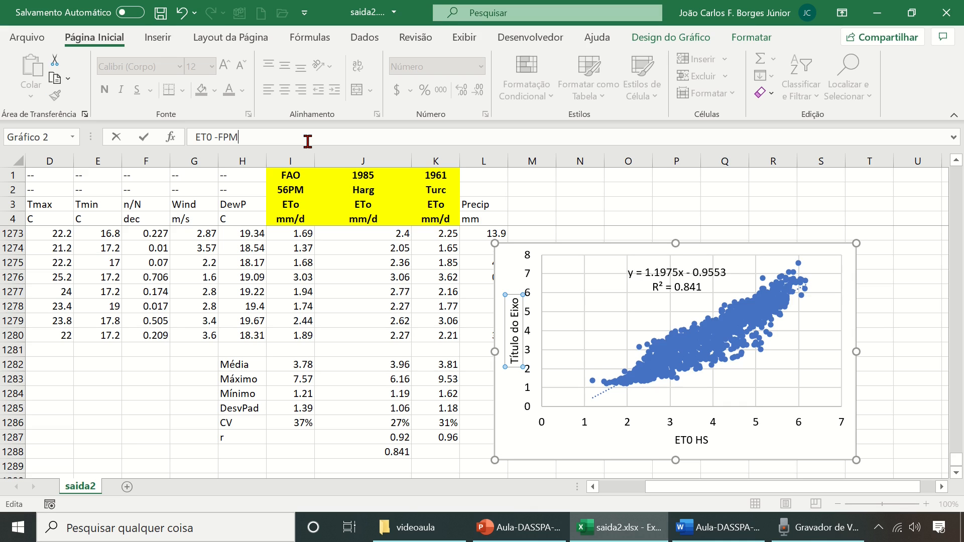
{"action": "type", "text": "ET0 -FPM"}
{"action": "left_click", "coordinate": [290, 455]}
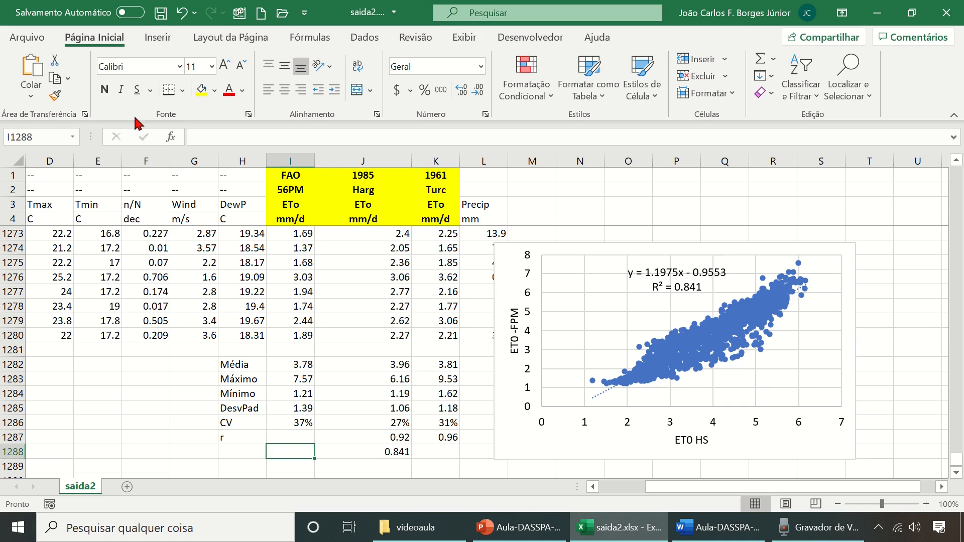
{"action": "left_click", "coordinate": [160, 13]}
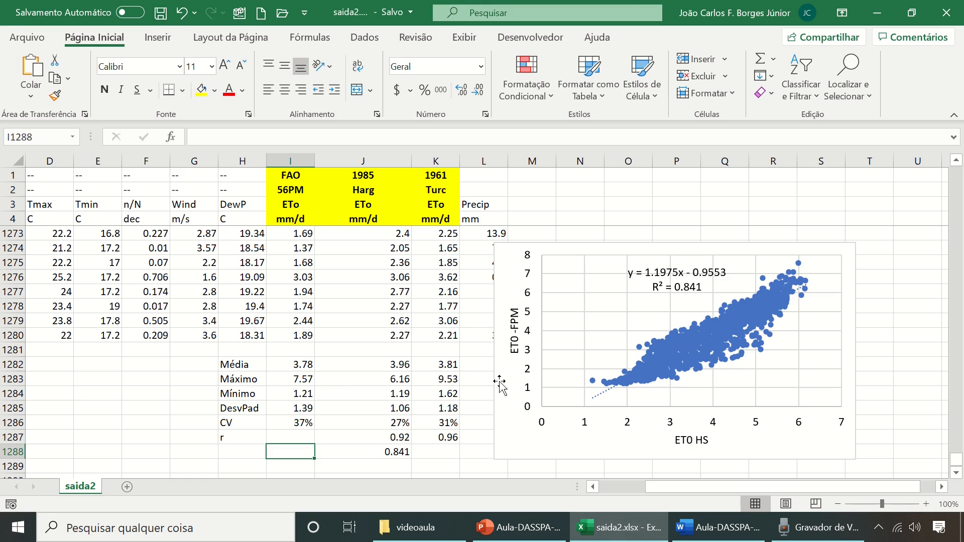
- Duplicate the Hargreaves scatter chart and place the copy below the original, starting at cell L1291
{"action": "scroll", "coordinate": [644, 360], "scroll_direction": "down", "scroll_amount": 1}
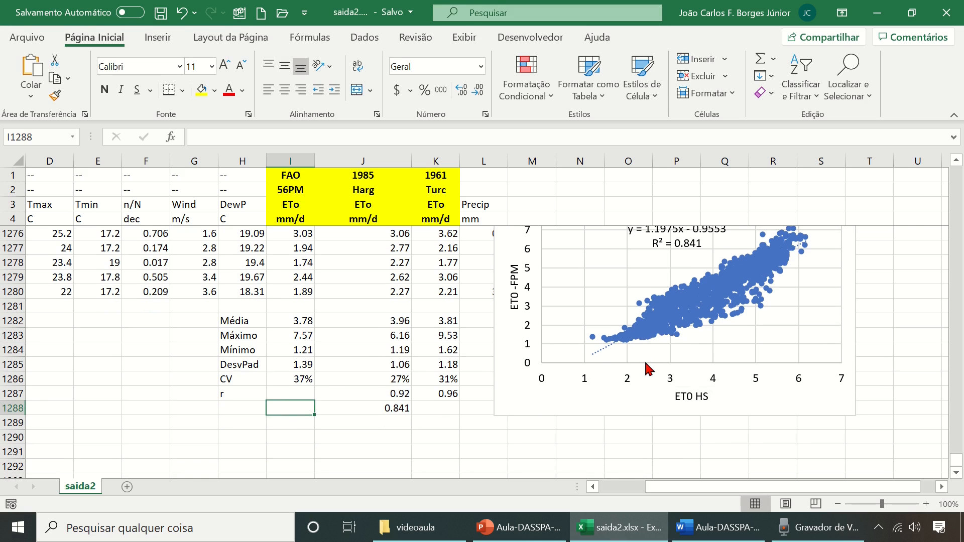
{"action": "scroll", "coordinate": [627, 372], "scroll_direction": "up", "scroll_amount": 1}
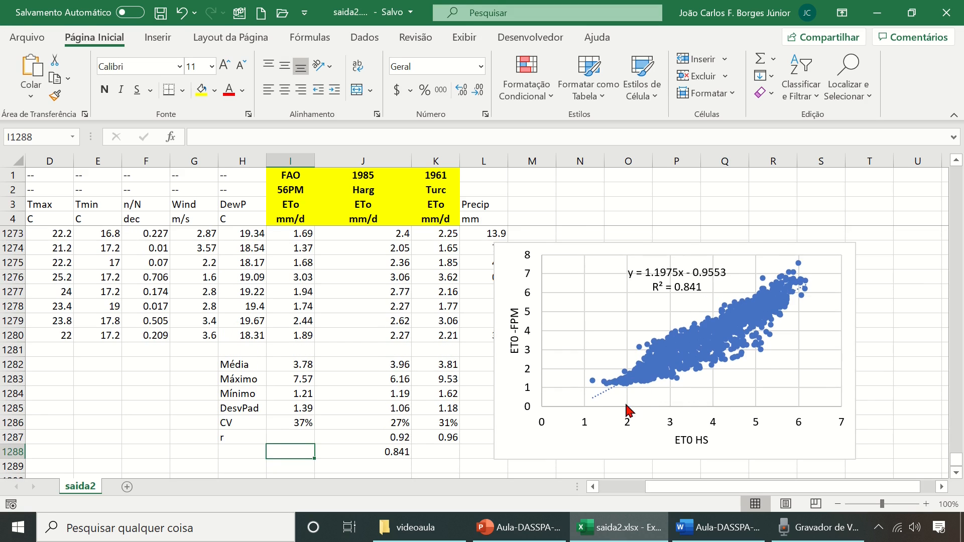
{"action": "scroll", "coordinate": [586, 427], "scroll_direction": "down", "scroll_amount": 1}
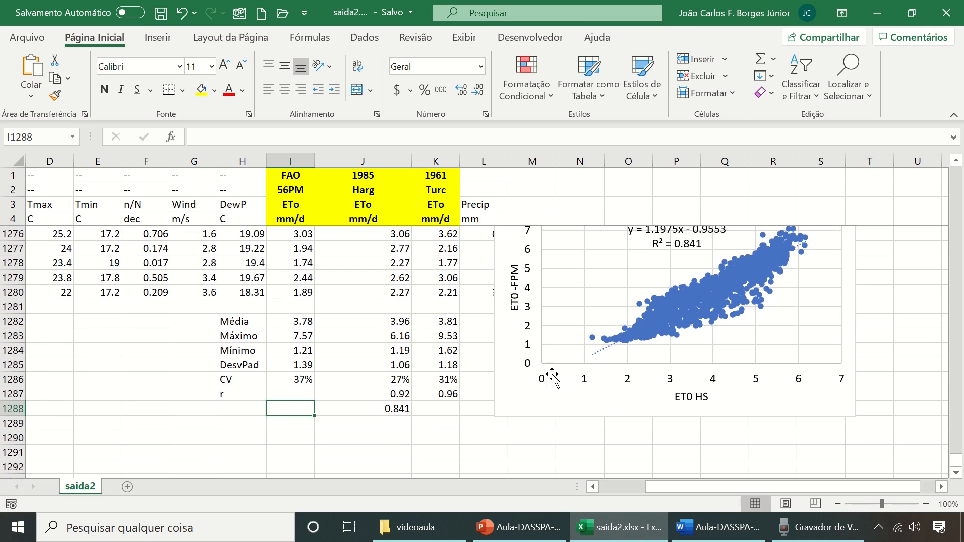
{"action": "left_click", "coordinate": [523, 393]}
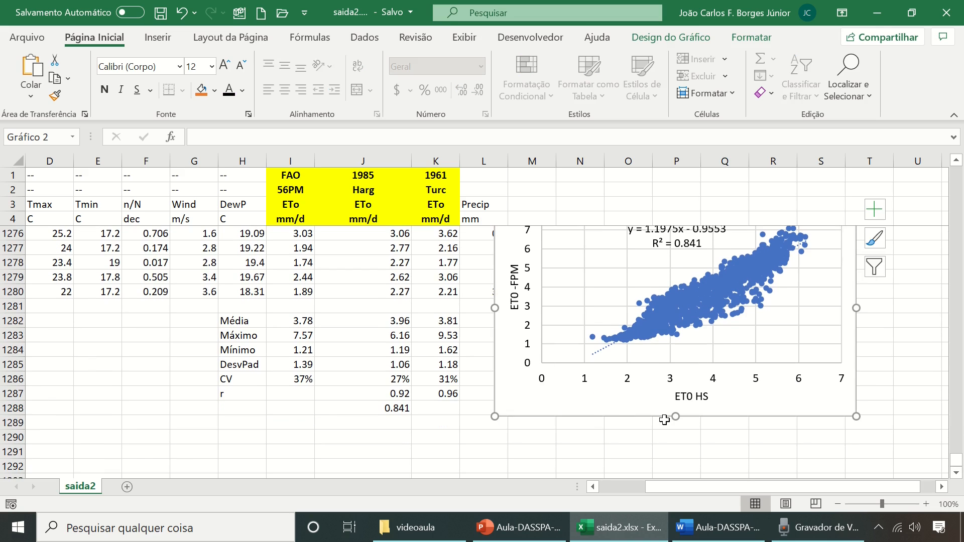
{"action": "scroll", "coordinate": [664, 420], "scroll_direction": "down", "scroll_amount": 1}
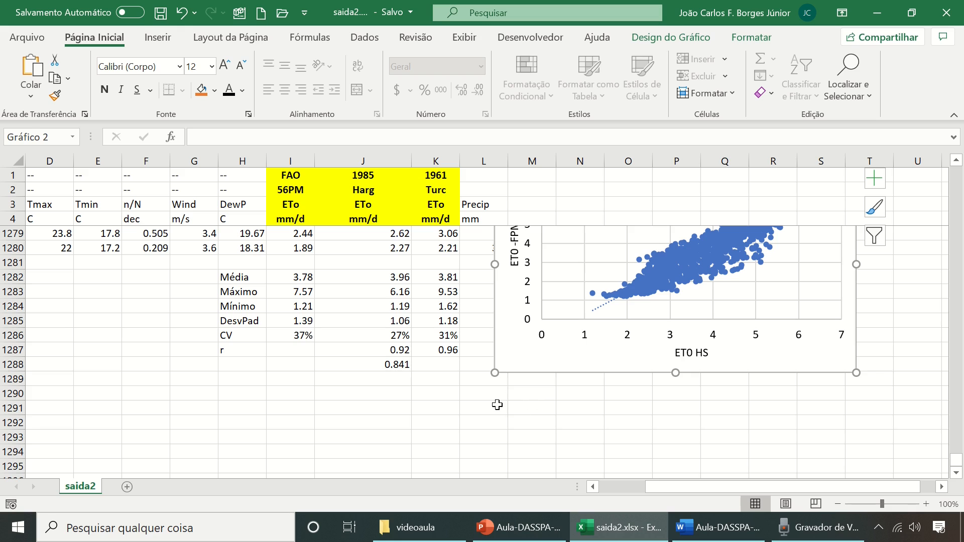
{"action": "left_click", "coordinate": [490, 406]}
{"action": "key", "text": "ctrl+v"}
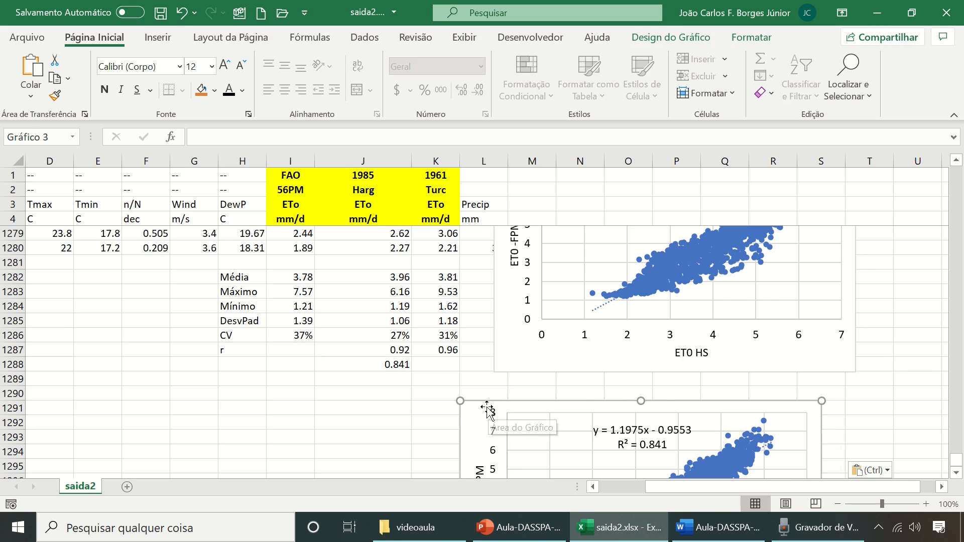
- Shift the copied chart's X values from the Hargreaves column J to the Turc column K, keeping rows 5 to 1280
{"action": "scroll", "coordinate": [576, 430], "scroll_direction": "down", "scroll_amount": 3}
{"action": "left_click", "coordinate": [609, 391]}
{"action": "scroll", "coordinate": [510, 416], "scroll_direction": "up", "scroll_amount": 7}
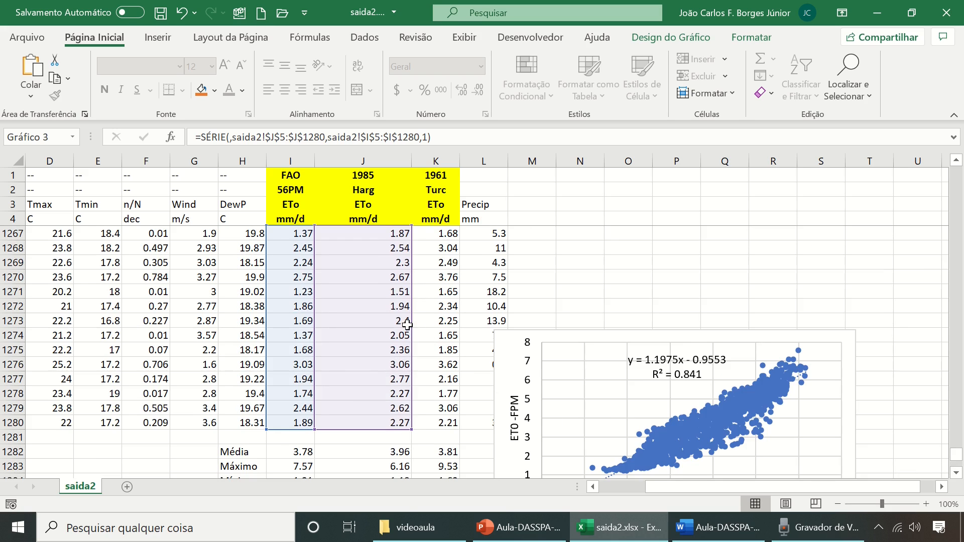
{"action": "left_click_drag", "start_coordinate": [412, 327], "coordinate": [434, 333]}
{"action": "scroll", "coordinate": [427, 381], "scroll_direction": "down", "scroll_amount": 7}
{"action": "left_click", "coordinate": [420, 411]}
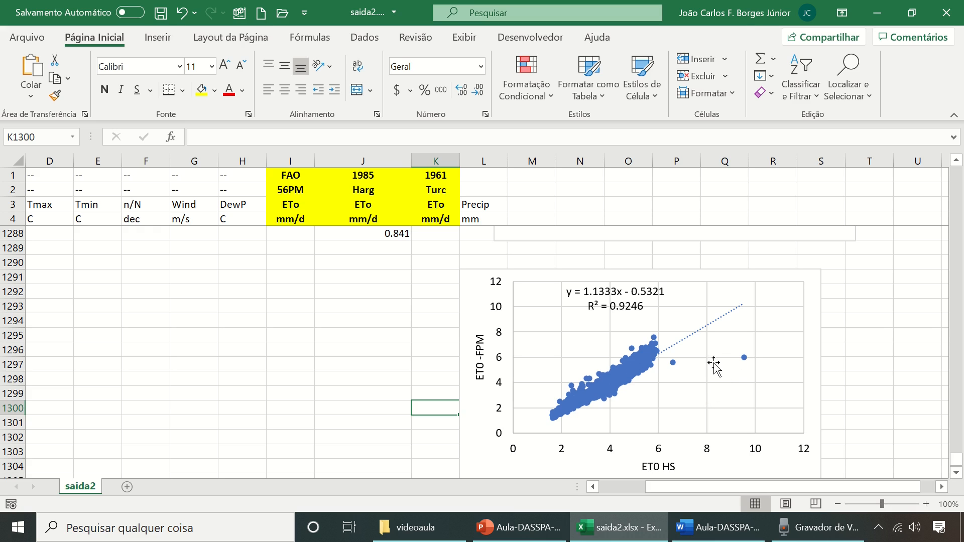
- Rename the copied chart's horizontal axis title to "ET0 Turc"
{"action": "left_click", "coordinate": [665, 478]}
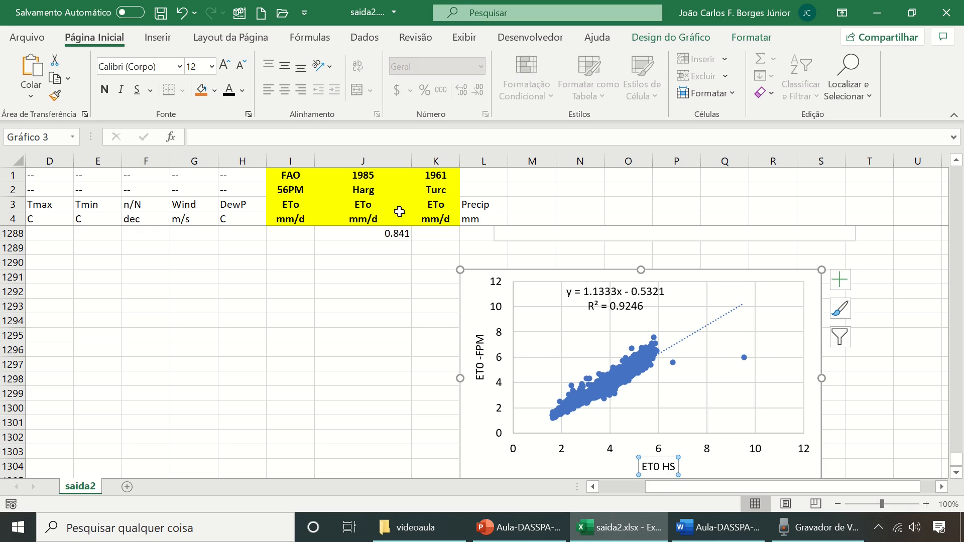
{"action": "left_click", "coordinate": [279, 138]}
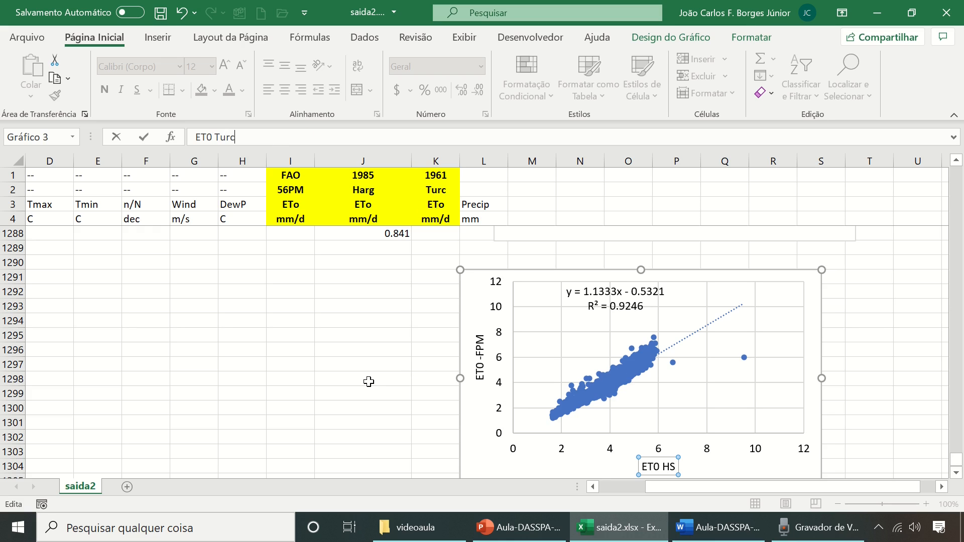
{"action": "key", "text": "Return"}
{"action": "left_click", "coordinate": [382, 364]}
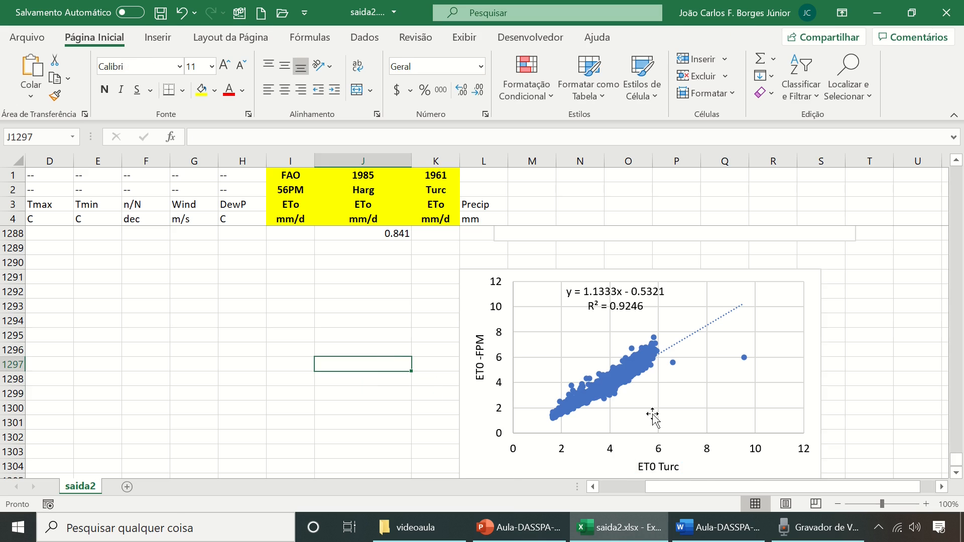
- Compare the point scatter, regression equation and R² of the Hargreaves and Turc charts, checking the Turc series' source ranges
{"action": "scroll", "coordinate": [653, 413], "scroll_direction": "up", "scroll_amount": 2}
{"action": "scroll", "coordinate": [630, 412], "scroll_direction": "up", "scroll_amount": 4}
{"action": "scroll", "coordinate": [631, 398], "scroll_direction": "down", "scroll_amount": 2}
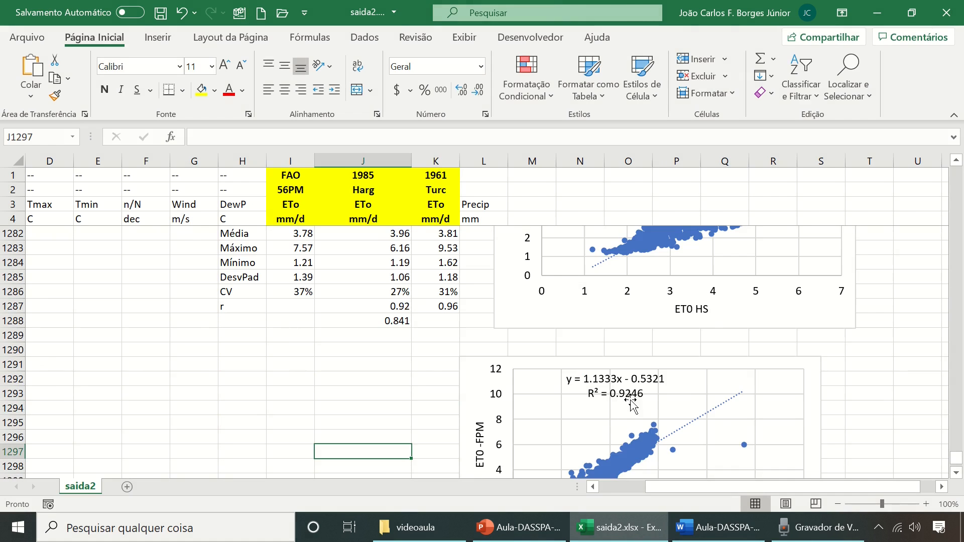
{"action": "left_click", "coordinate": [655, 438]}
{"action": "scroll", "coordinate": [652, 433], "scroll_direction": "down", "scroll_amount": 2}
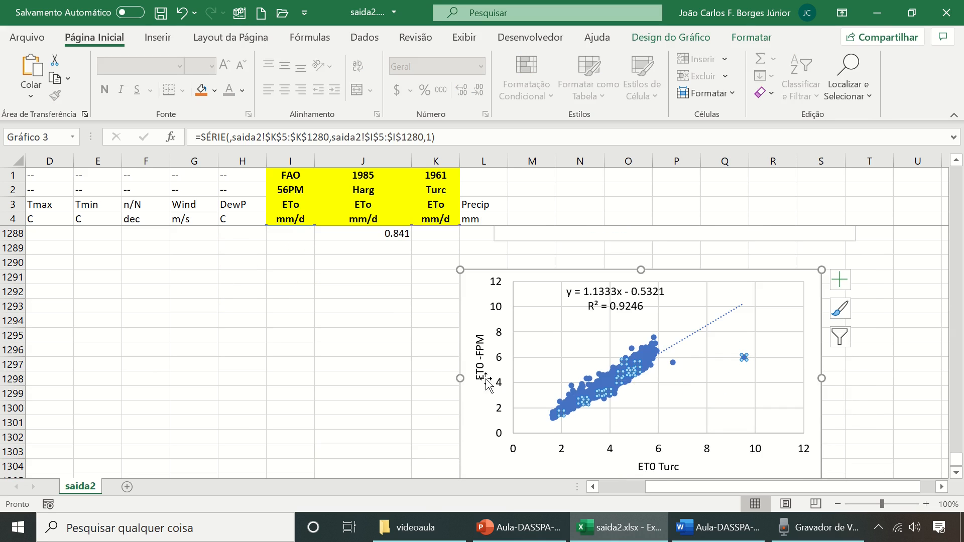
{"action": "scroll", "coordinate": [650, 400], "scroll_direction": "up", "scroll_amount": 5}
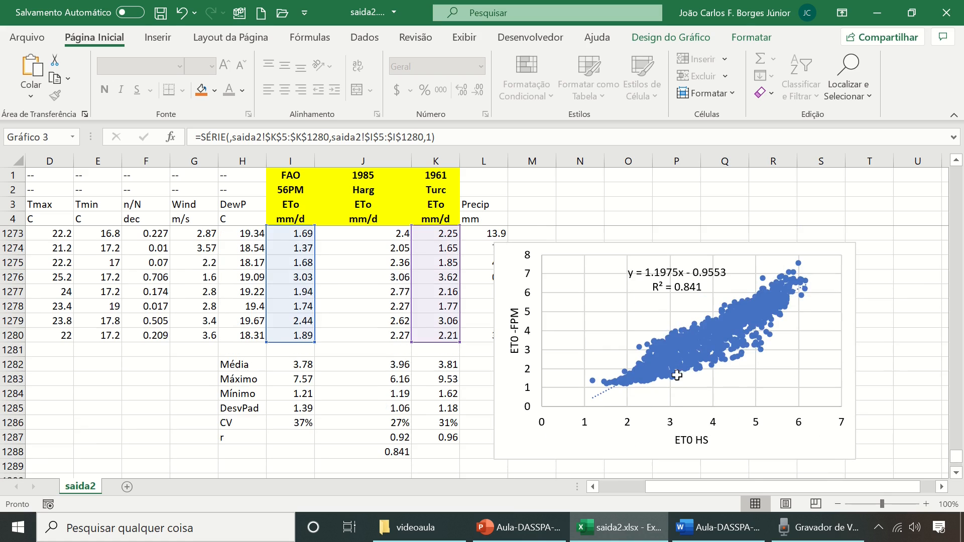
{"action": "left_click", "coordinate": [881, 359]}
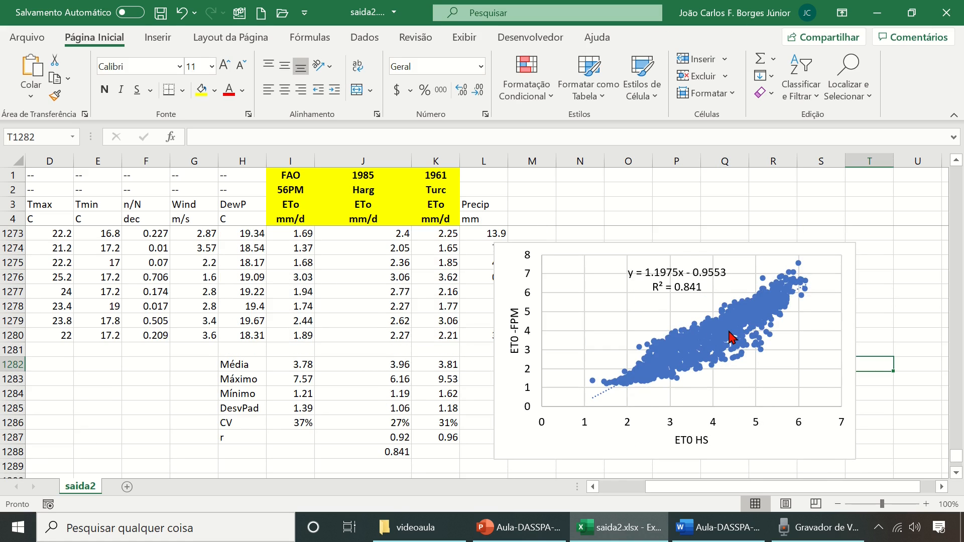
{"action": "mouse_move", "coordinate": [731, 336]}
{"action": "mouse_move", "coordinate": [696, 334]}
{"action": "scroll", "coordinate": [517, 422], "scroll_direction": "down", "scroll_amount": 4}
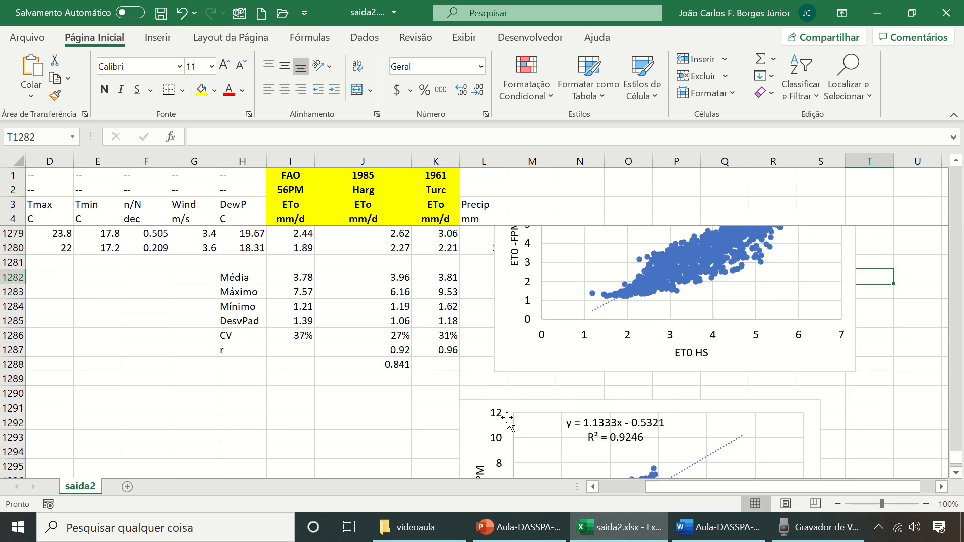
{"action": "scroll", "coordinate": [572, 409], "scroll_direction": "down", "scroll_amount": 1}
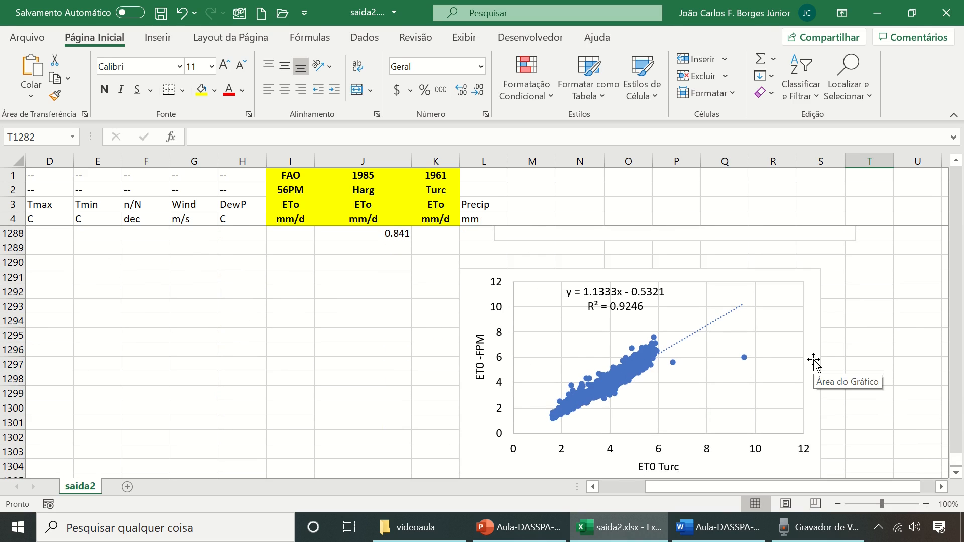
- Widen the Turc scatter chart until its outer edge lines up with the Hargreaves chart above
{"action": "left_click", "coordinate": [817, 364]}
{"action": "left_click_drag", "start_coordinate": [824, 378], "coordinate": [857, 378]}
{"action": "left_click", "coordinate": [879, 373]}
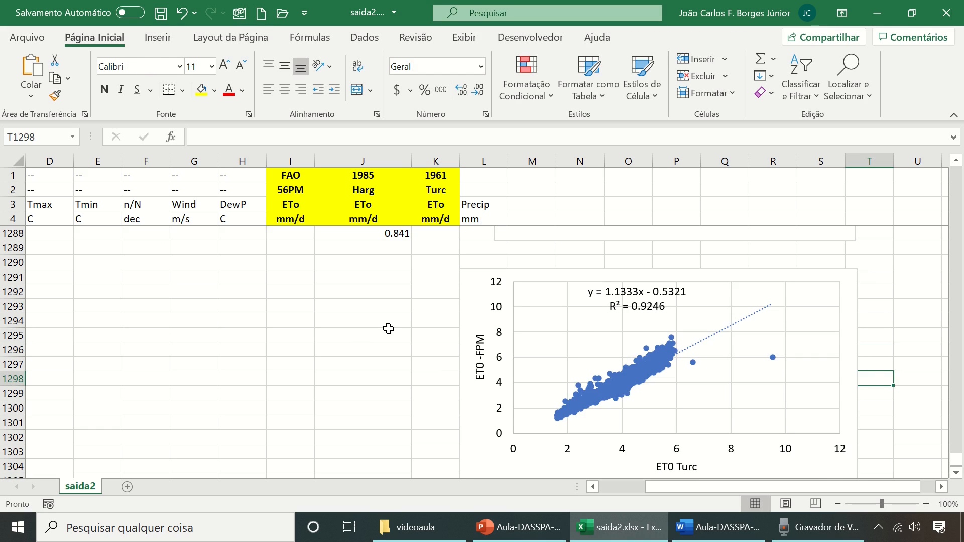
{"action": "scroll", "coordinate": [385, 346], "scroll_direction": "up", "scroll_amount": 3}
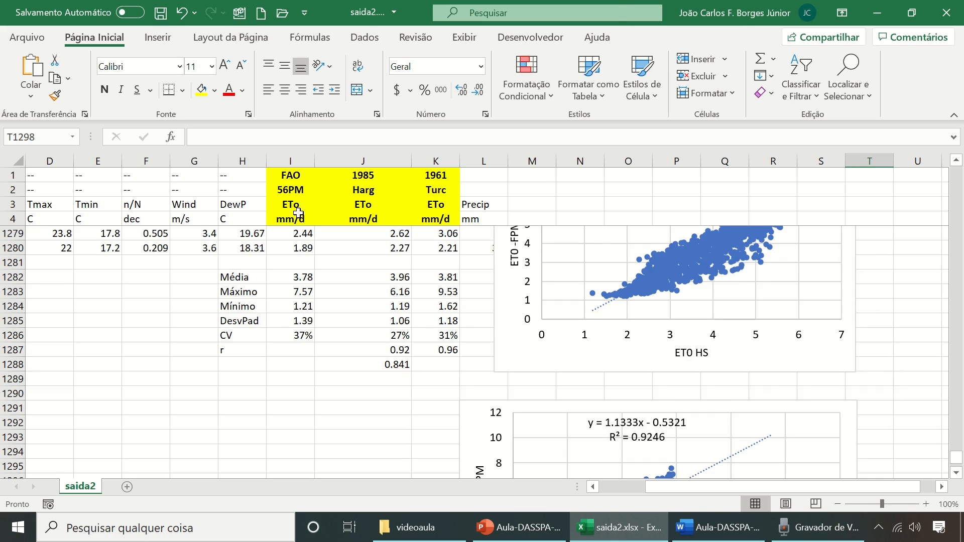
{"action": "mouse_move", "coordinate": [381, 7]}
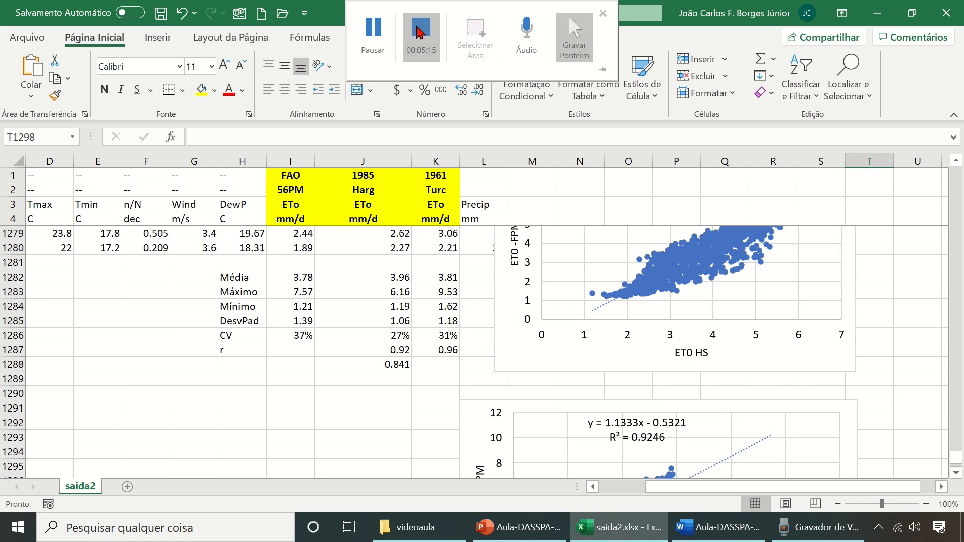